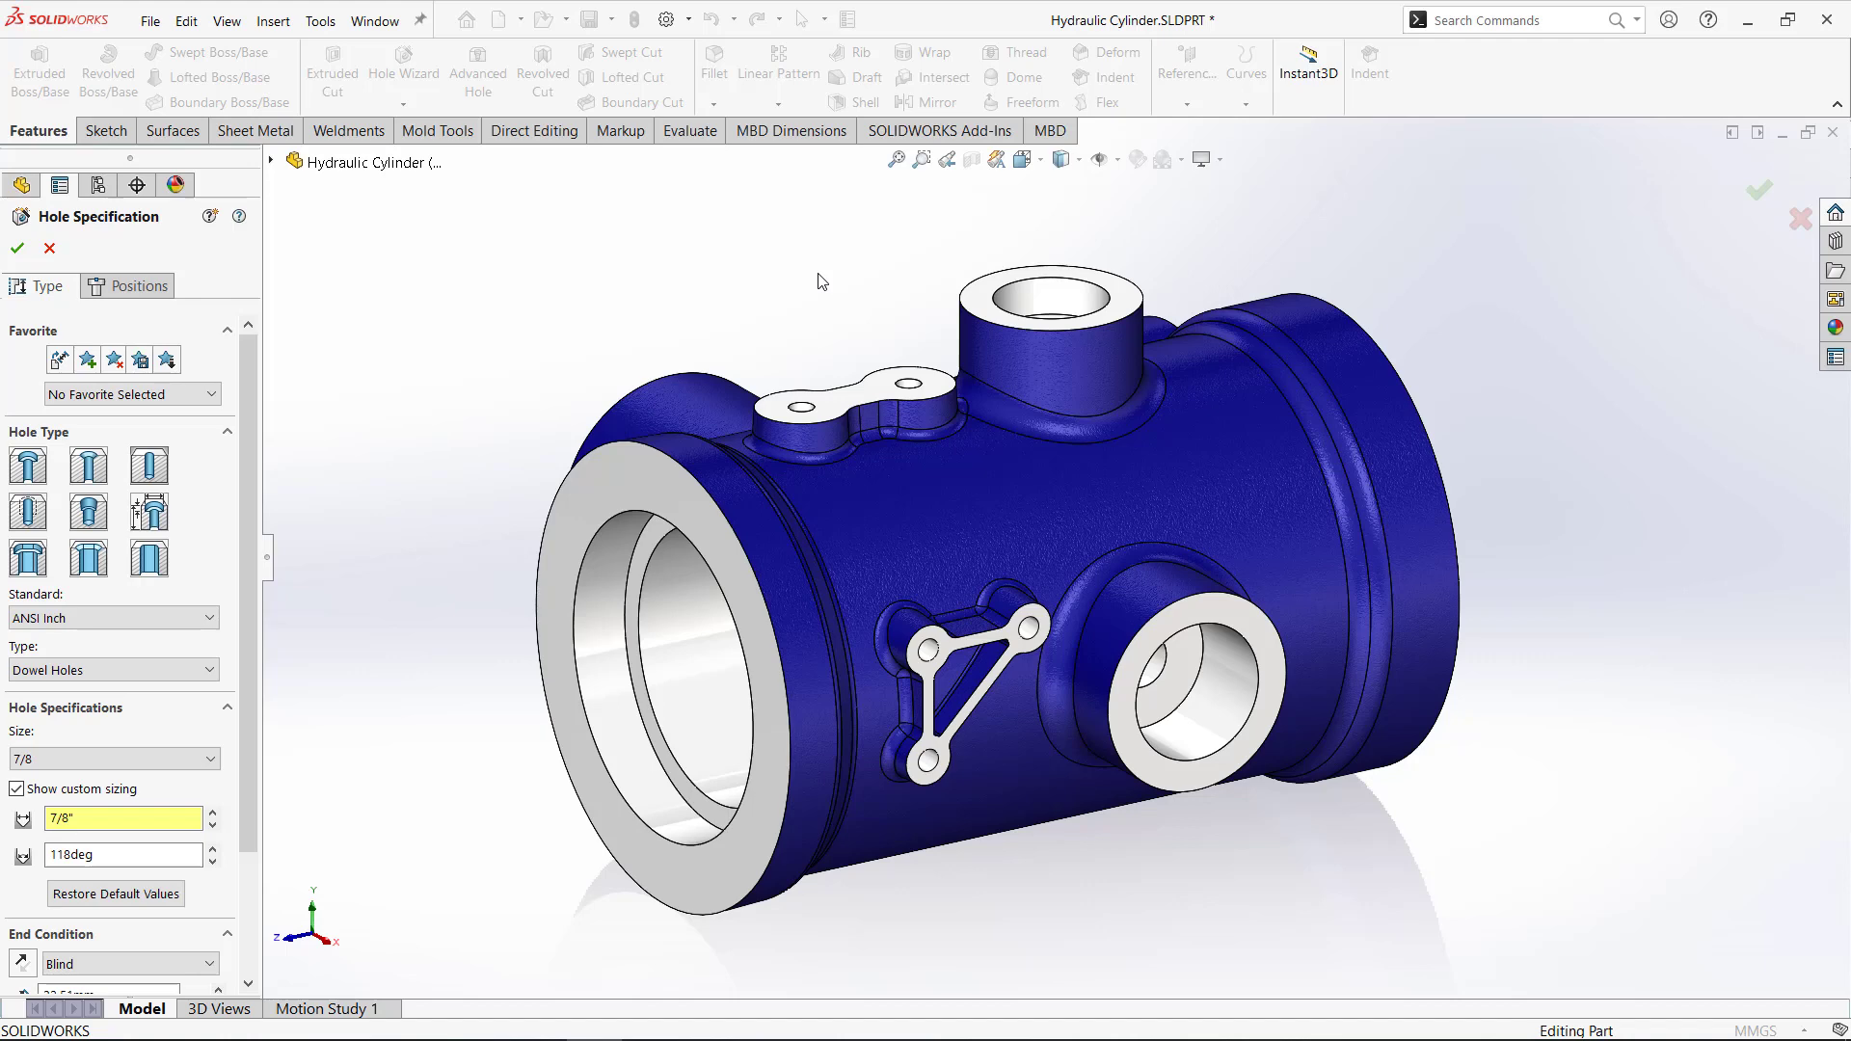
Exit Hole Specification, then test-select and clear the top port edge and two-hole boss face.
{"action": "key", "text": "Escape"}
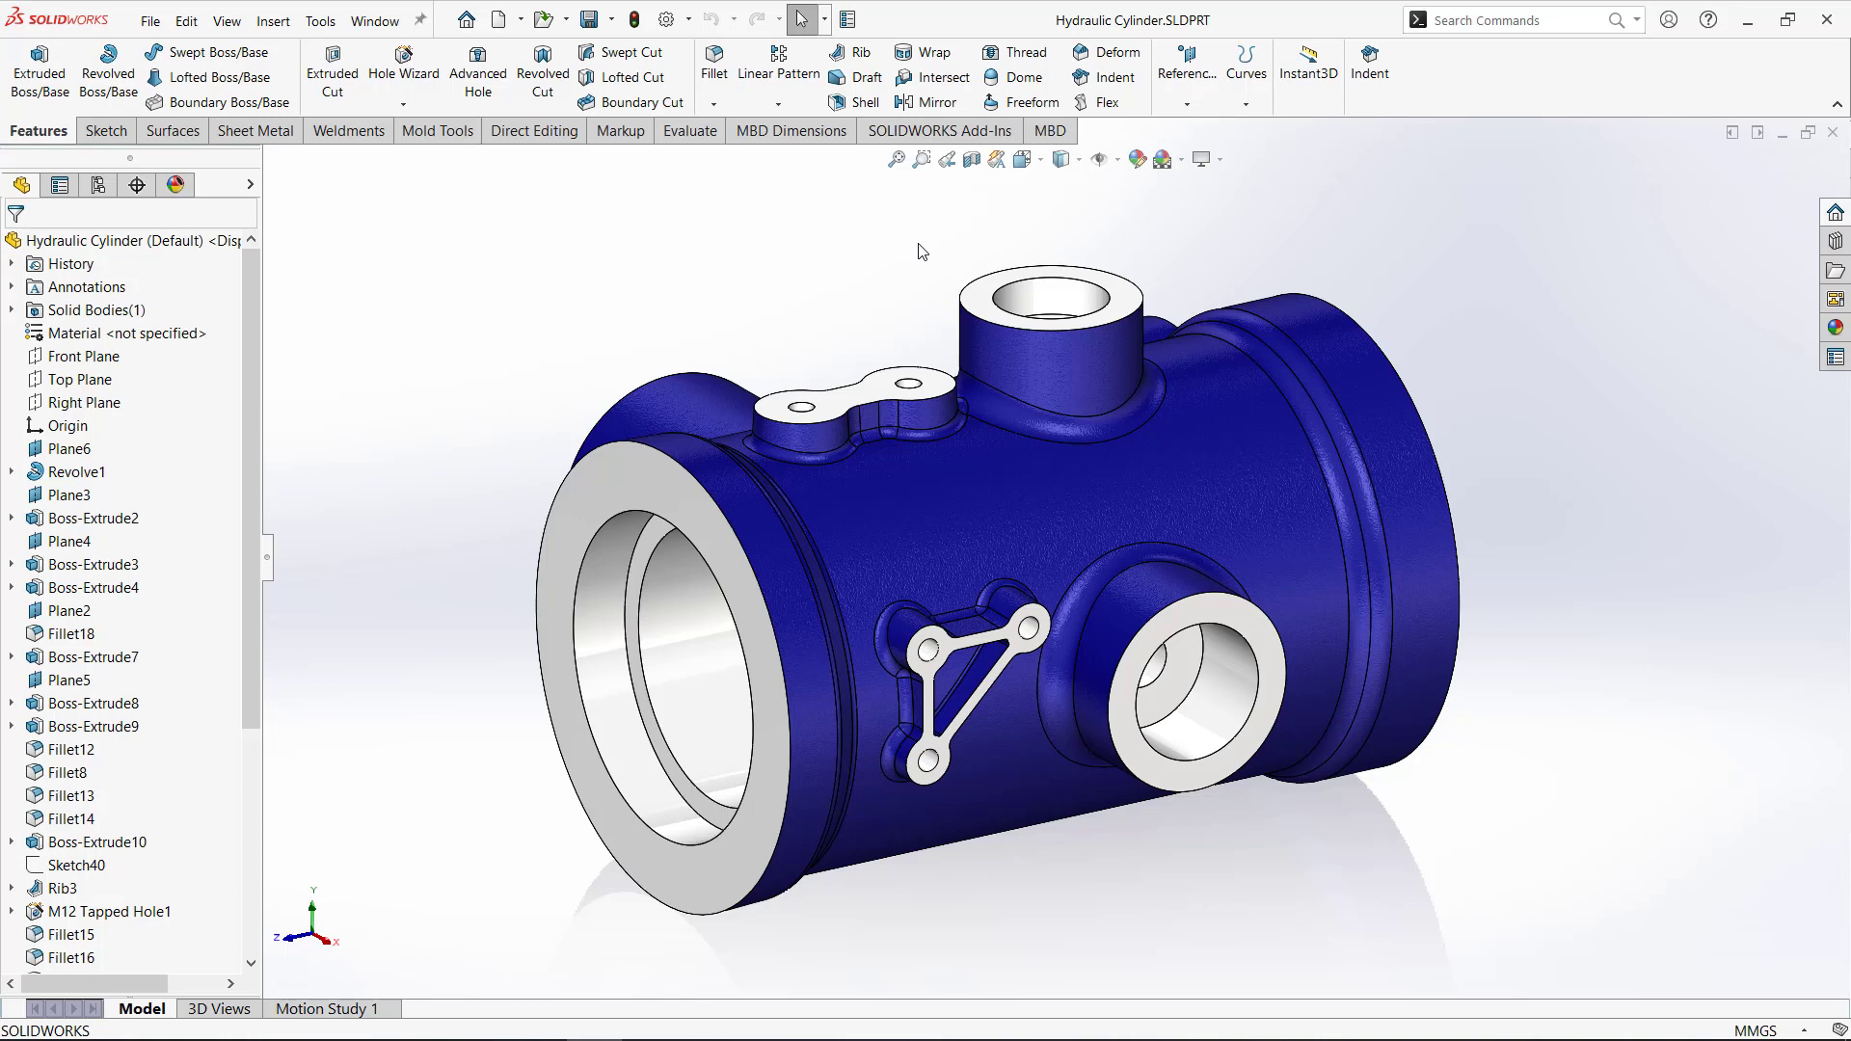
{"action": "left_click", "coordinate": [971, 294]}
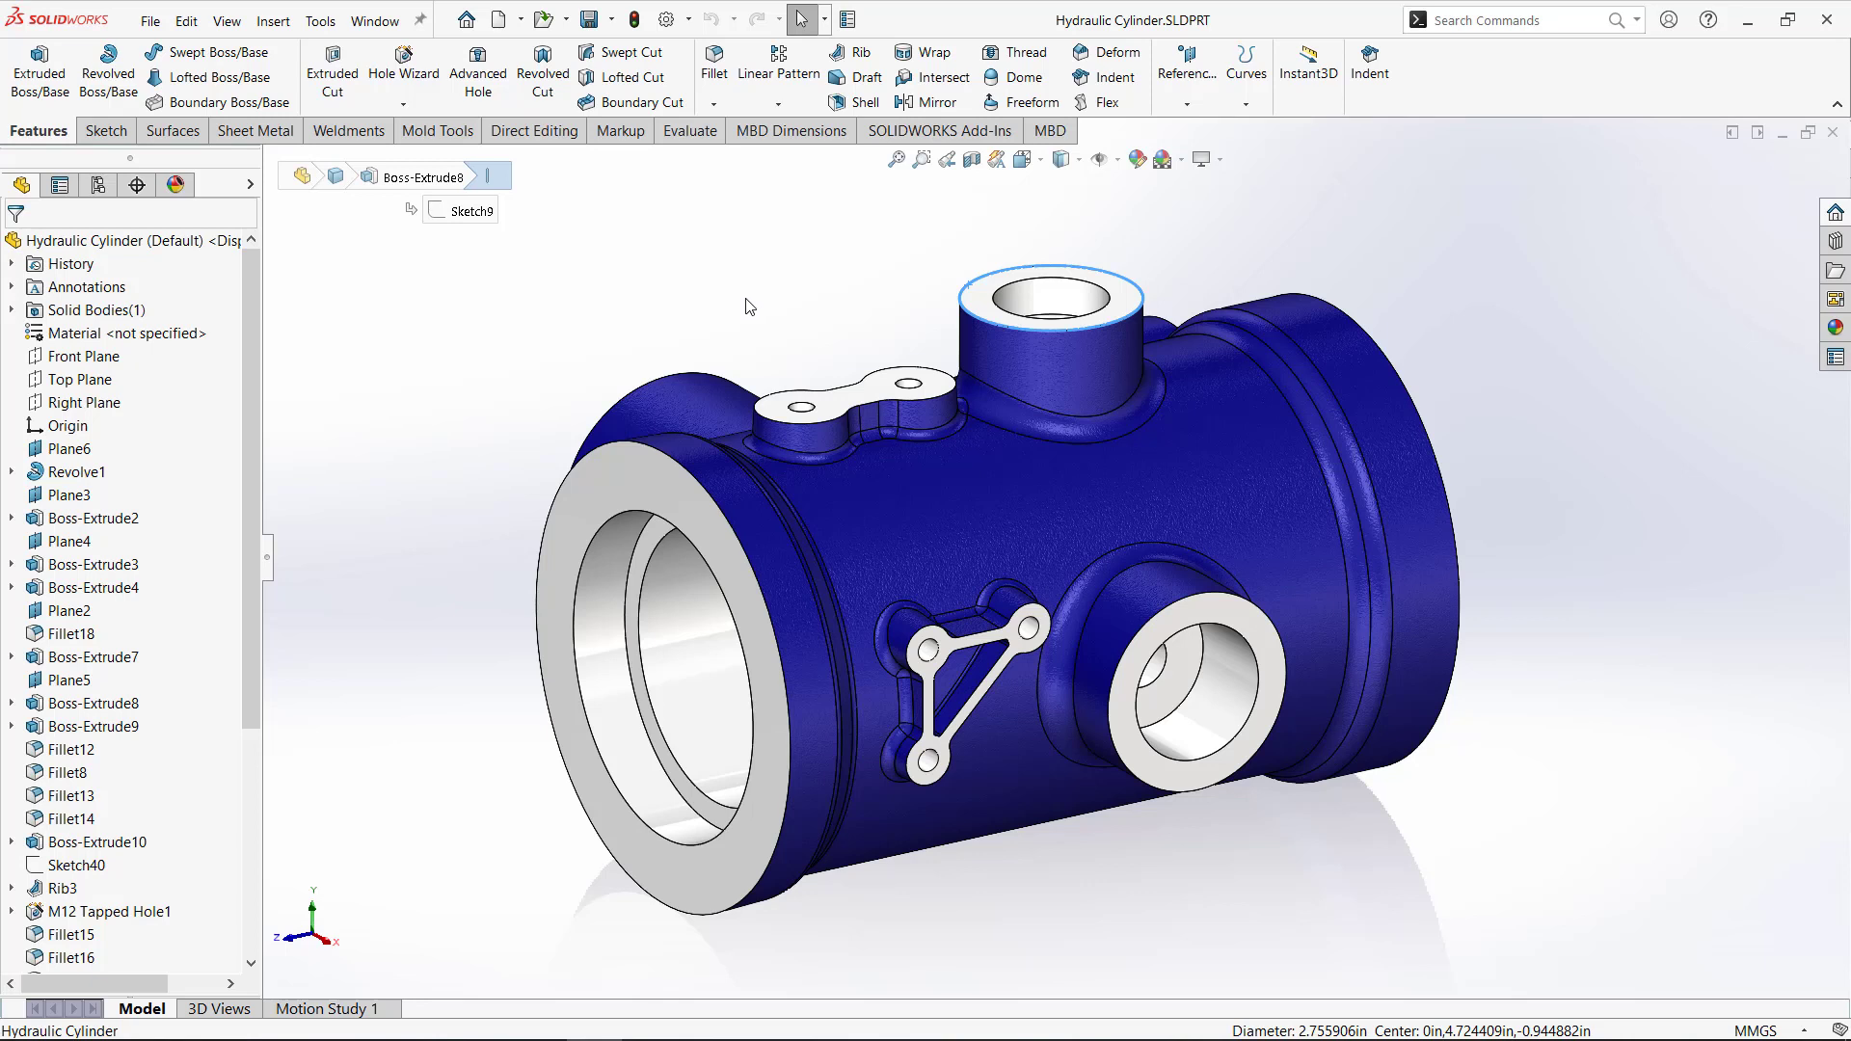
{"action": "left_click", "coordinate": [780, 306]}
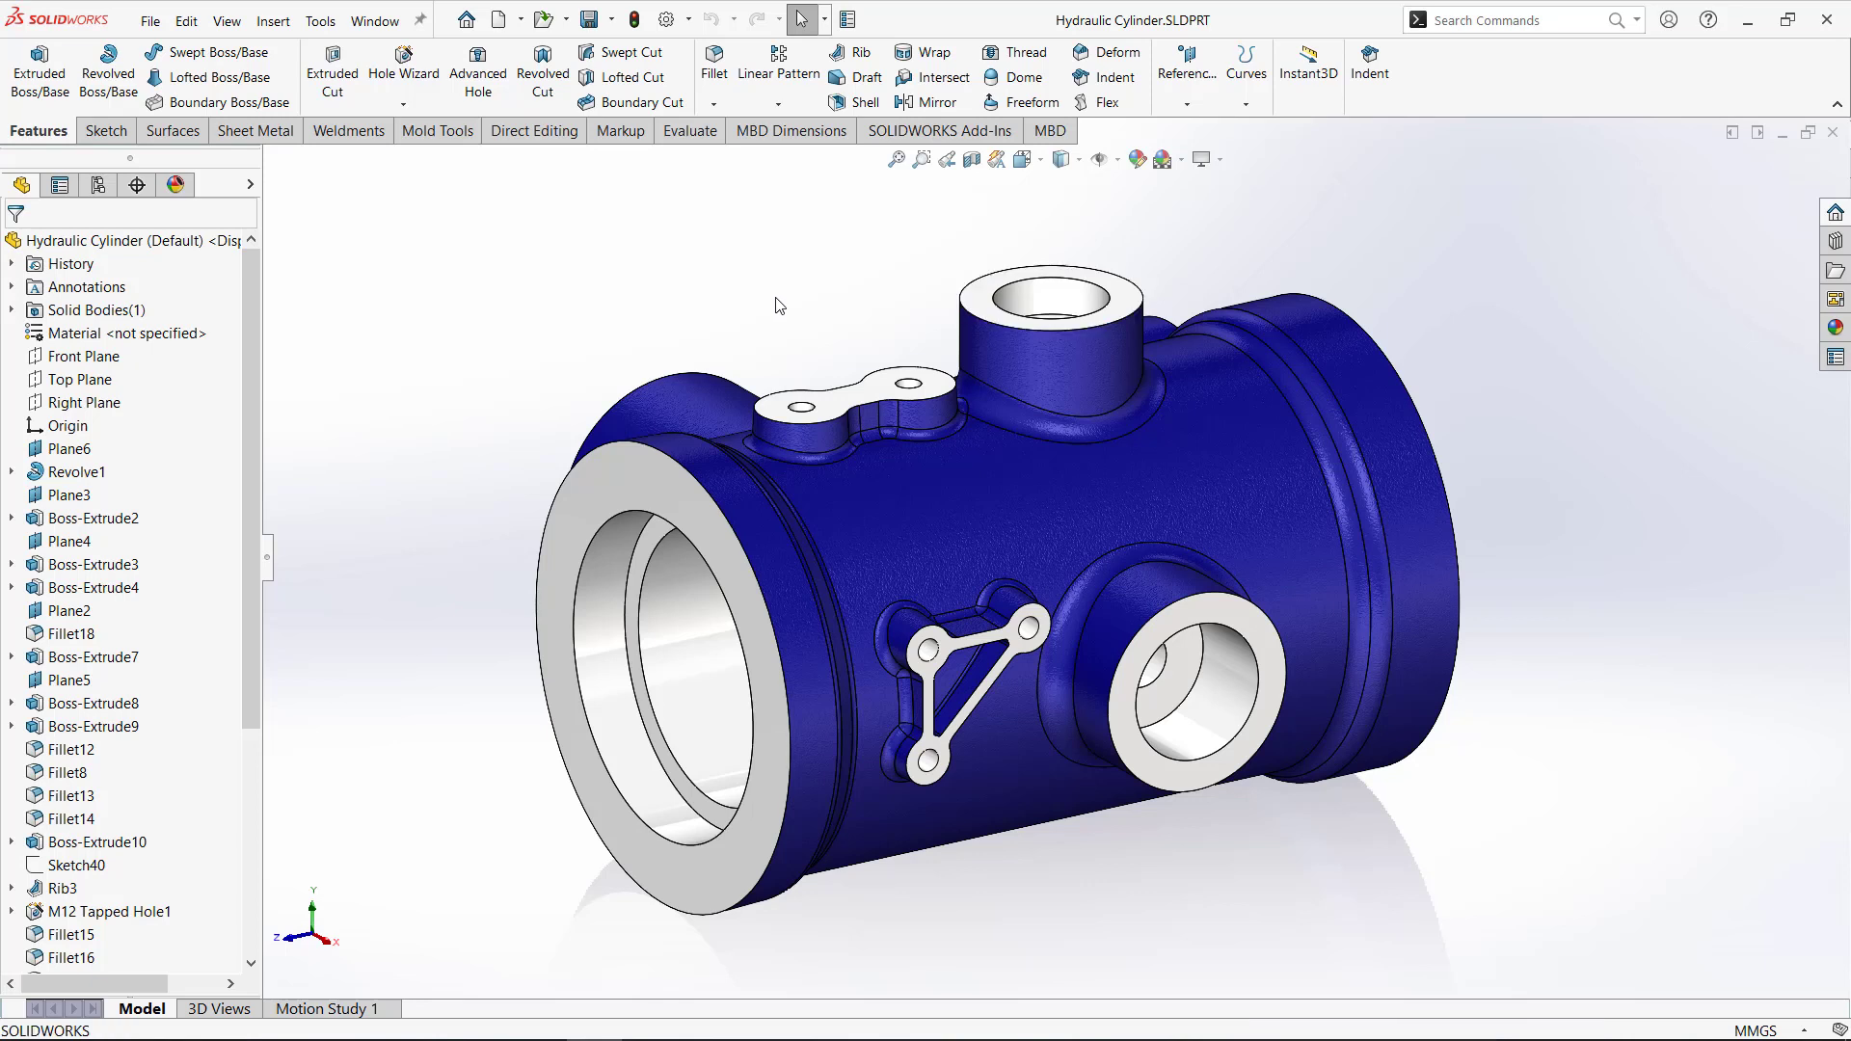
{"action": "left_click", "coordinate": [879, 386]}
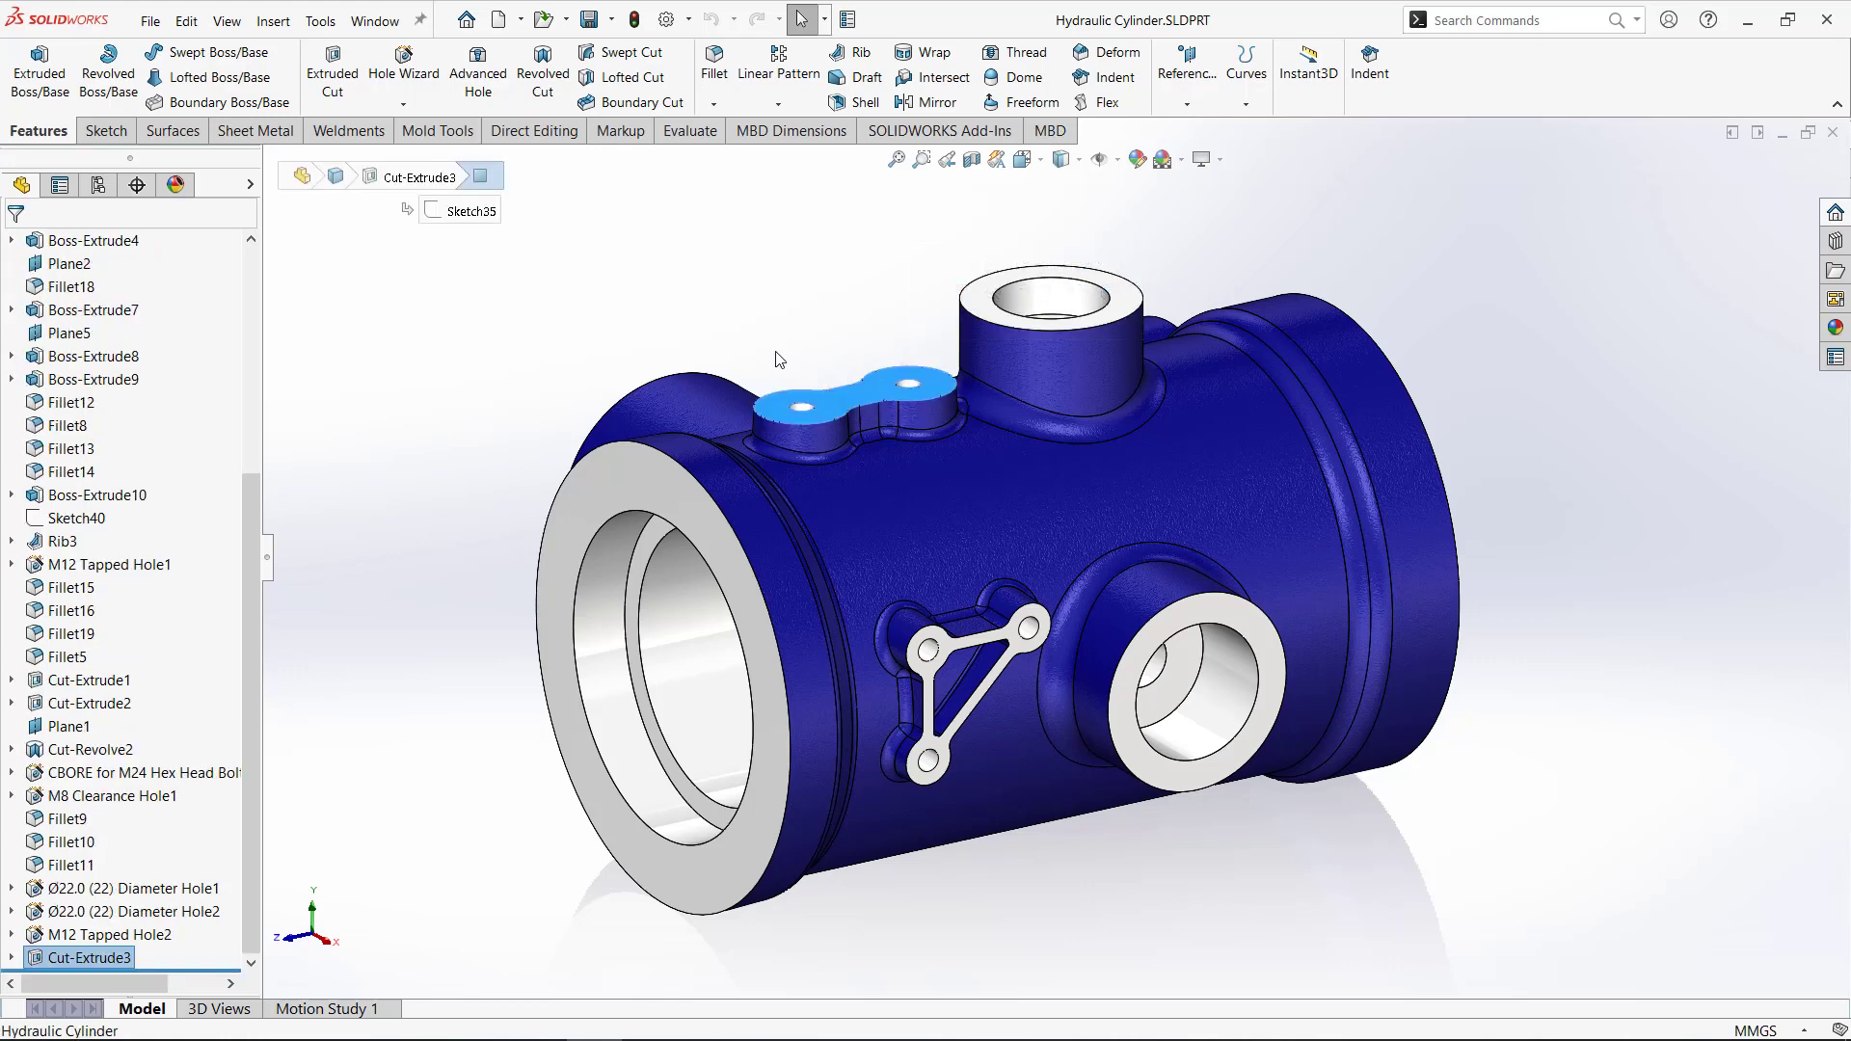
{"action": "left_click", "coordinate": [730, 314]}
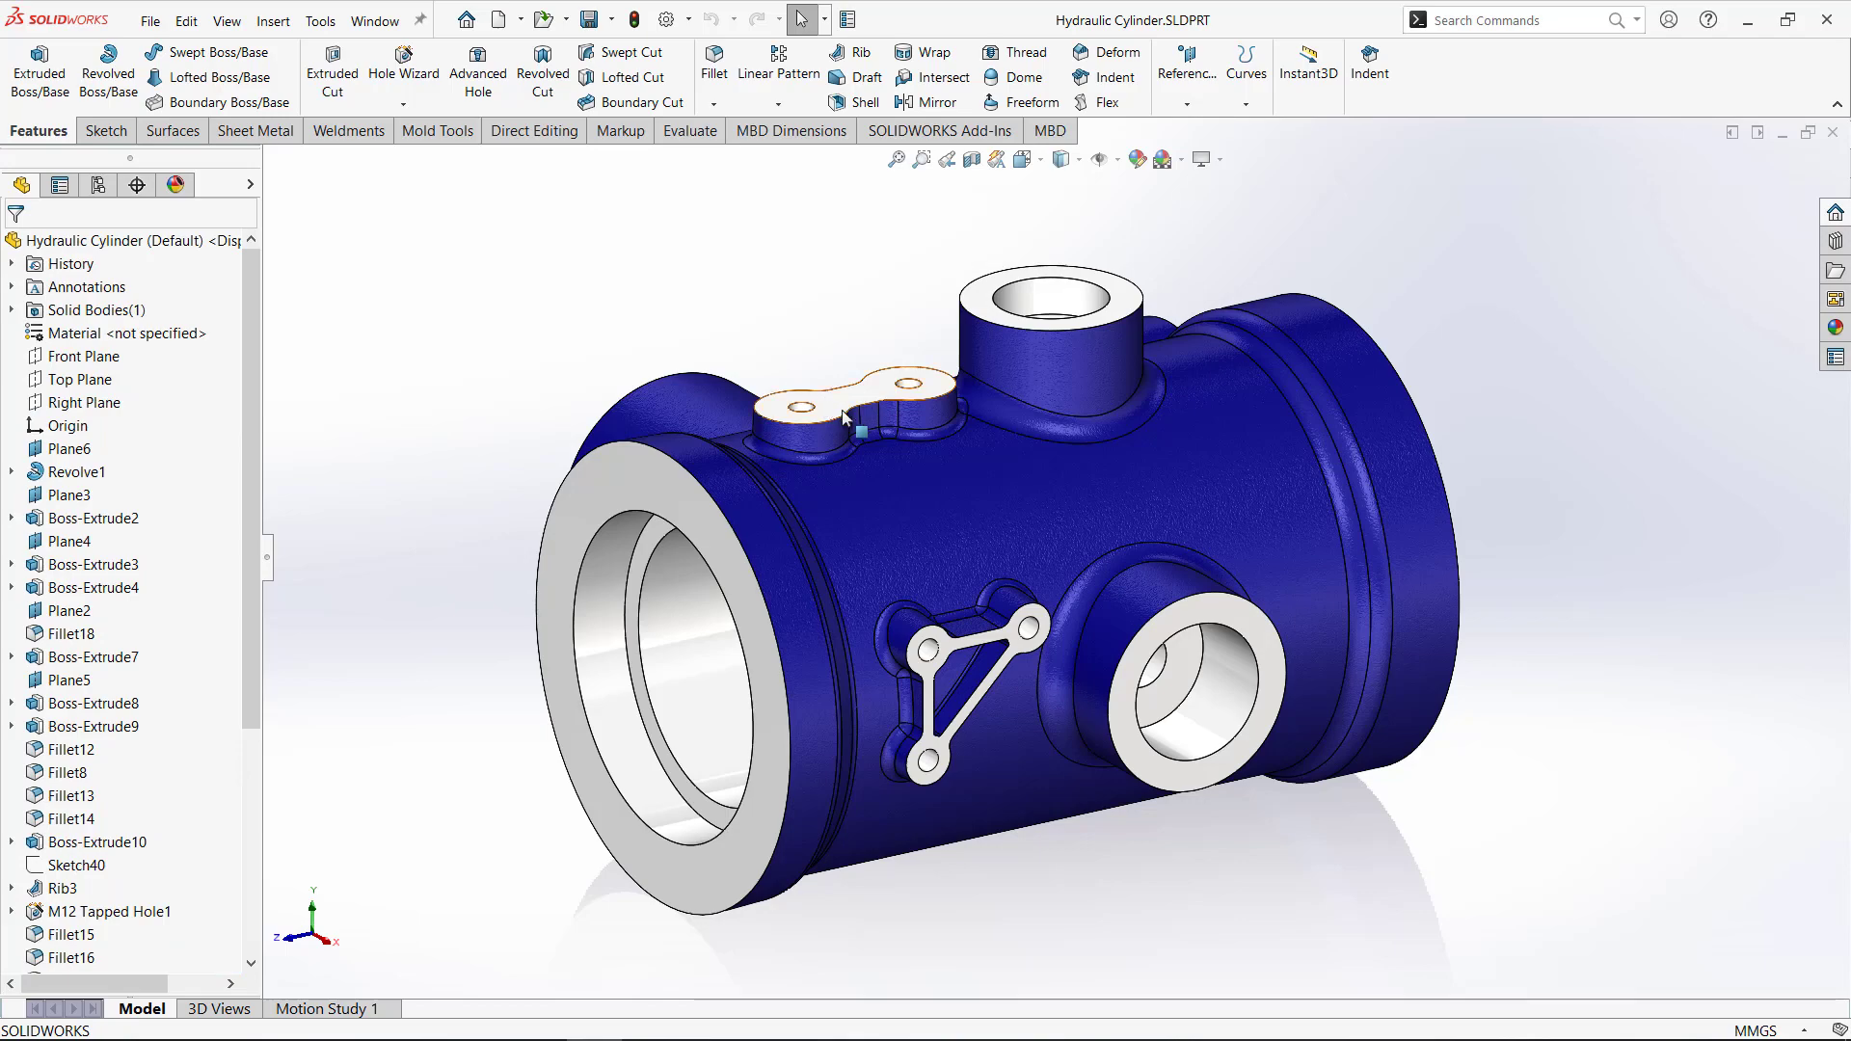
{"action": "scroll", "coordinate": [929, 433], "scroll_direction": "down", "scroll_amount": 6}
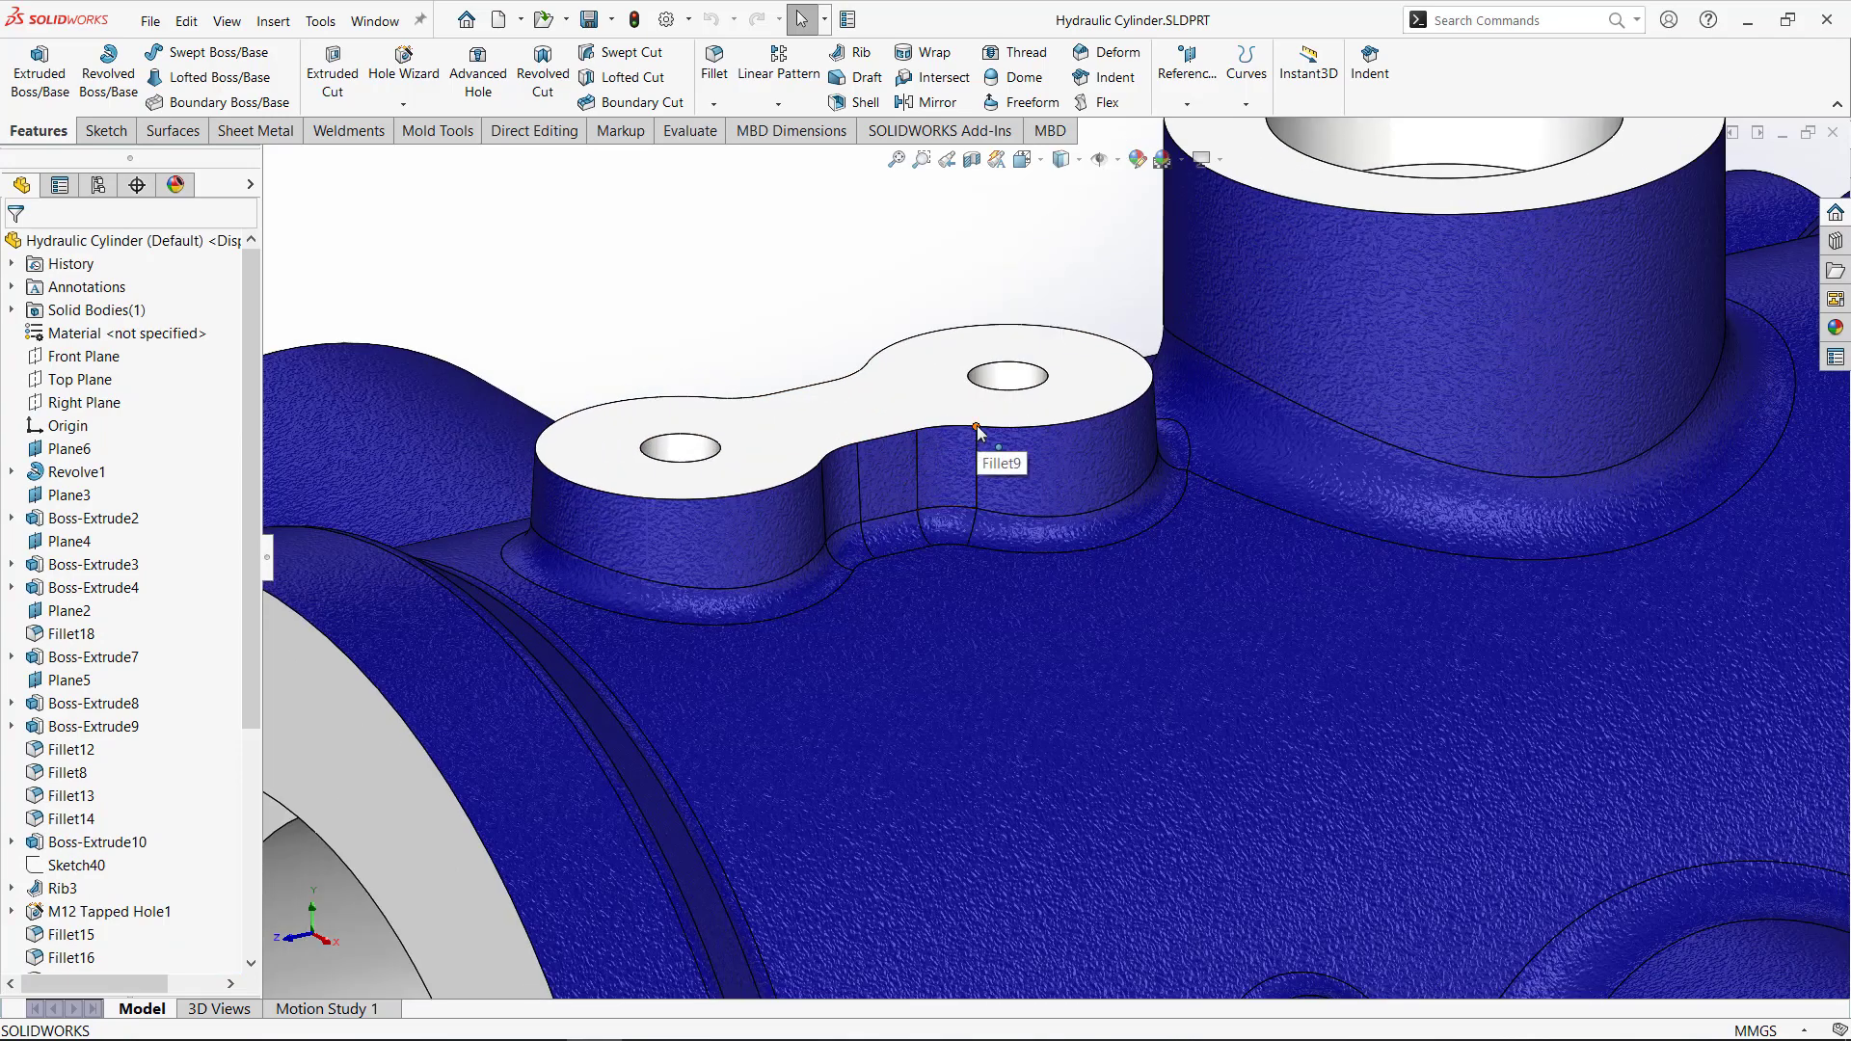
{"action": "left_click", "coordinate": [976, 428]}
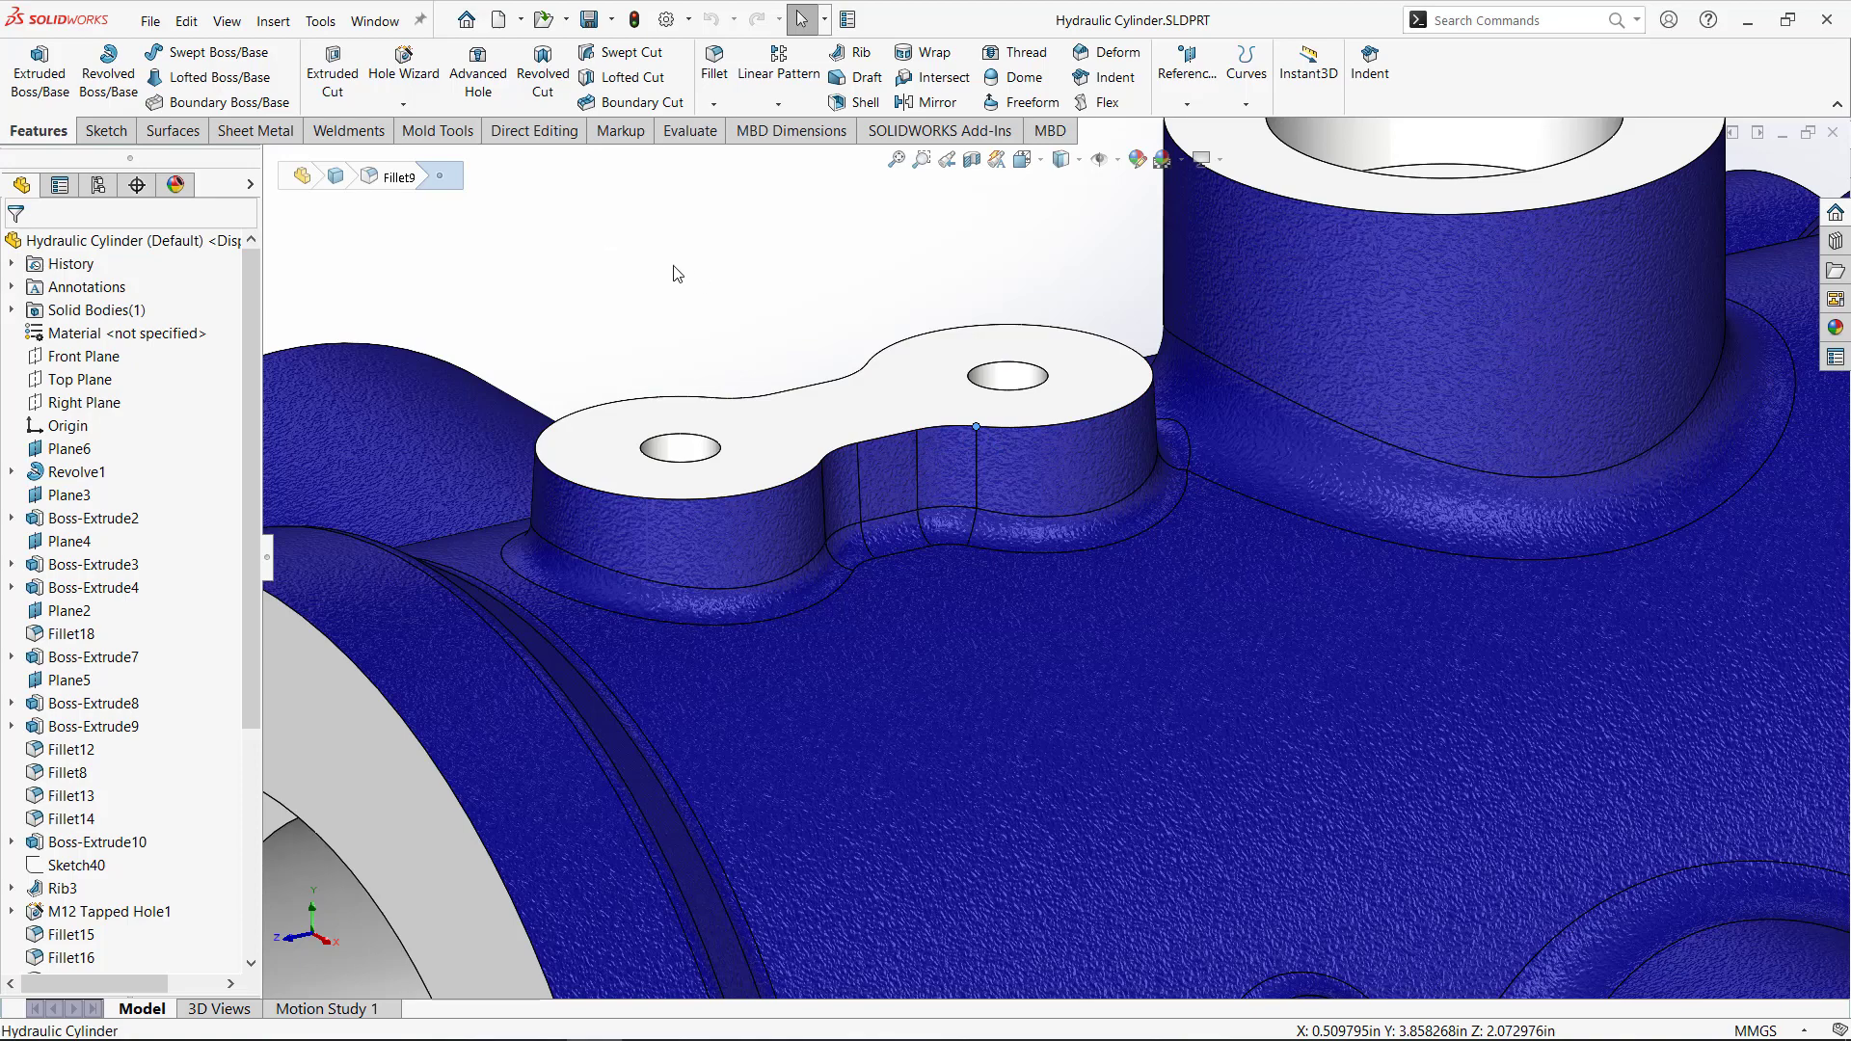
{"action": "middle_click_drag", "start_coordinate": [1229, 724], "coordinate": [917, 19]}
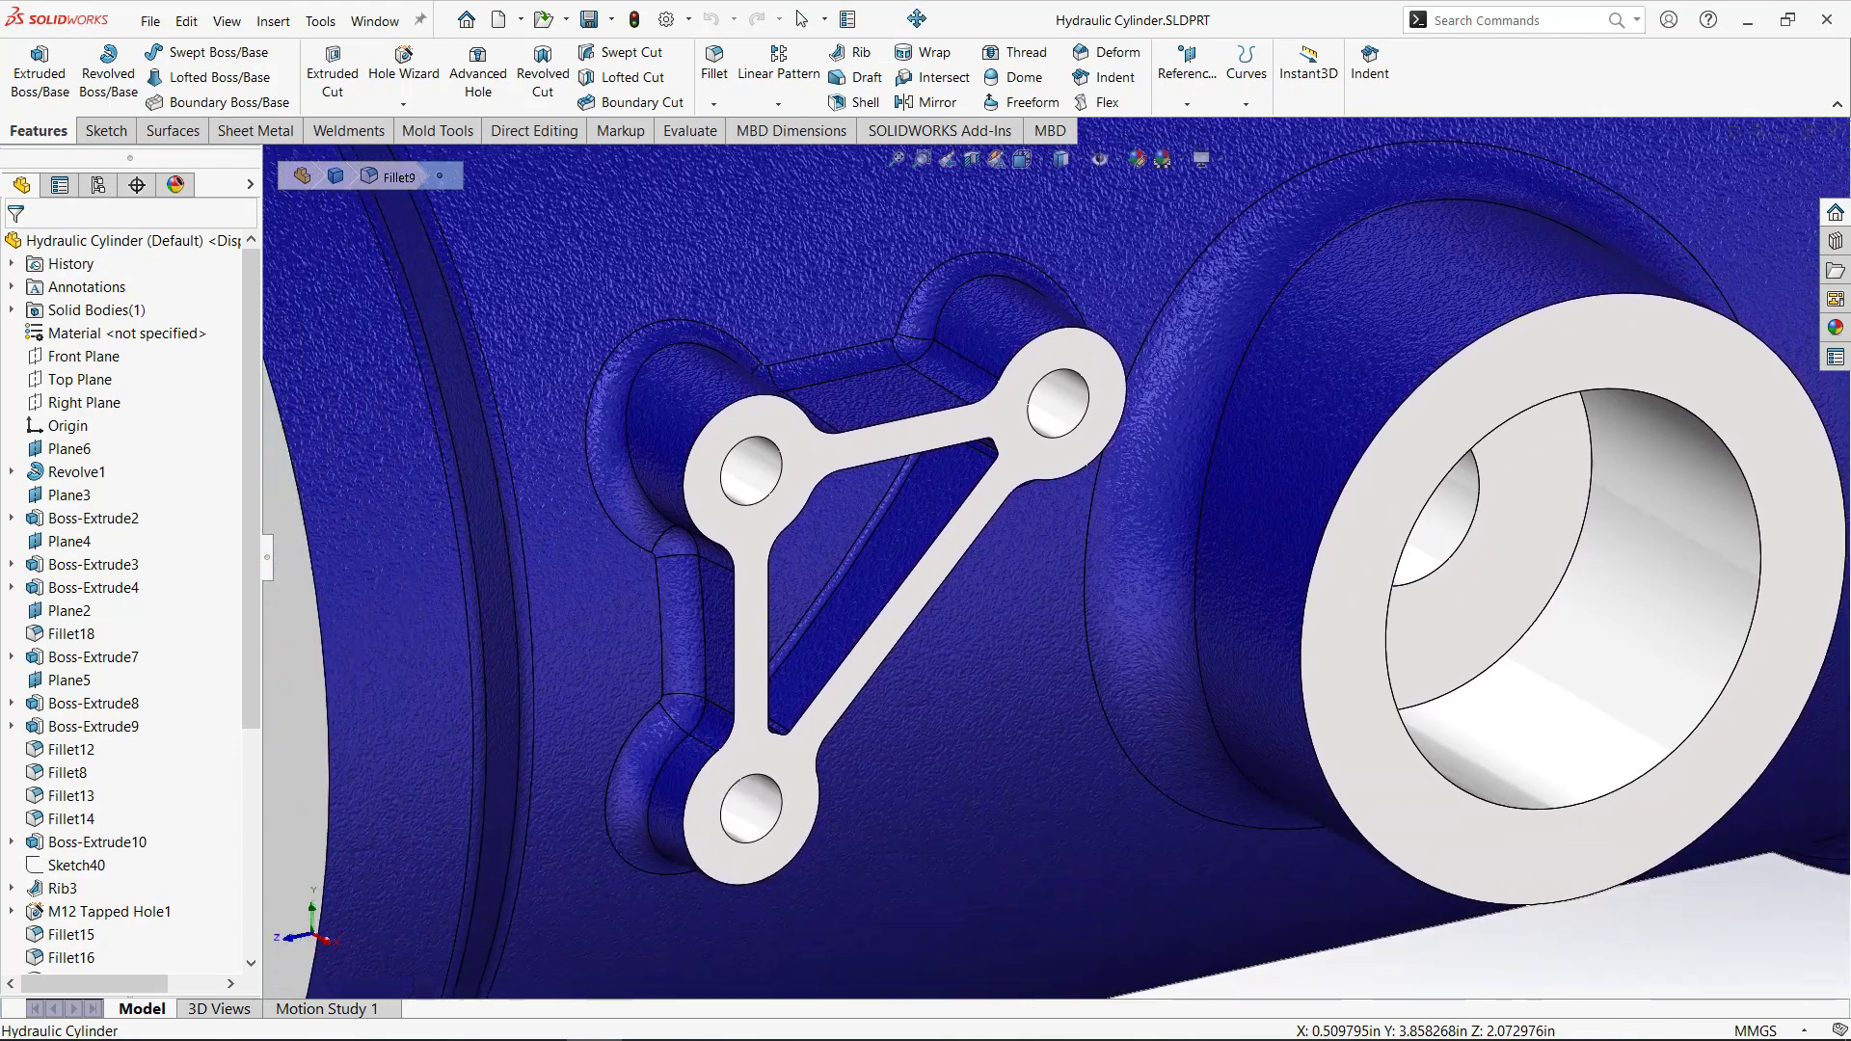
{"action": "left_click", "coordinate": [1449, 970]}
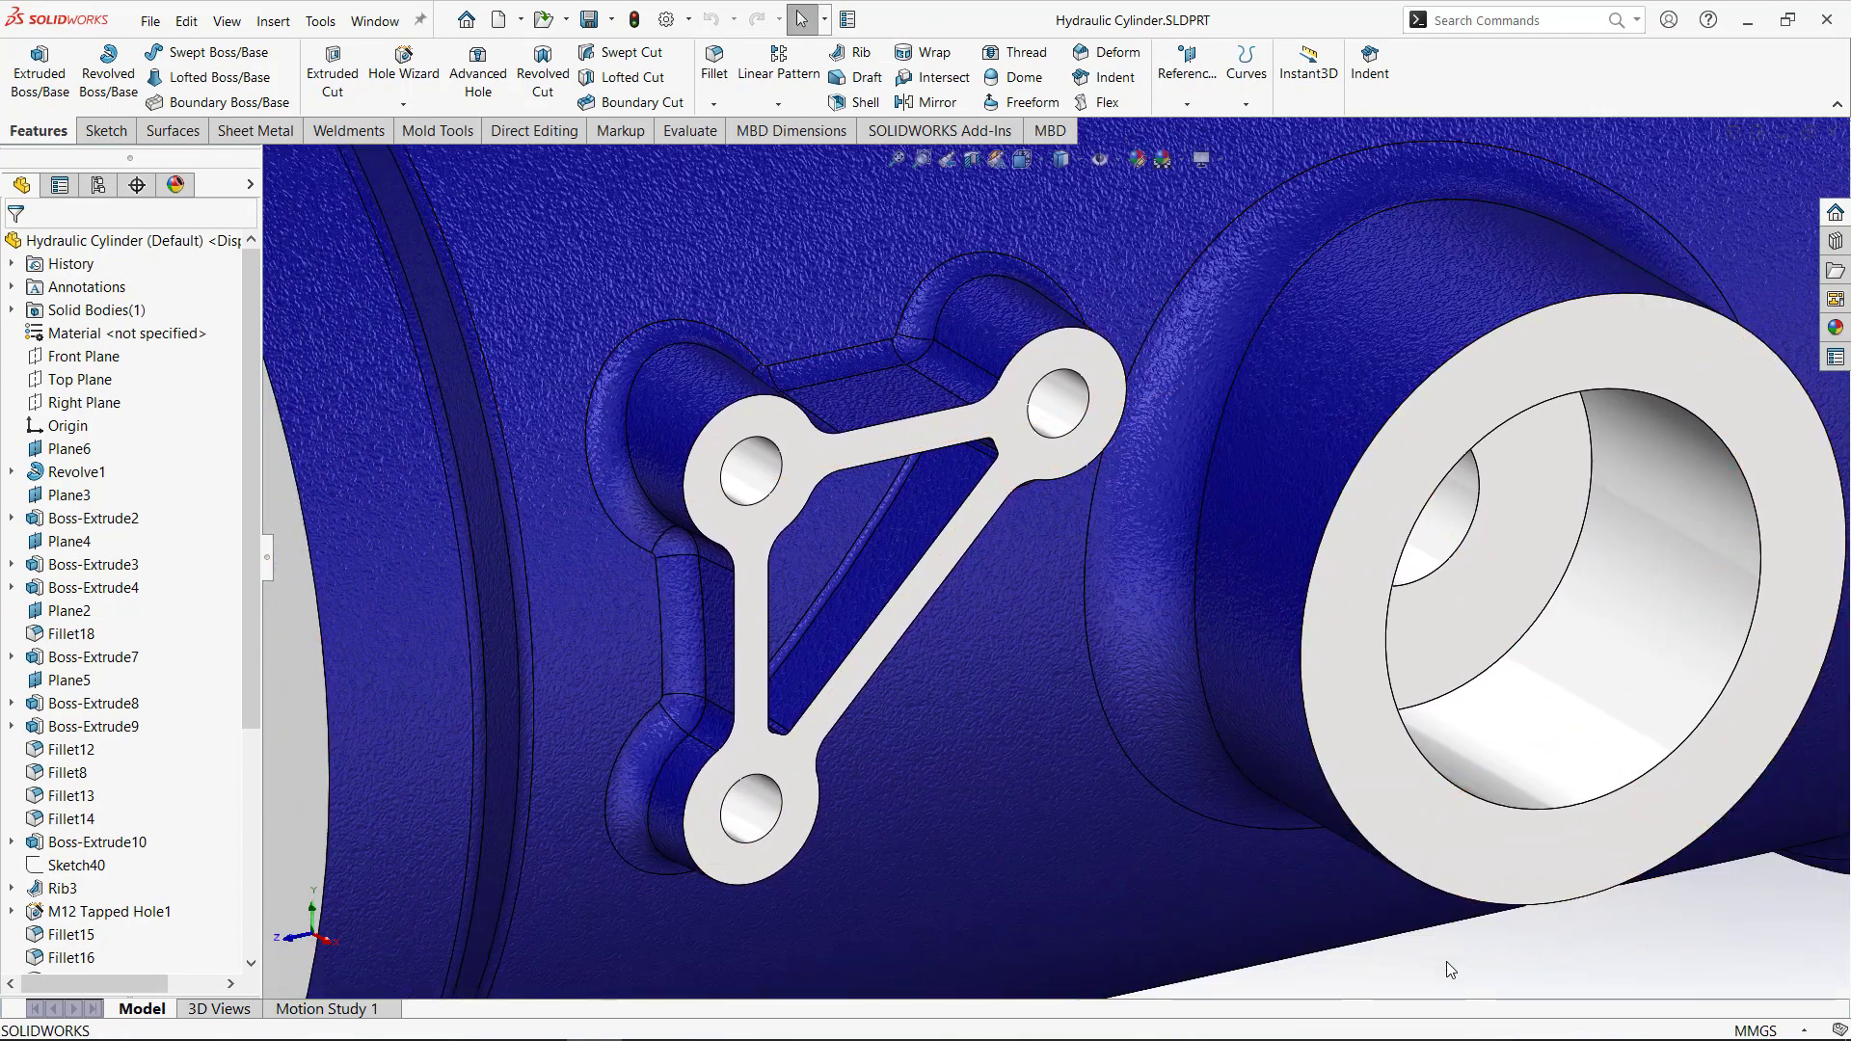
{"action": "left_click", "coordinate": [1042, 401]}
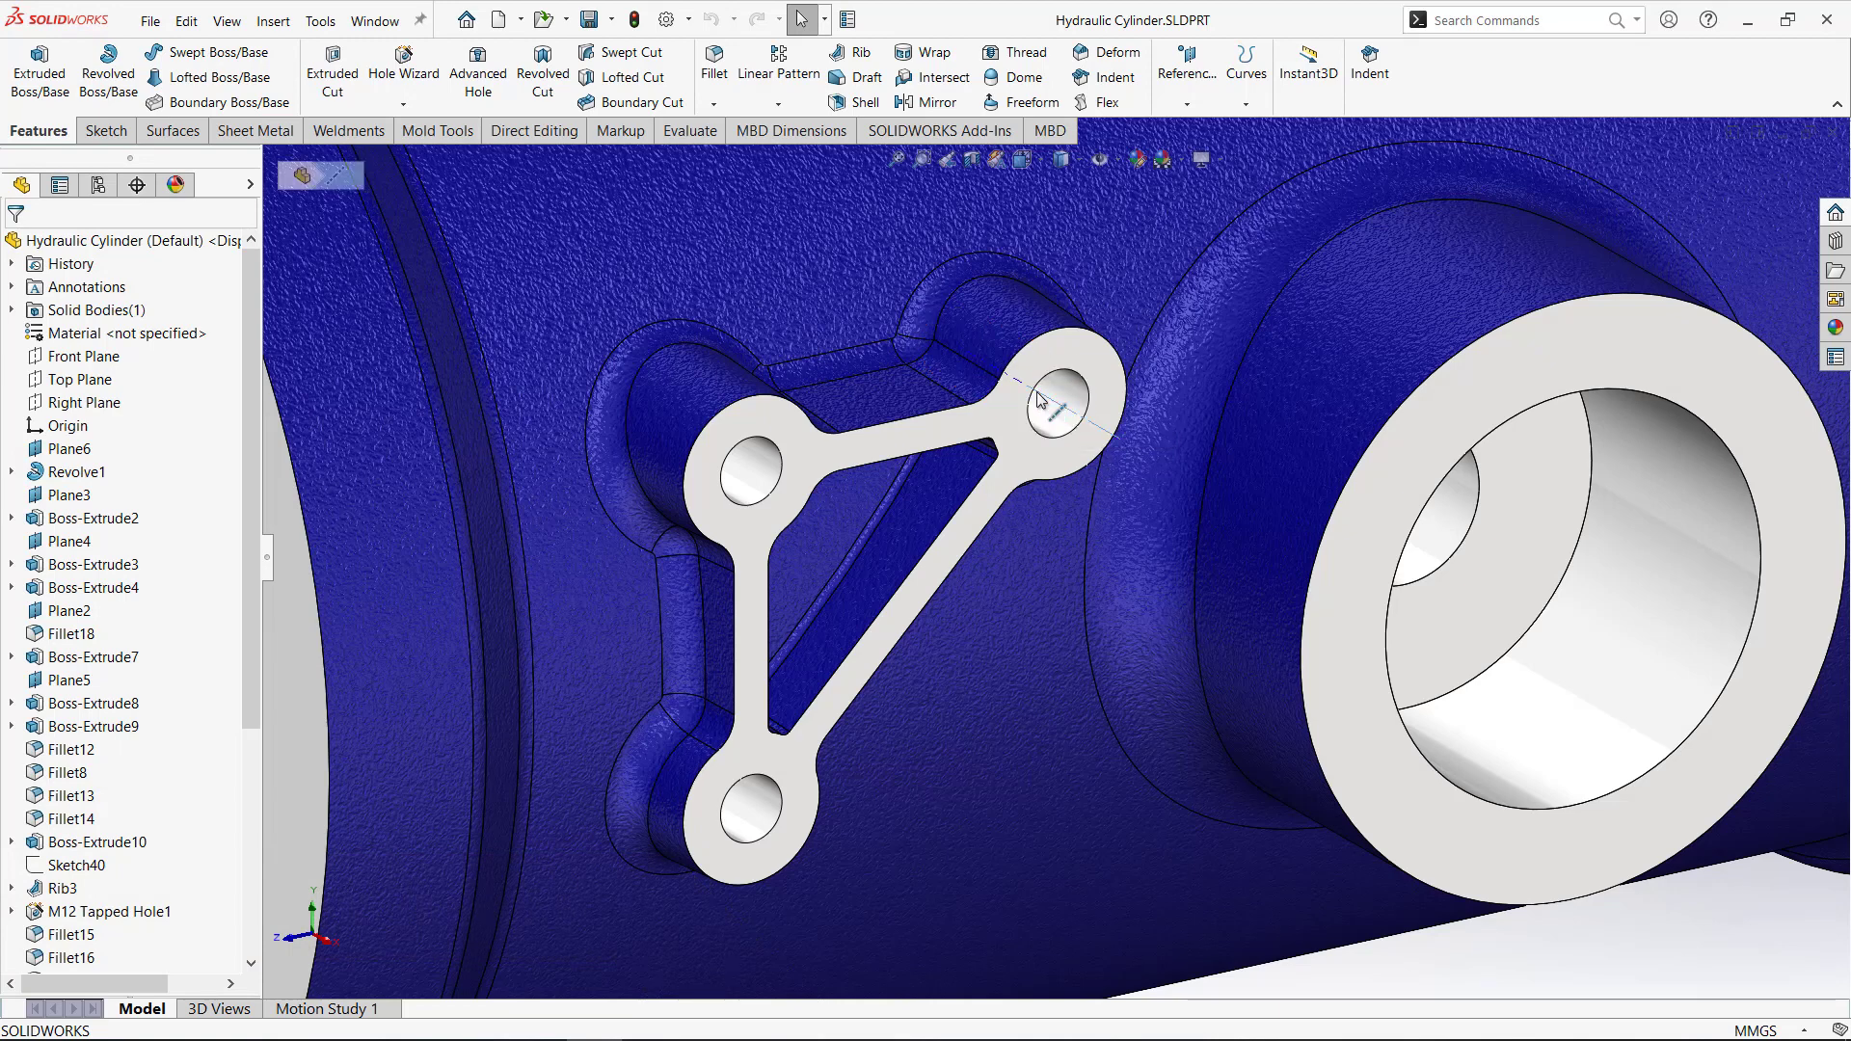
{"action": "left_click", "coordinate": [1394, 953]}
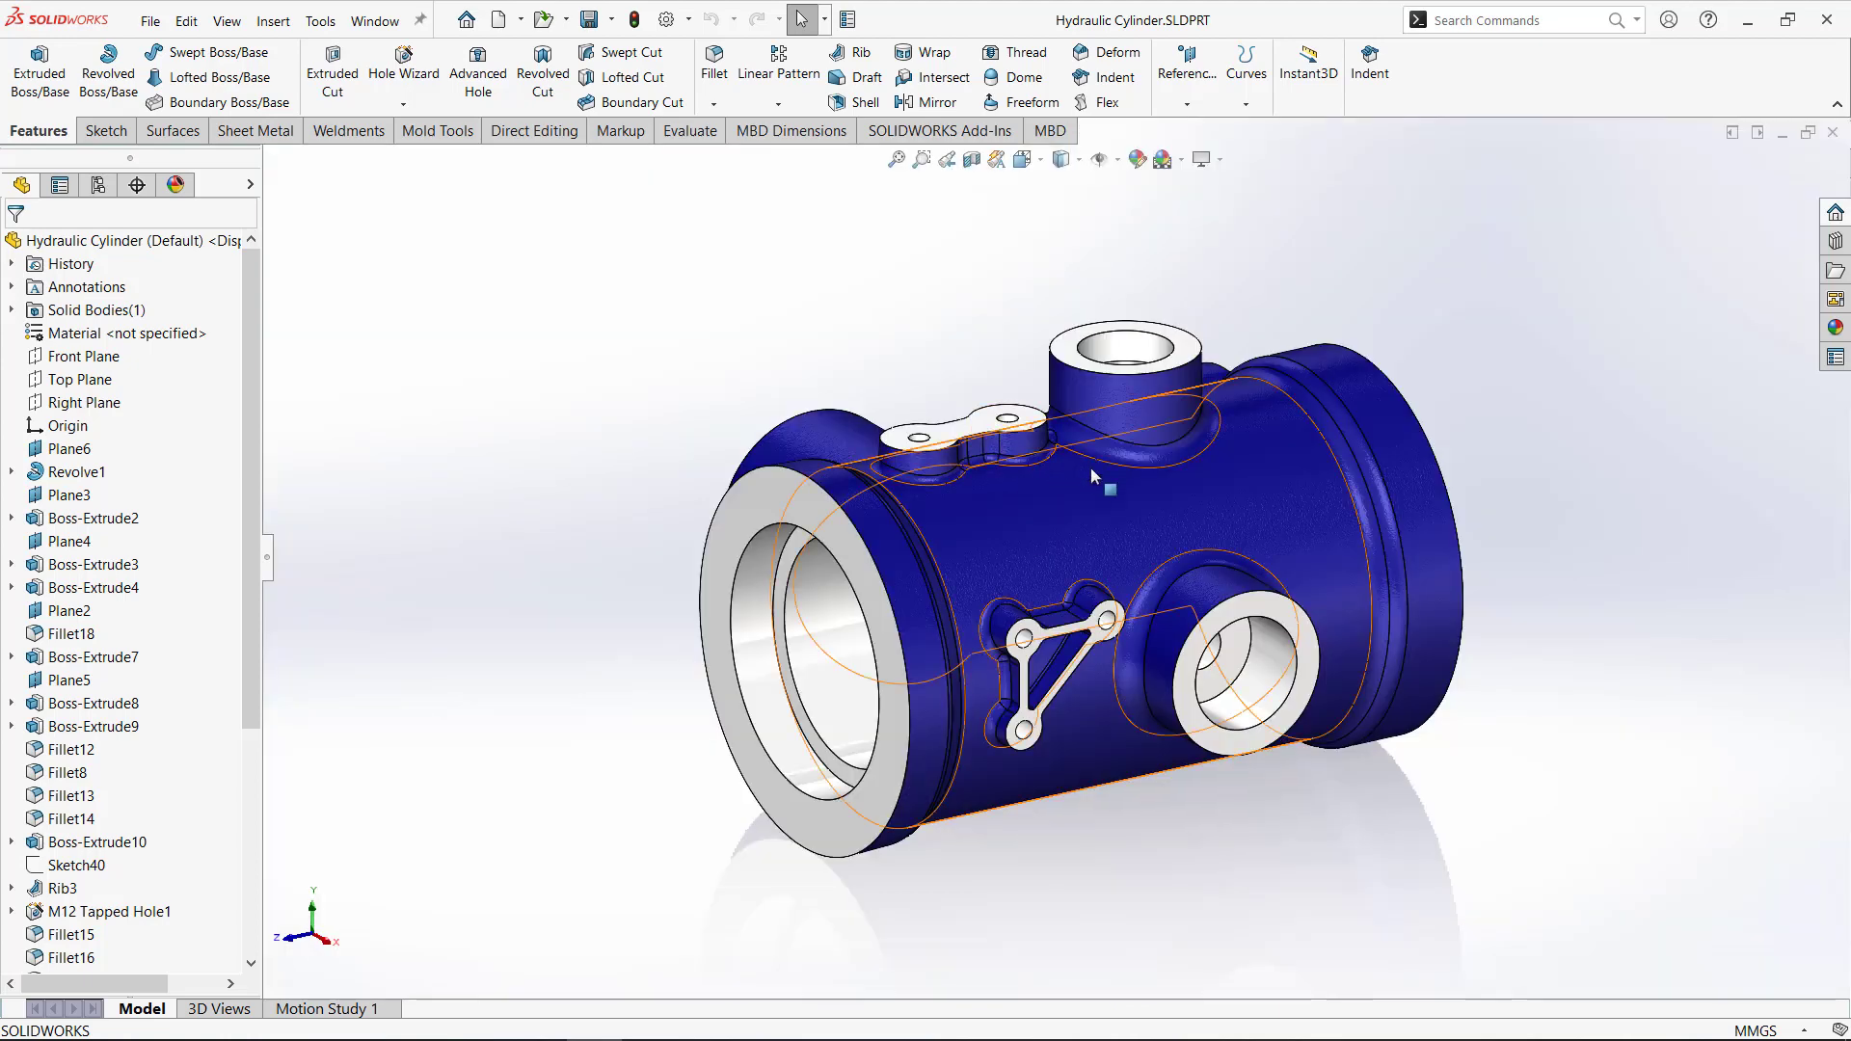
{"action": "scroll", "coordinate": [1119, 478], "scroll_direction": "down", "scroll_amount": 2}
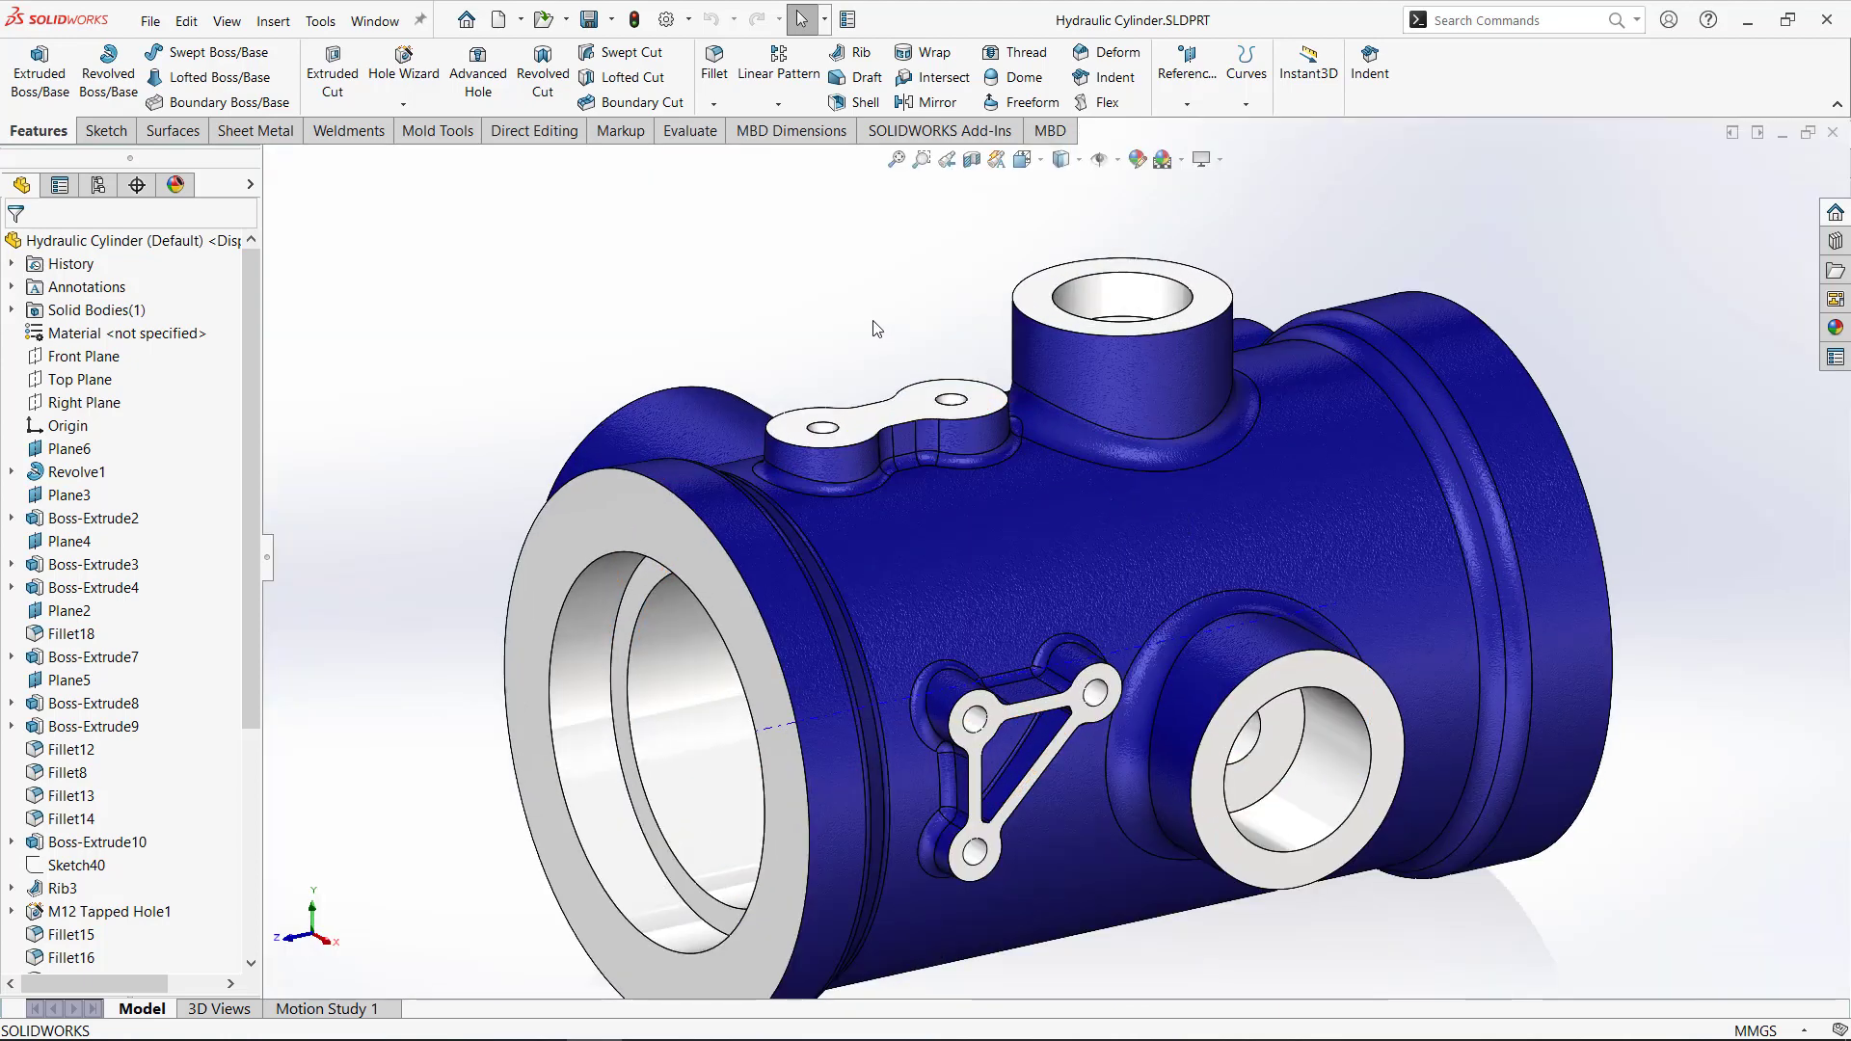
{"action": "middle_click_drag", "start_coordinate": [876, 328], "coordinate": [858, 233], "text": "ctrl"}
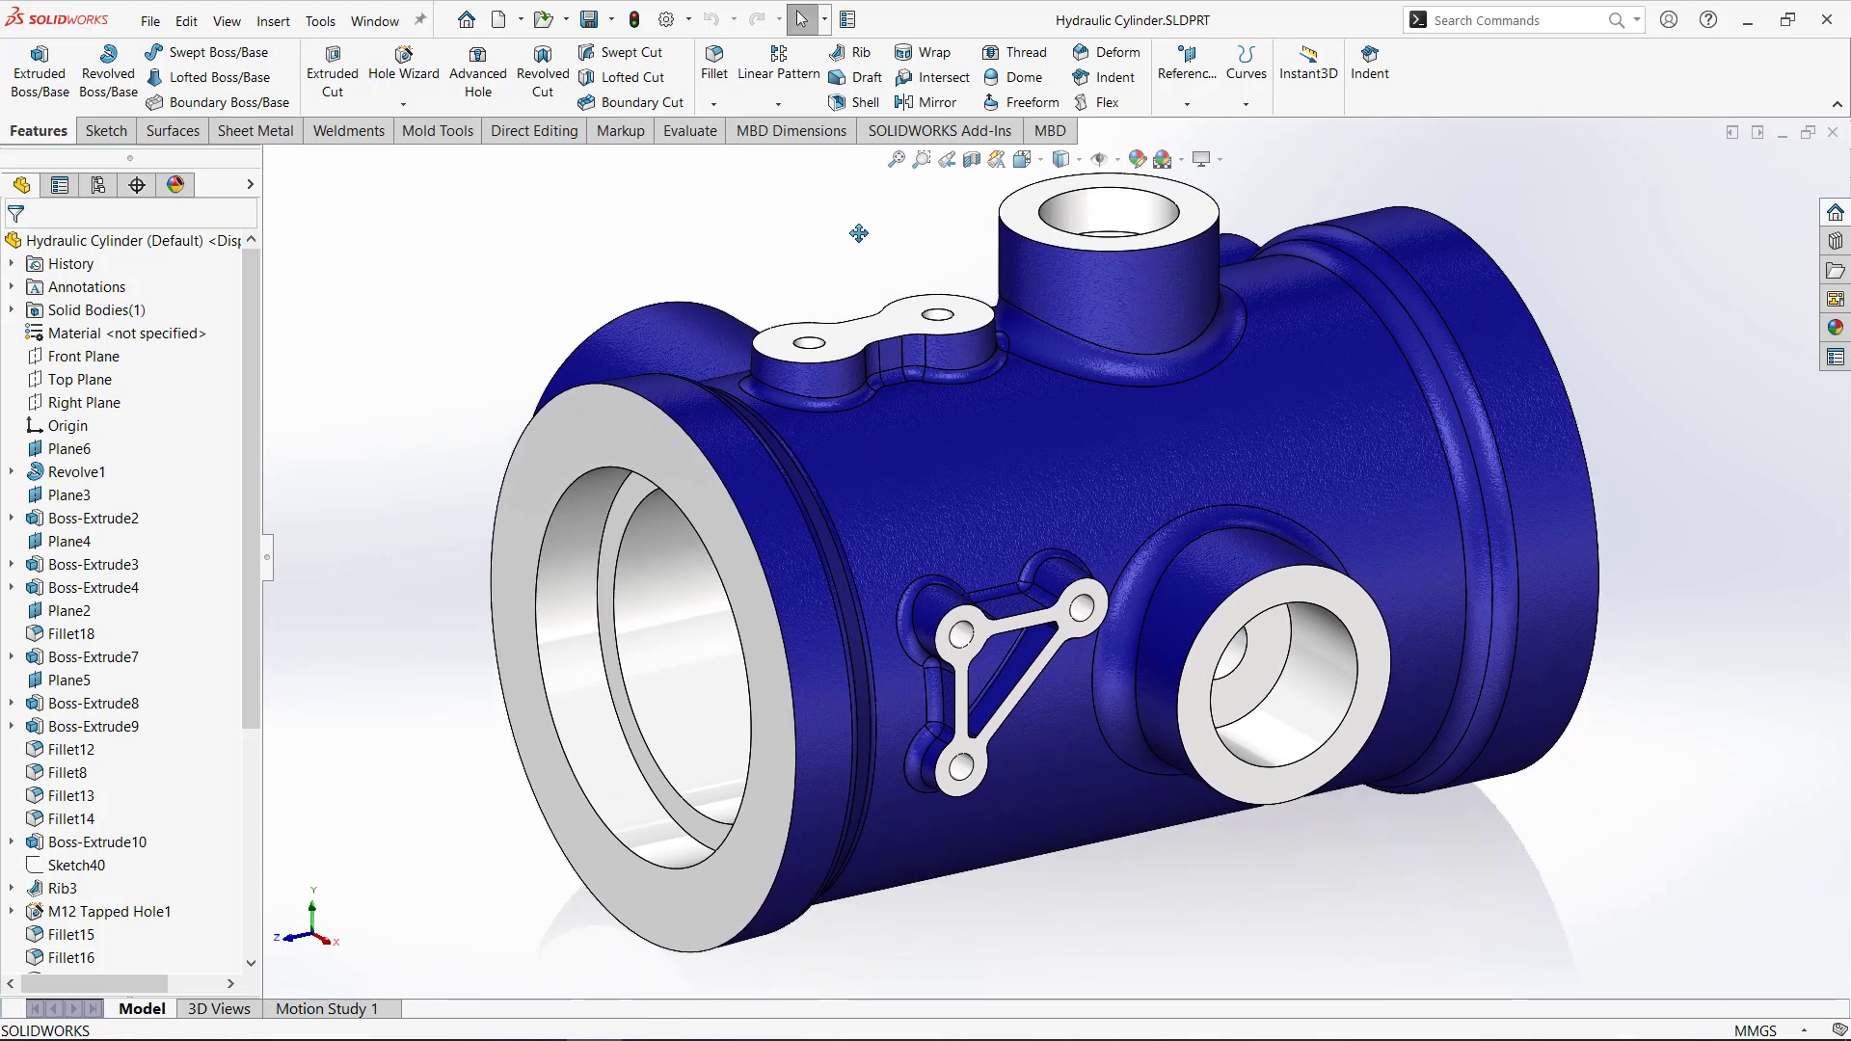
{"action": "left_click", "coordinate": [1024, 211]}
{"action": "left_click", "coordinate": [906, 328], "text": "ctrl"}
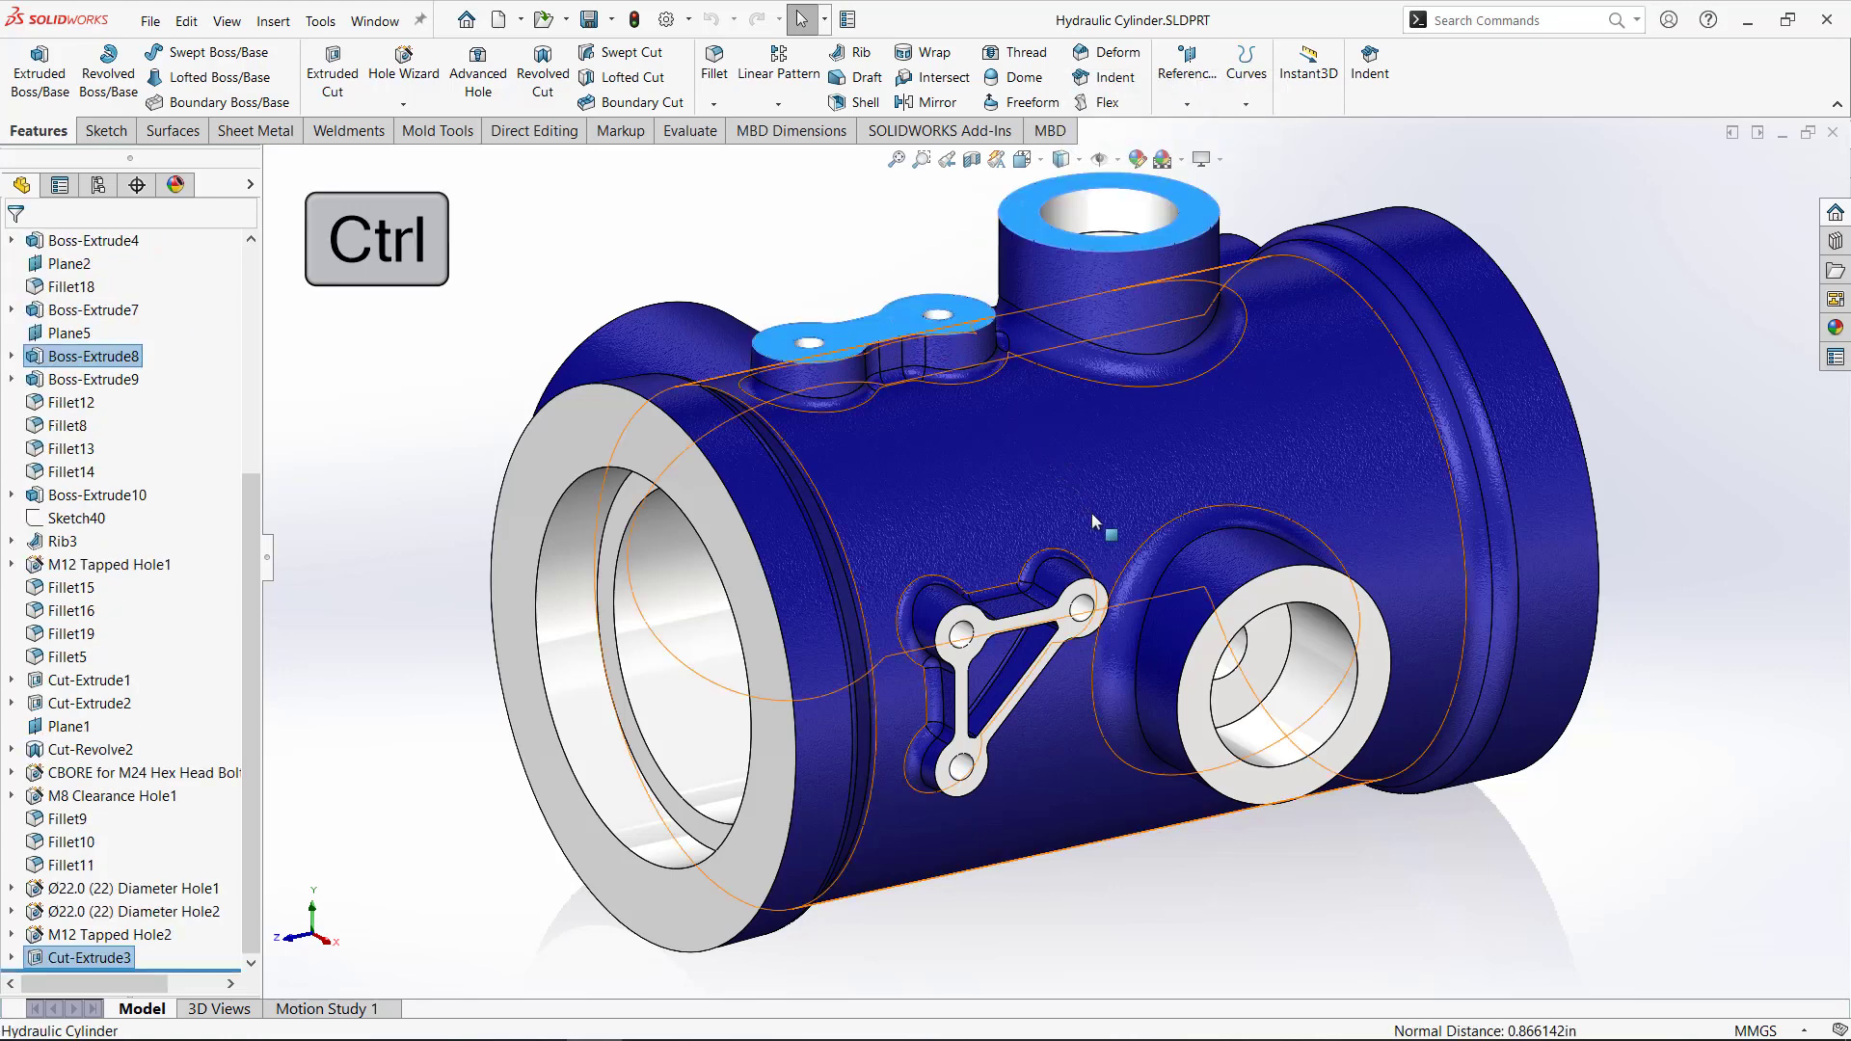
{"action": "left_click", "coordinate": [1210, 631], "text": "ctrl"}
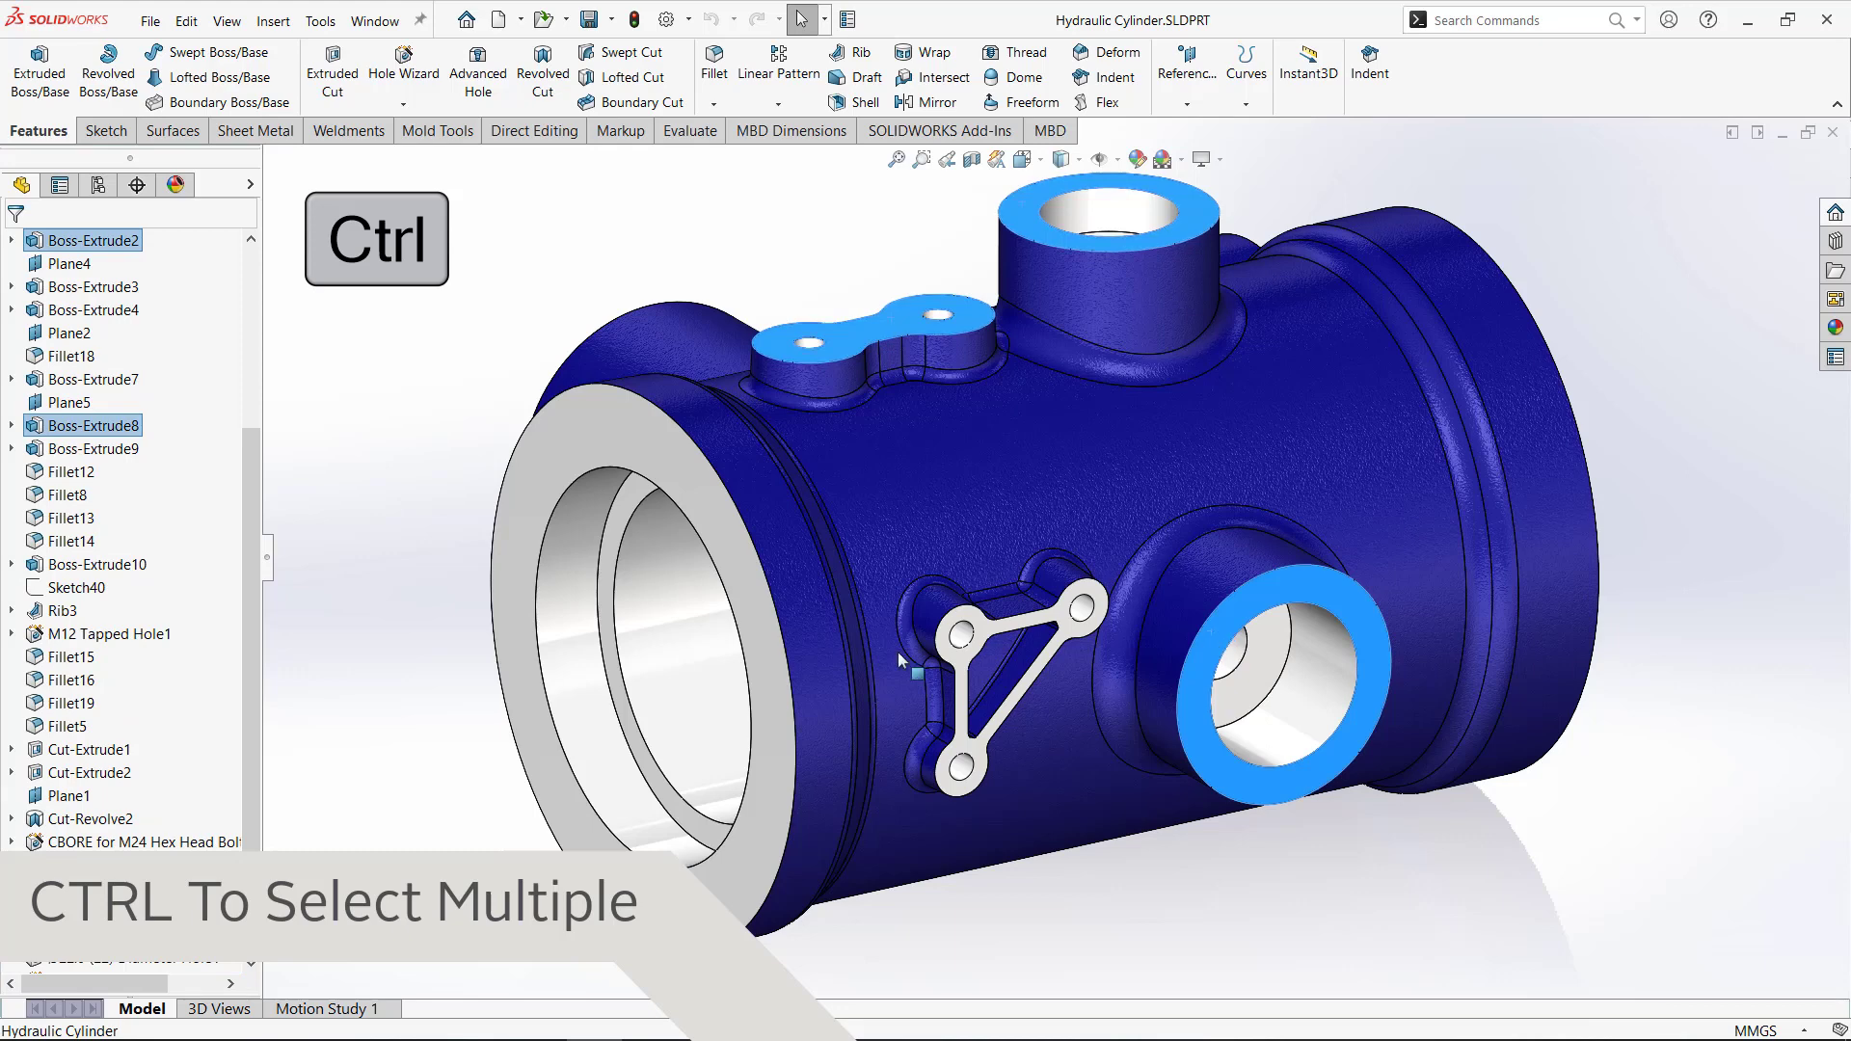
{"action": "left_click", "coordinate": [759, 627], "text": "ctrl"}
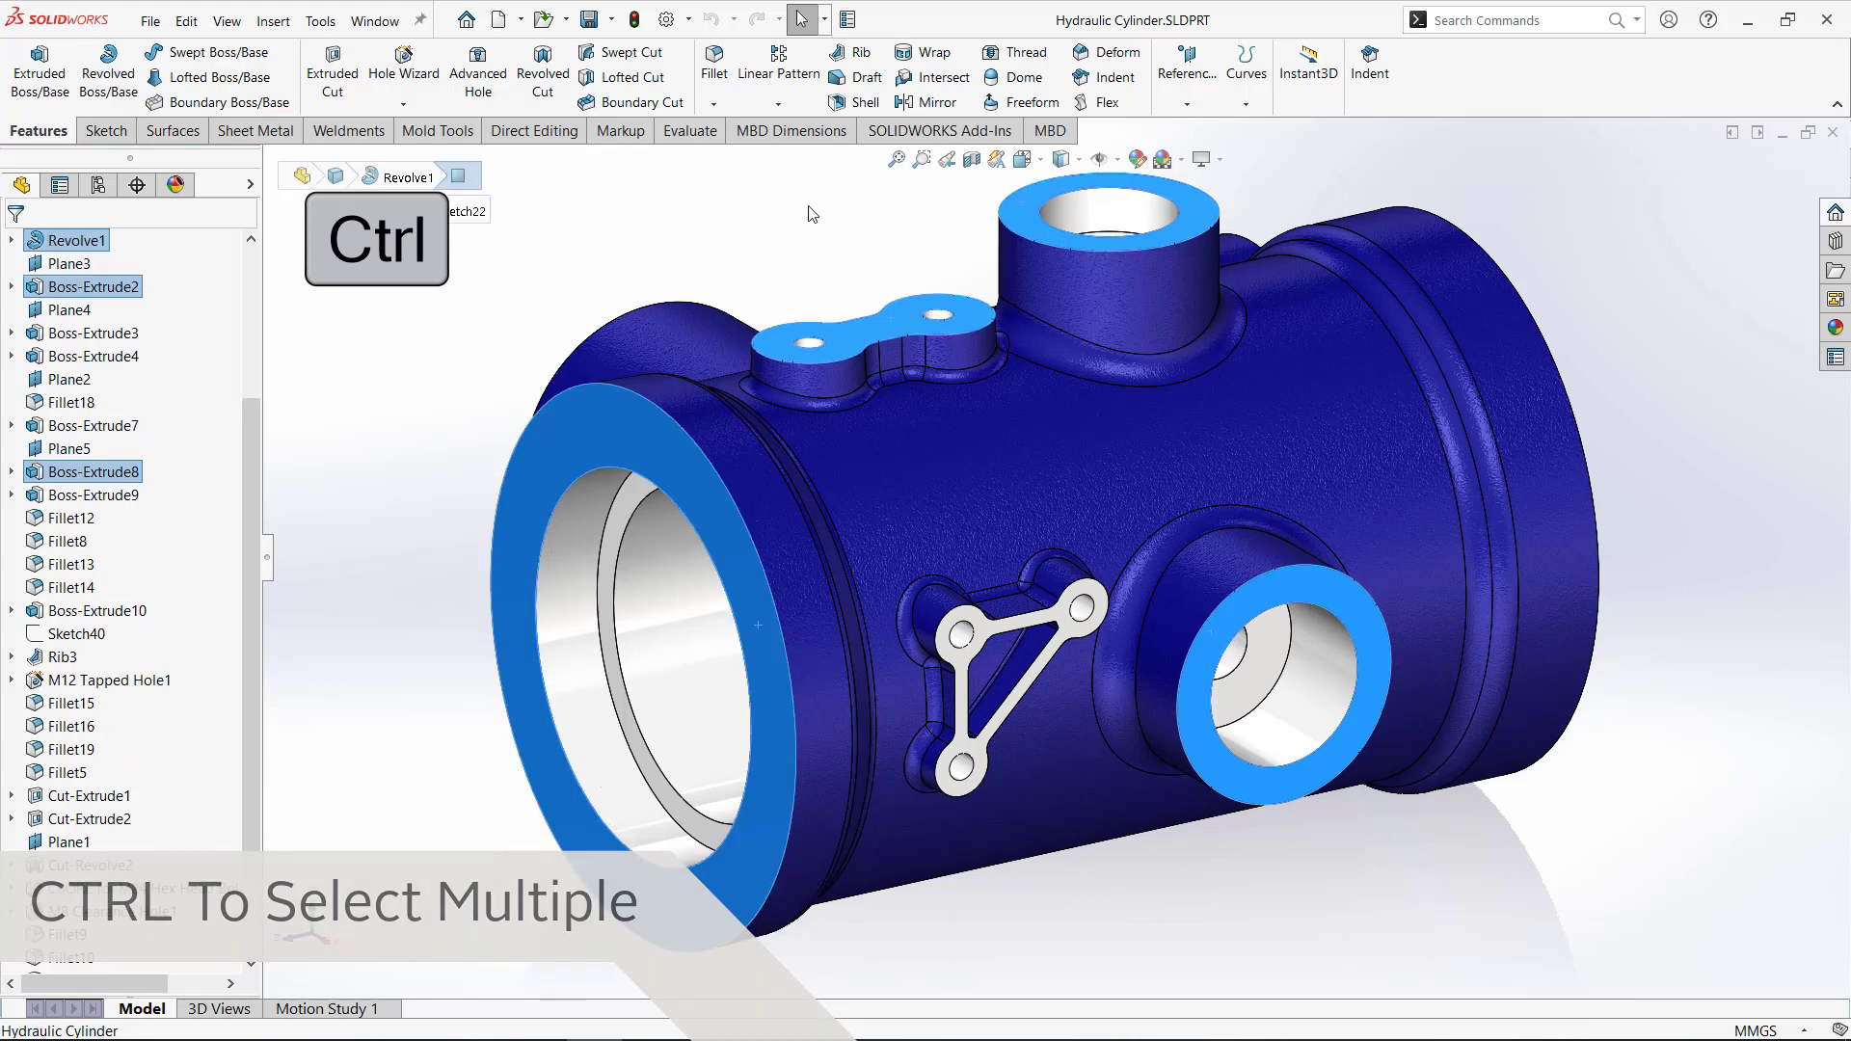
{"action": "left_click", "coordinate": [853, 281]}
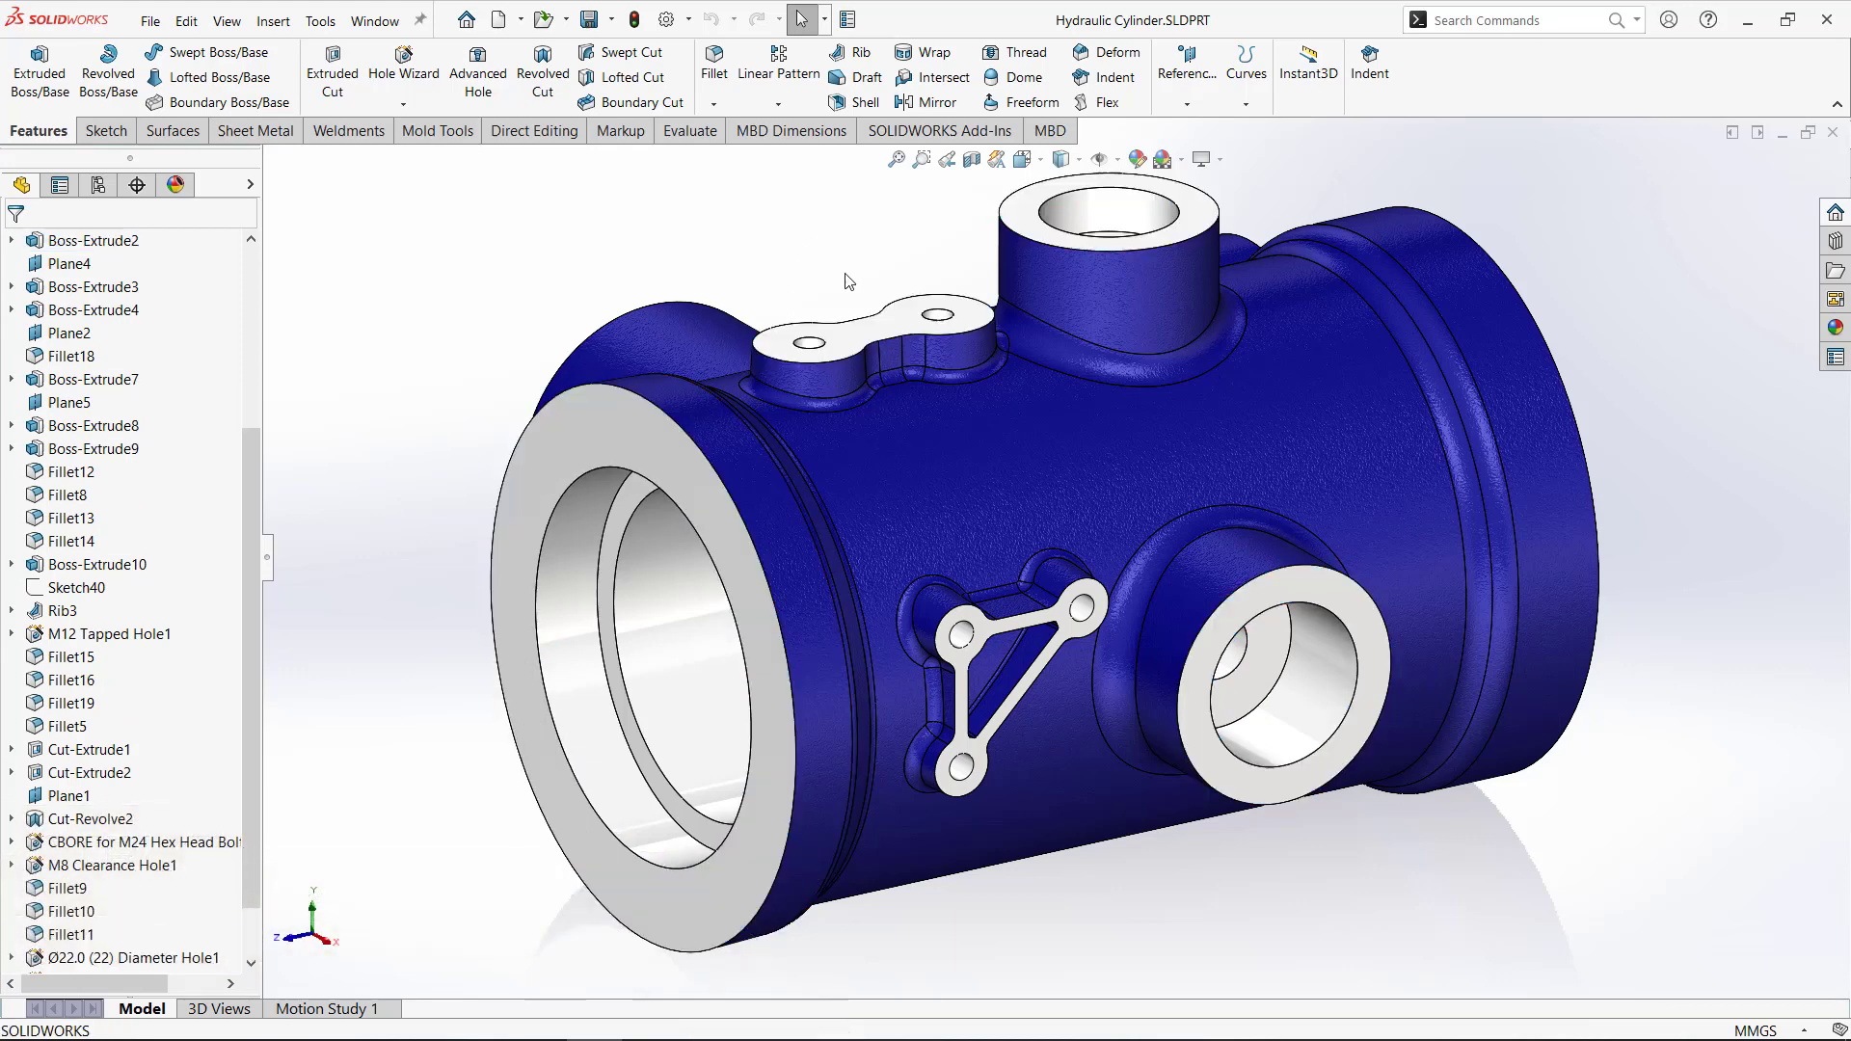
{"action": "middle_click_drag", "start_coordinate": [853, 281], "coordinate": [779, 229]}
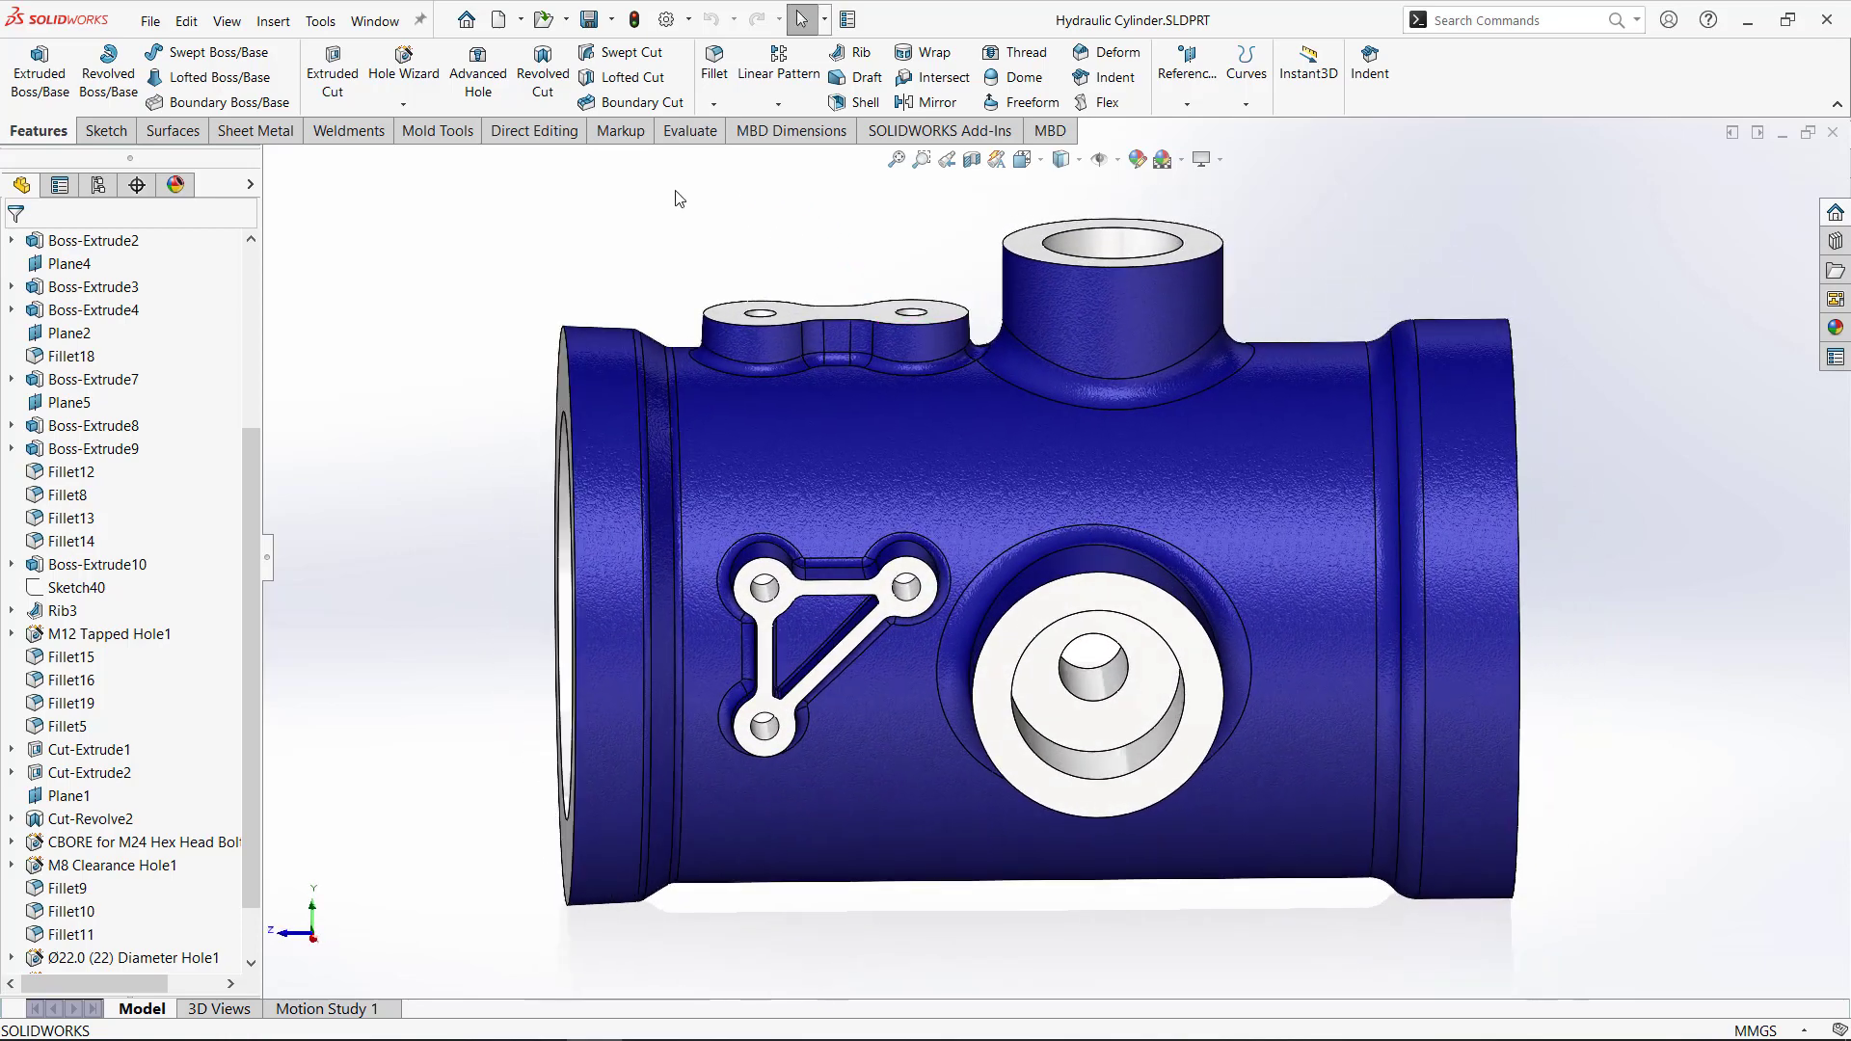
{"action": "left_click_drag", "start_coordinate": [669, 184], "coordinate": [1270, 338]}
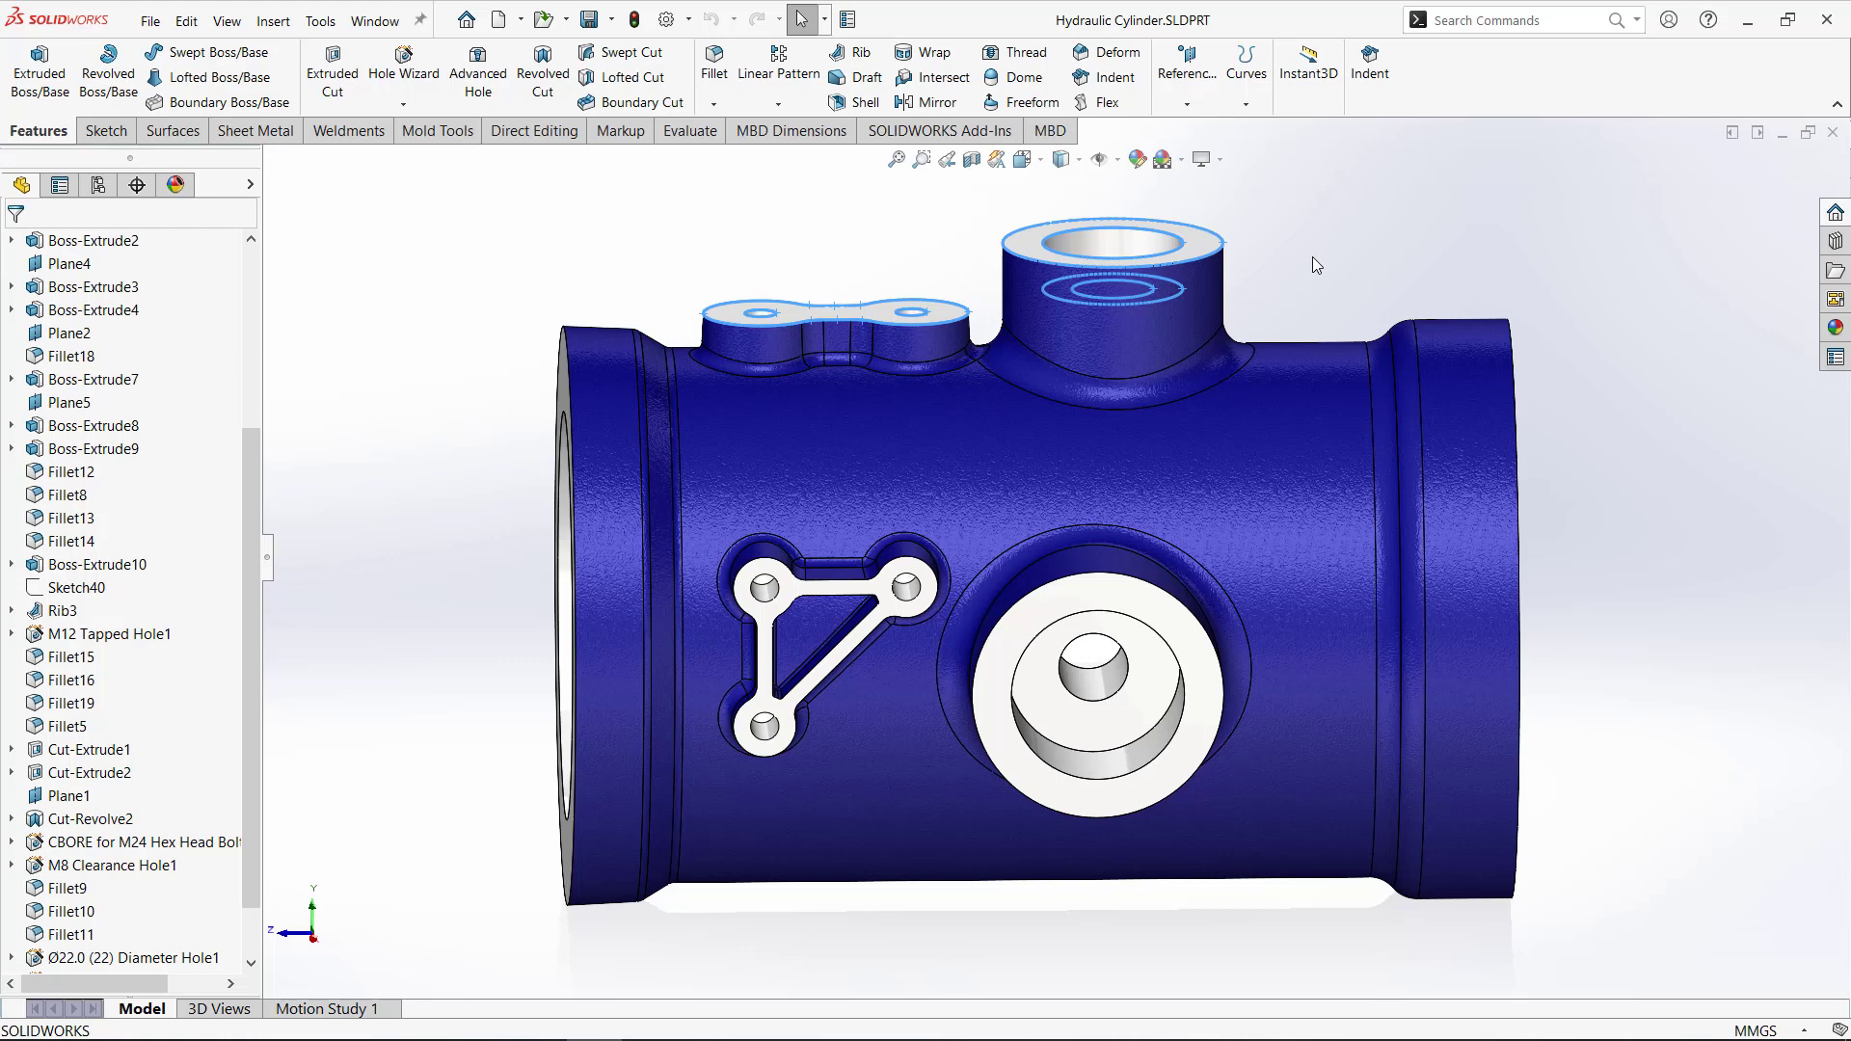
{"action": "left_click", "coordinate": [1285, 270]}
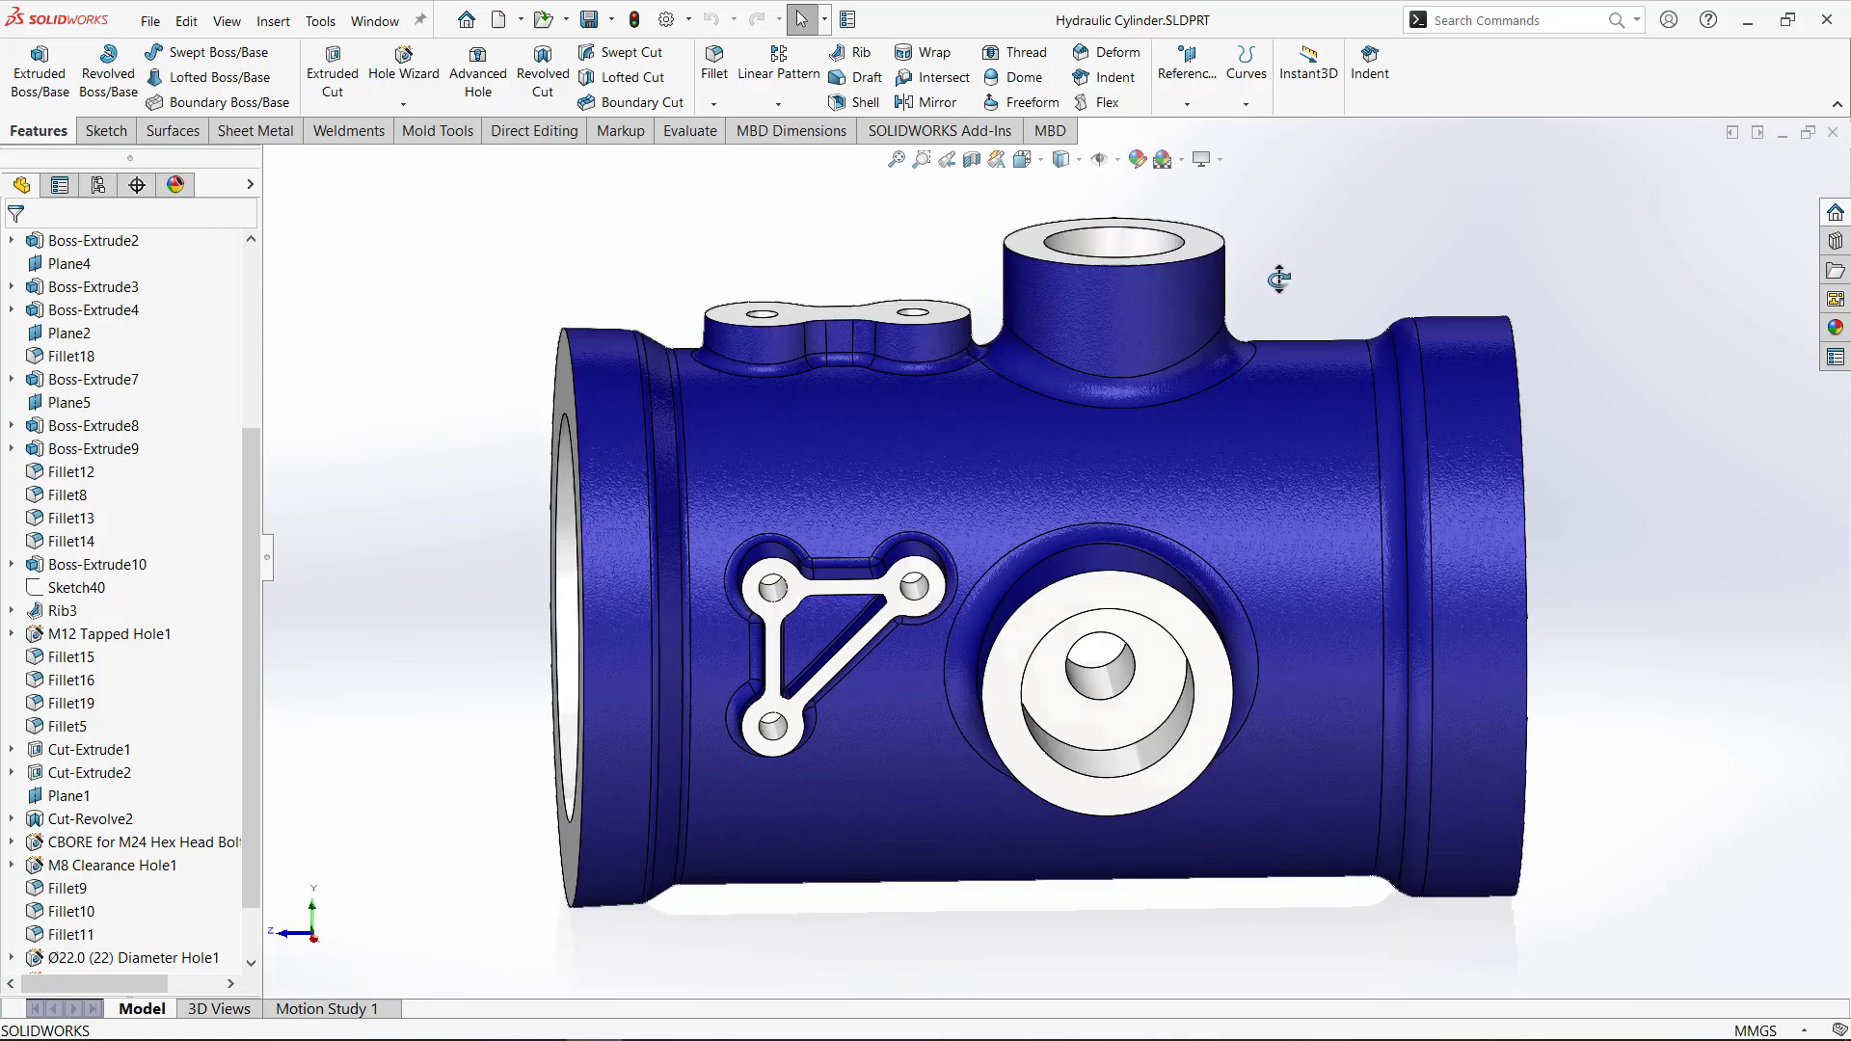
{"action": "middle_click_drag", "start_coordinate": [1279, 279], "coordinate": [1211, 247]}
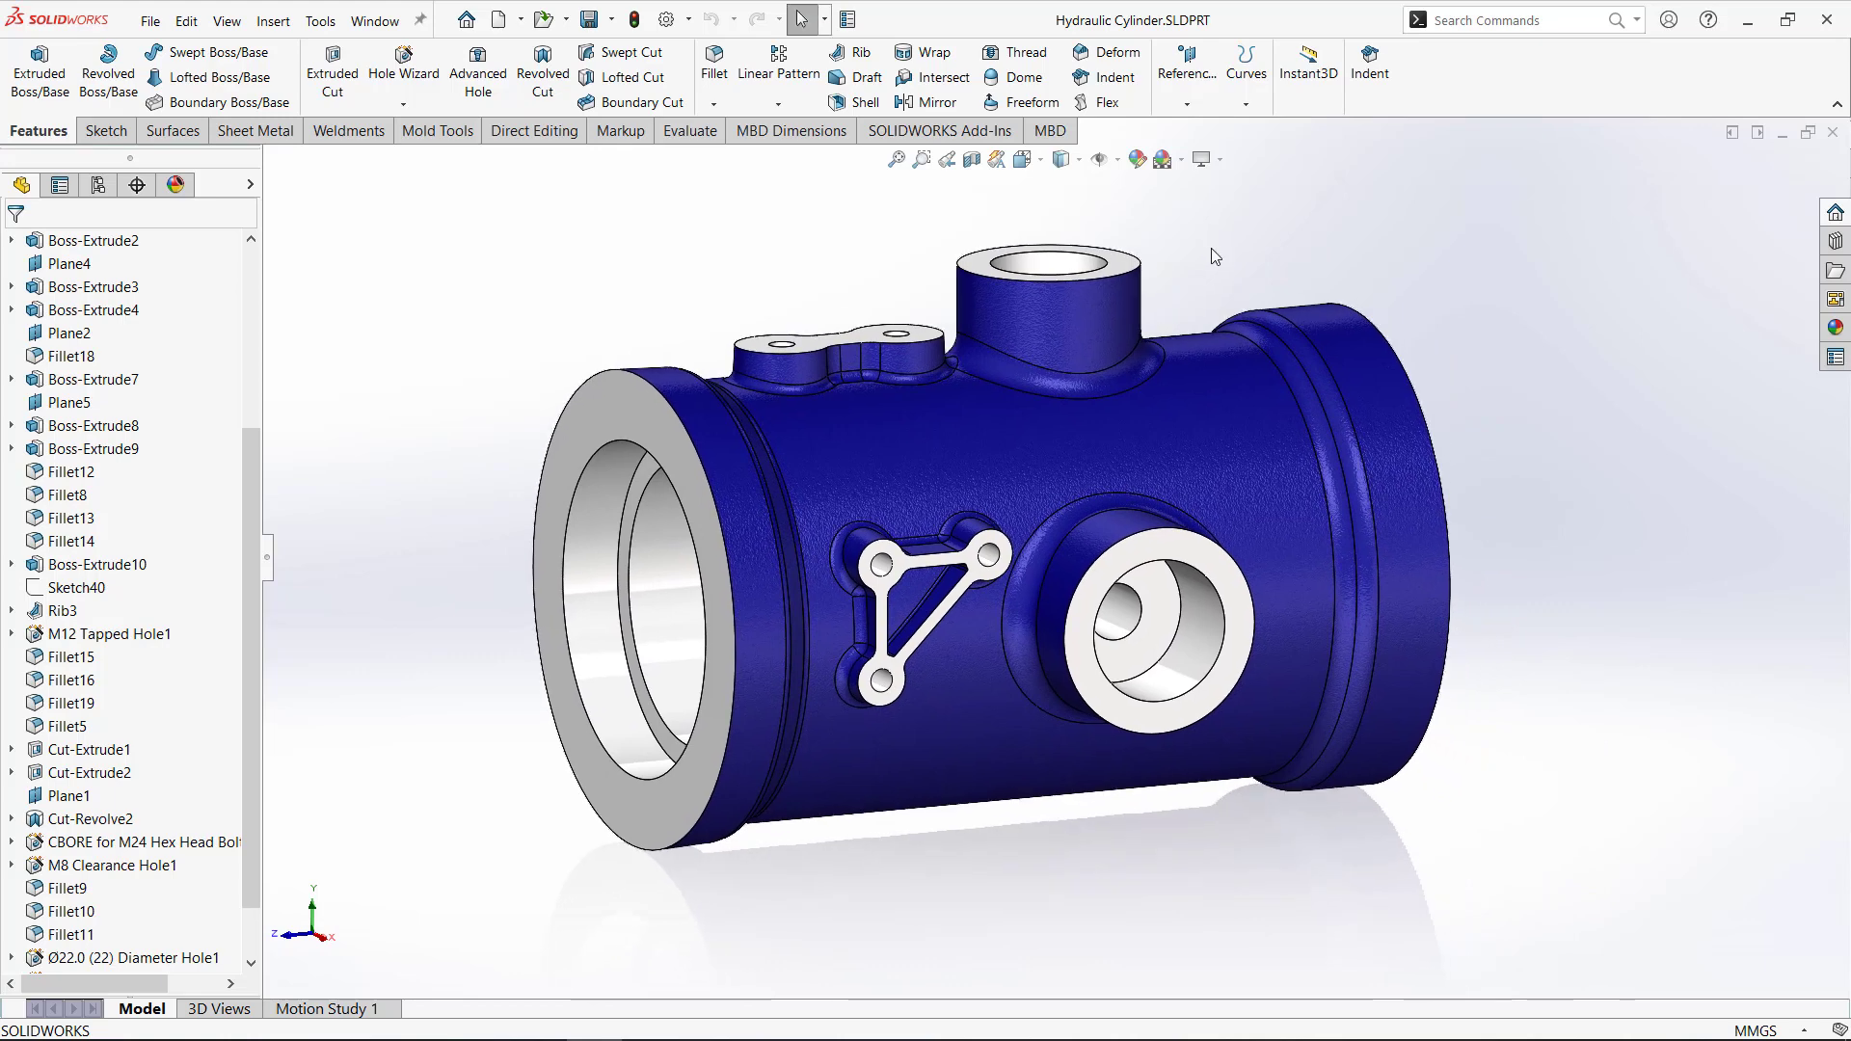
Select Tangency on the main cast body face, then add the triangular pocket's tangent faces.
{"action": "right_click", "coordinate": [915, 459]}
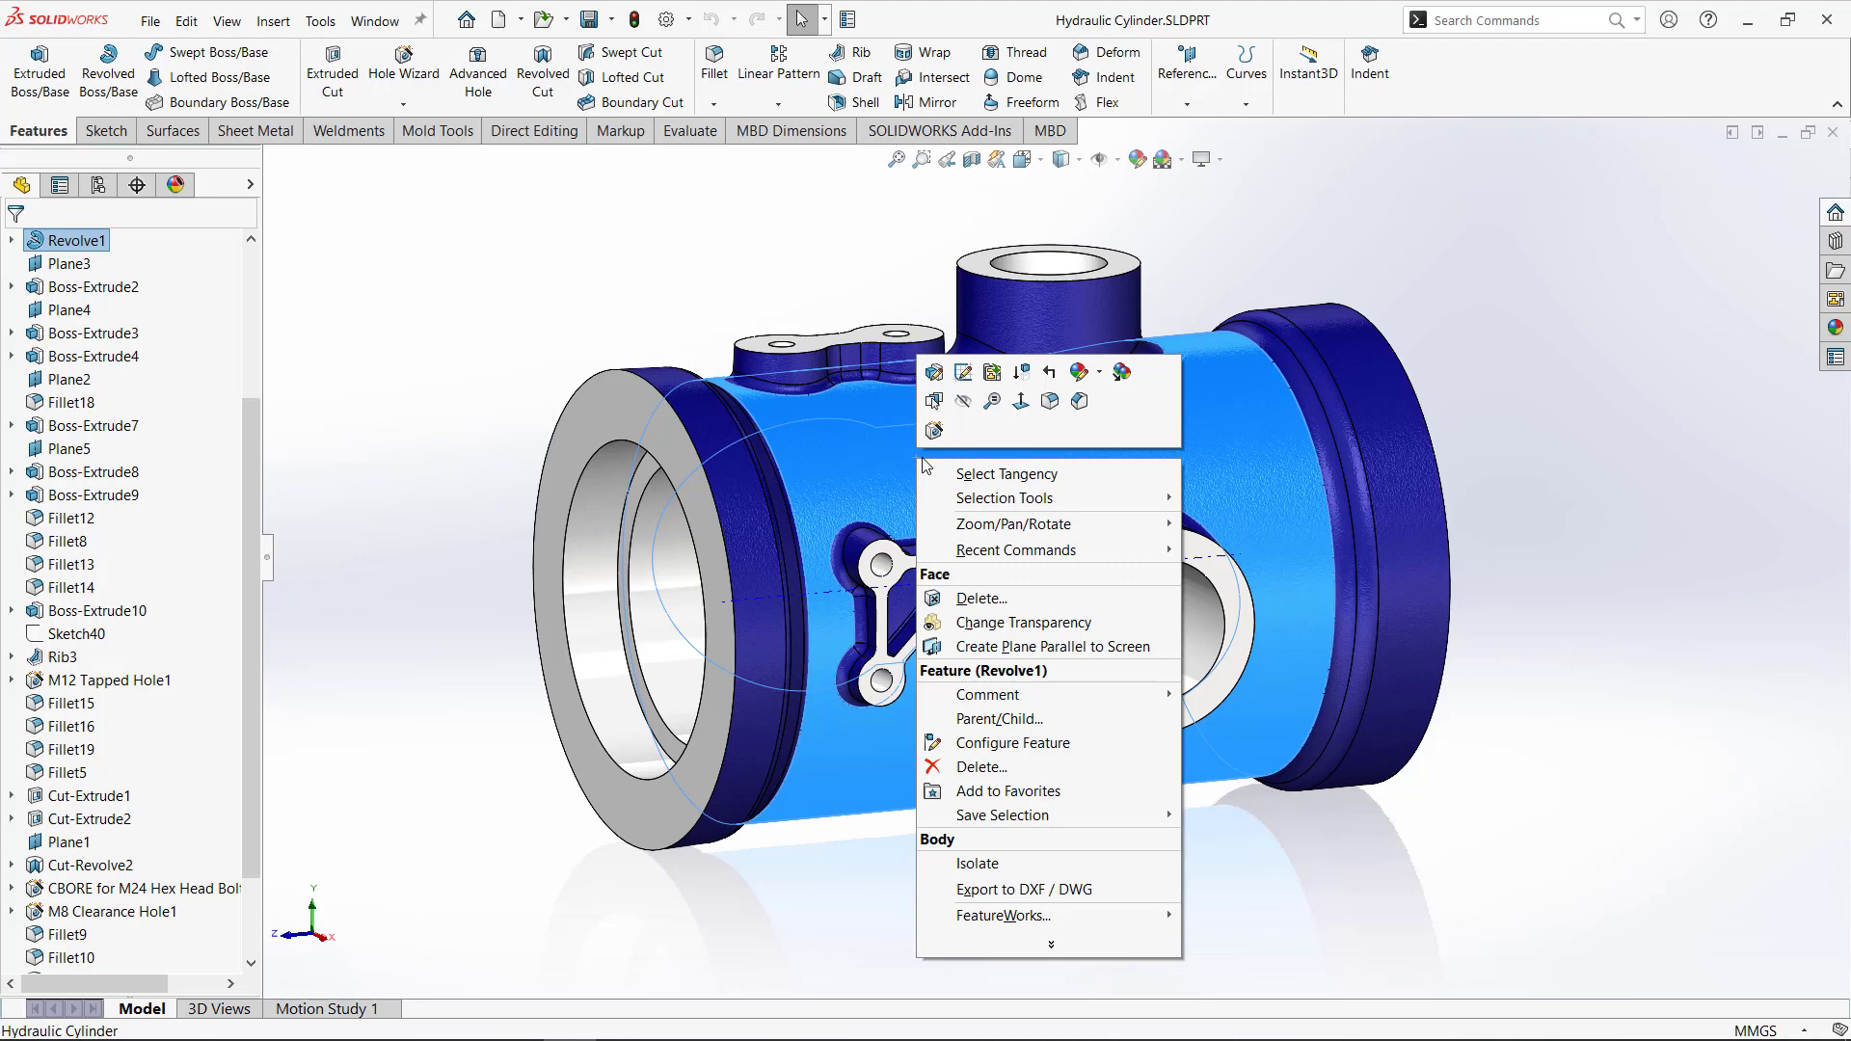
{"action": "left_click", "coordinate": [984, 474]}
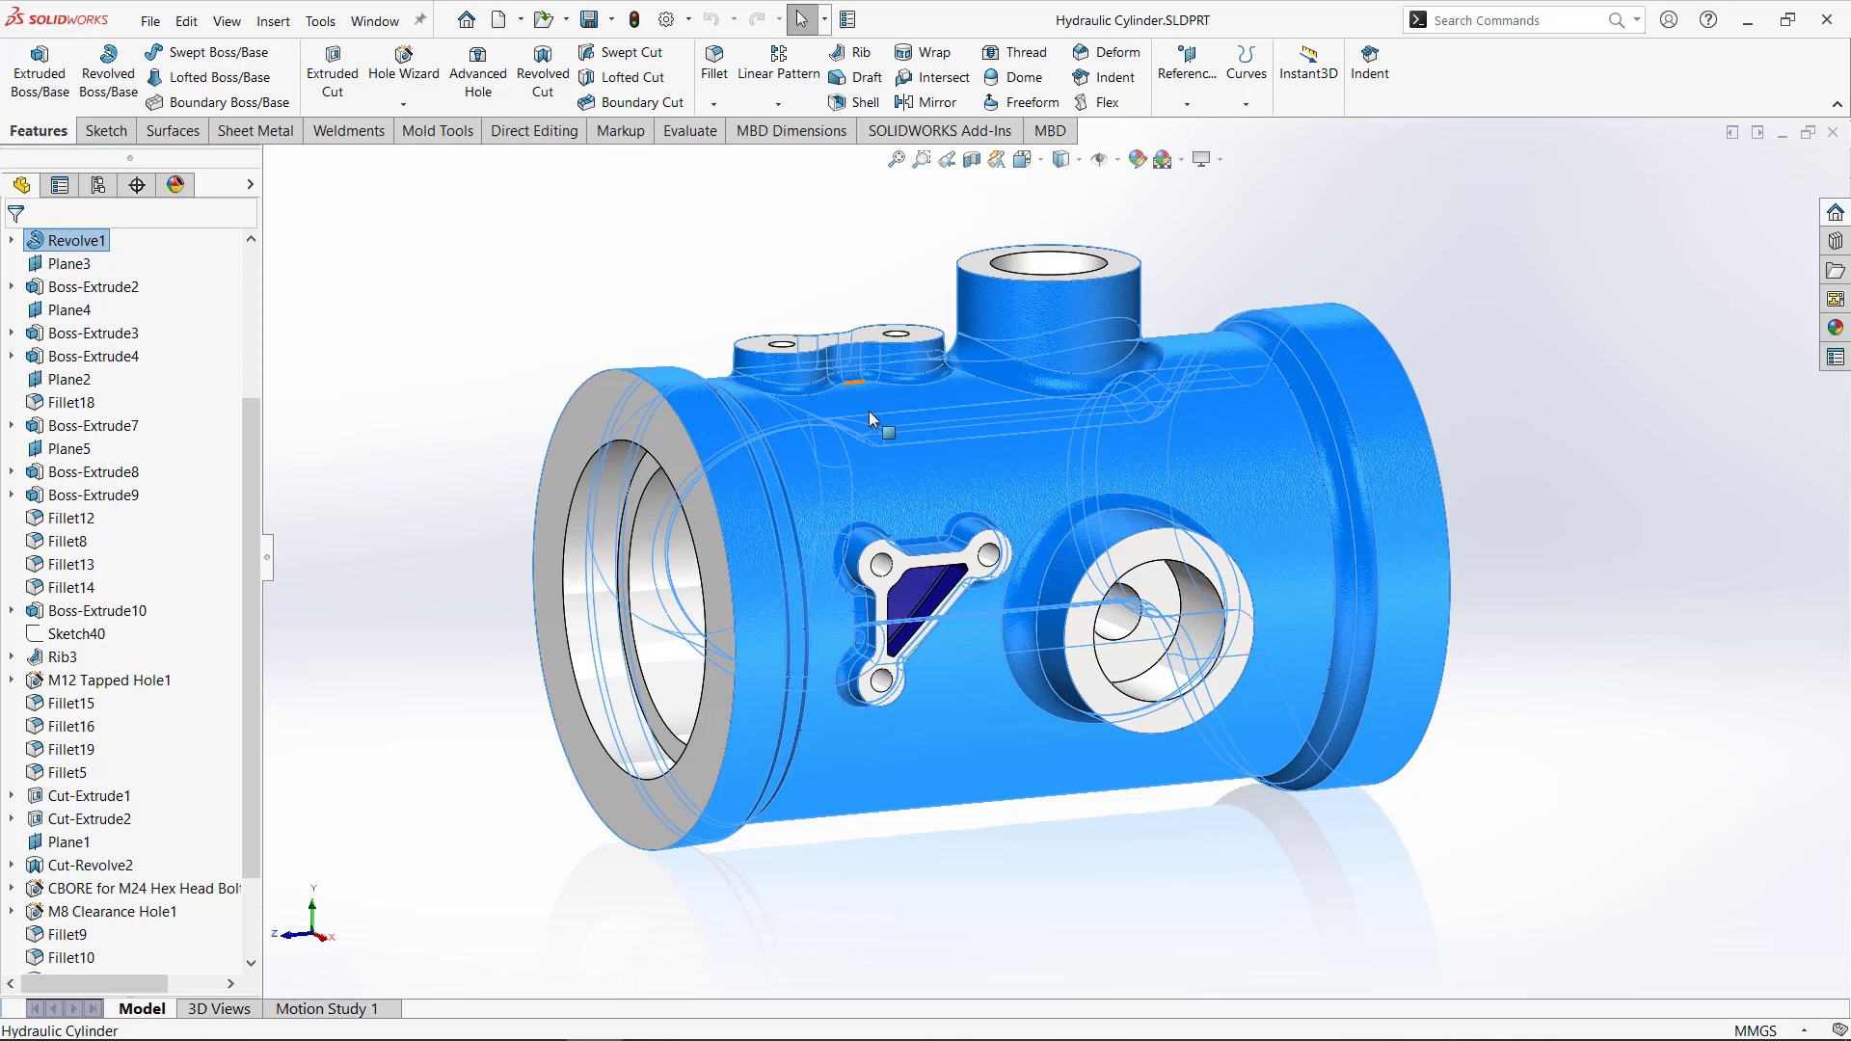
{"action": "right_click", "coordinate": [902, 604], "text": "ctrl"}
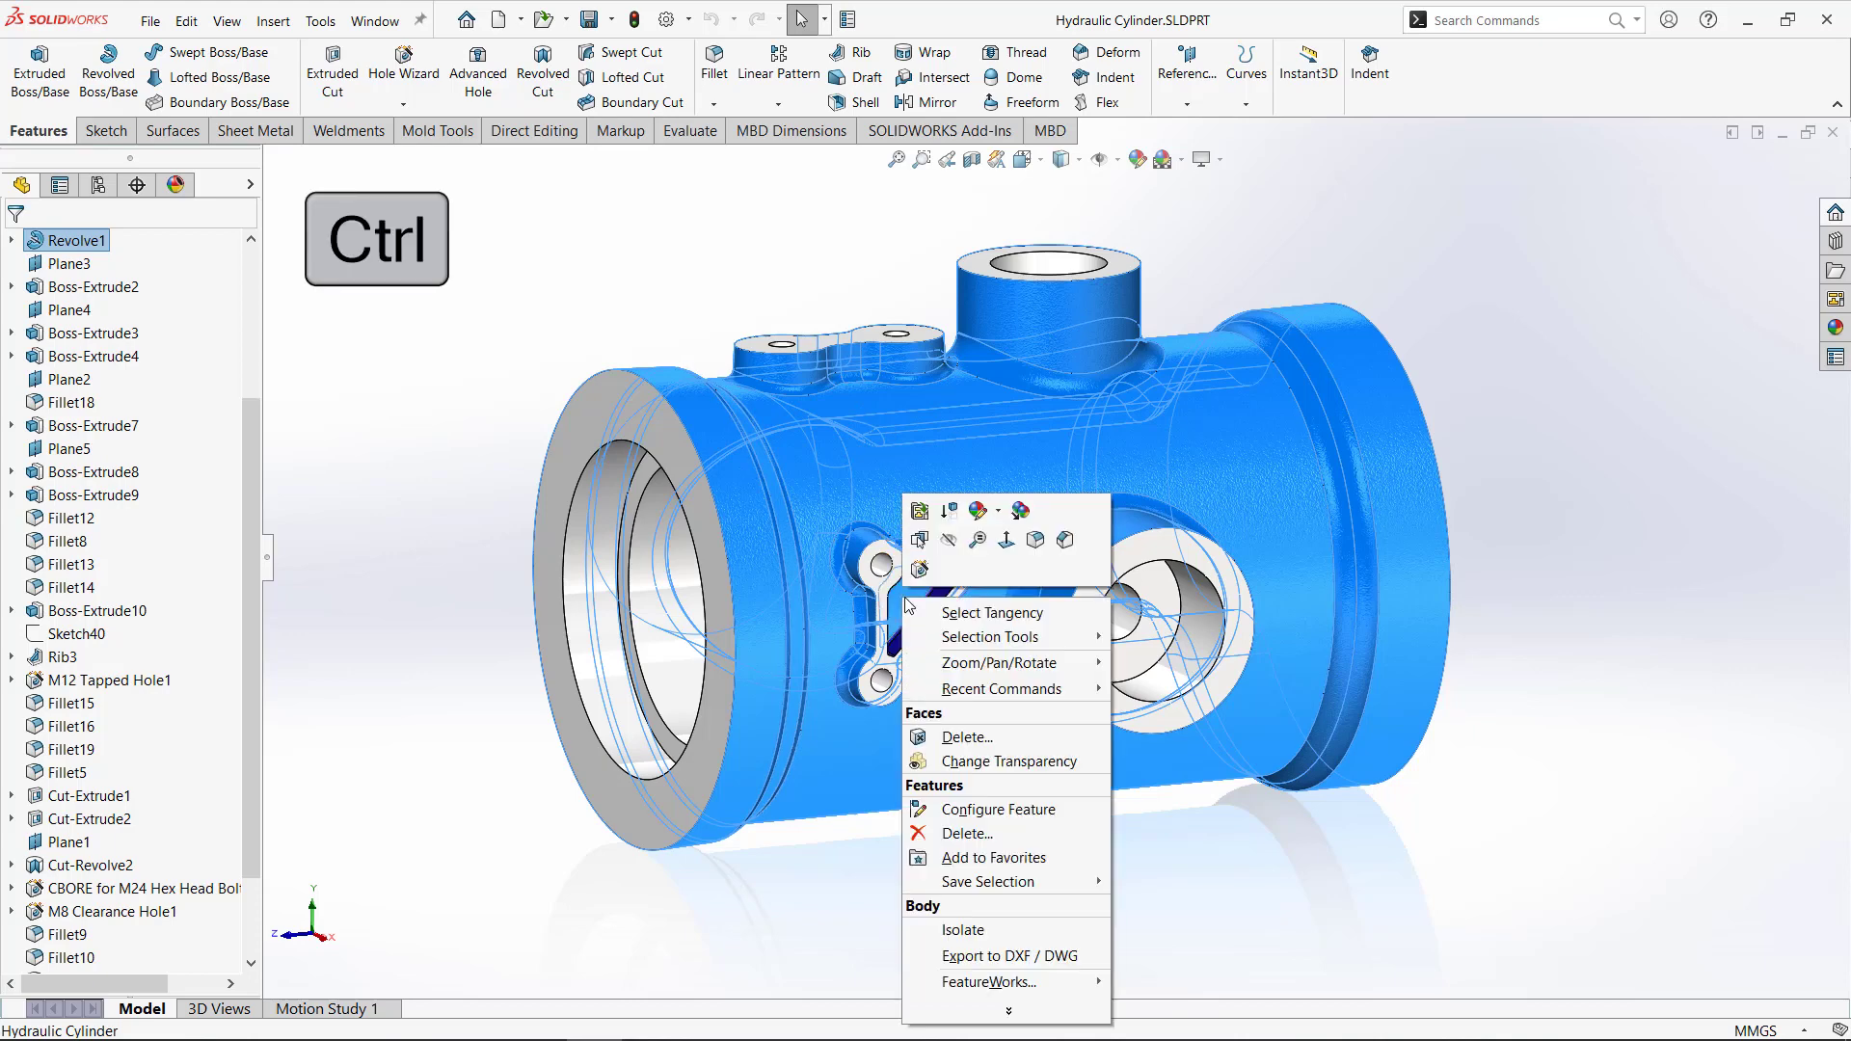
{"action": "left_click", "coordinate": [955, 613]}
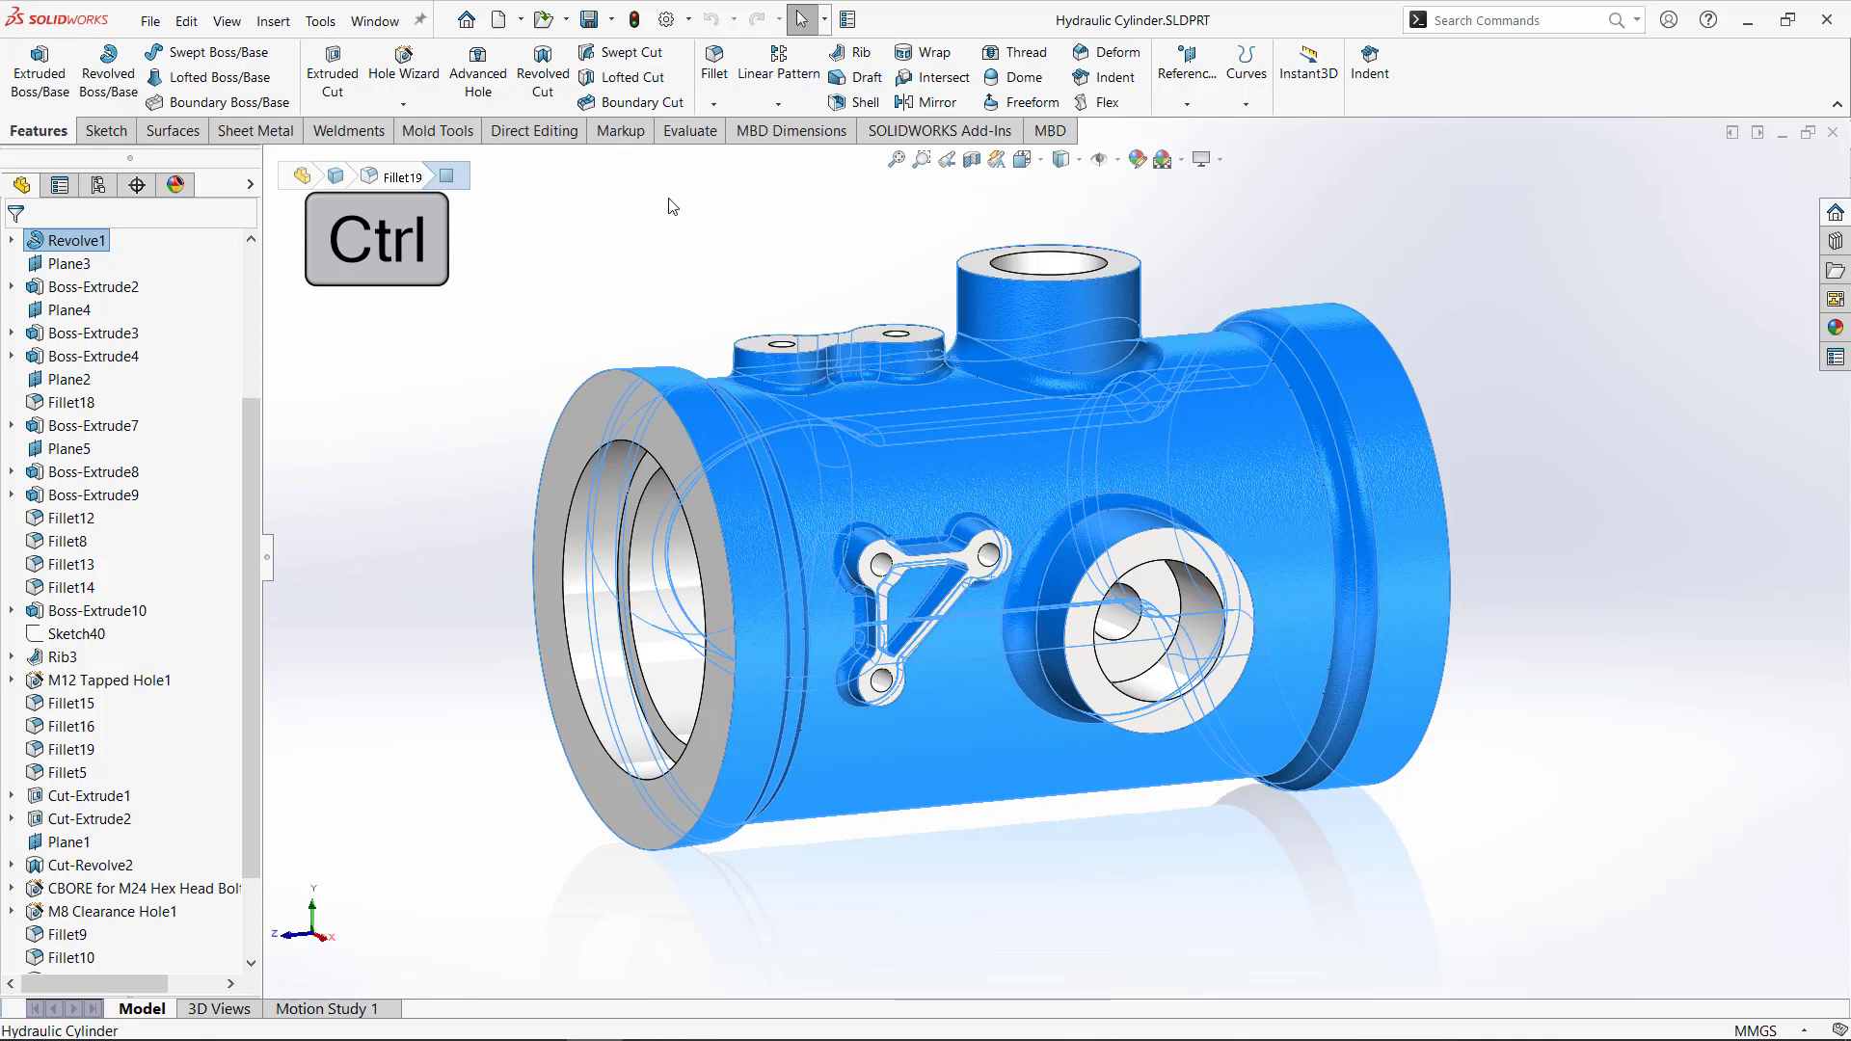
Apply Selection Tools > Invert Selection so the machined faces become the selection.
{"action": "right_click", "coordinate": [717, 226]}
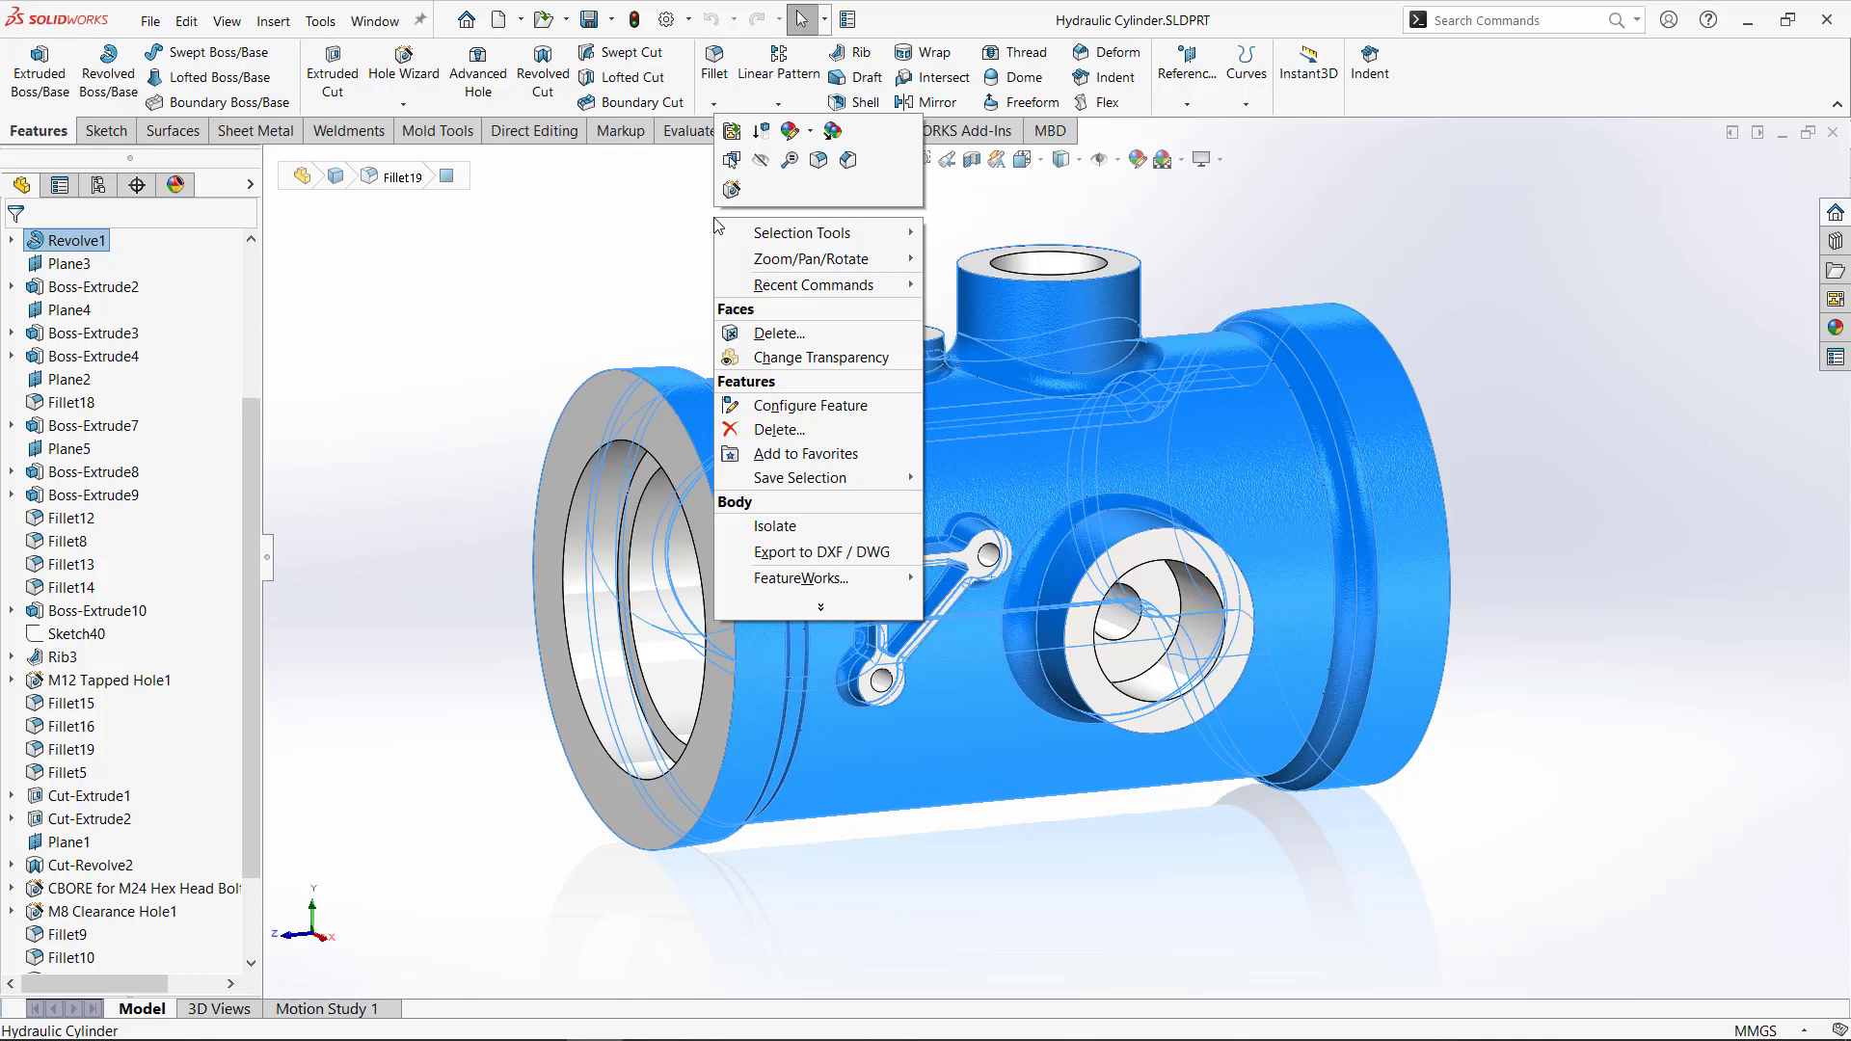
{"action": "mouse_move", "coordinate": [782, 243]}
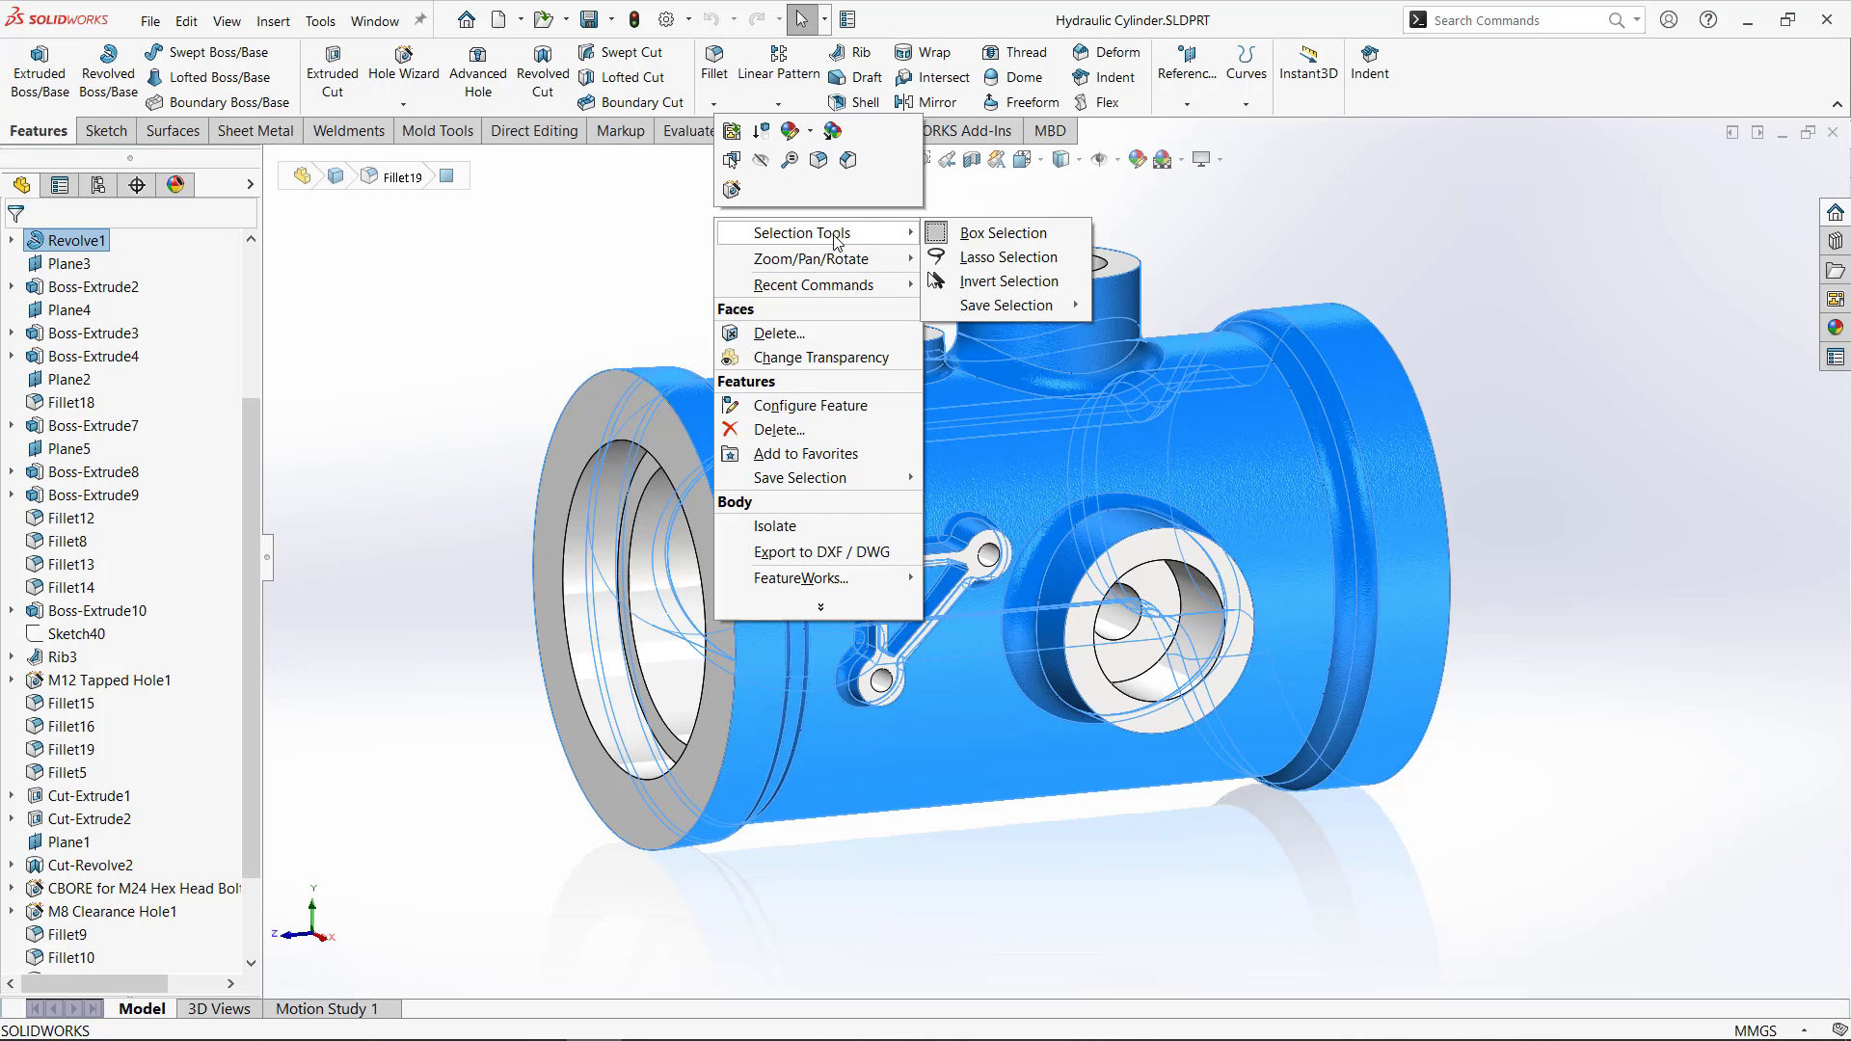
{"action": "left_click", "coordinate": [954, 282]}
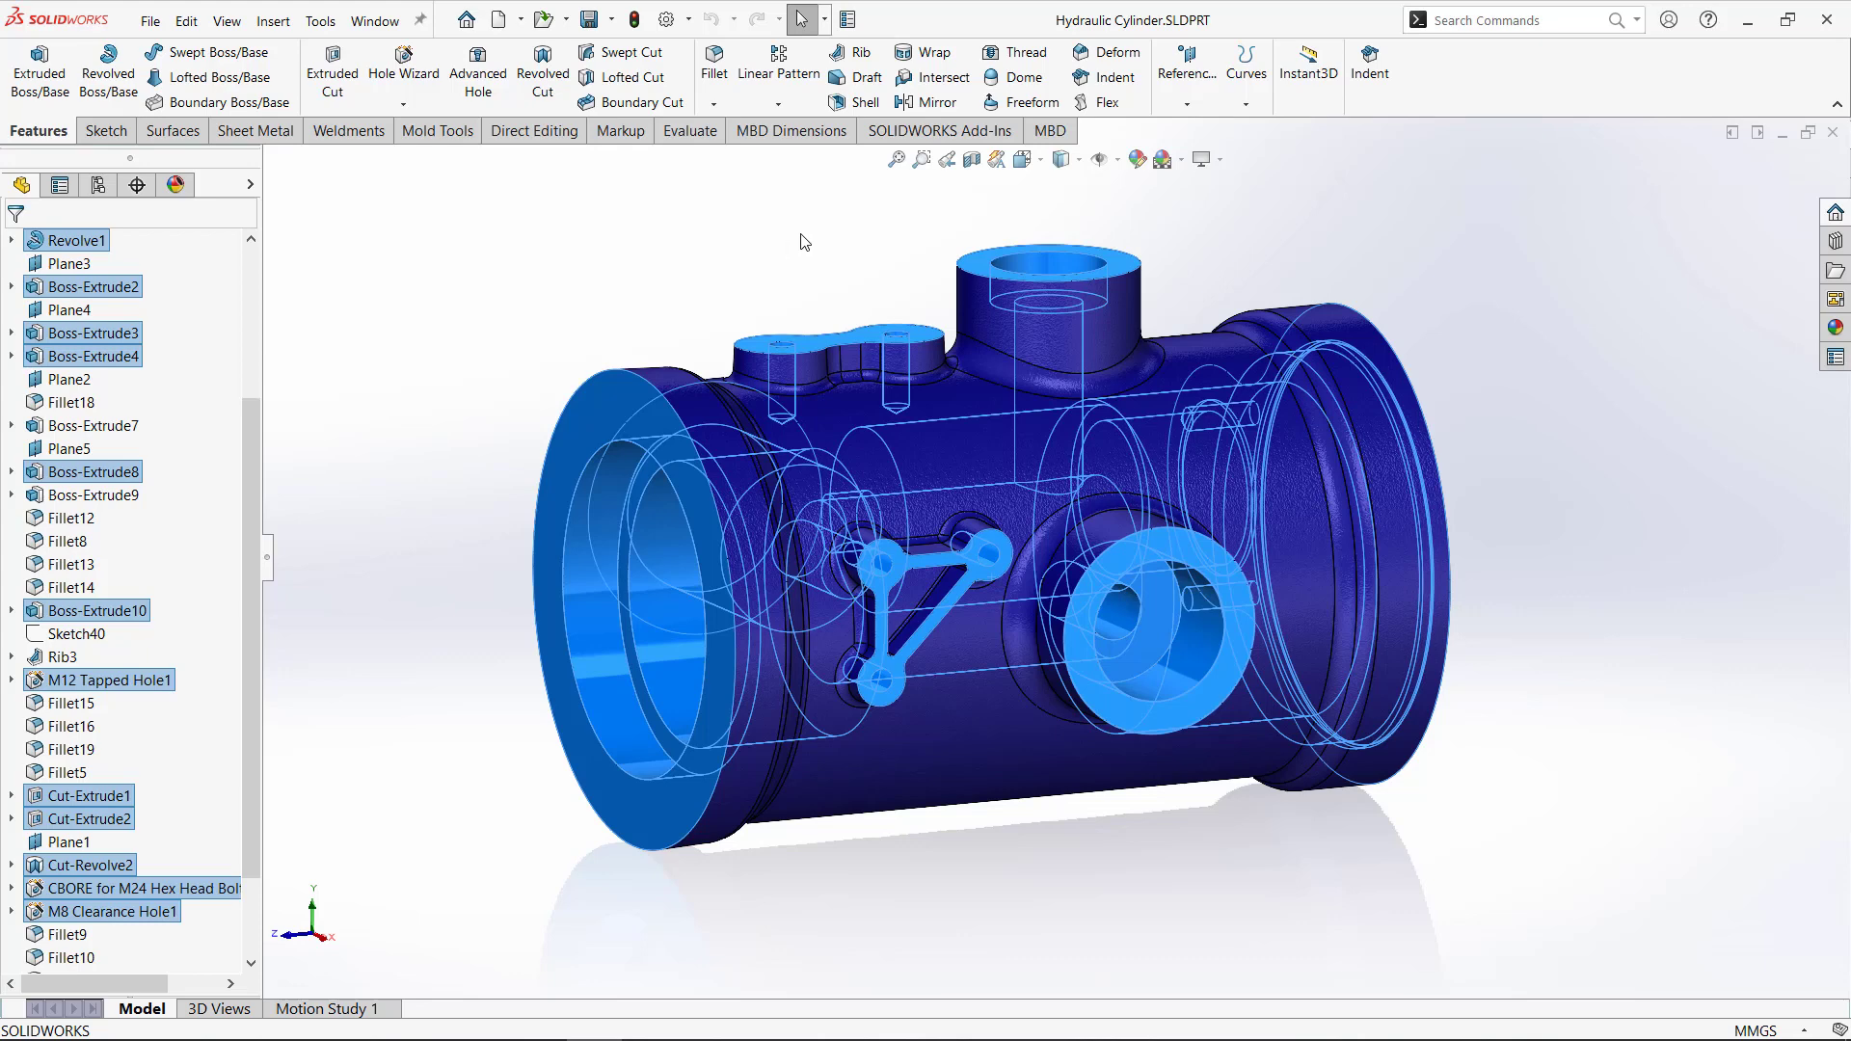
Save the 50 selected faces as a new selection set.
{"action": "right_click", "coordinate": [803, 238]}
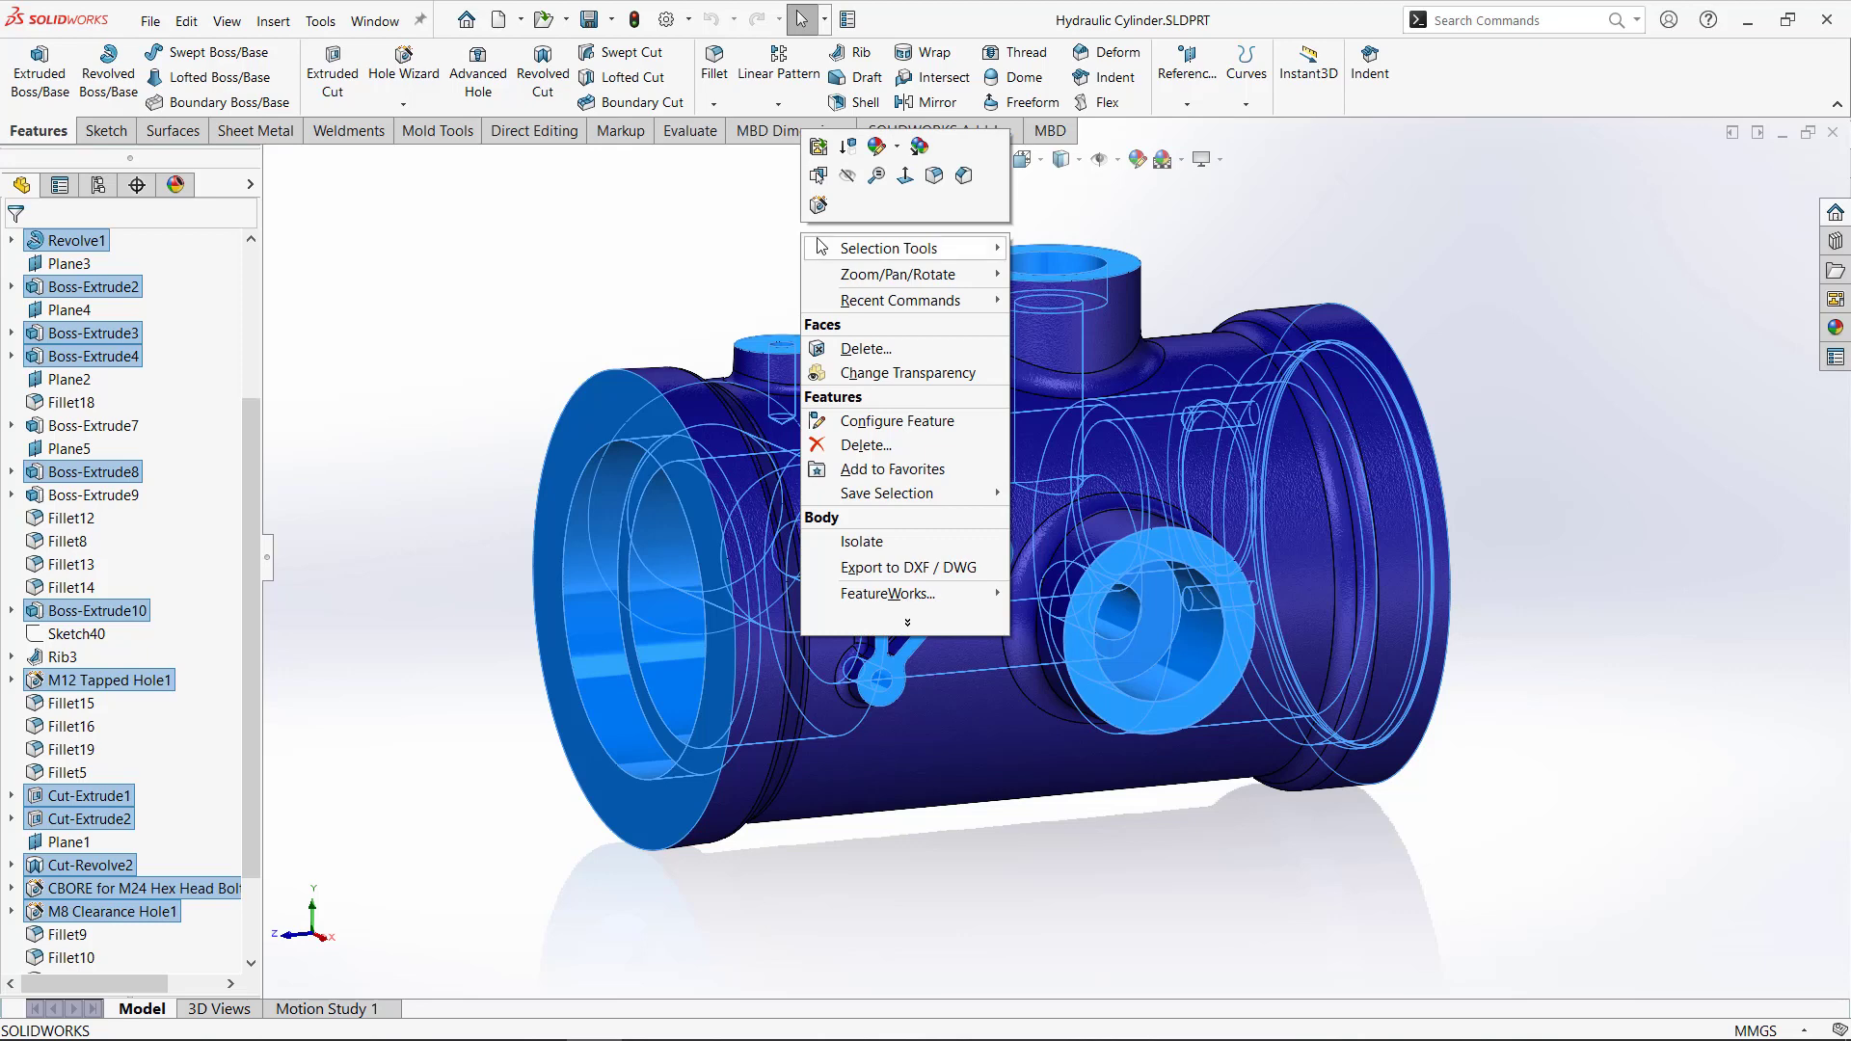
{"action": "mouse_move", "coordinate": [850, 249]}
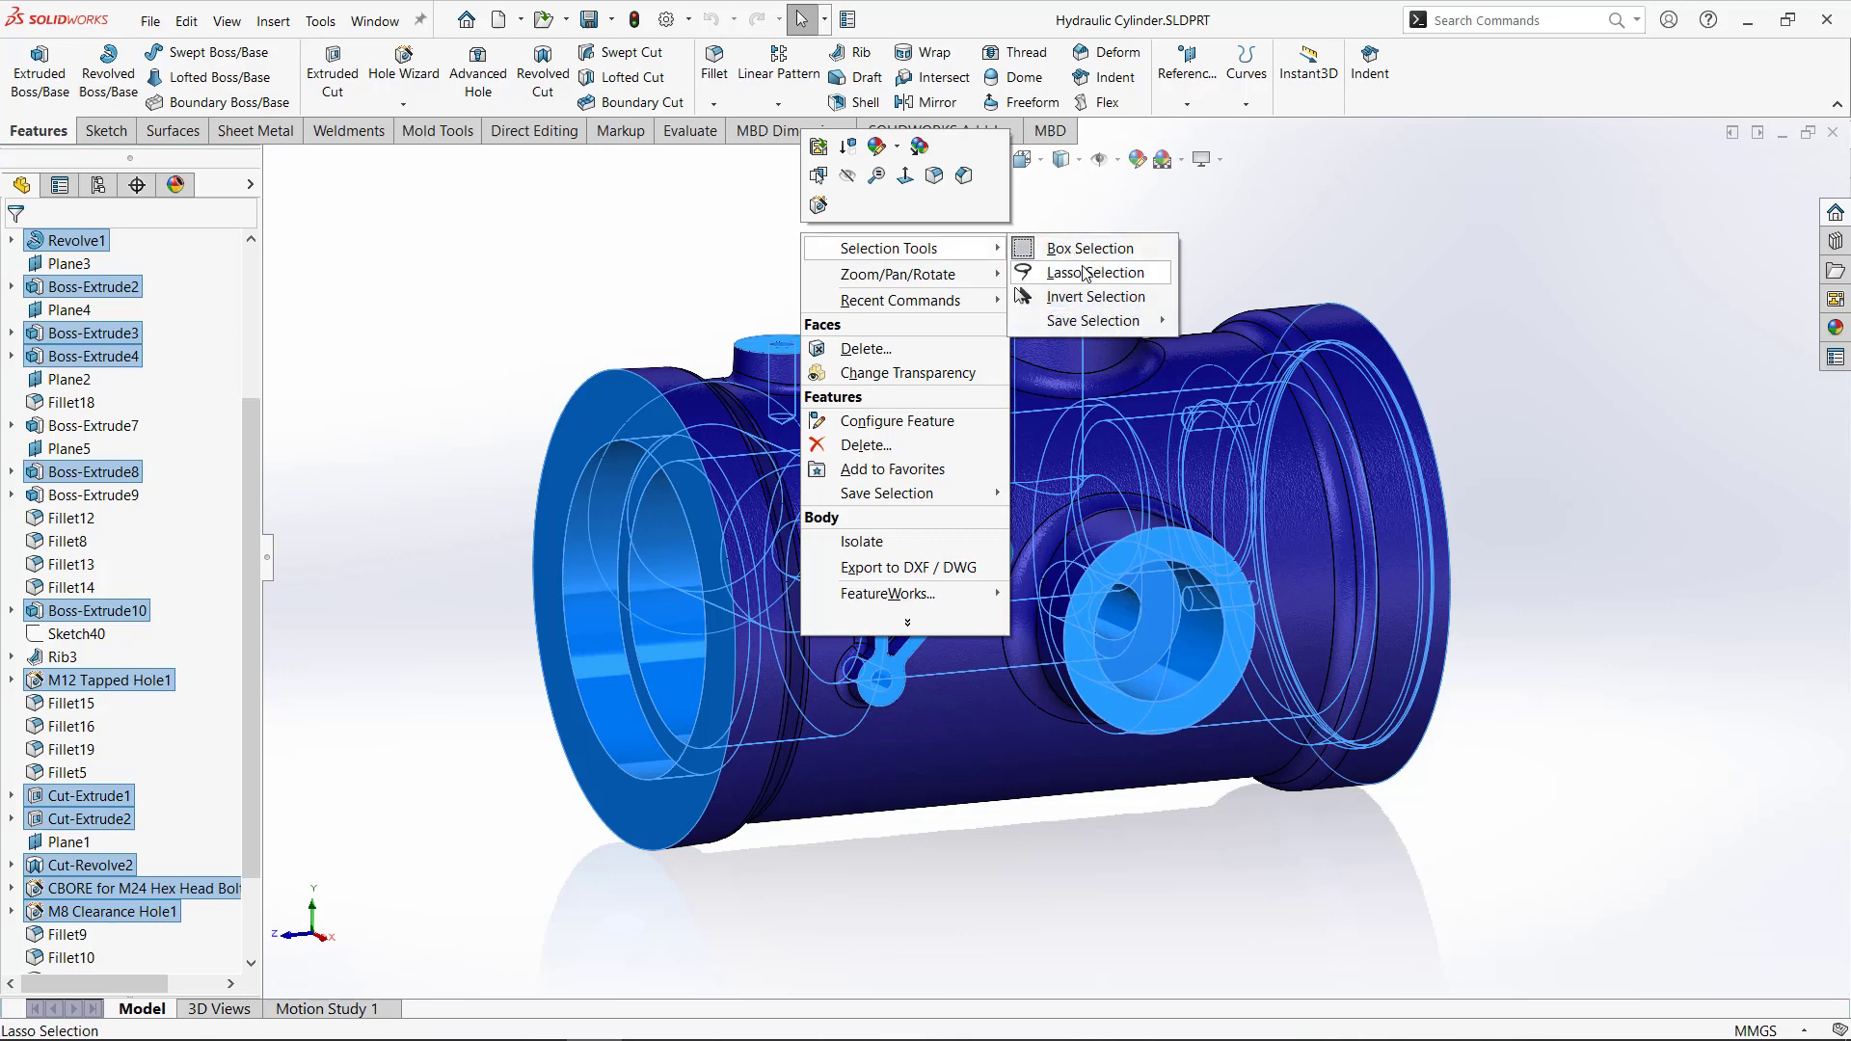
{"action": "mouse_move", "coordinate": [1094, 325]}
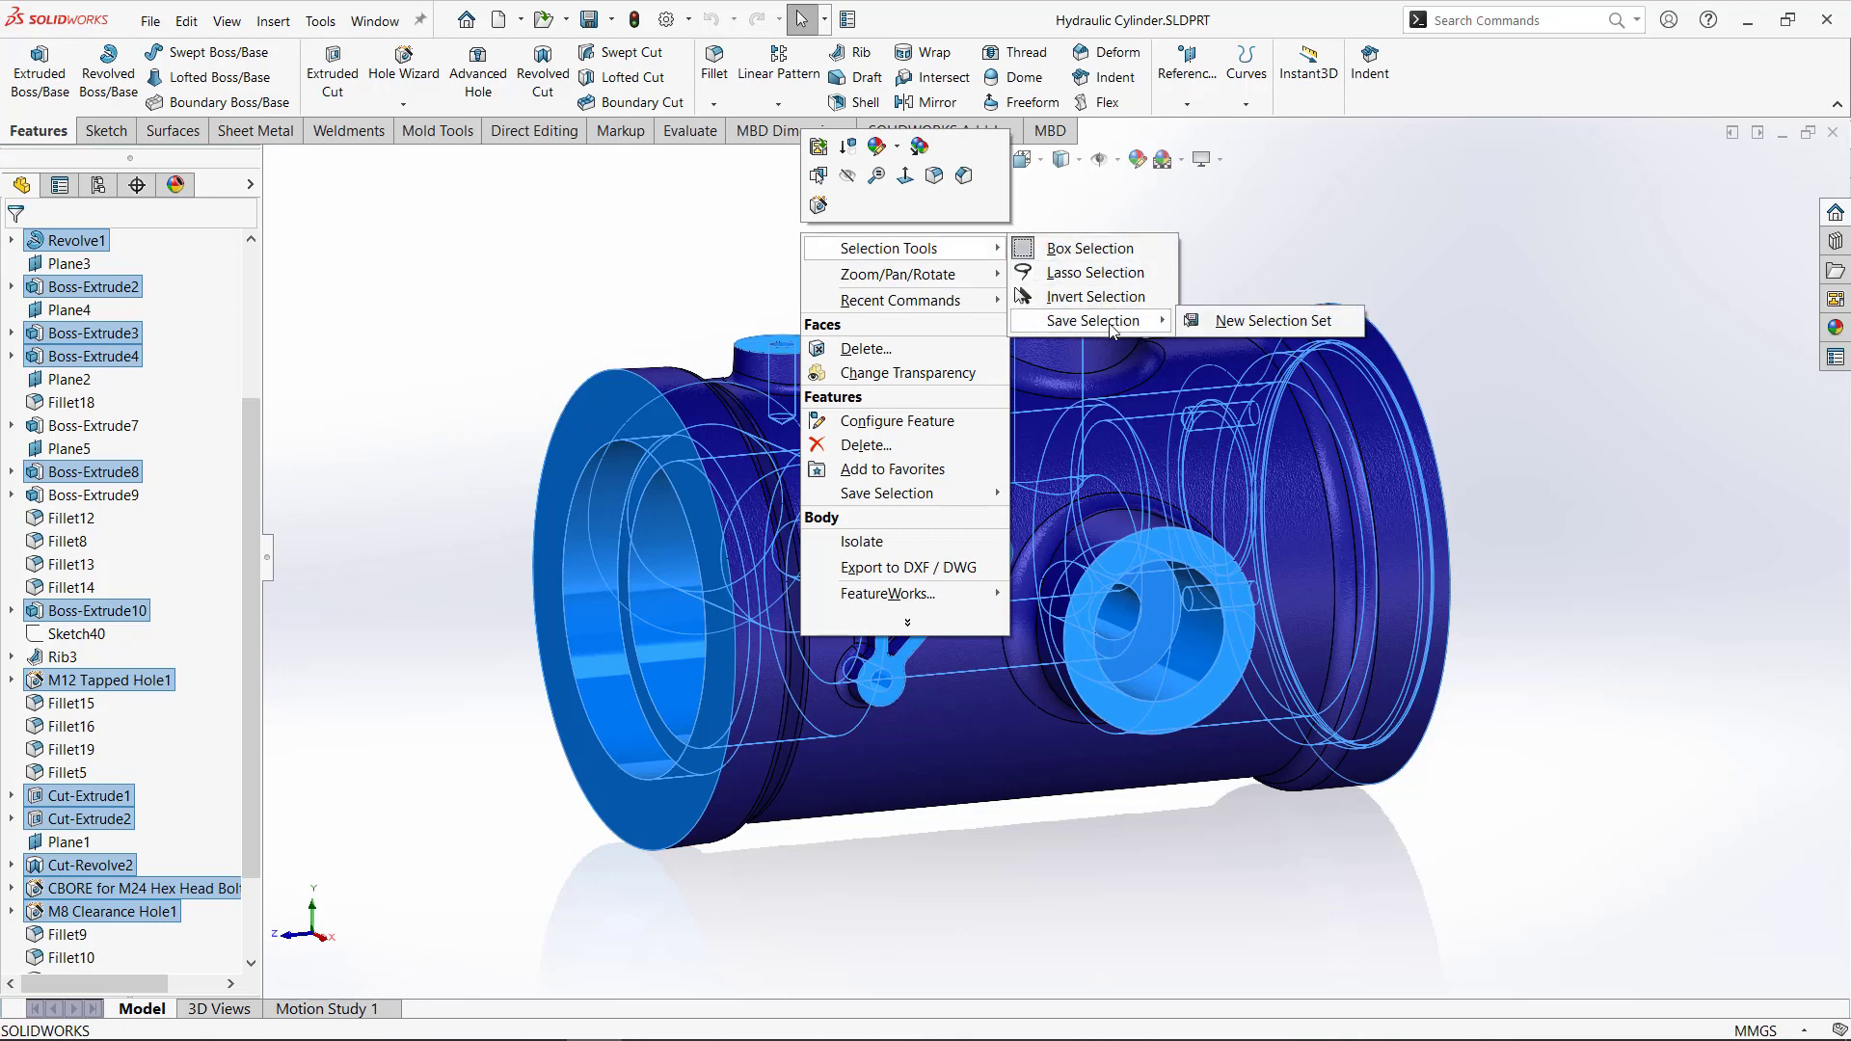
{"action": "left_click", "coordinate": [1207, 329]}
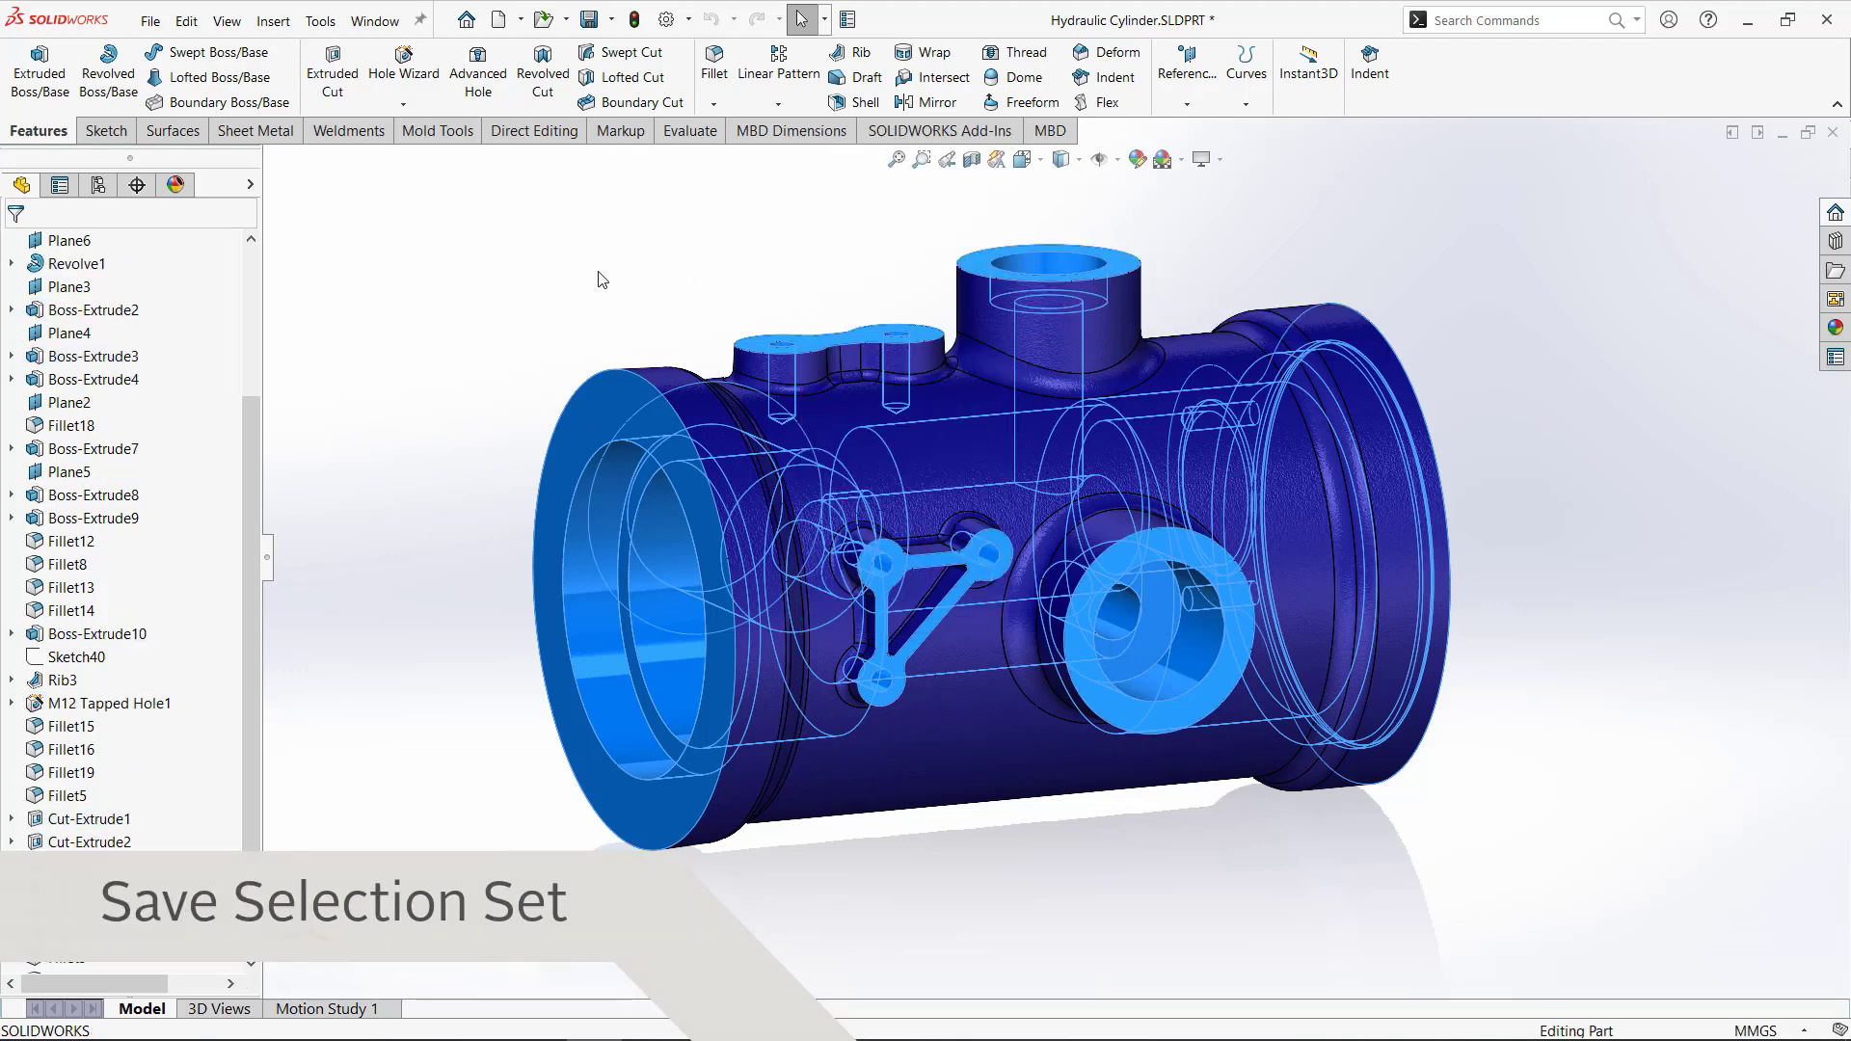
{"action": "left_click", "coordinate": [564, 280]}
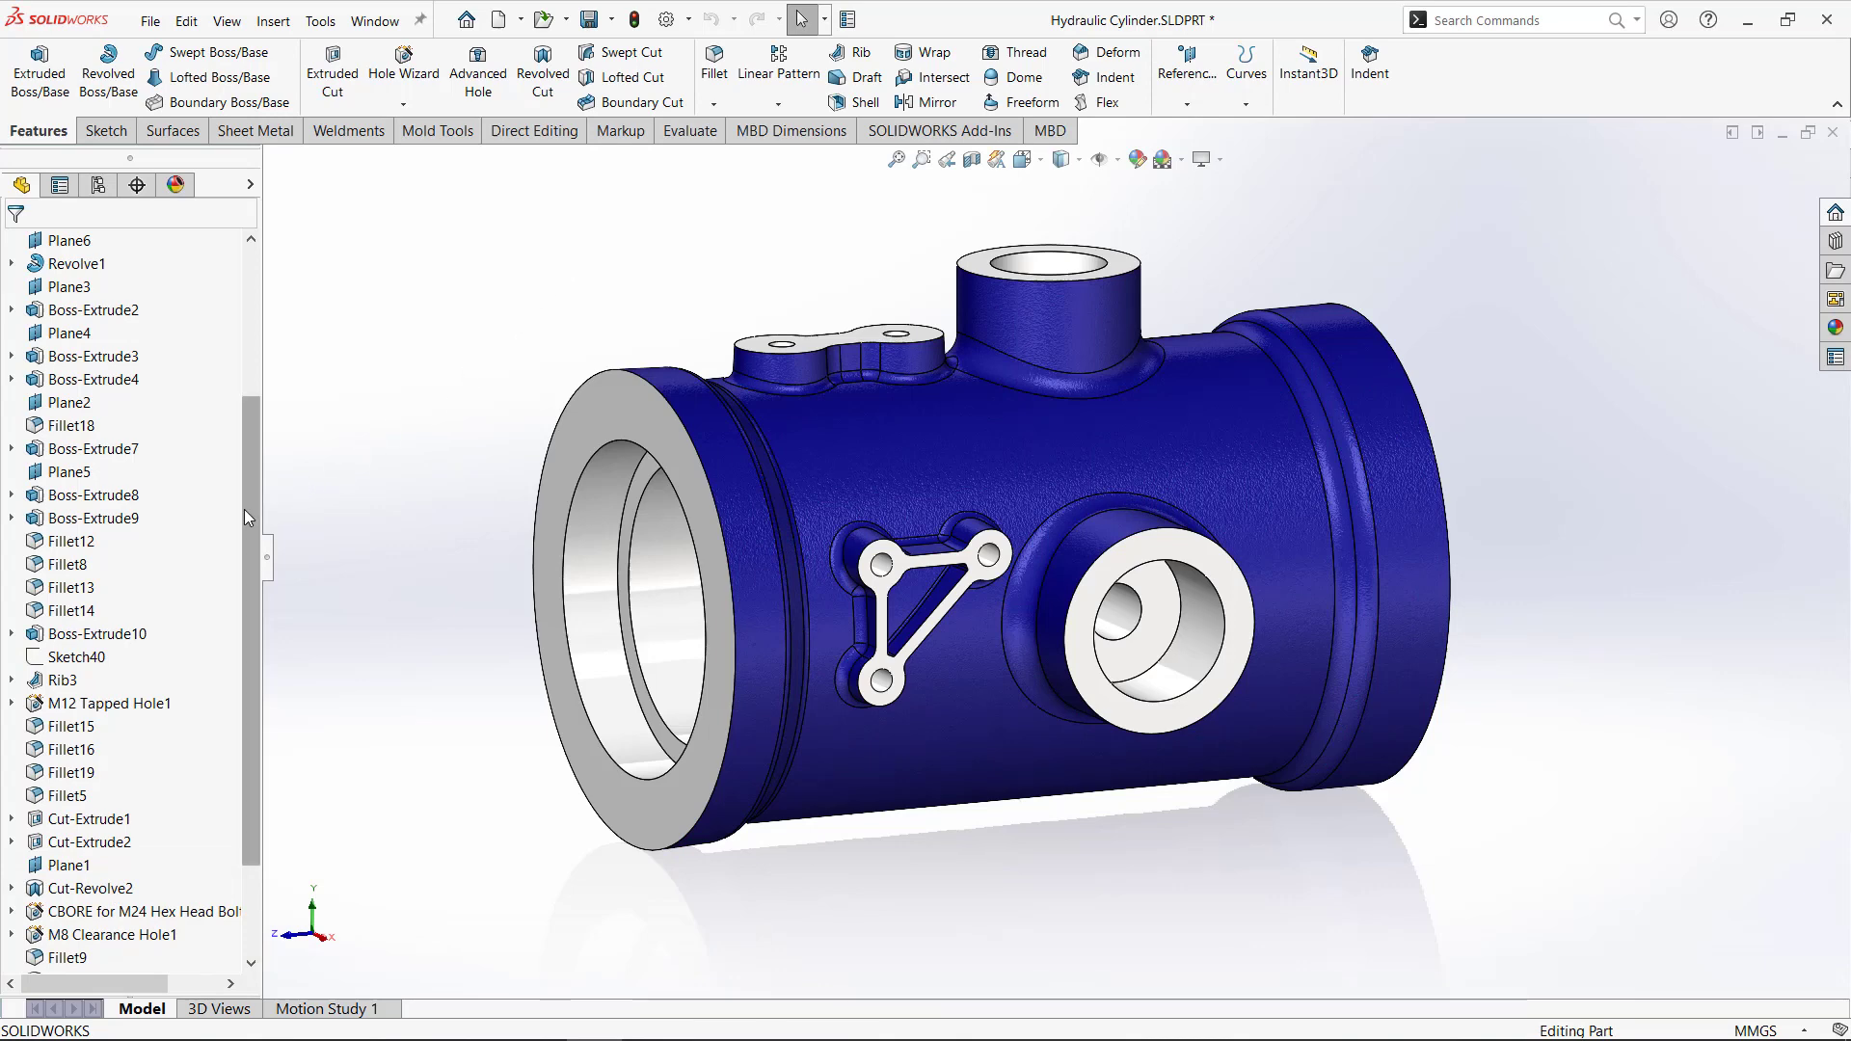
Rename Selection-Set1 in the feature tree to 'Machined Faces'.
{"action": "left_click_drag", "start_coordinate": [253, 500], "coordinate": [241, 316]}
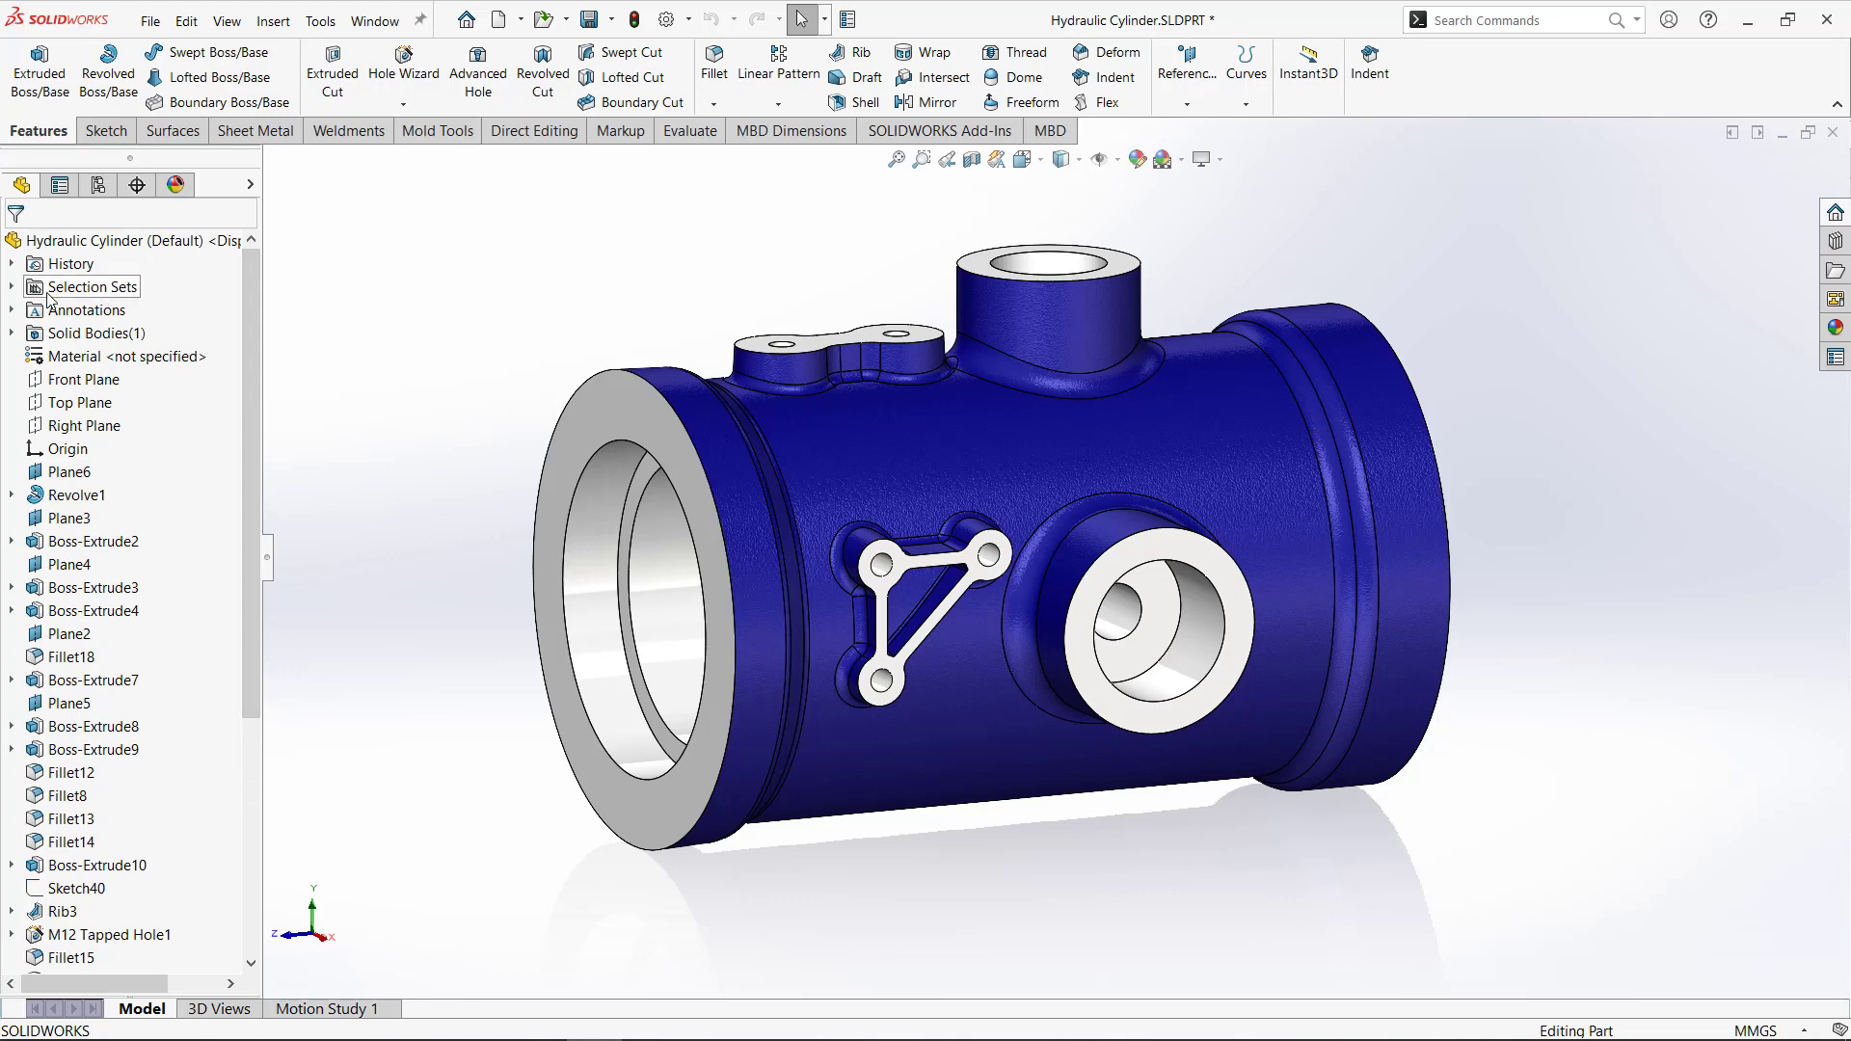
{"action": "left_click", "coordinate": [11, 289]}
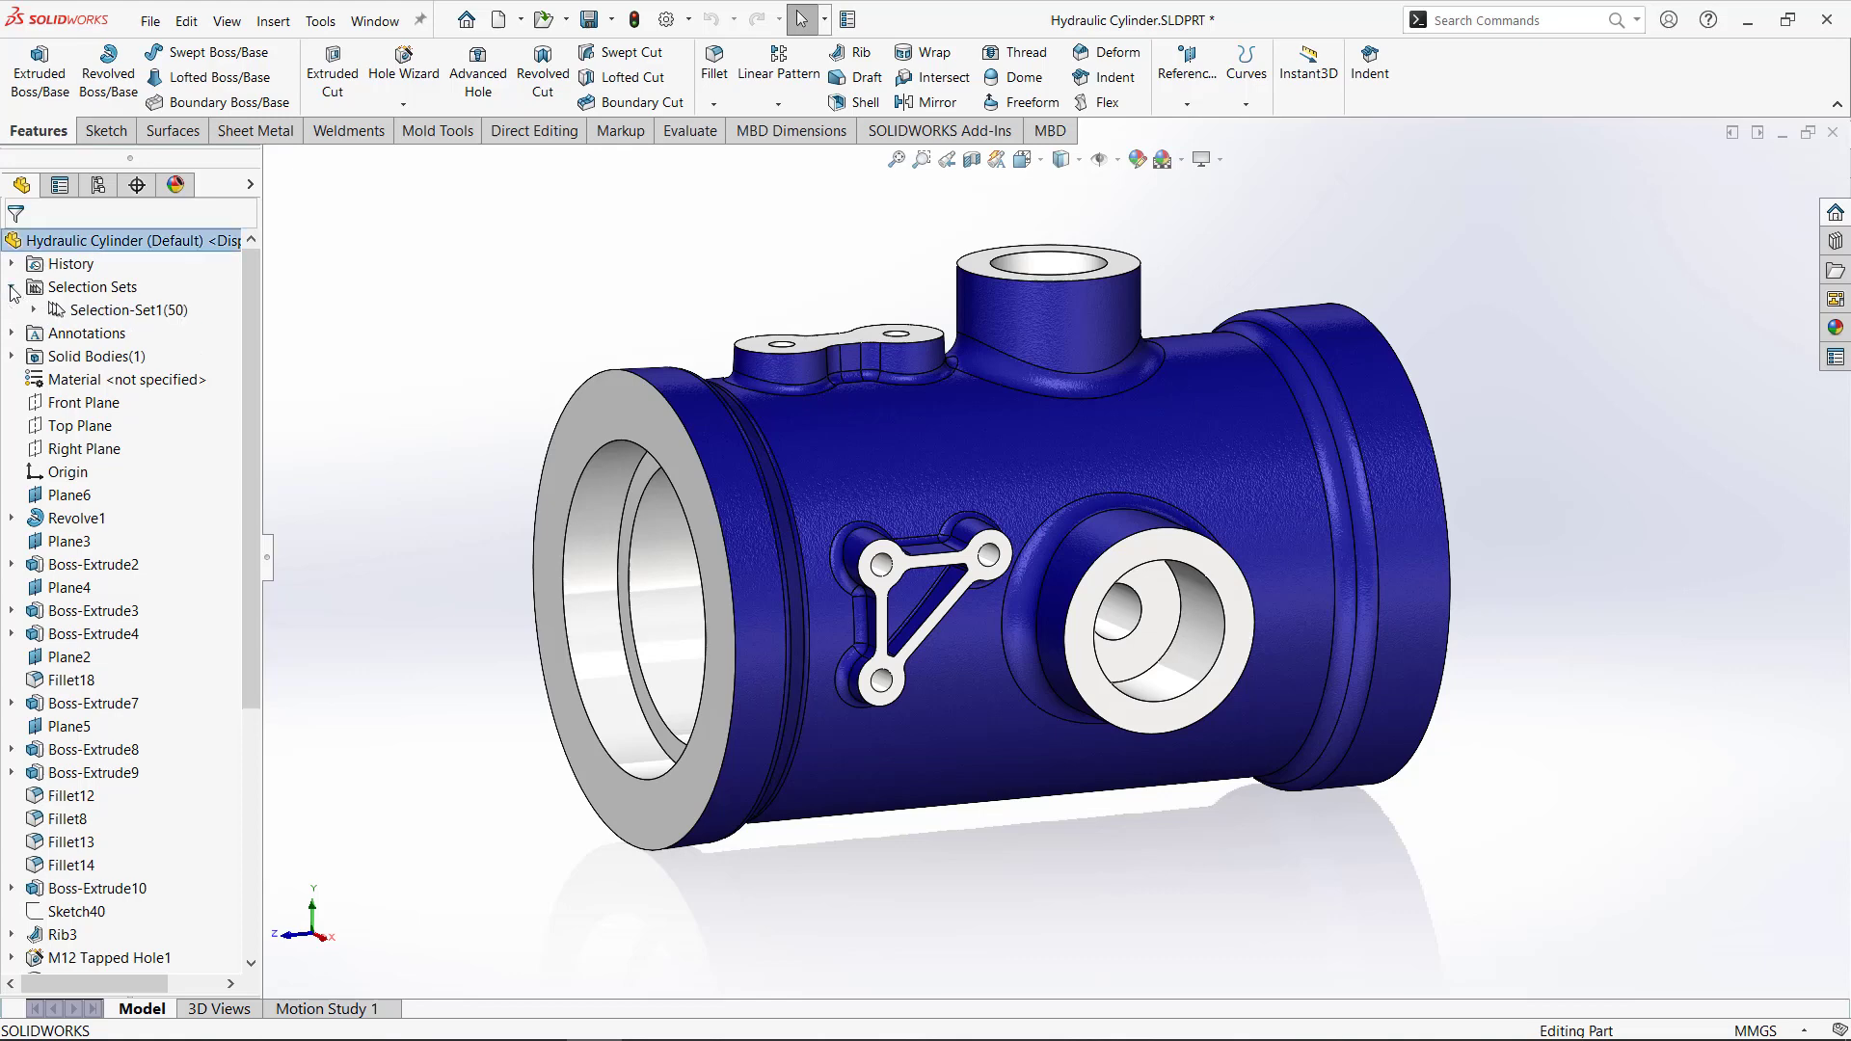
{"action": "left_click", "coordinate": [126, 312]}
{"action": "left_click", "coordinate": [128, 311]}
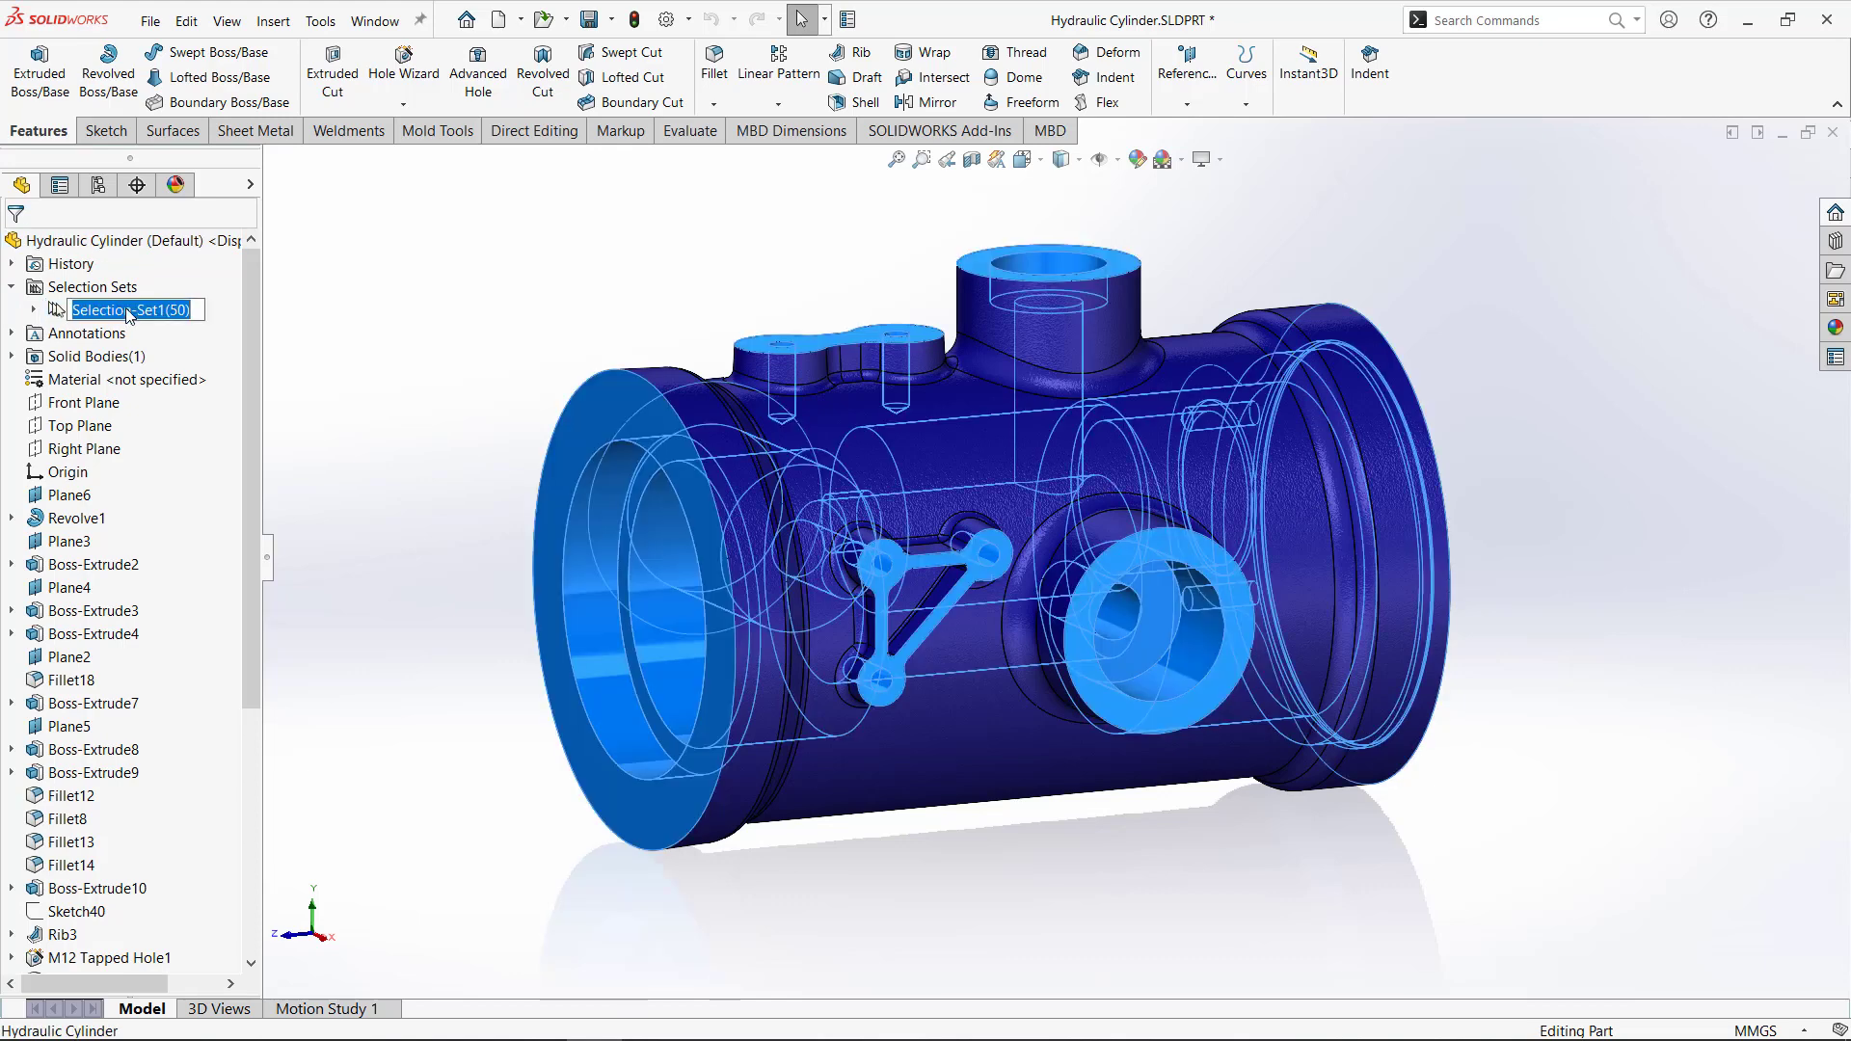
{"action": "type", "text": "M"}
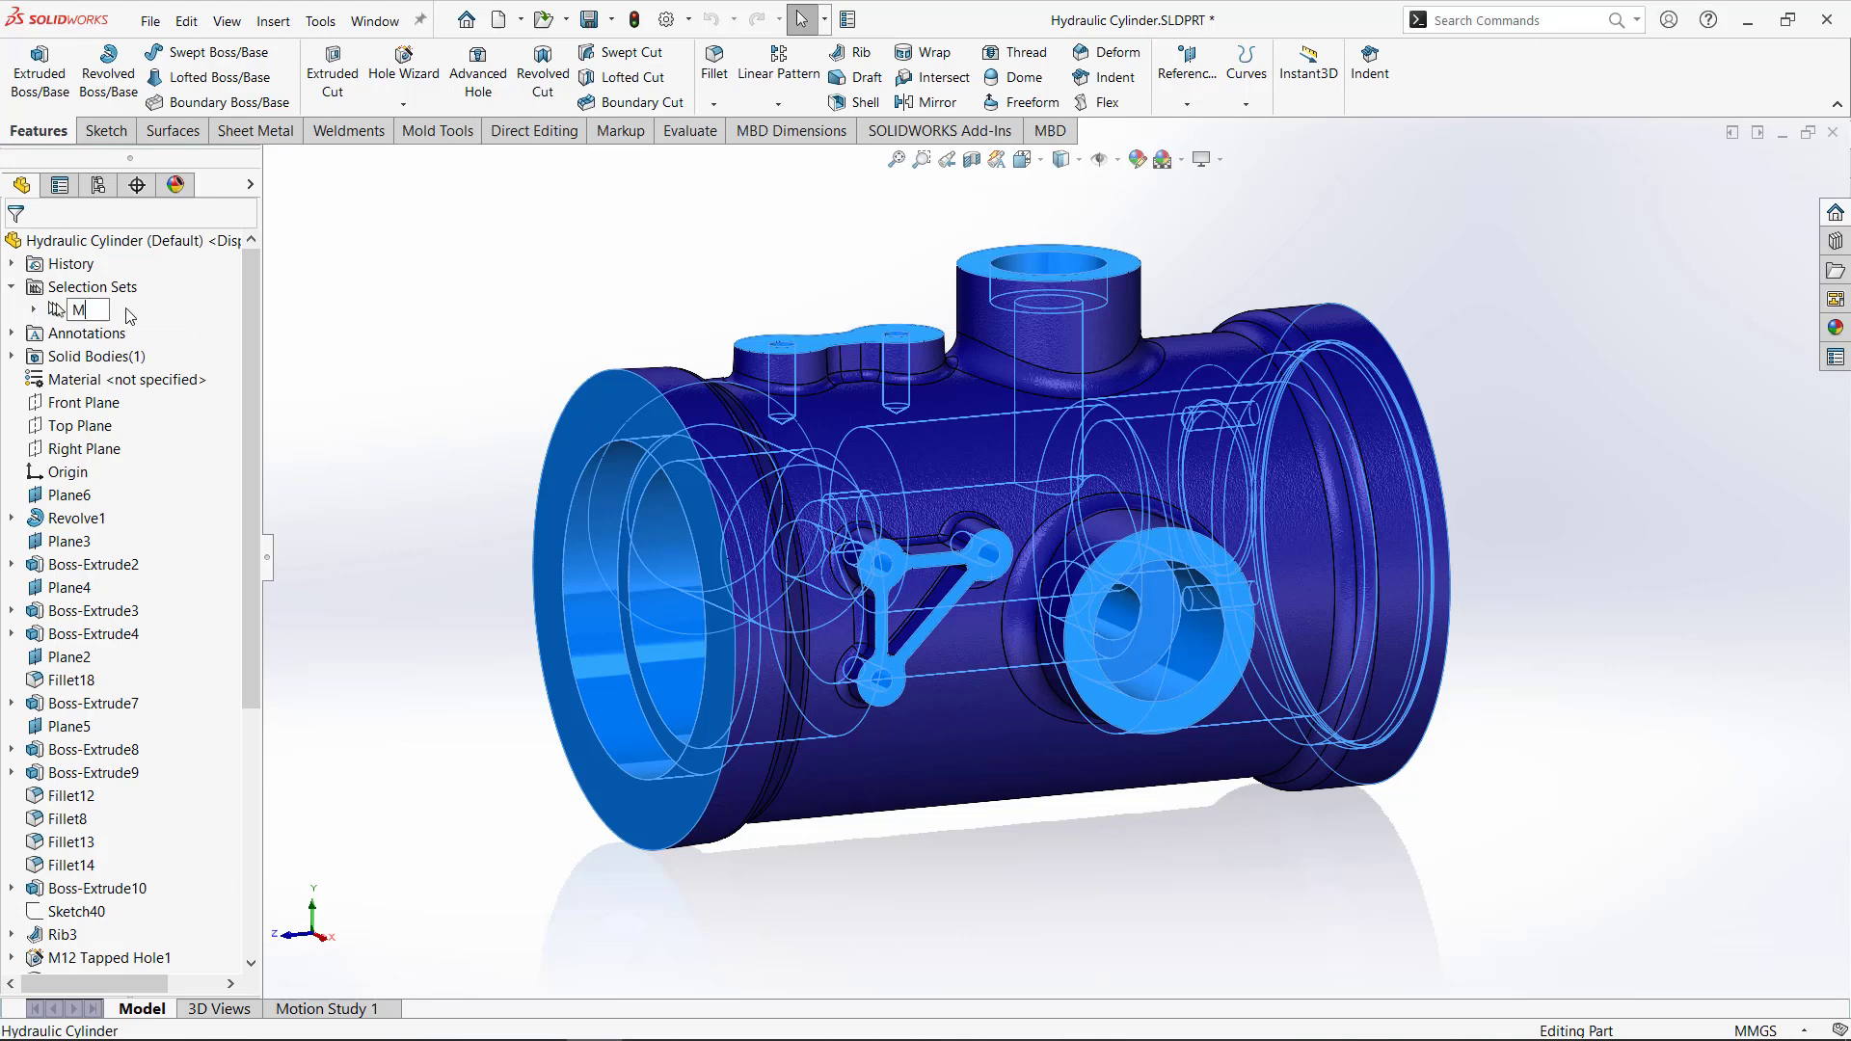
{"action": "type", "text": "achined Faces"}
{"action": "key", "text": "Return"}
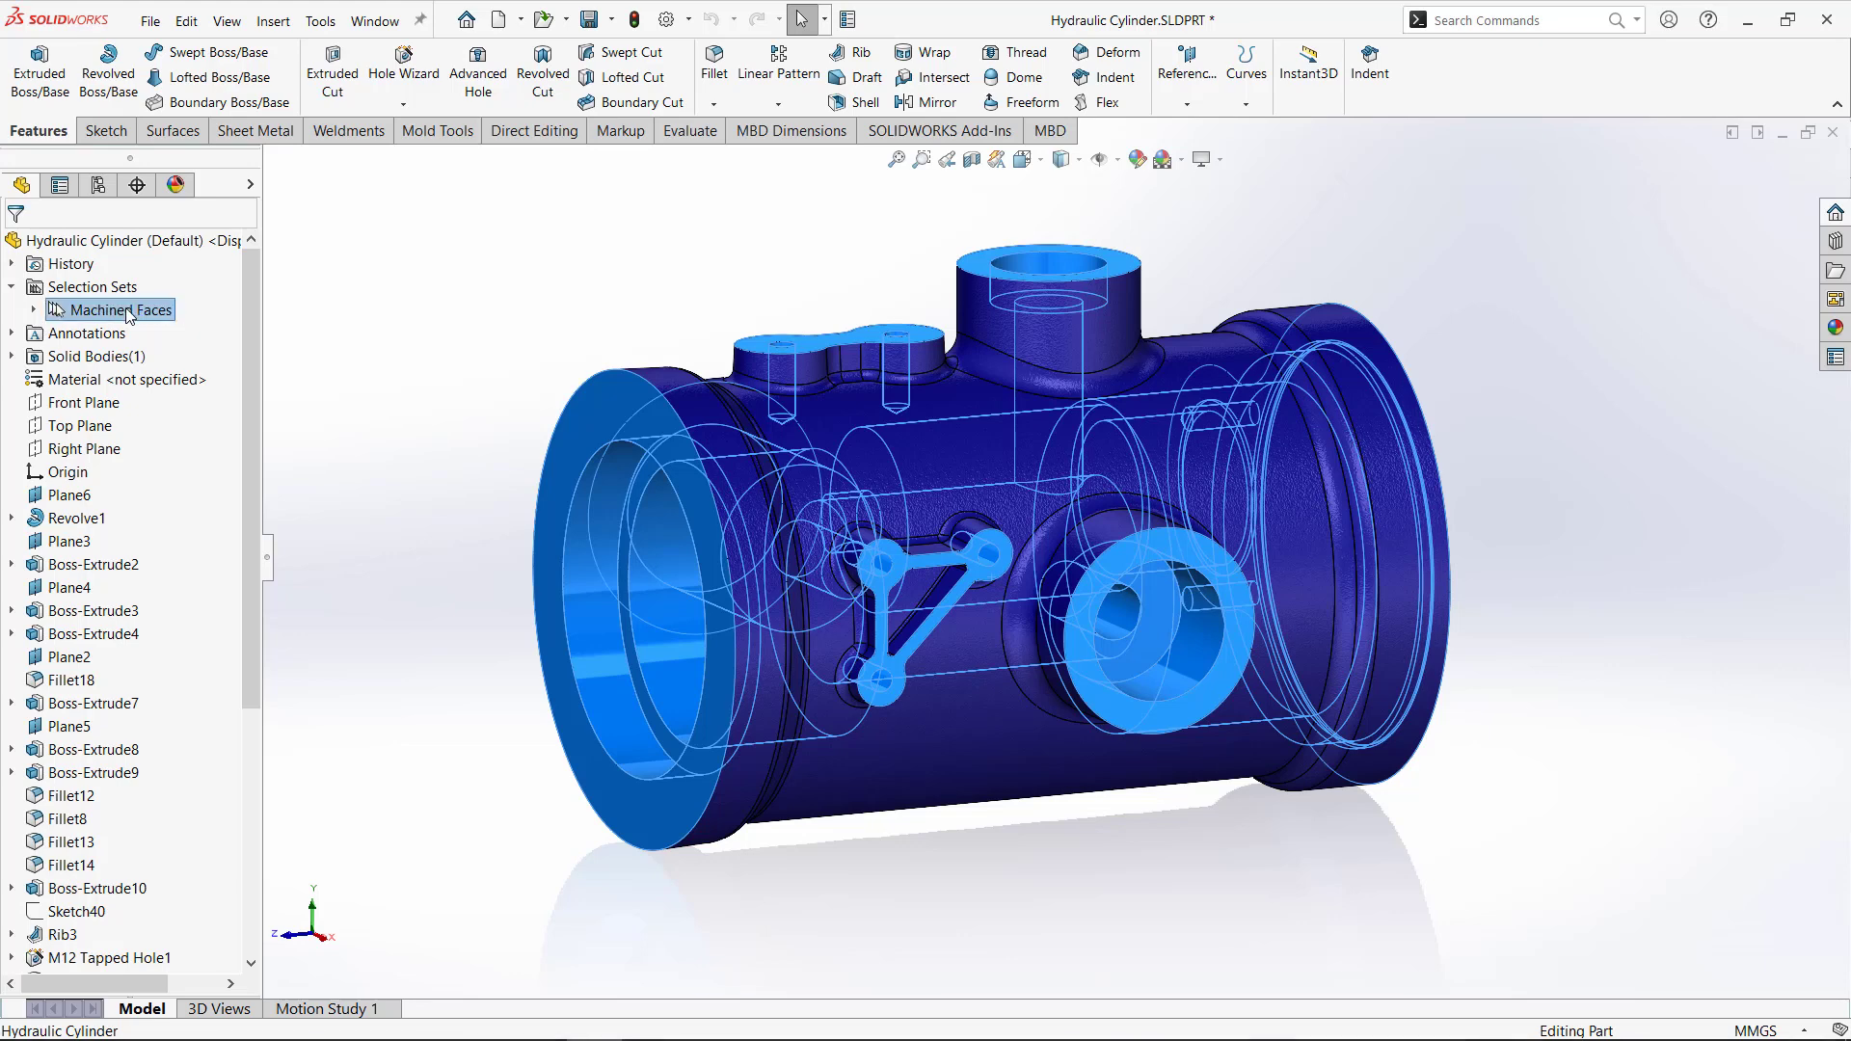
Give the Machined Faces selection set a peach appearance and orbit to view it.
{"action": "left_click", "coordinate": [340, 319]}
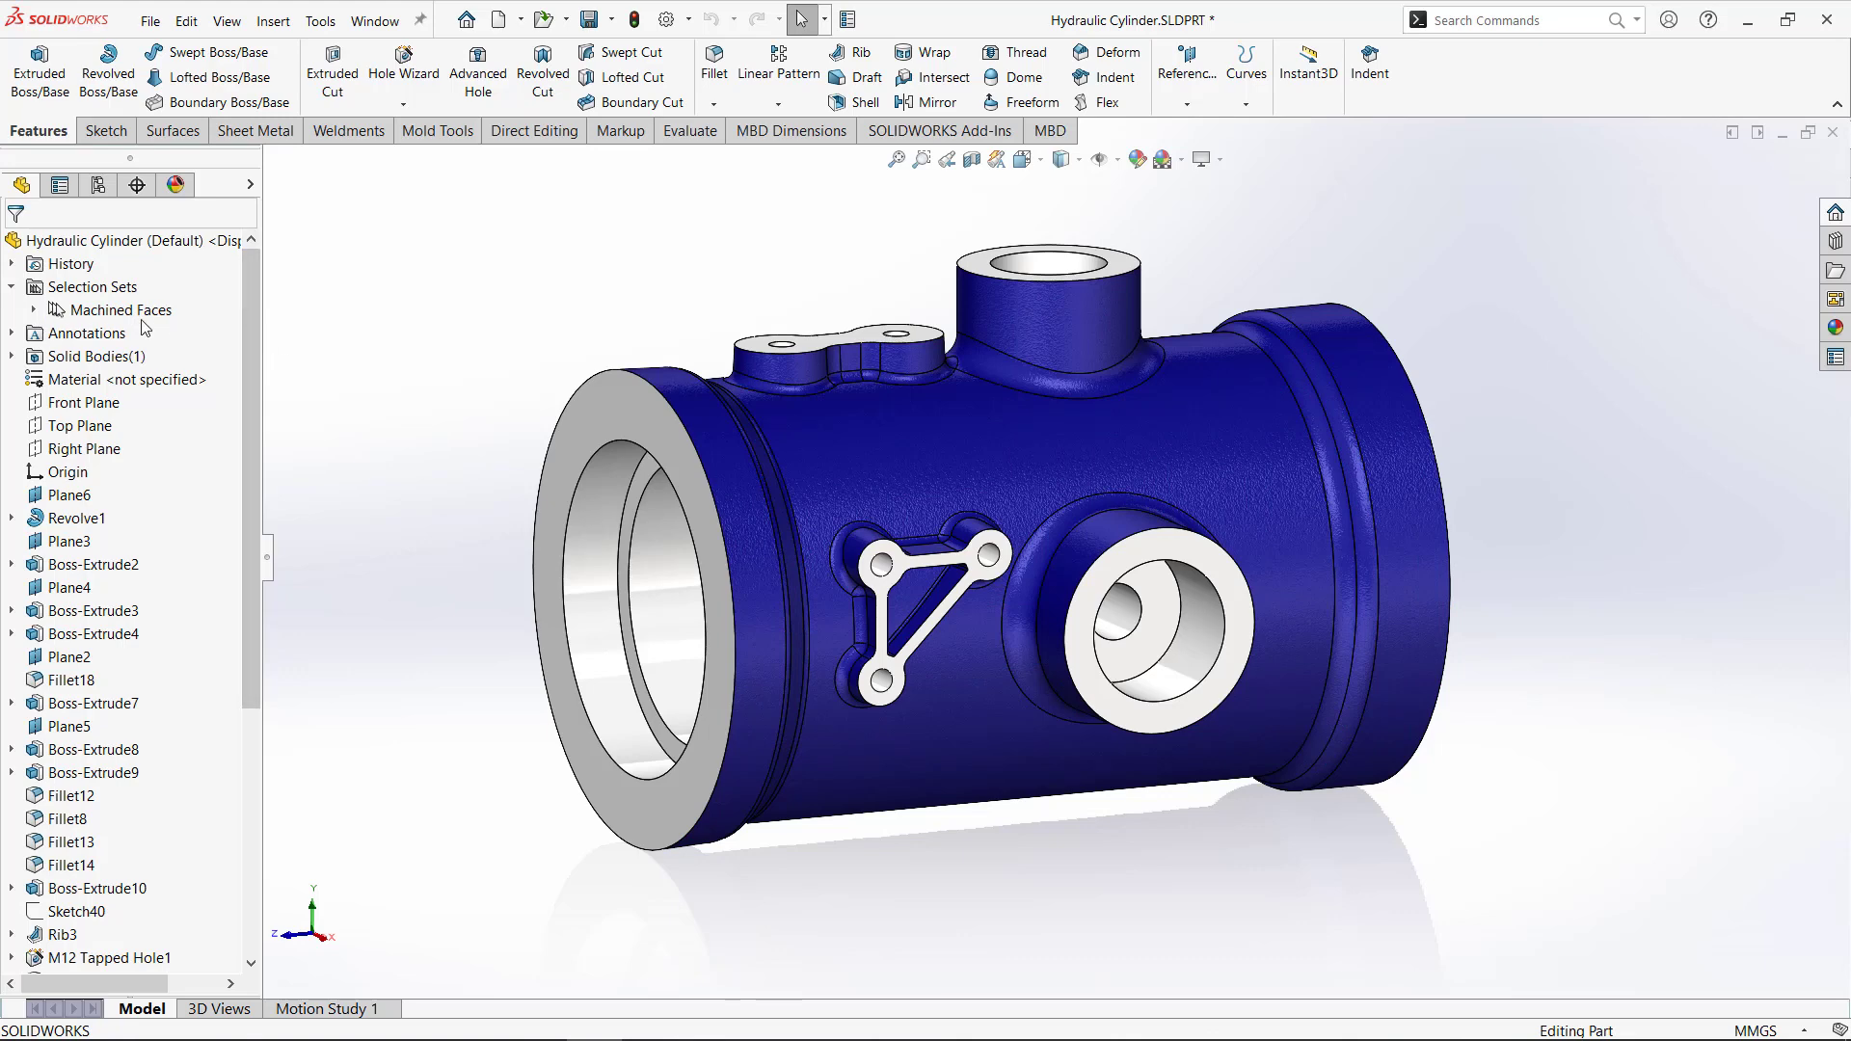
{"action": "left_click", "coordinate": [92, 313]}
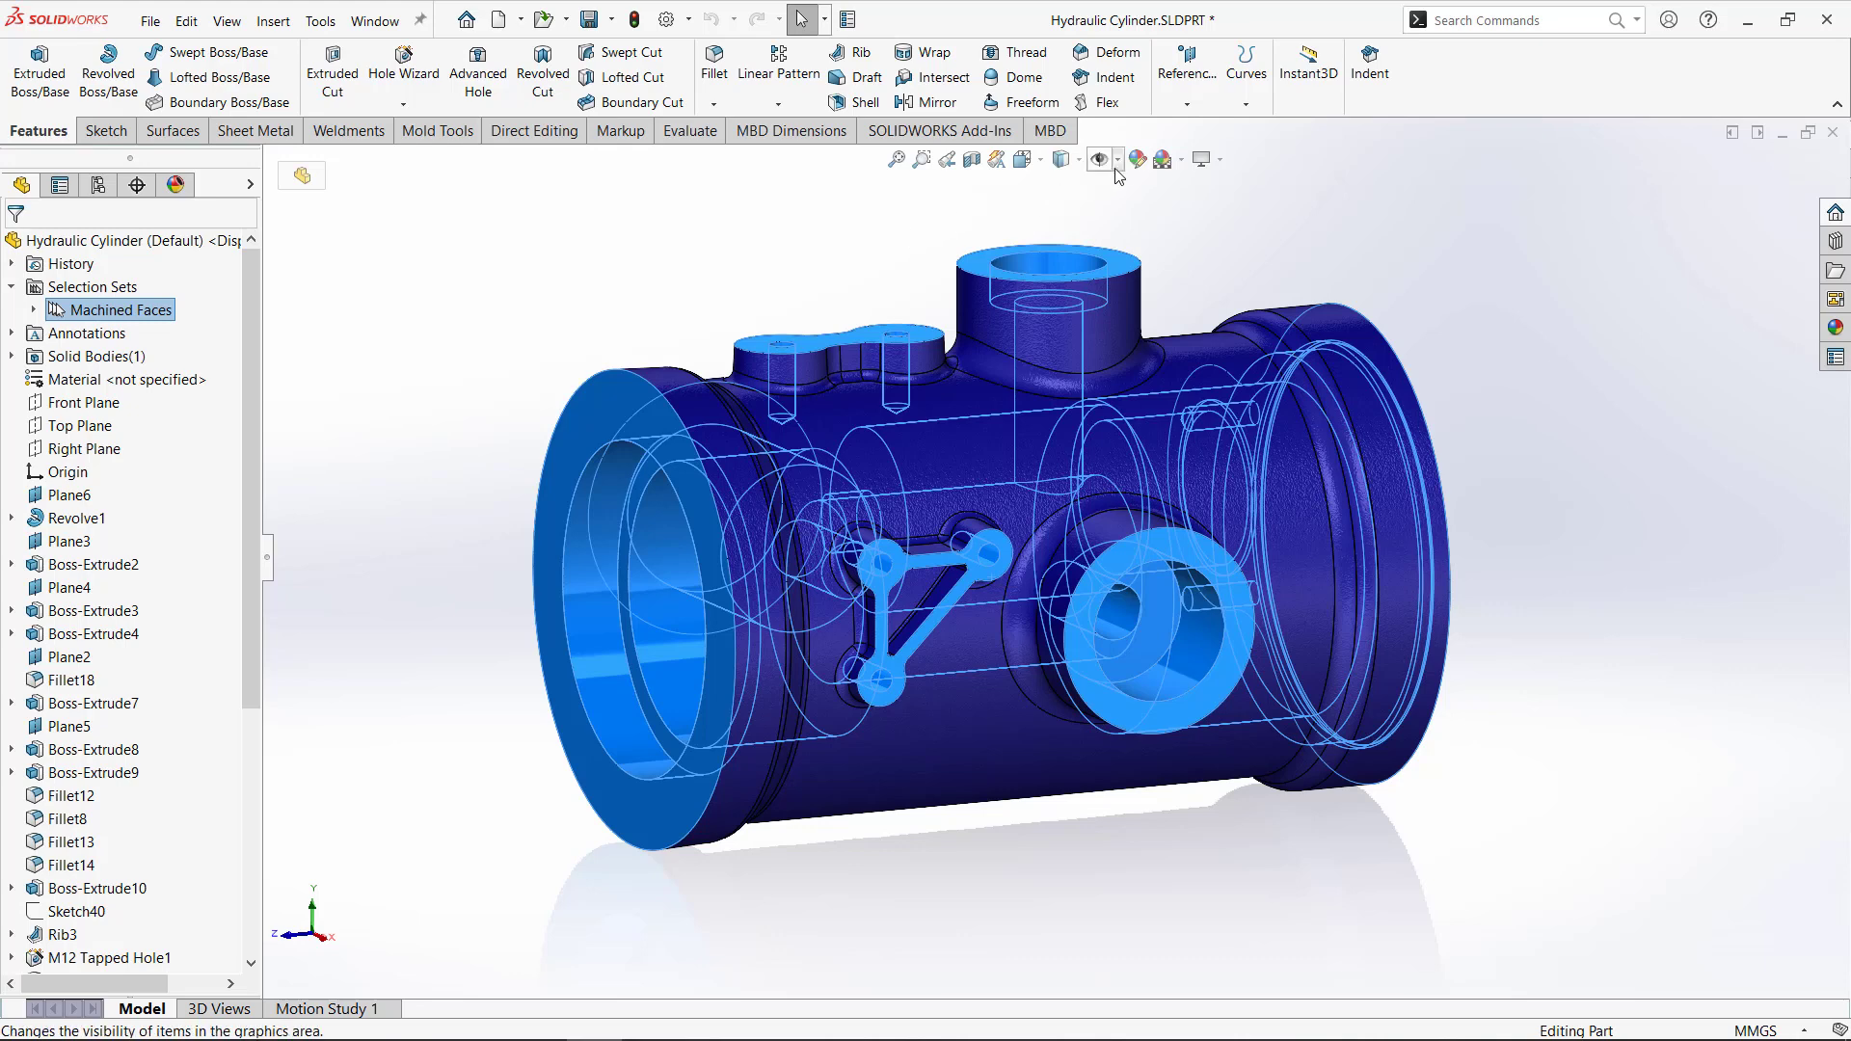
{"action": "left_click", "coordinate": [1139, 162]}
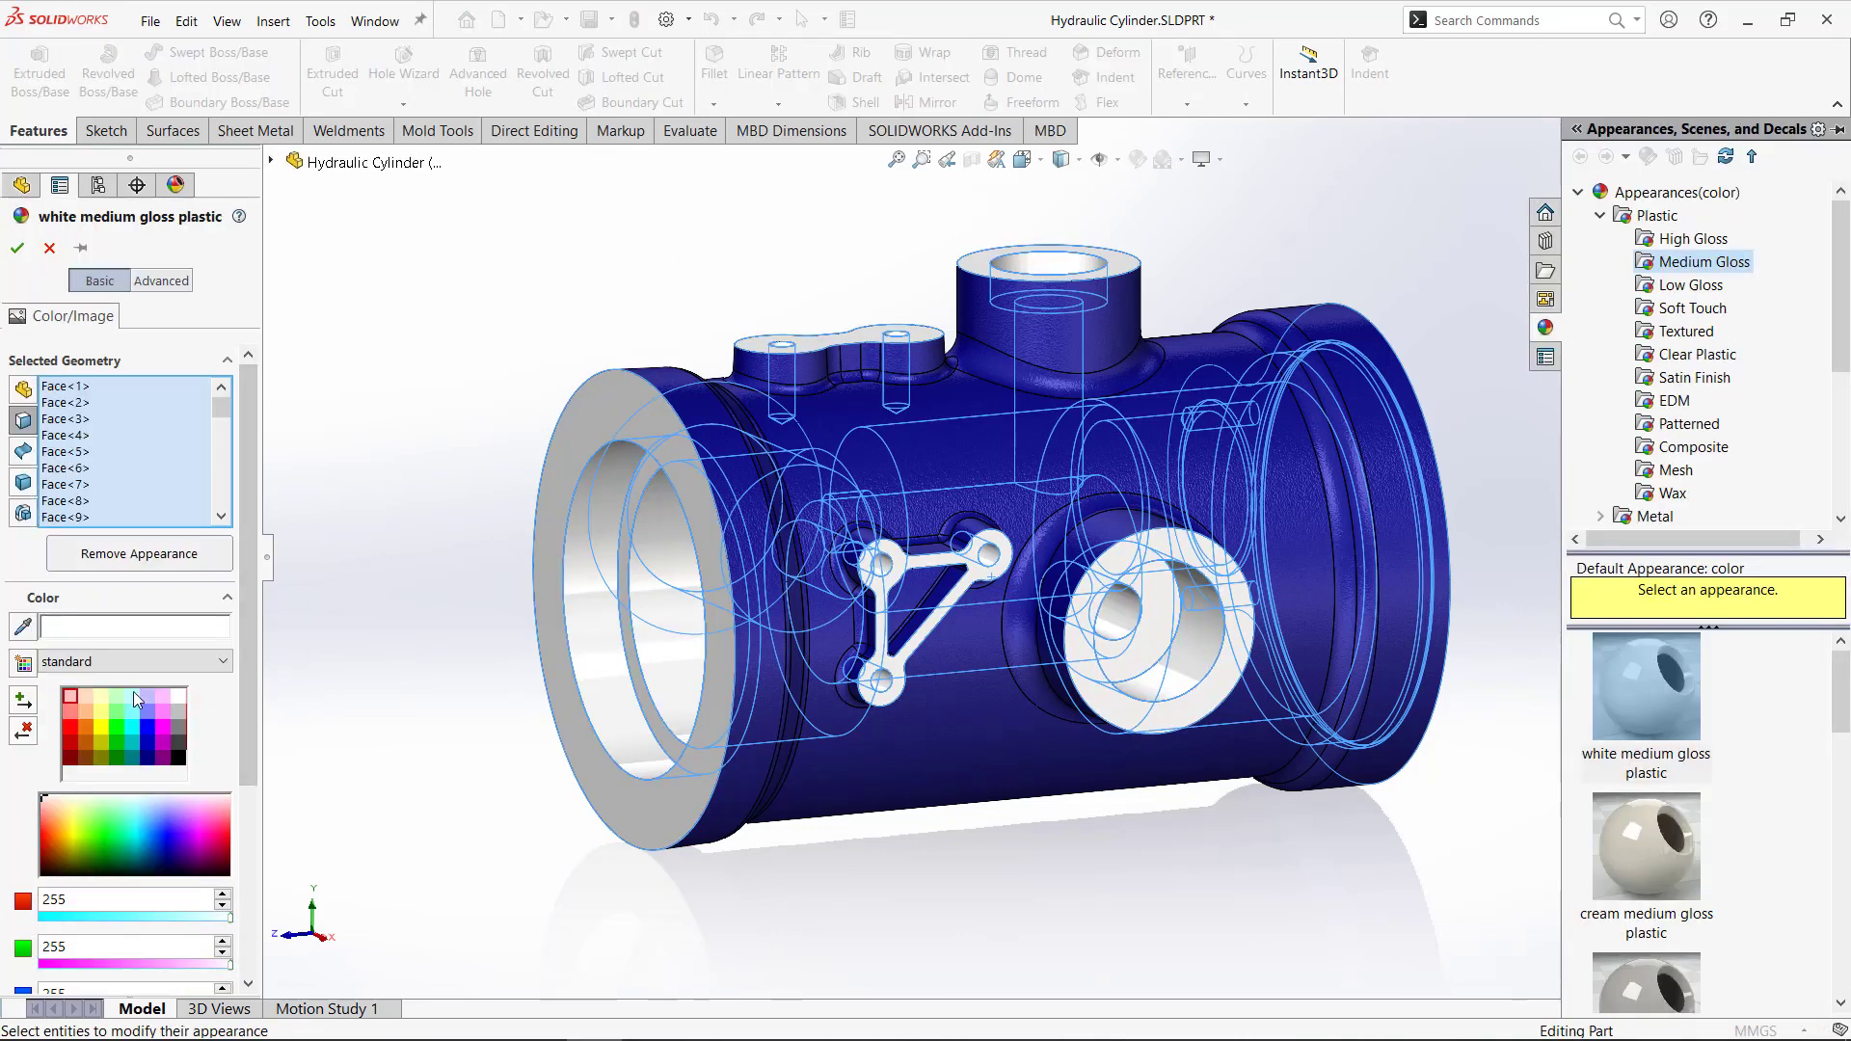
{"action": "left_click", "coordinate": [87, 696]}
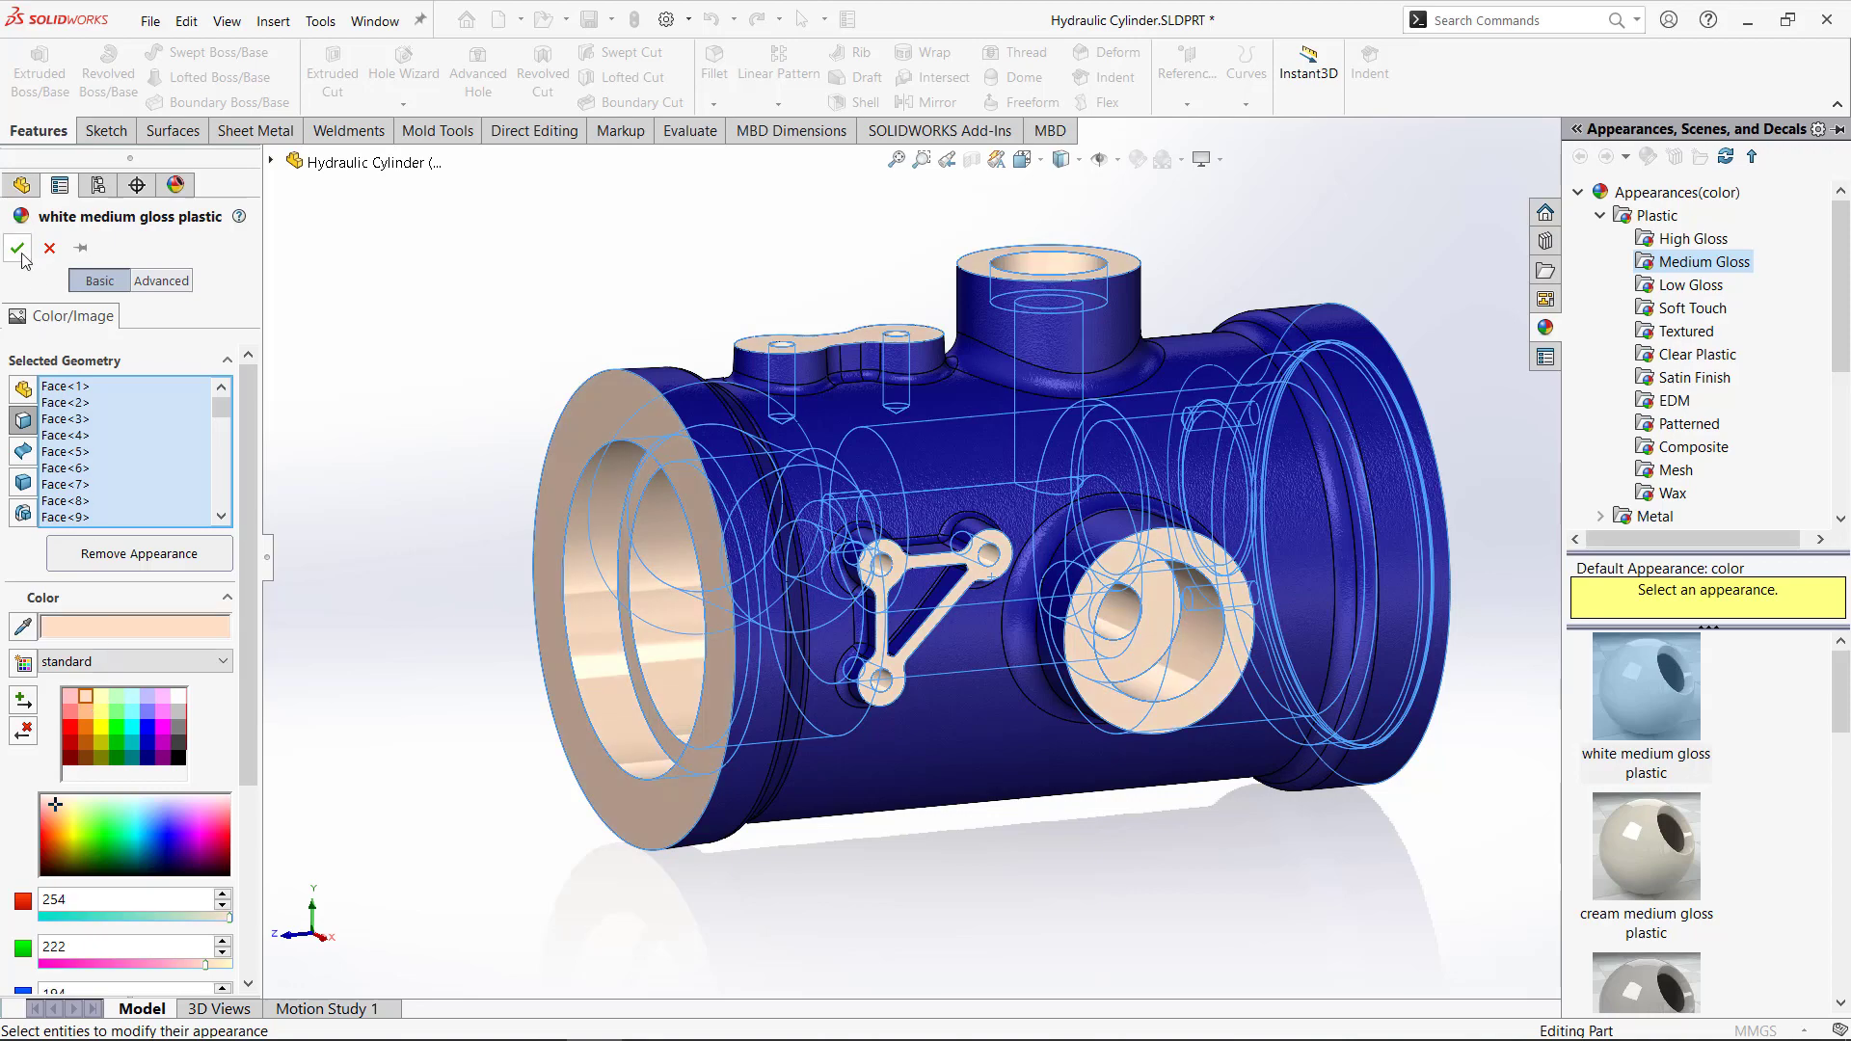
{"action": "key", "text": "Return"}
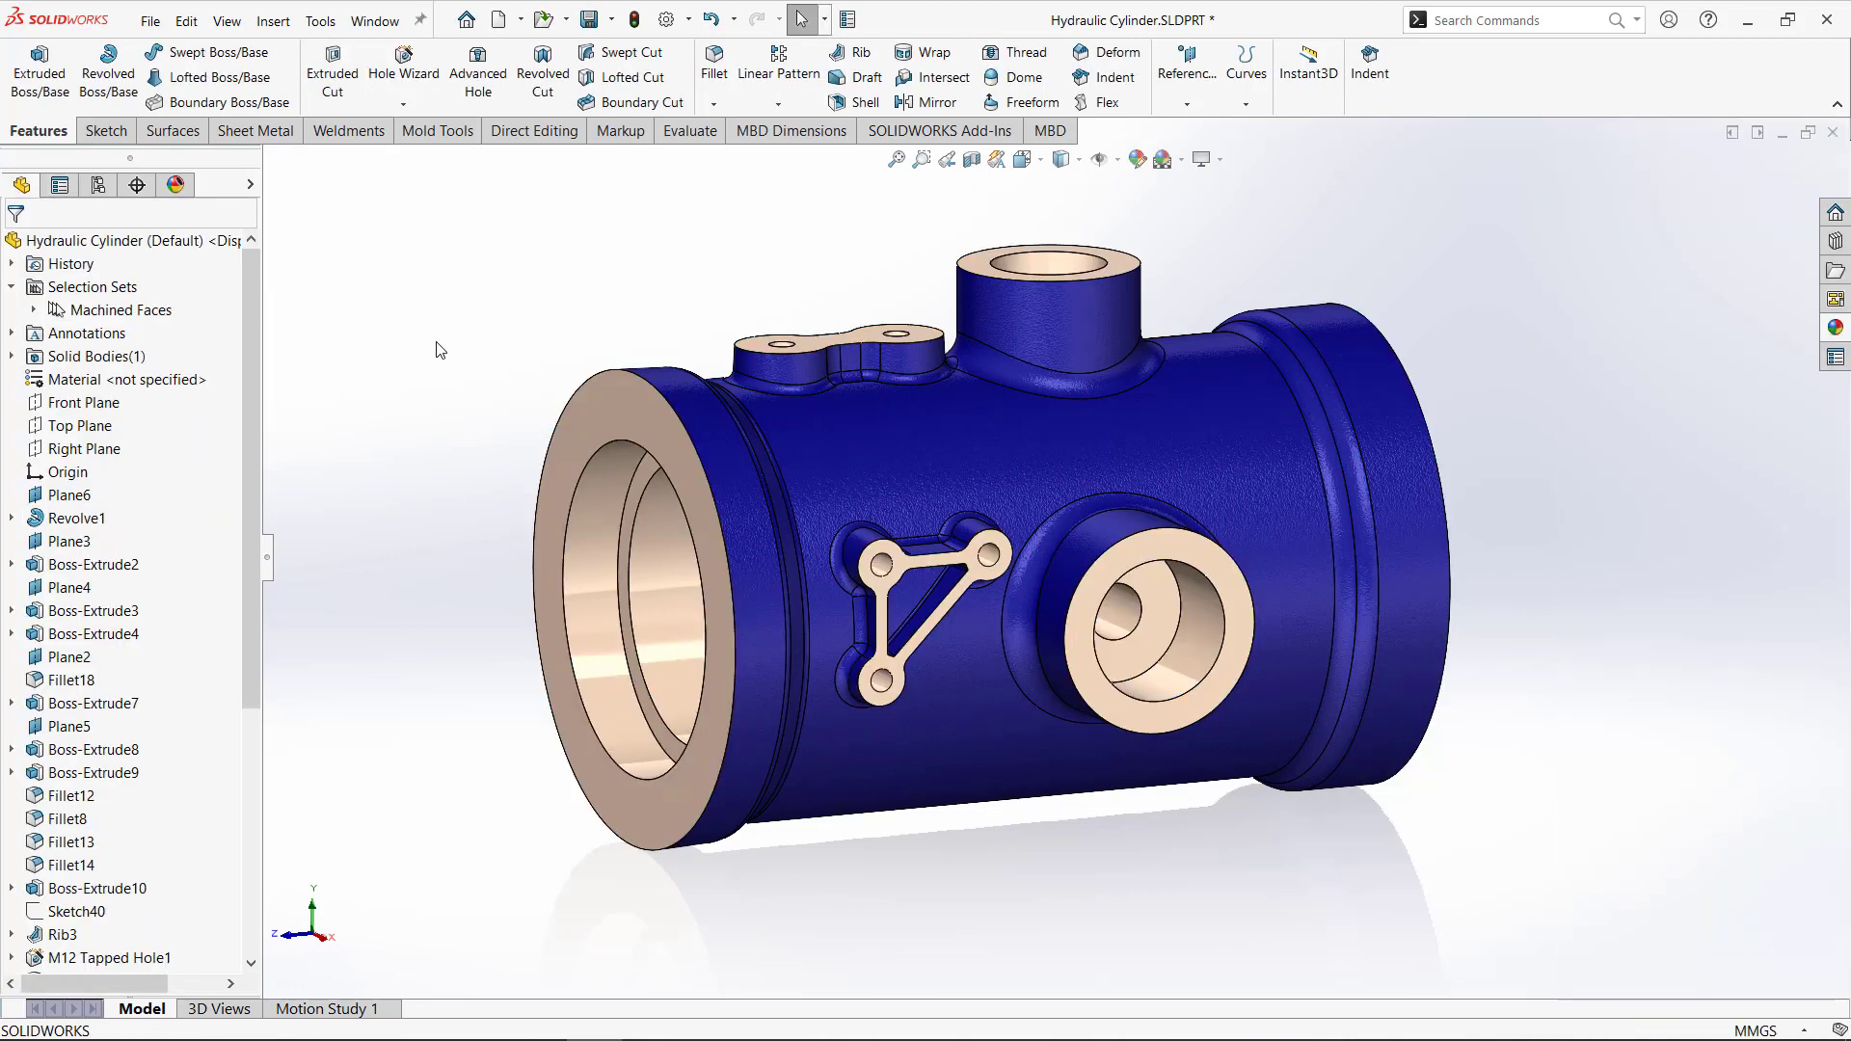
{"action": "middle_click_drag", "start_coordinate": [442, 352], "coordinate": [533, 356]}
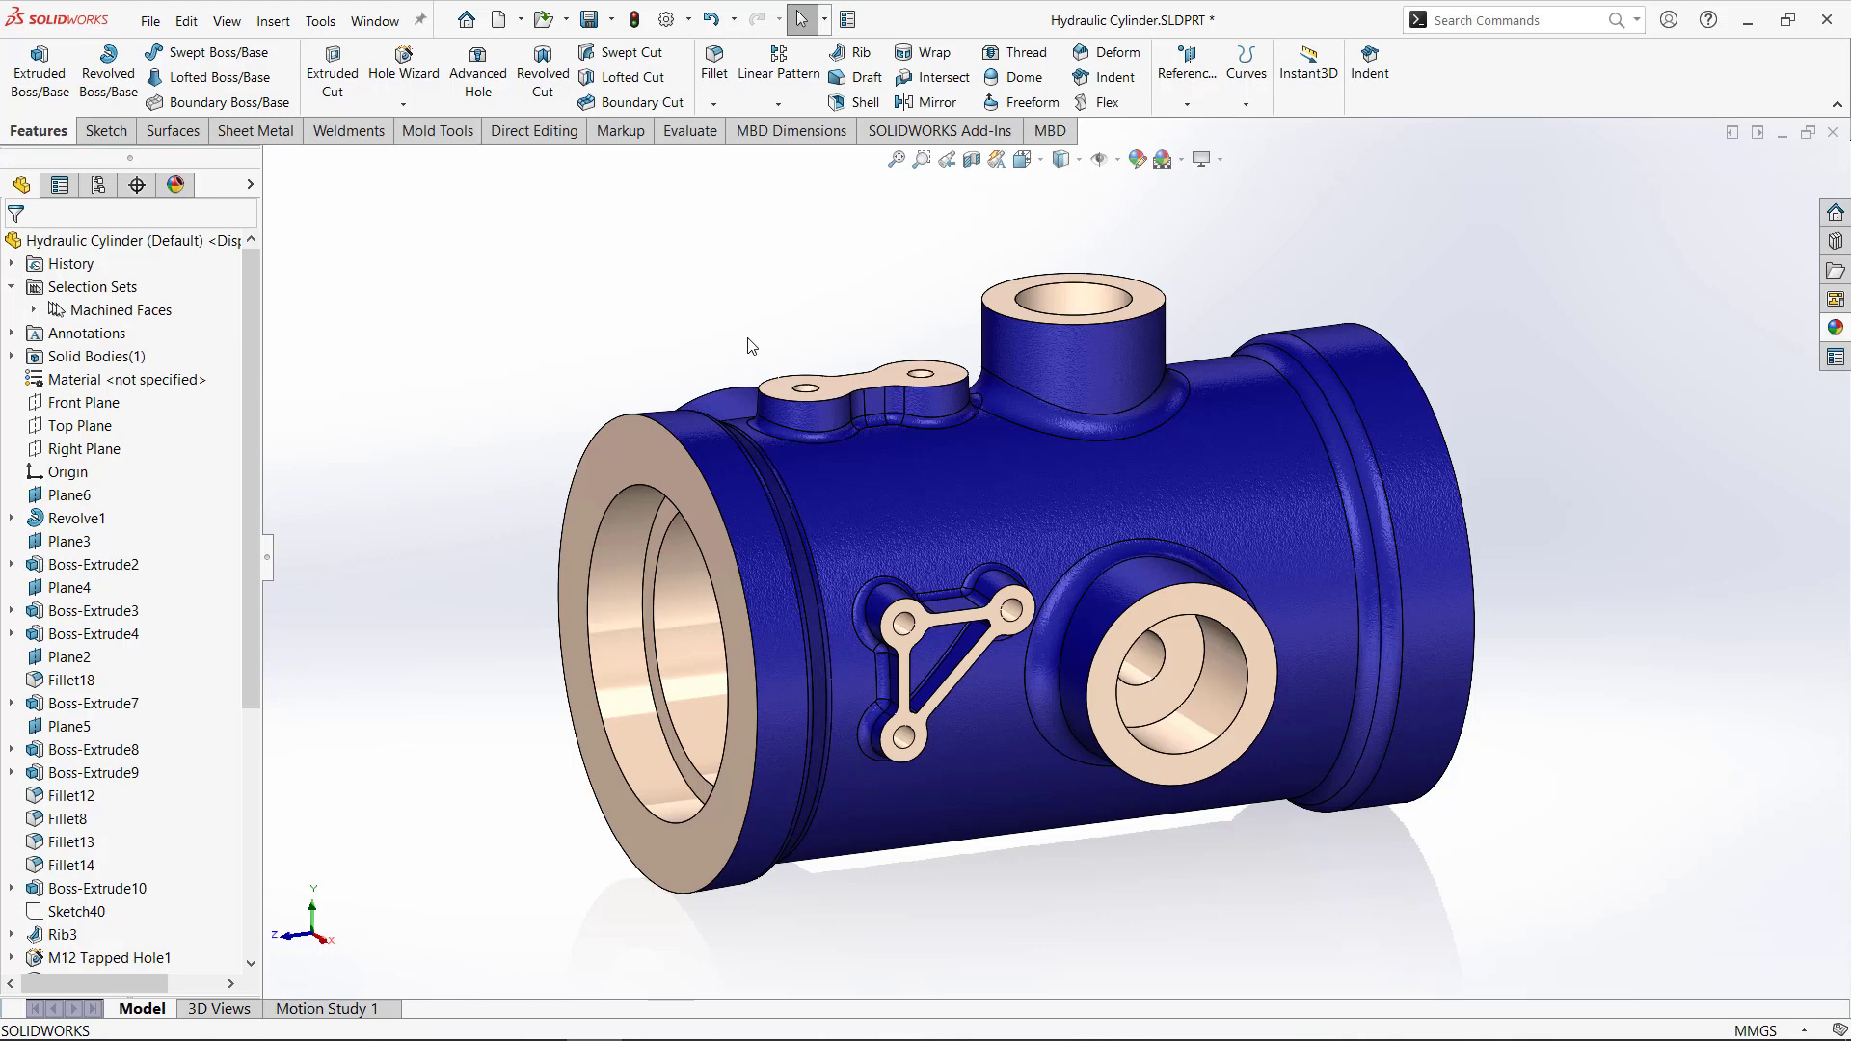
{"action": "right_click", "coordinate": [873, 586]}
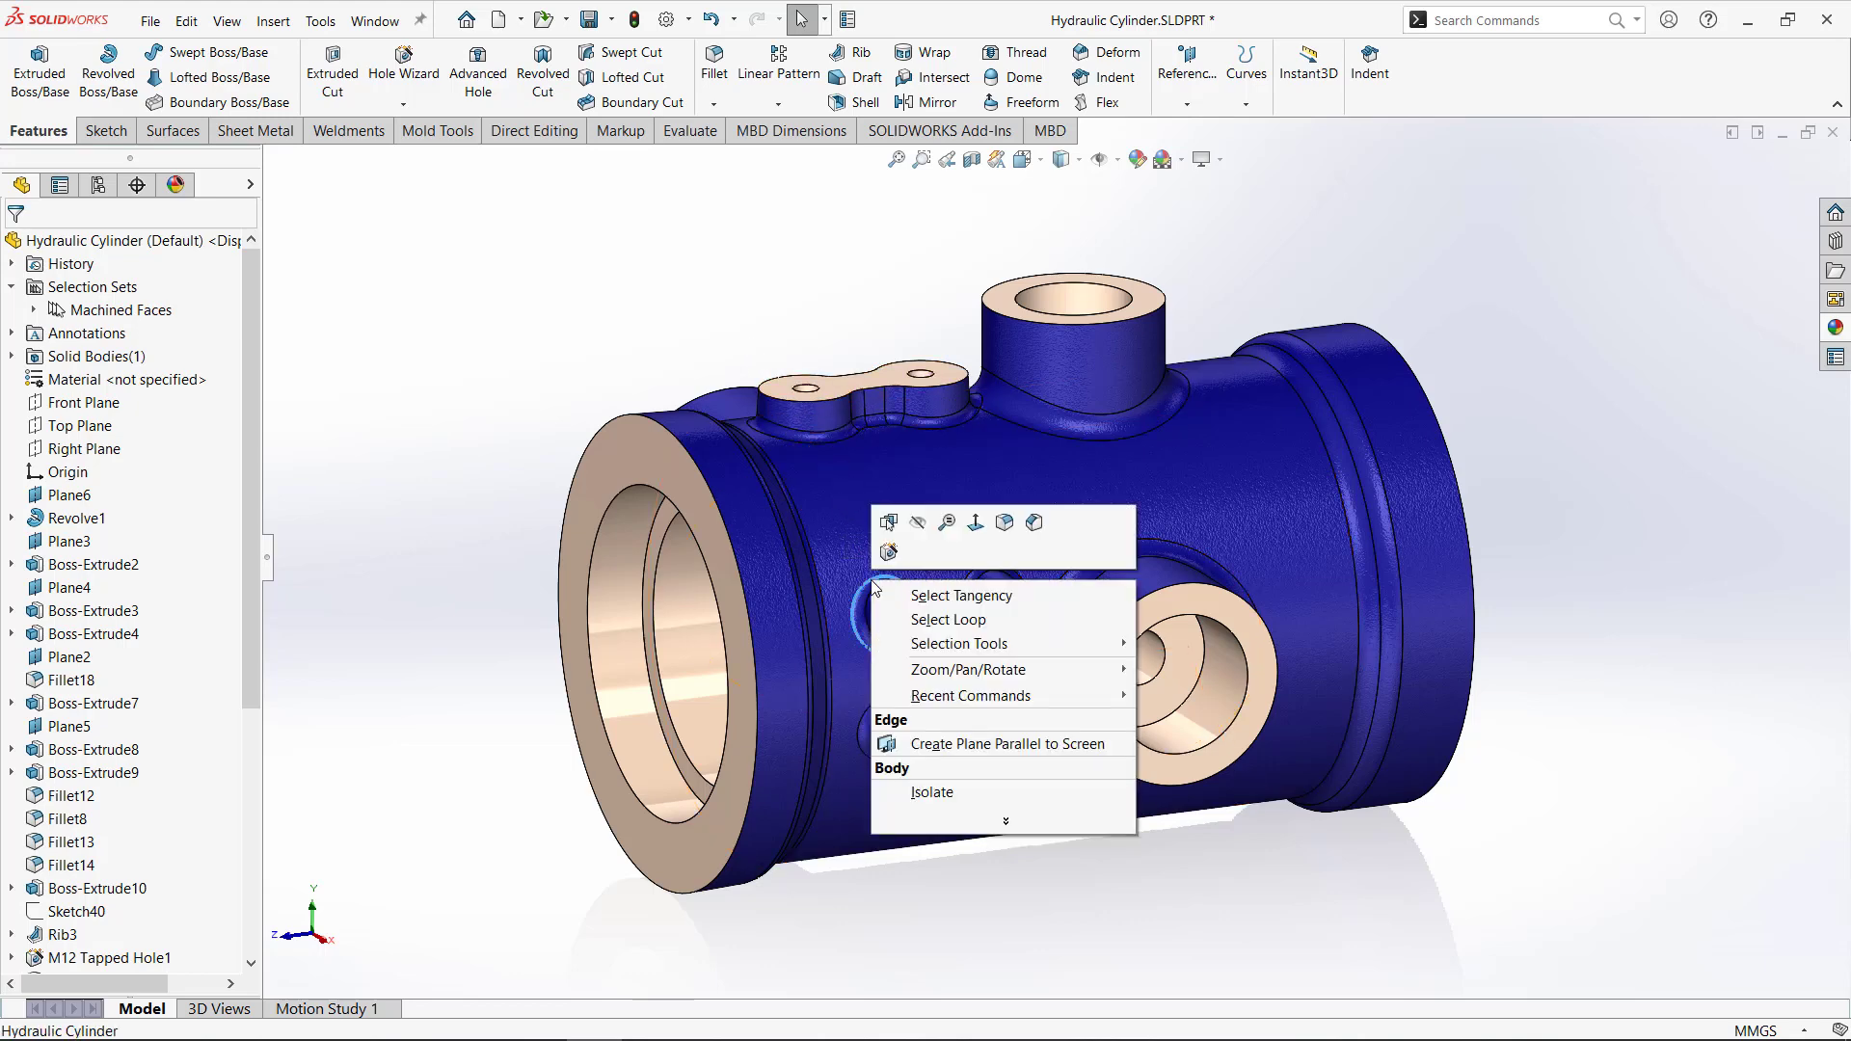
{"action": "left_click", "coordinate": [945, 620]}
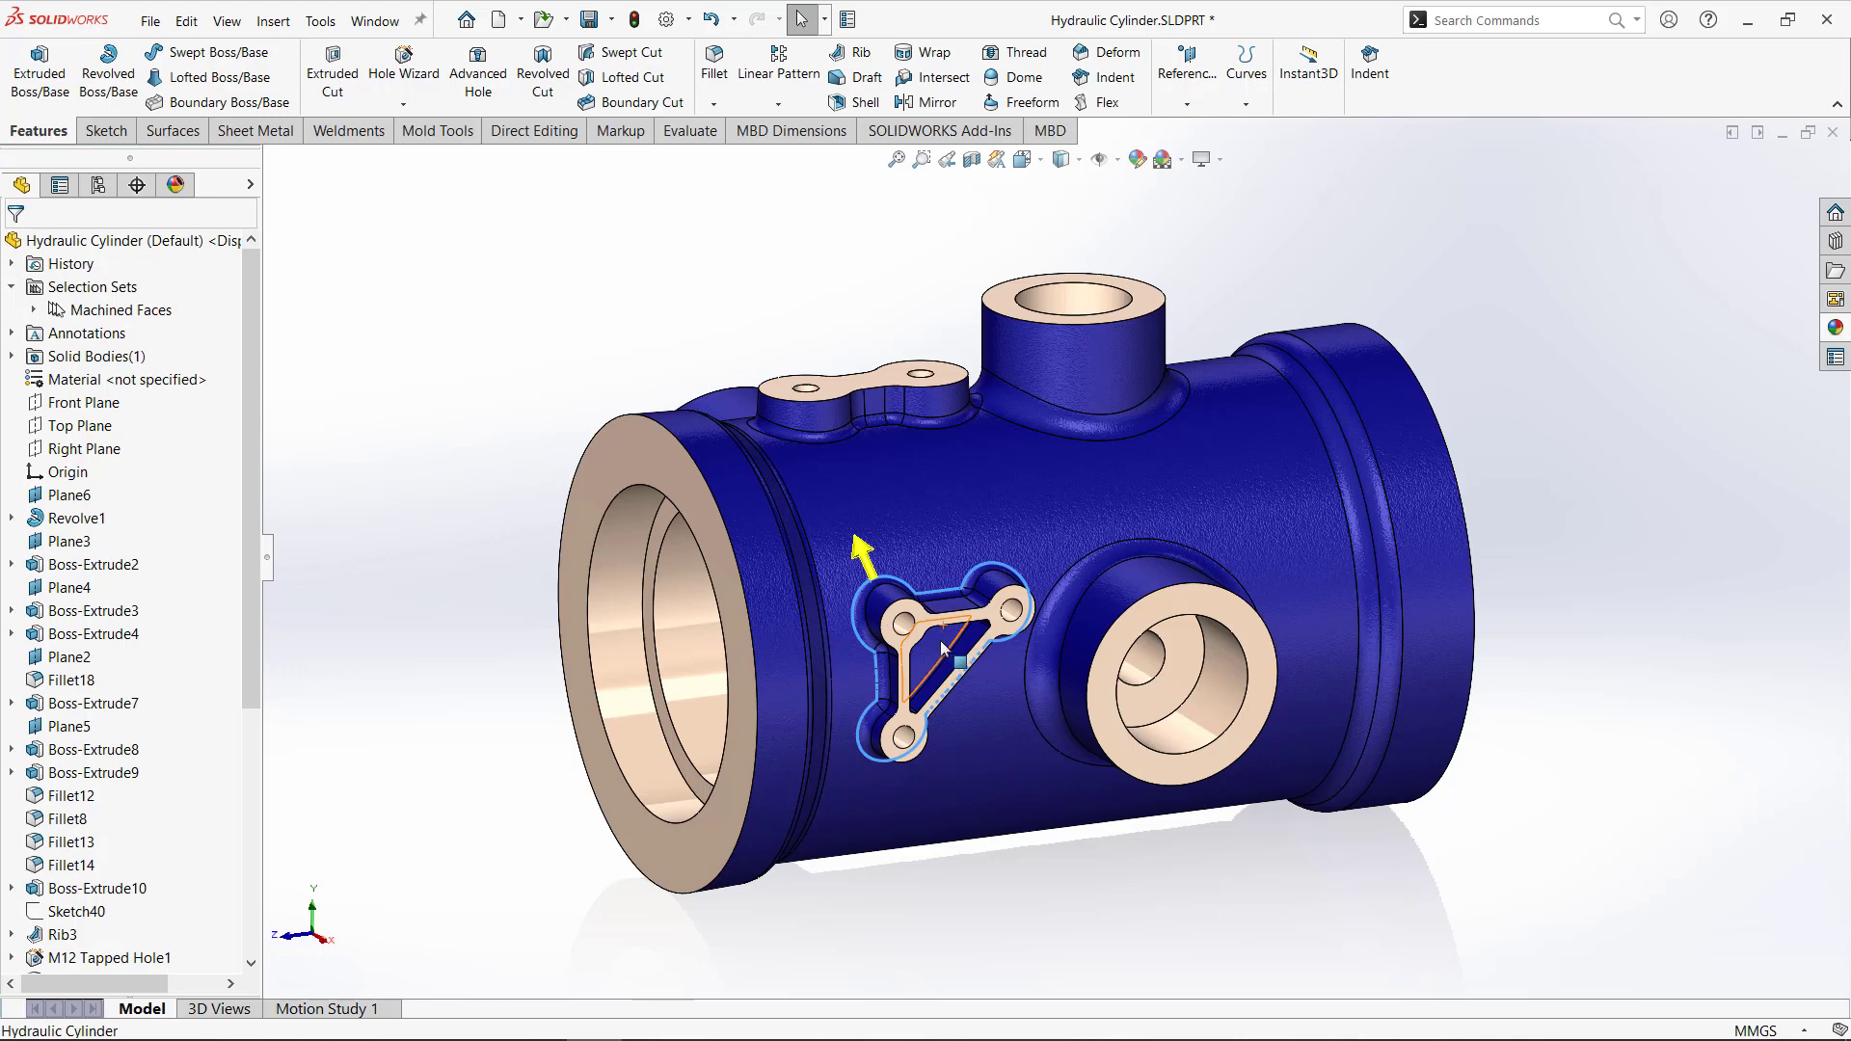
{"action": "left_click", "coordinate": [867, 559]}
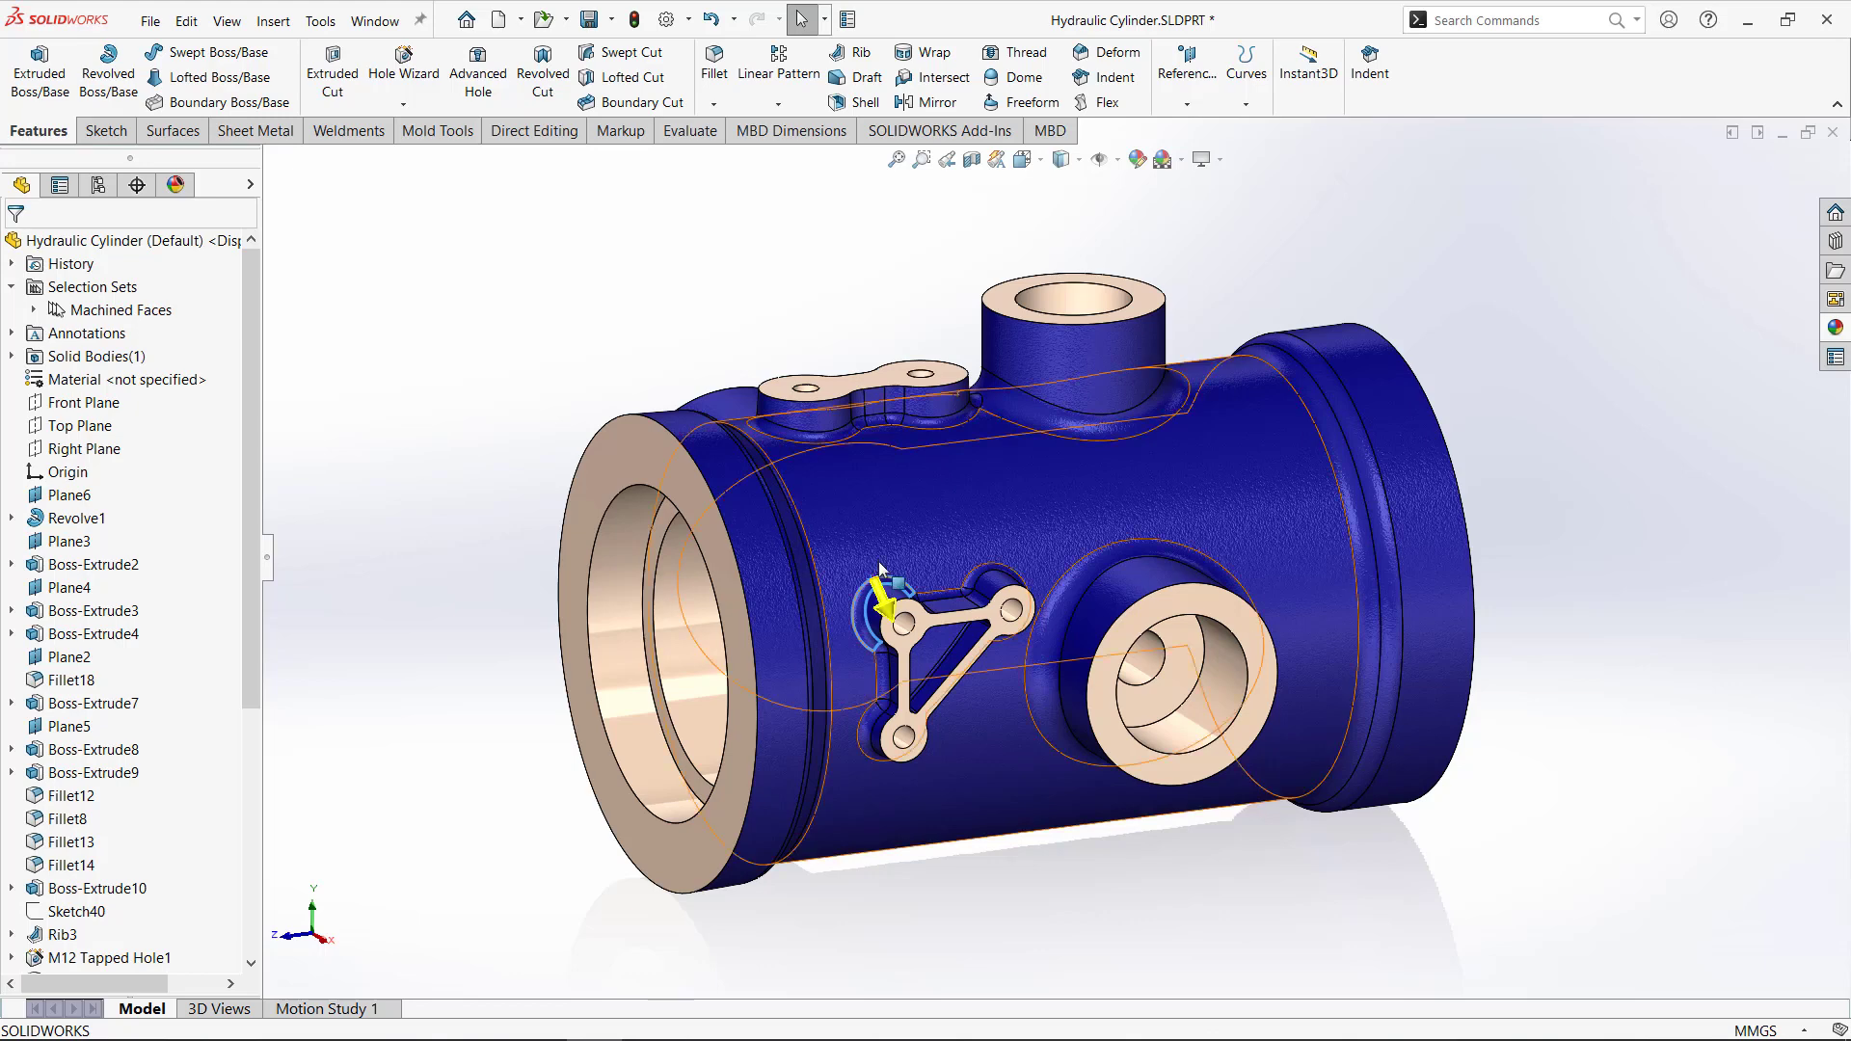
{"action": "left_click", "coordinate": [877, 590]}
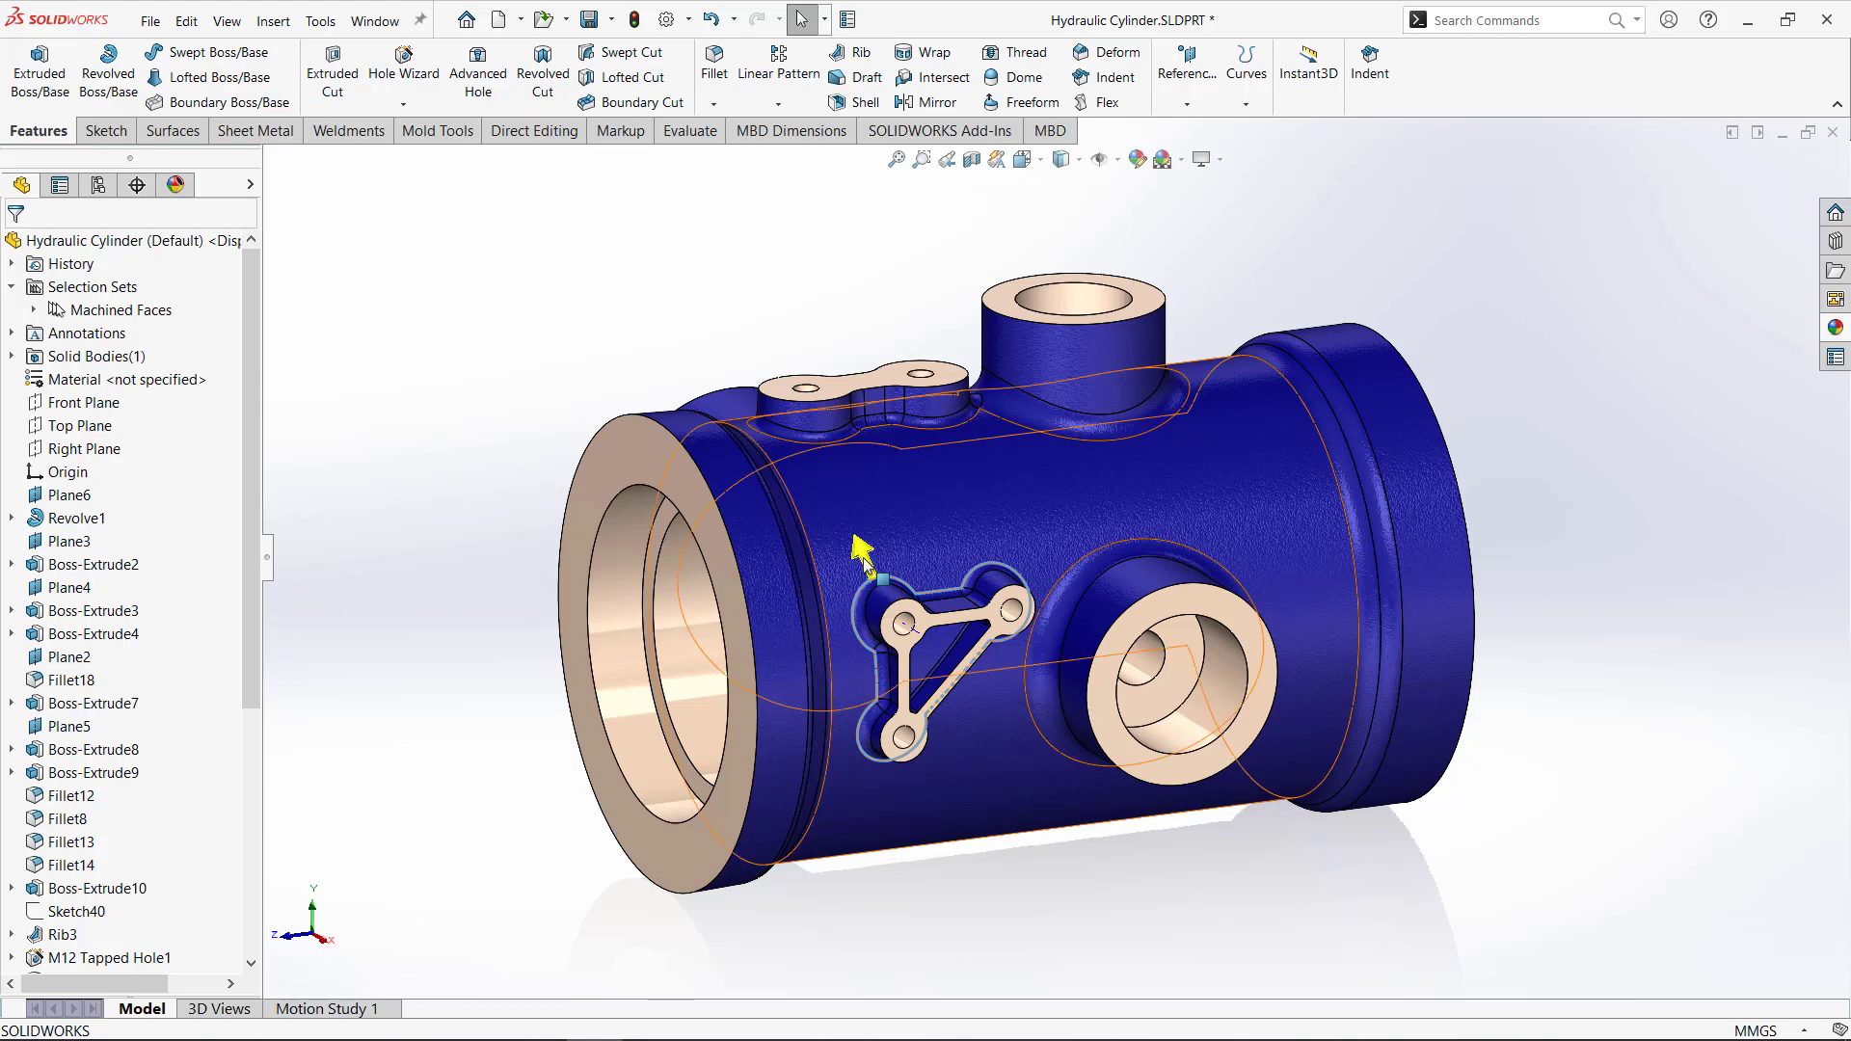
{"action": "left_click", "coordinate": [864, 557]}
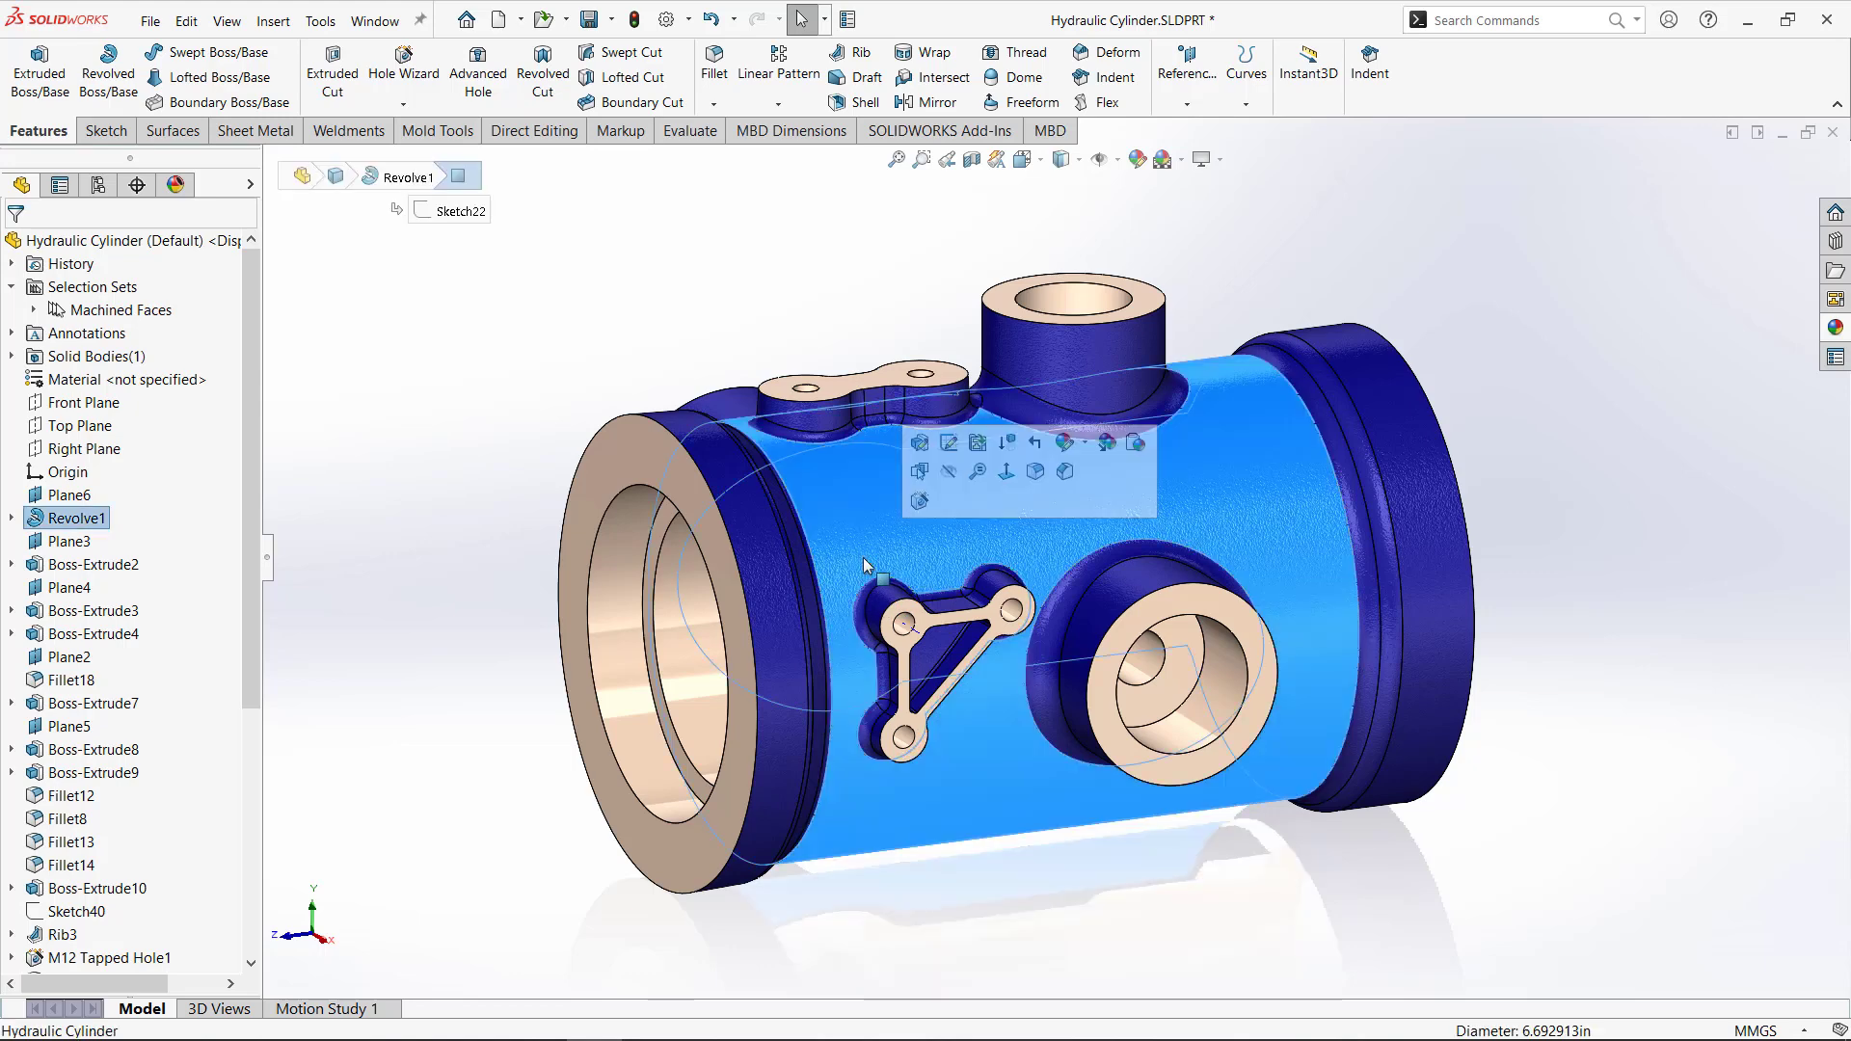
{"action": "left_click", "coordinate": [799, 267]}
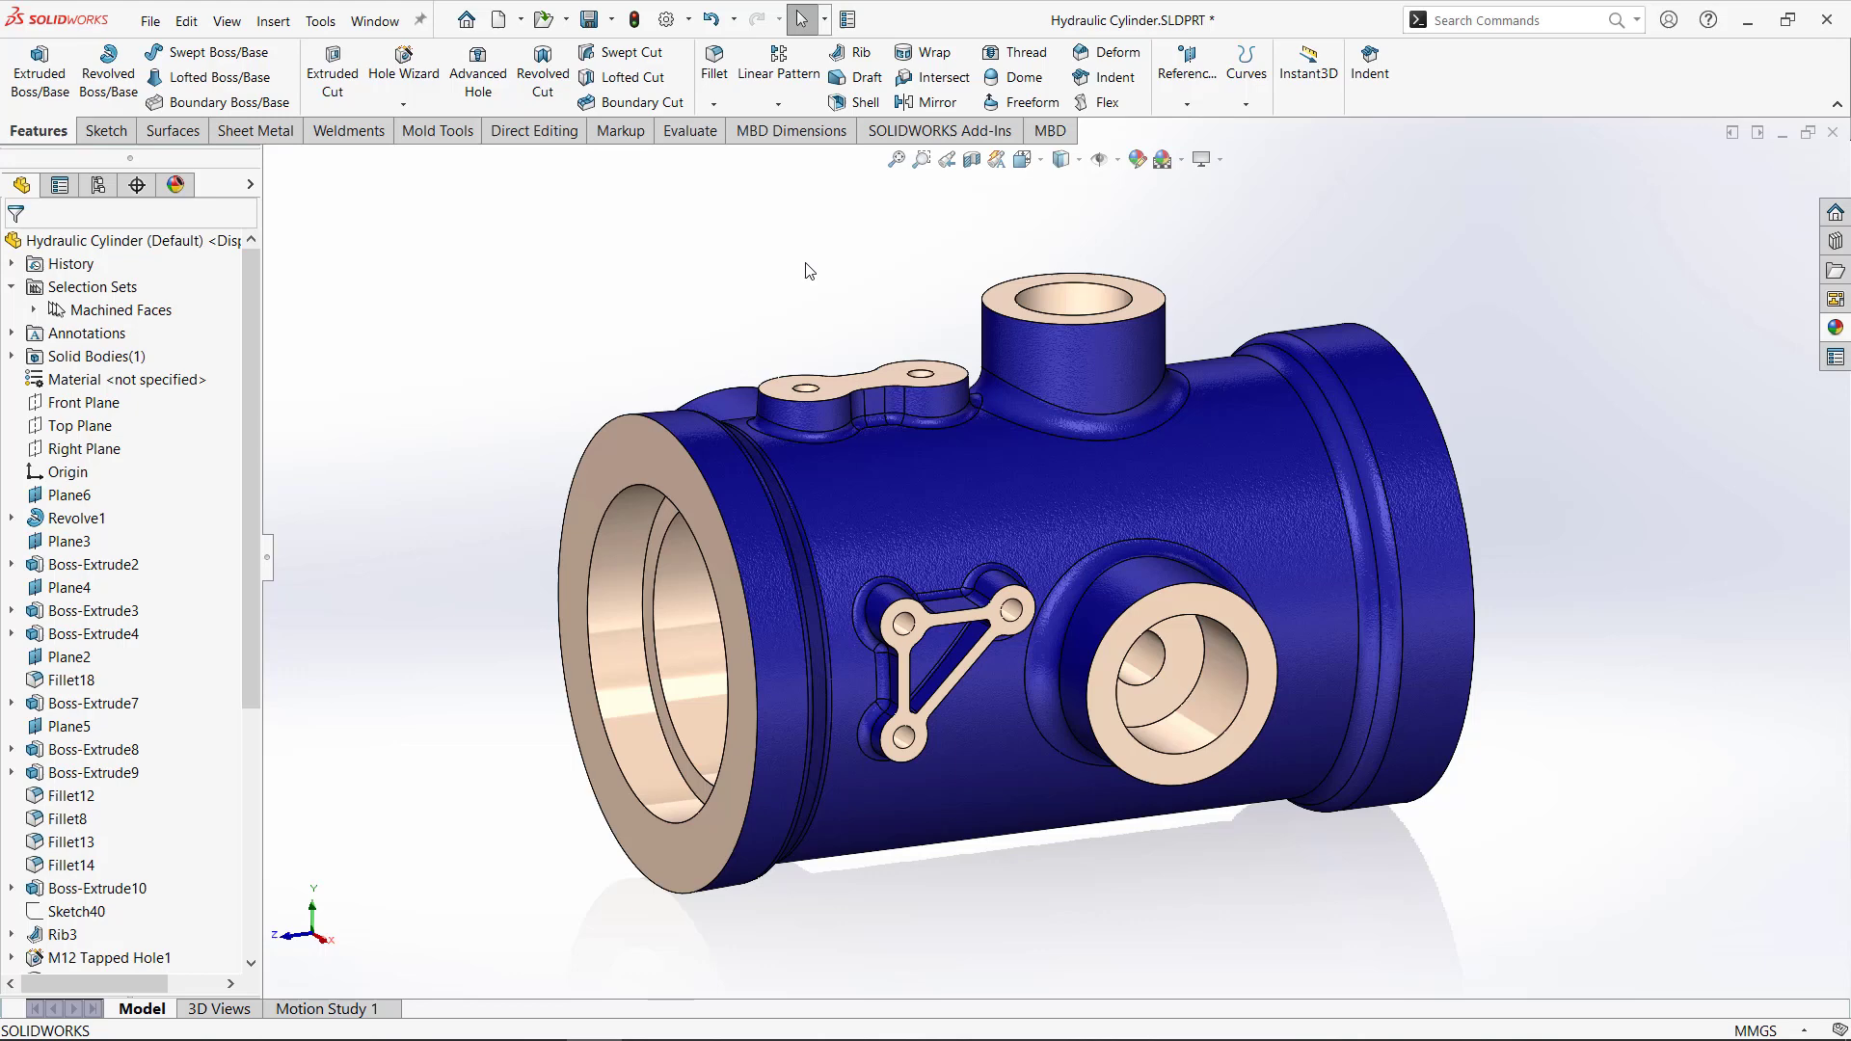
Switch to Lasso Selection and try lassoing around the top boss.
{"action": "right_click", "coordinate": [809, 271]}
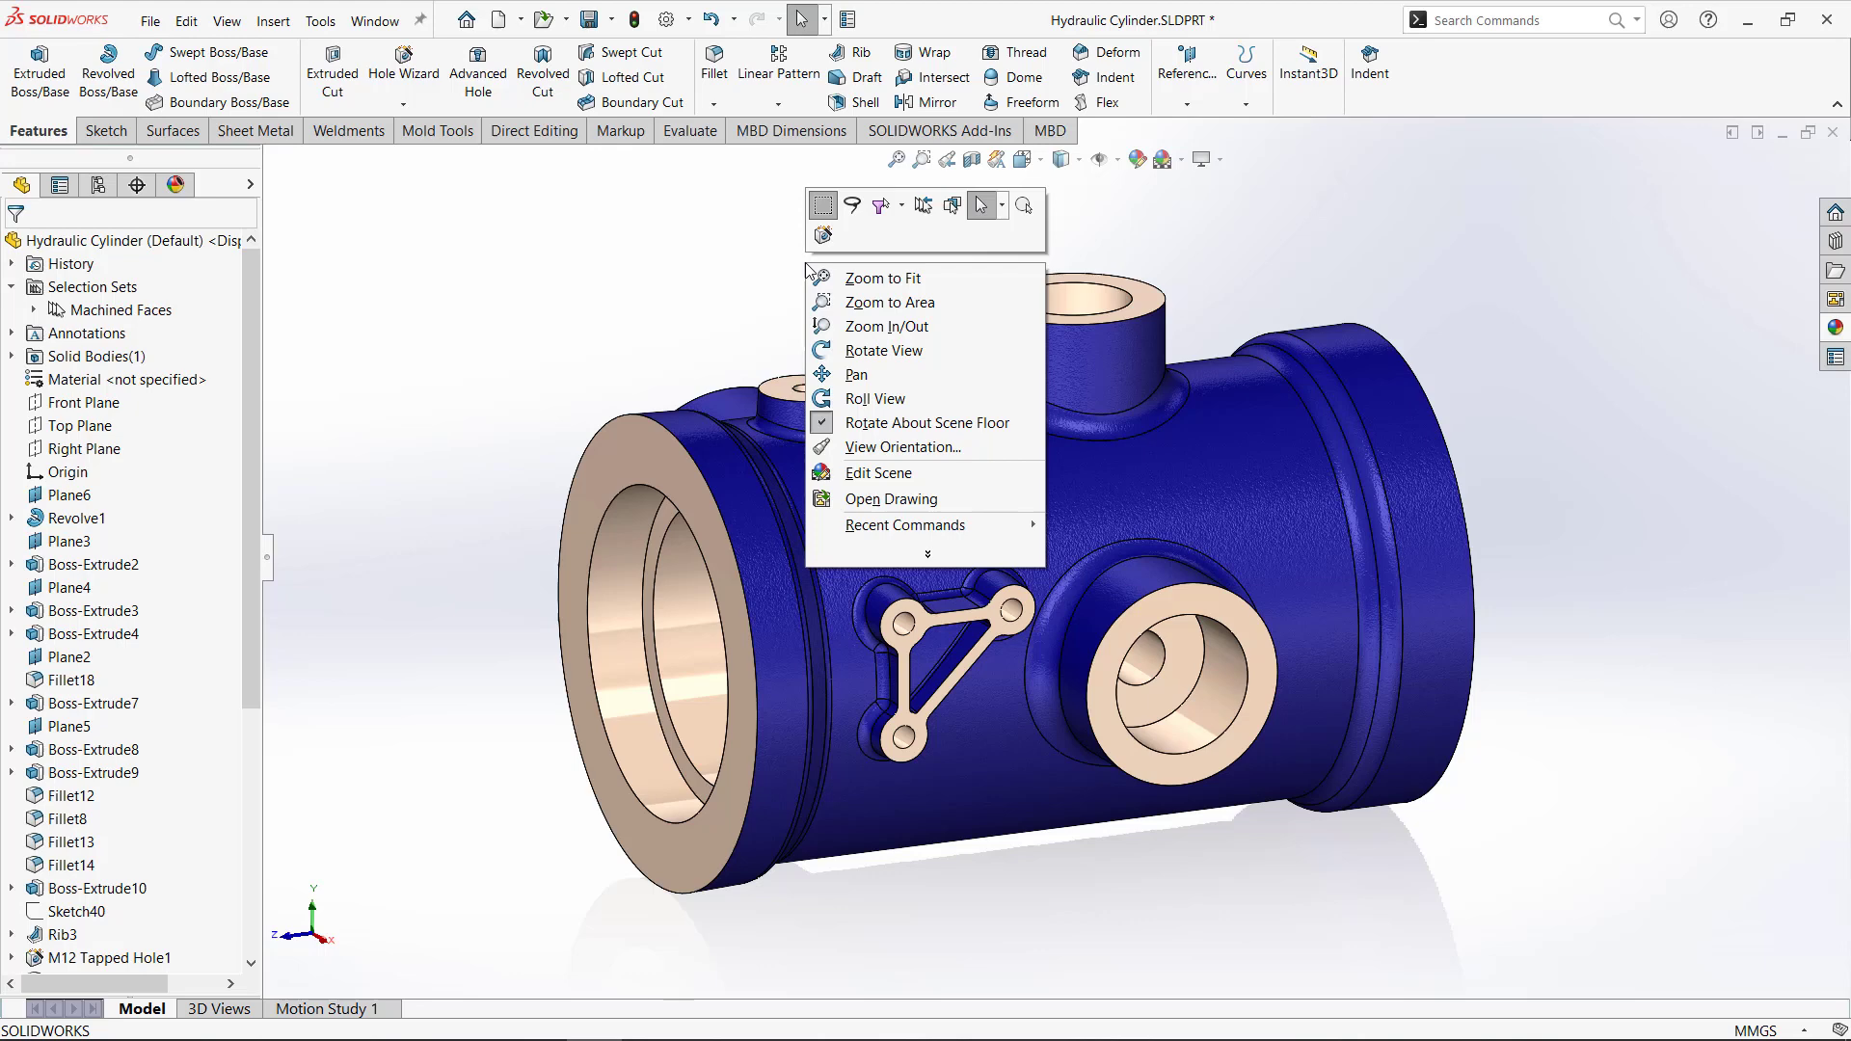
{"action": "left_click", "coordinate": [821, 206]}
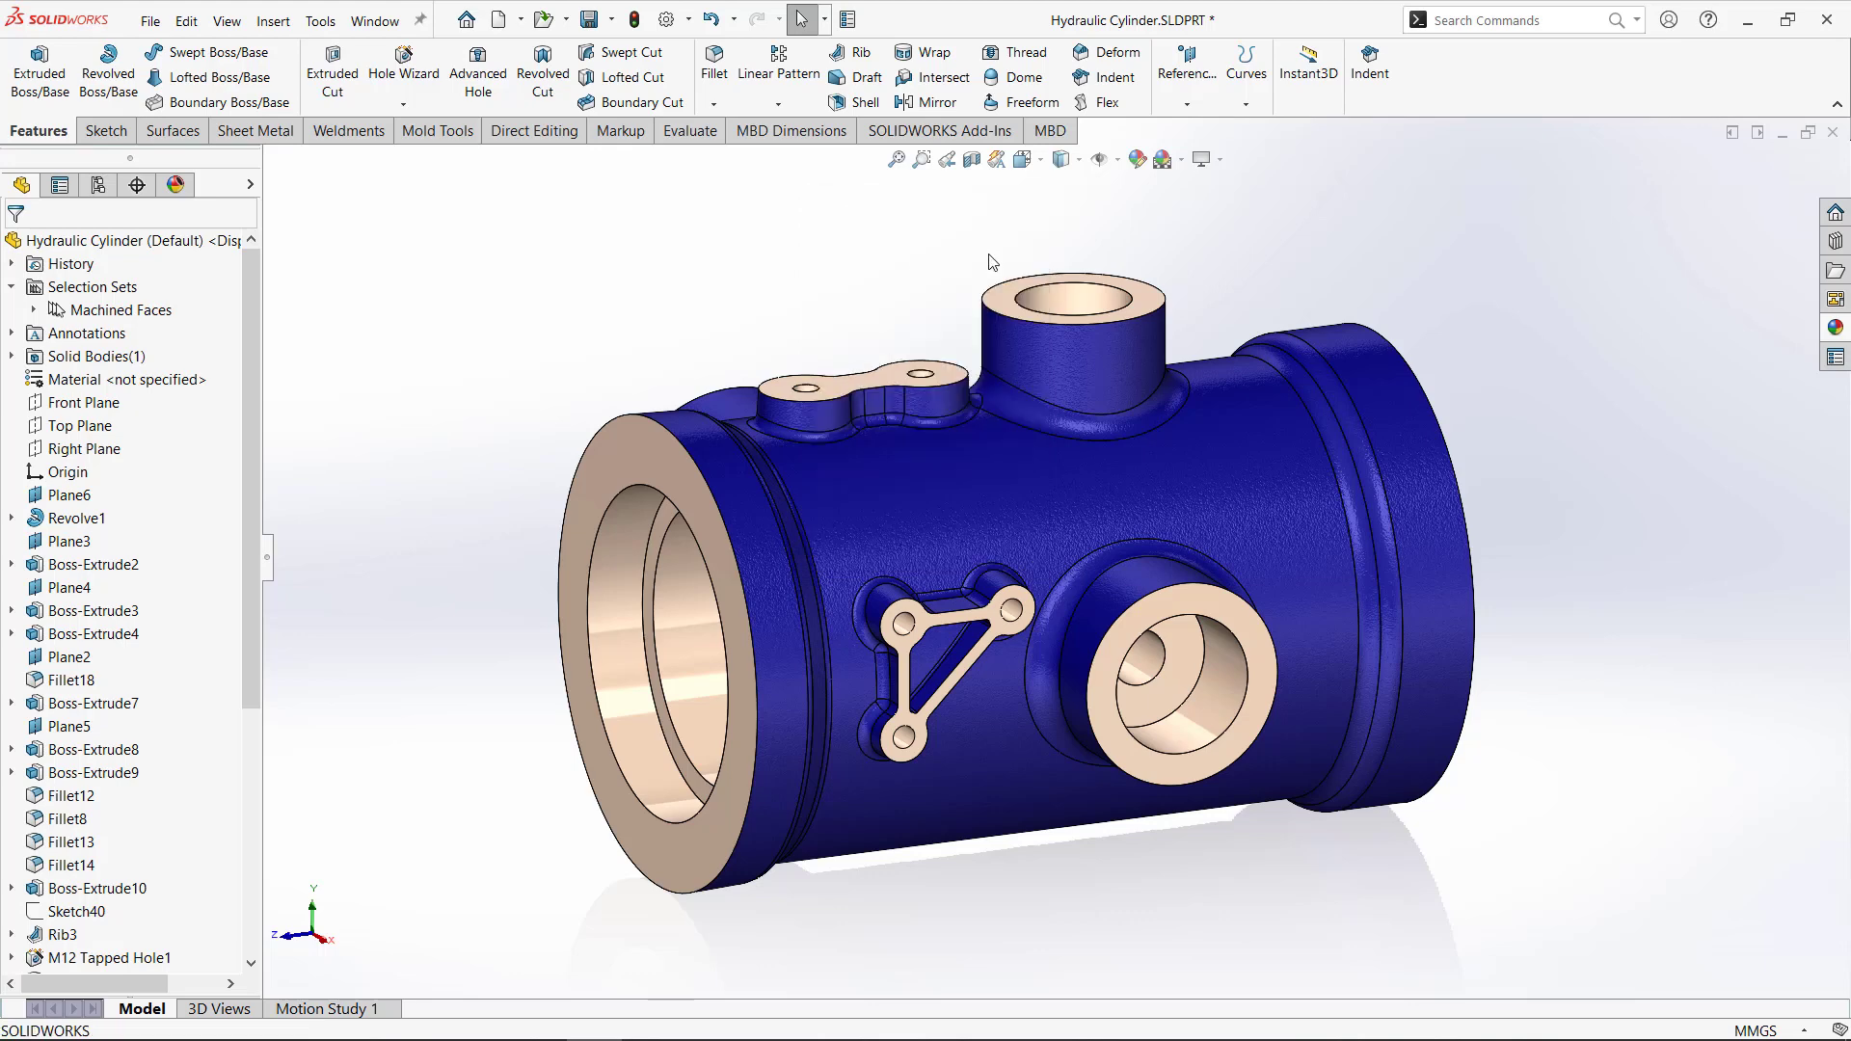
{"action": "mouse_move", "coordinate": [989, 252]}
{"action": "left_mouse_down"}
{"action": "mouse_move", "coordinate": [1097, 231]}
{"action": "mouse_move", "coordinate": [1188, 241]}
{"action": "mouse_move", "coordinate": [1215, 279]}
{"action": "mouse_move", "coordinate": [1208, 332]}
{"action": "left_mouse_up"}
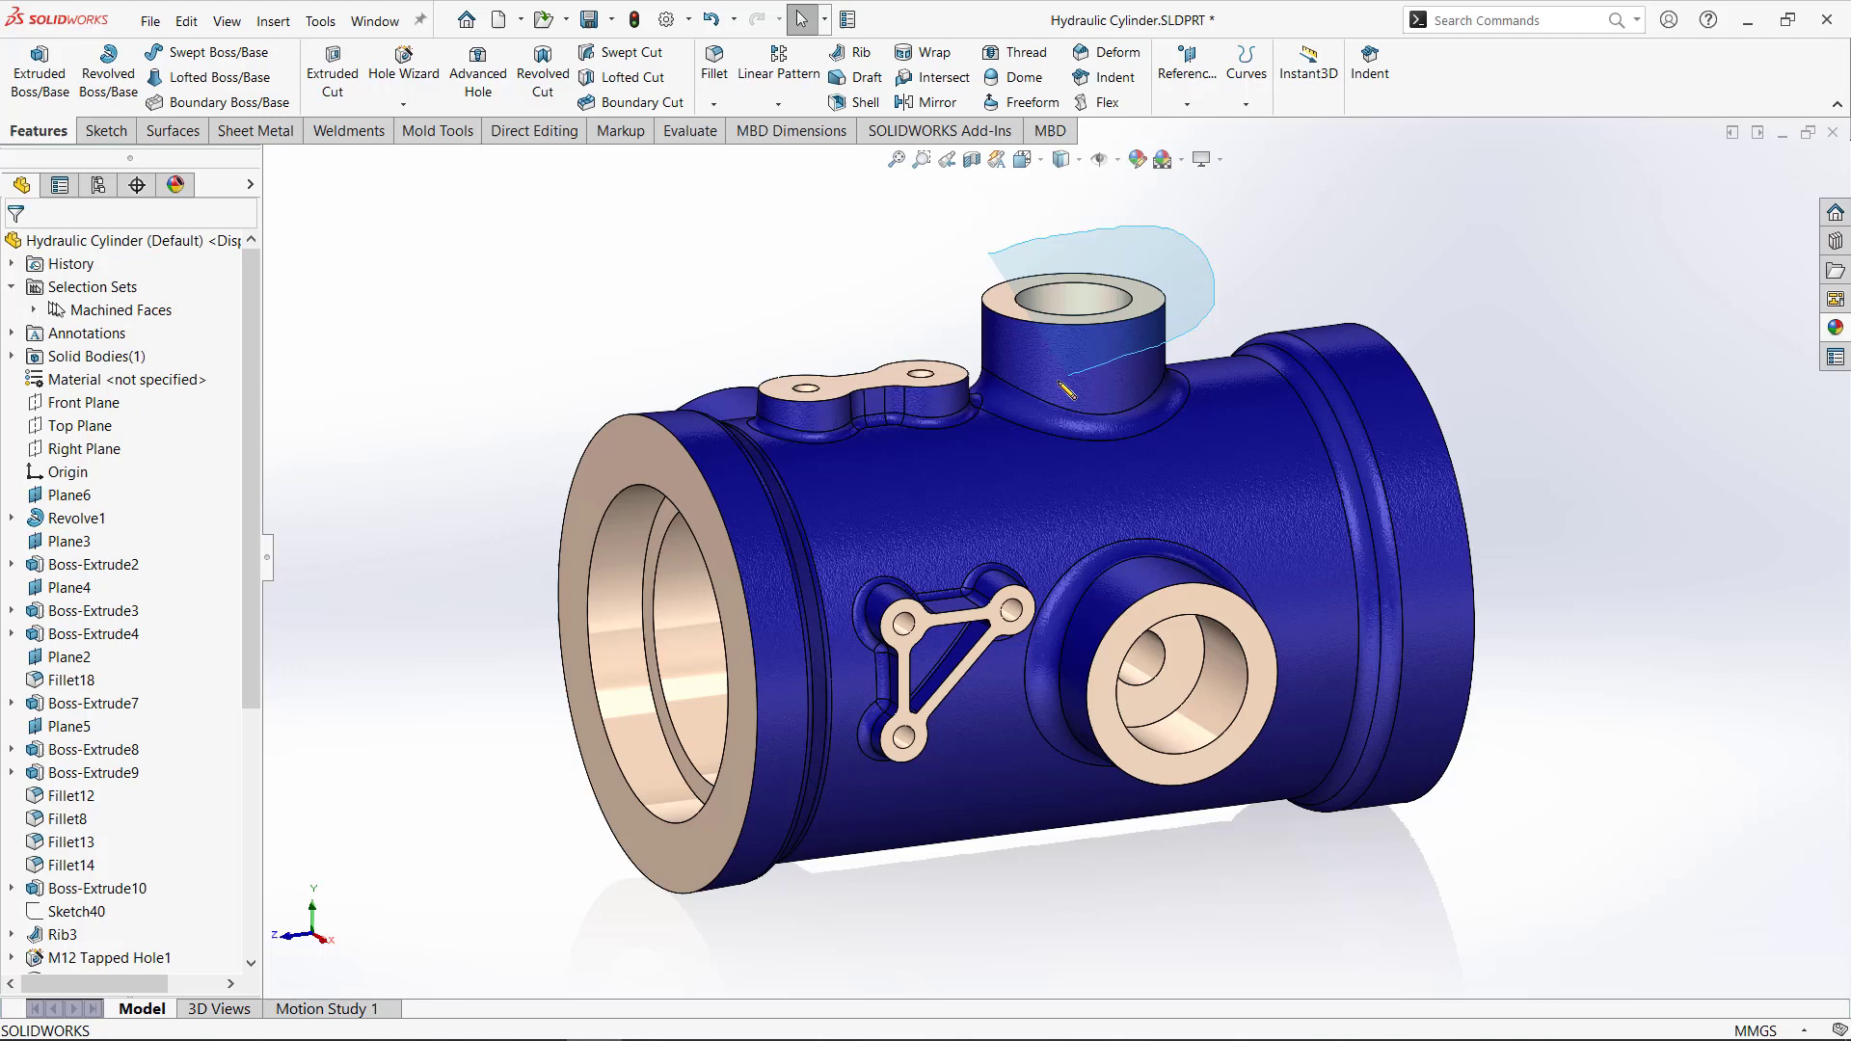
{"action": "mouse_move", "coordinate": [1065, 389]}
{"action": "left_mouse_down"}
{"action": "mouse_move", "coordinate": [985, 397]}
{"action": "mouse_move", "coordinate": [930, 258]}
{"action": "left_mouse_up"}
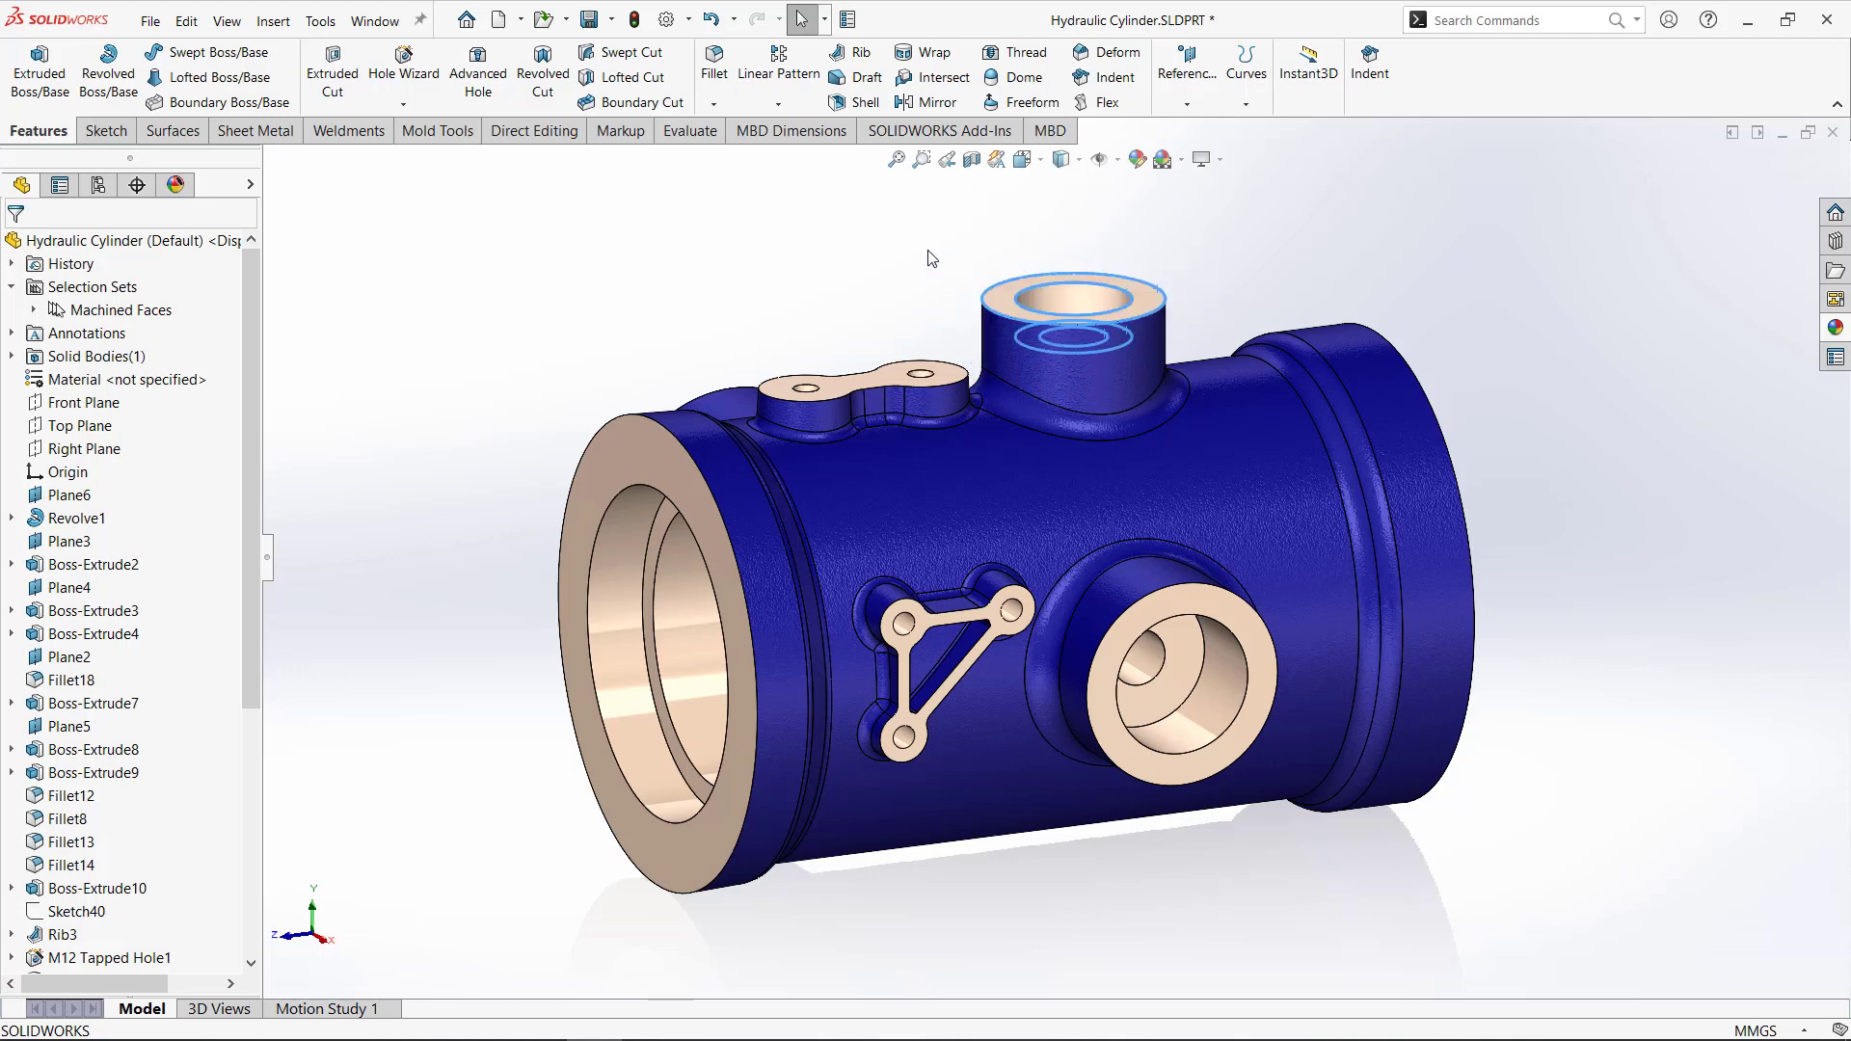
{"action": "mouse_move", "coordinate": [1111, 224]}
{"action": "left_mouse_down"}
{"action": "mouse_move", "coordinate": [1056, 232]}
{"action": "mouse_move", "coordinate": [1004, 275]}
{"action": "mouse_move", "coordinate": [1041, 352]}
{"action": "mouse_move", "coordinate": [1109, 354]}
{"action": "mouse_move", "coordinate": [1195, 272]}
{"action": "left_mouse_up"}
{"action": "mouse_move", "coordinate": [1045, 235]}
{"action": "left_mouse_down"}
{"action": "mouse_move", "coordinate": [931, 337]}
{"action": "mouse_move", "coordinate": [896, 236]}
{"action": "mouse_move", "coordinate": [1213, 238]}
{"action": "mouse_move", "coordinate": [1138, 363]}
{"action": "mouse_move", "coordinate": [948, 317]}
{"action": "mouse_move", "coordinate": [950, 245]}
{"action": "mouse_move", "coordinate": [1003, 224]}
{"action": "mouse_move", "coordinate": [983, 342]}
{"action": "mouse_move", "coordinate": [1178, 327]}
{"action": "mouse_move", "coordinate": [1082, 229]}
{"action": "mouse_move", "coordinate": [1116, 214]}
{"action": "left_mouse_up"}
{"action": "left_click", "coordinate": [1203, 233]}
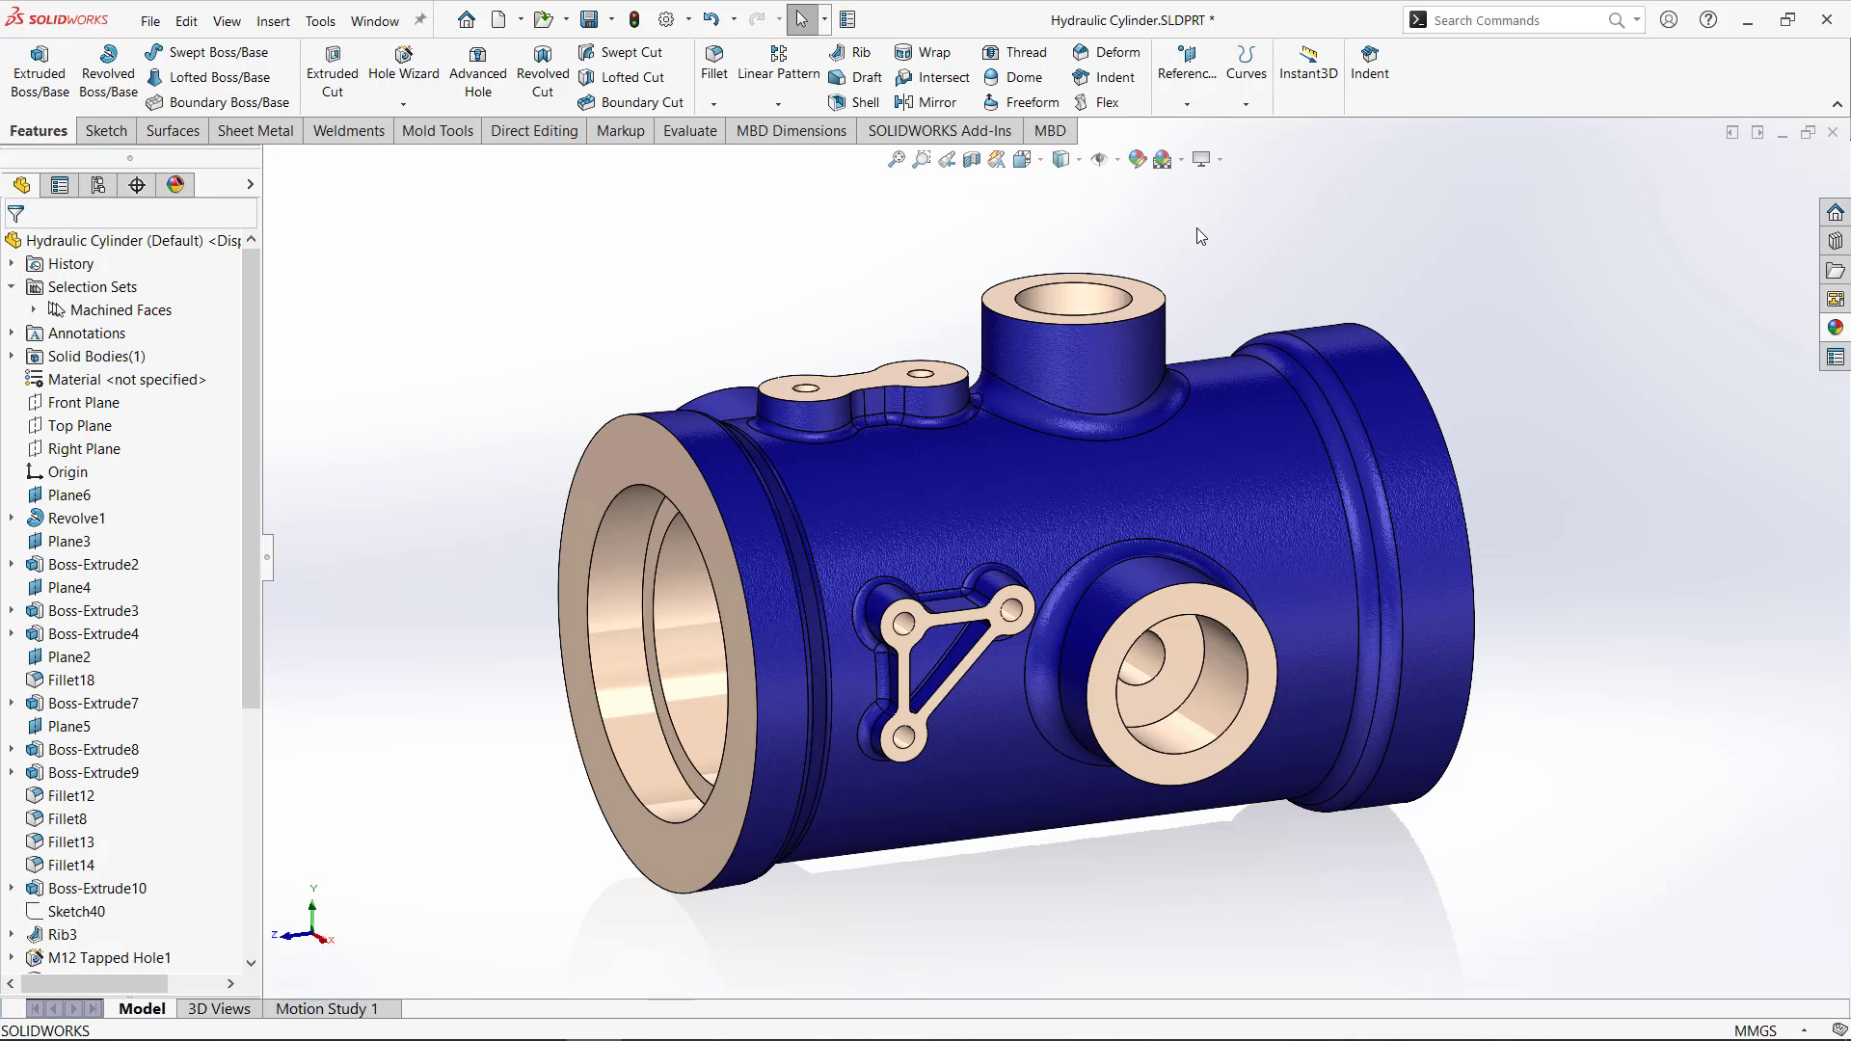
Turn on Filter Faces from the Selection Filters list in the shortcut menu.
{"action": "right_click", "coordinate": [932, 281]}
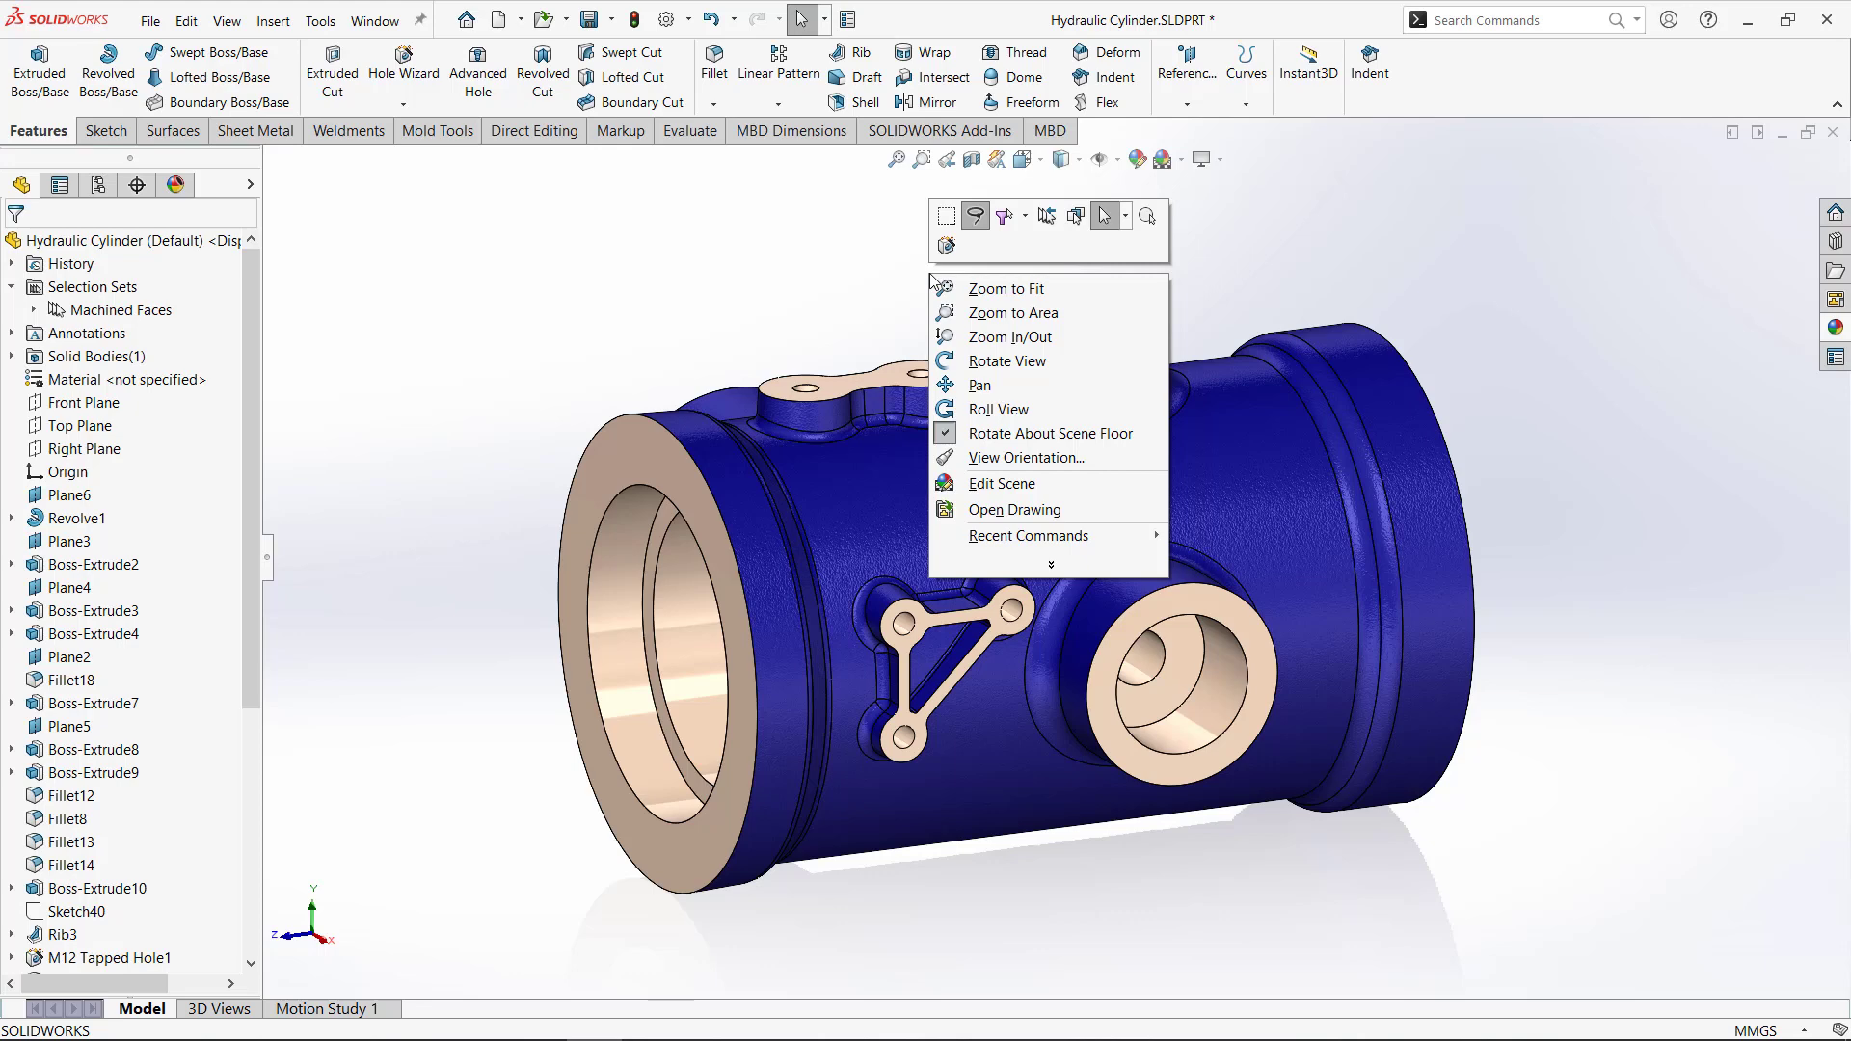
{"action": "left_click", "coordinate": [1028, 218]}
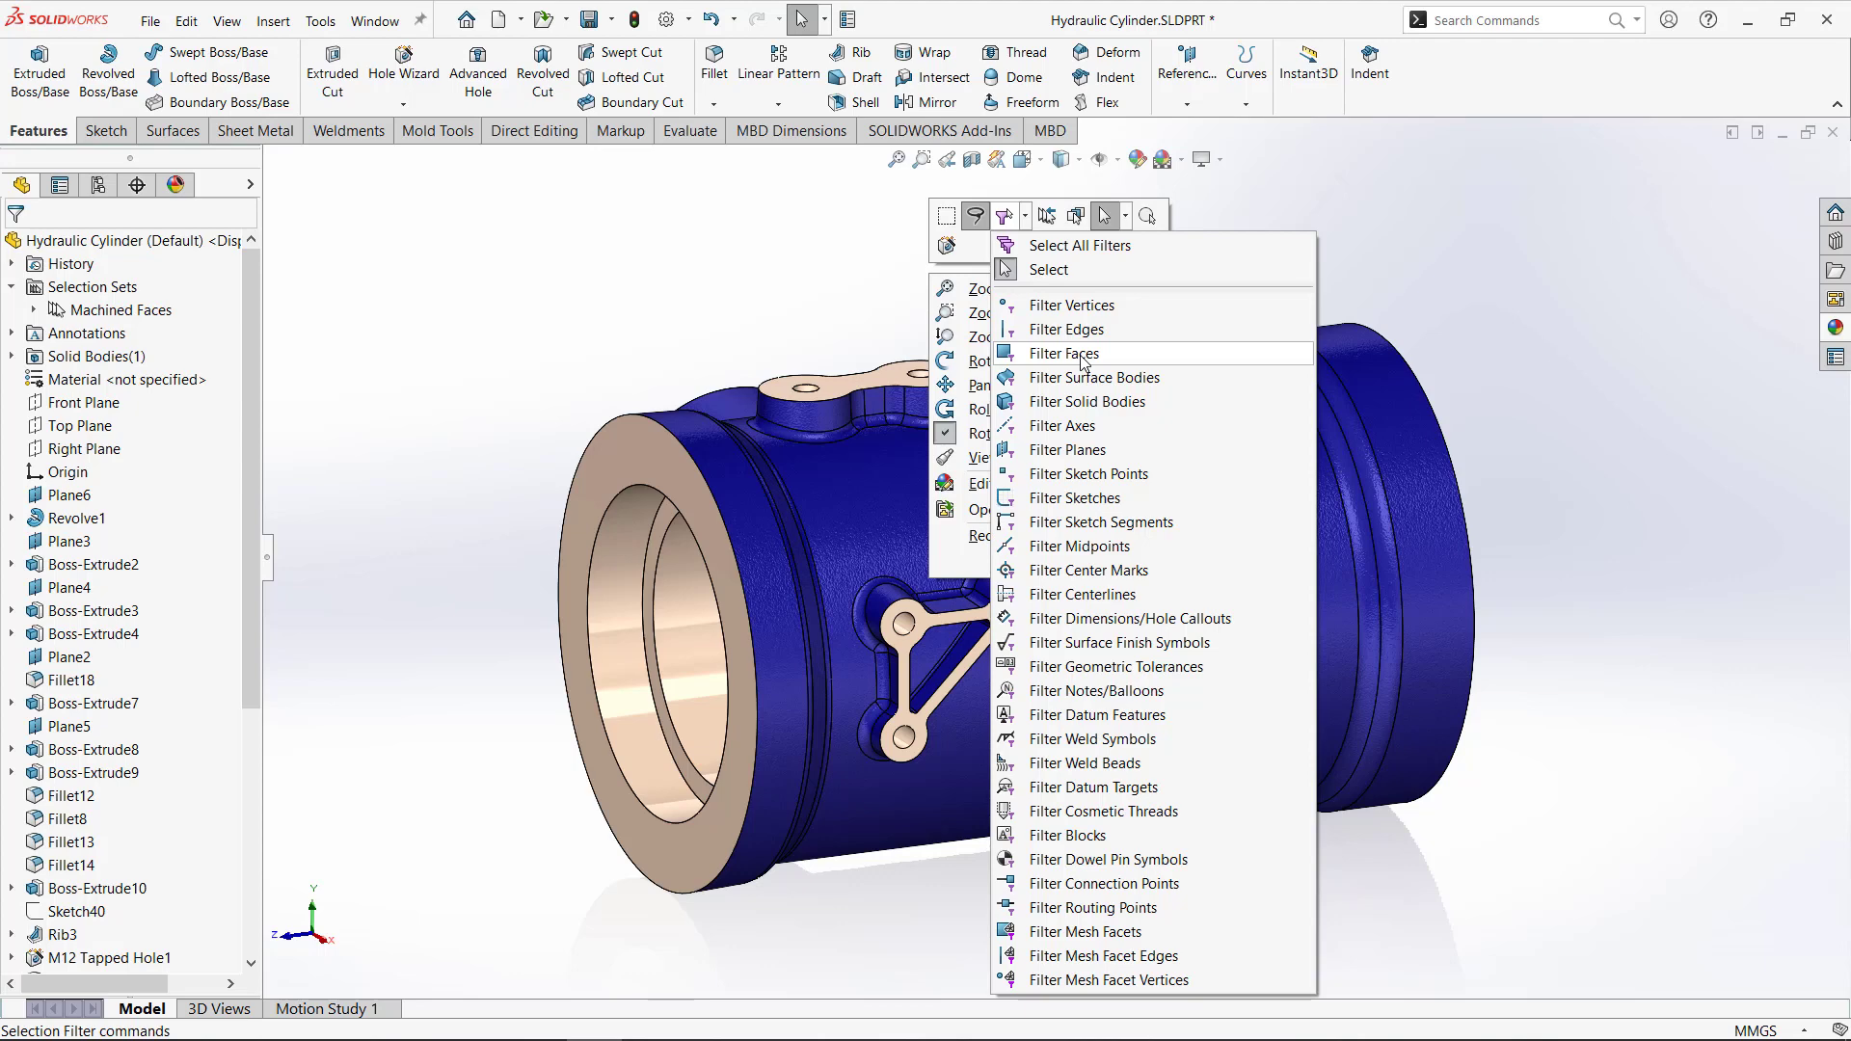
{"action": "left_click", "coordinate": [1084, 357]}
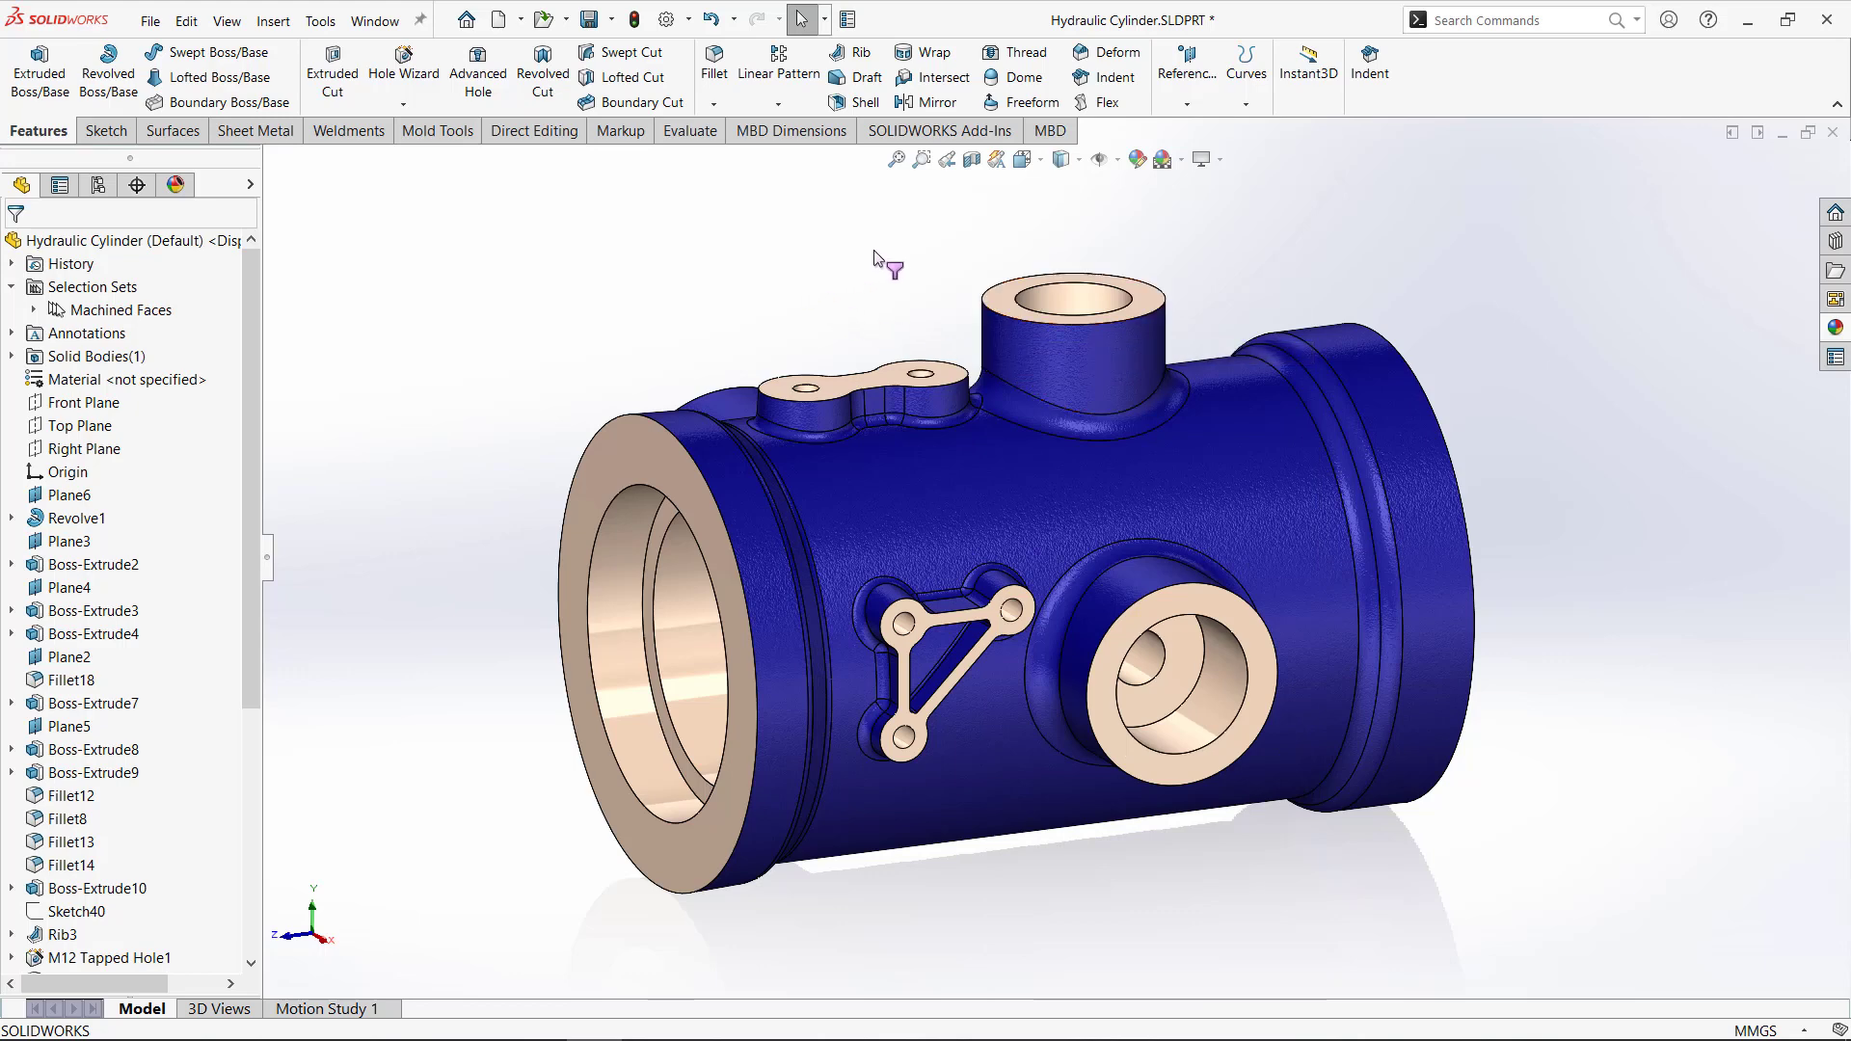
{"action": "mouse_move", "coordinate": [973, 250]}
{"action": "left_mouse_down"}
{"action": "mouse_move", "coordinate": [1201, 238]}
{"action": "mouse_move", "coordinate": [1199, 303]}
{"action": "mouse_move", "coordinate": [950, 398]}
{"action": "mouse_move", "coordinate": [741, 403]}
{"action": "mouse_move", "coordinate": [715, 325]}
{"action": "mouse_move", "coordinate": [743, 279]}
{"action": "mouse_move", "coordinate": [896, 219]}
{"action": "left_mouse_up"}
{"action": "middle_click_drag", "start_coordinate": [893, 247], "coordinate": [916, 328]}
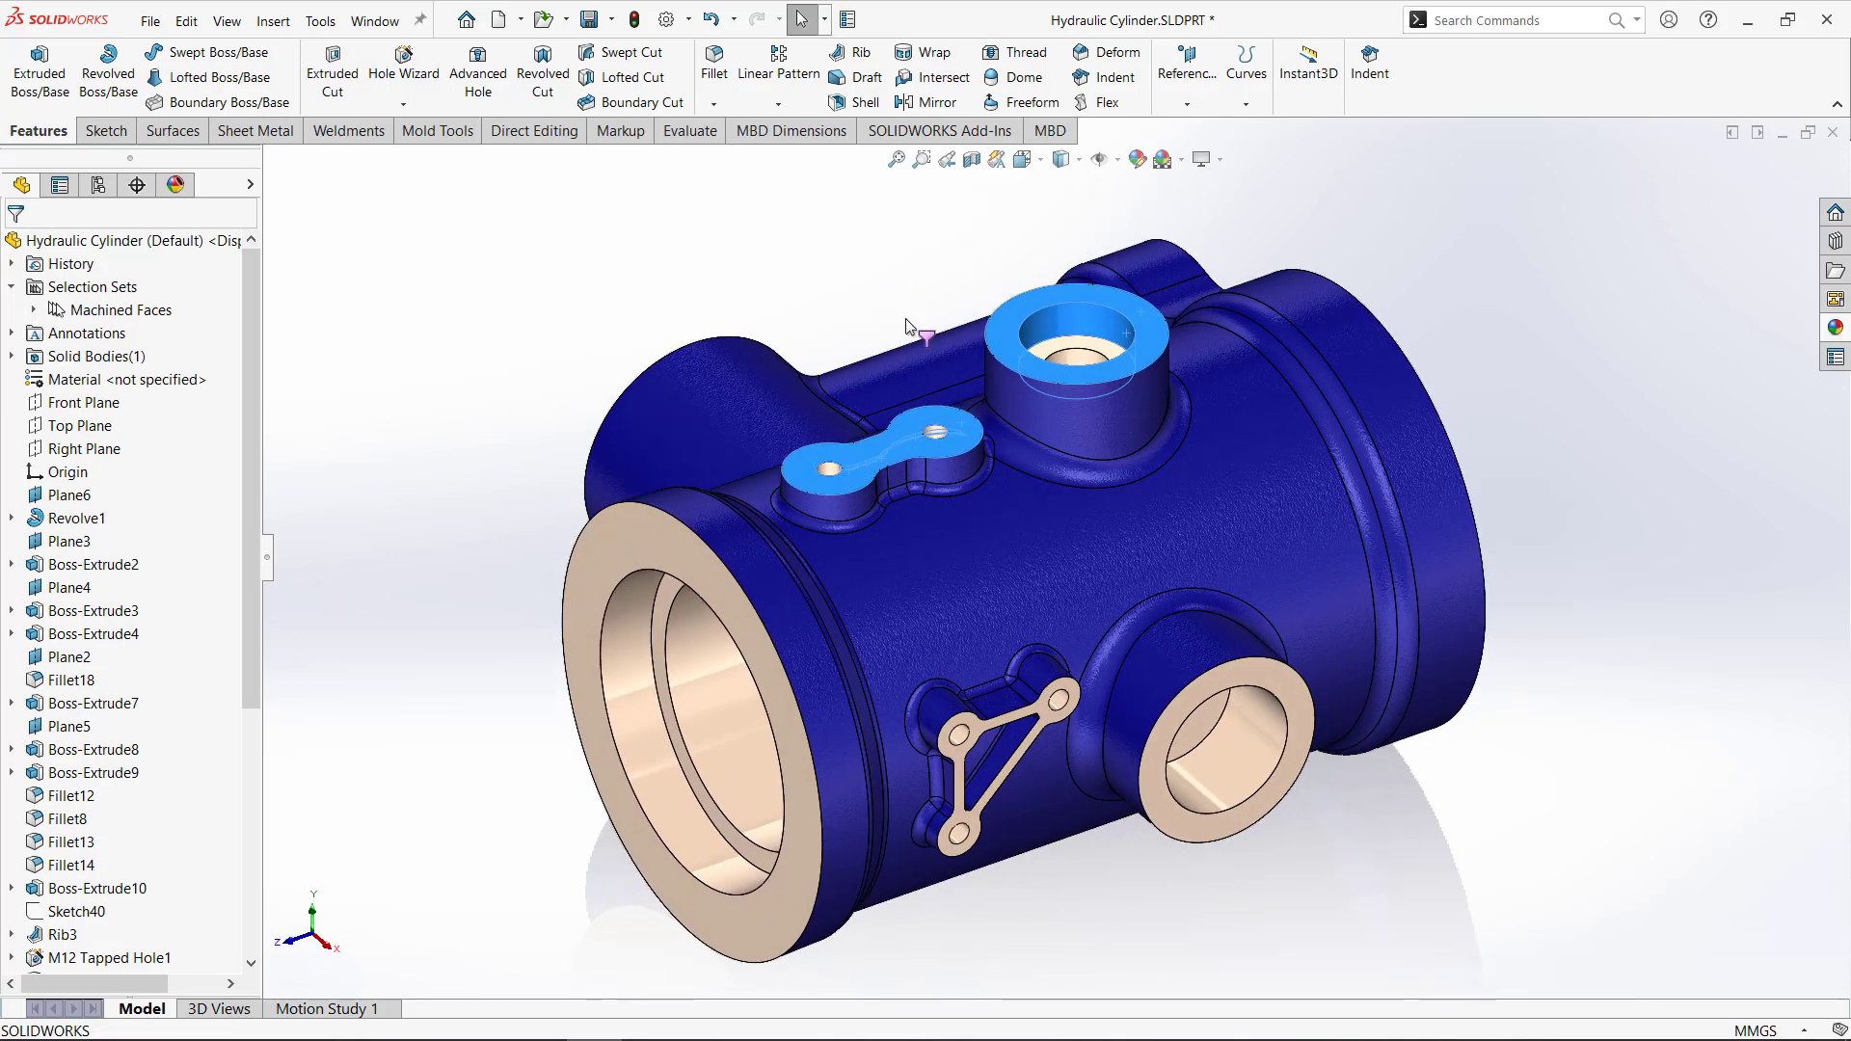
{"action": "left_click", "coordinate": [1051, 346], "text": "ctrl"}
{"action": "left_click", "coordinate": [934, 439], "text": "ctrl"}
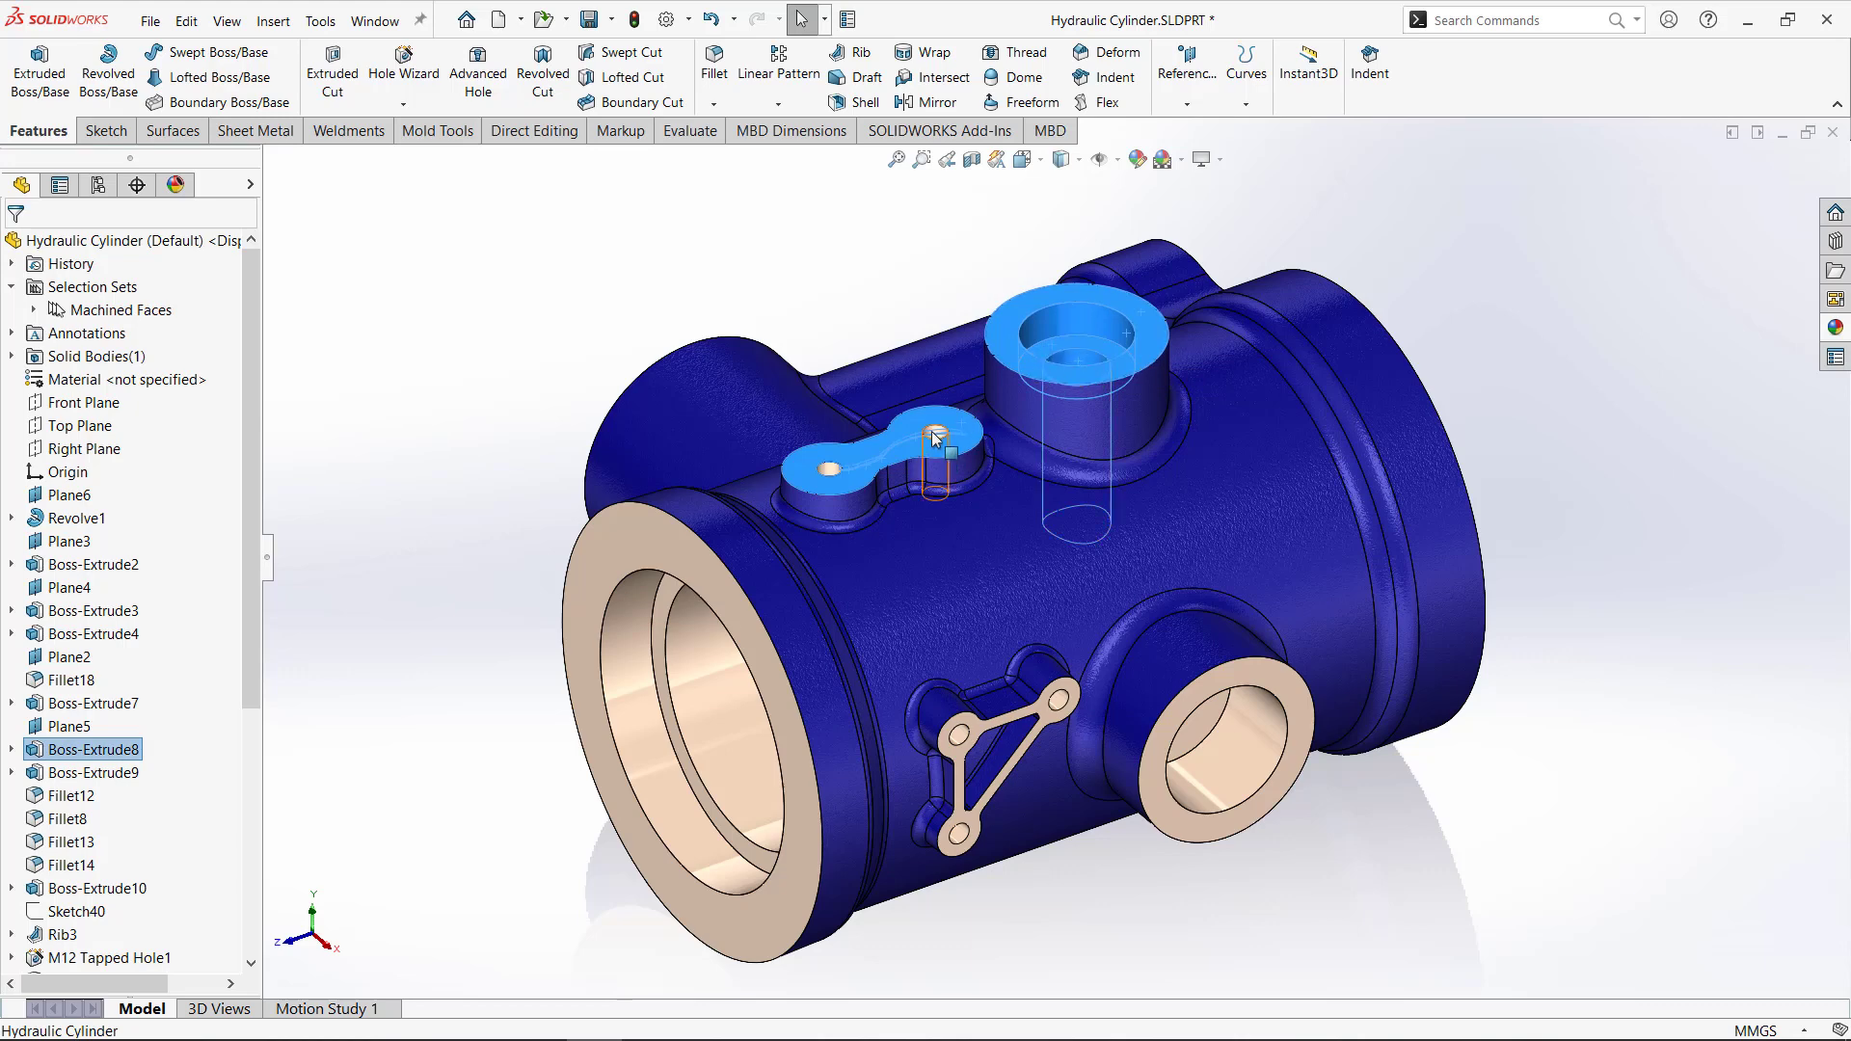
{"action": "left_click", "coordinate": [832, 479], "text": "ctrl"}
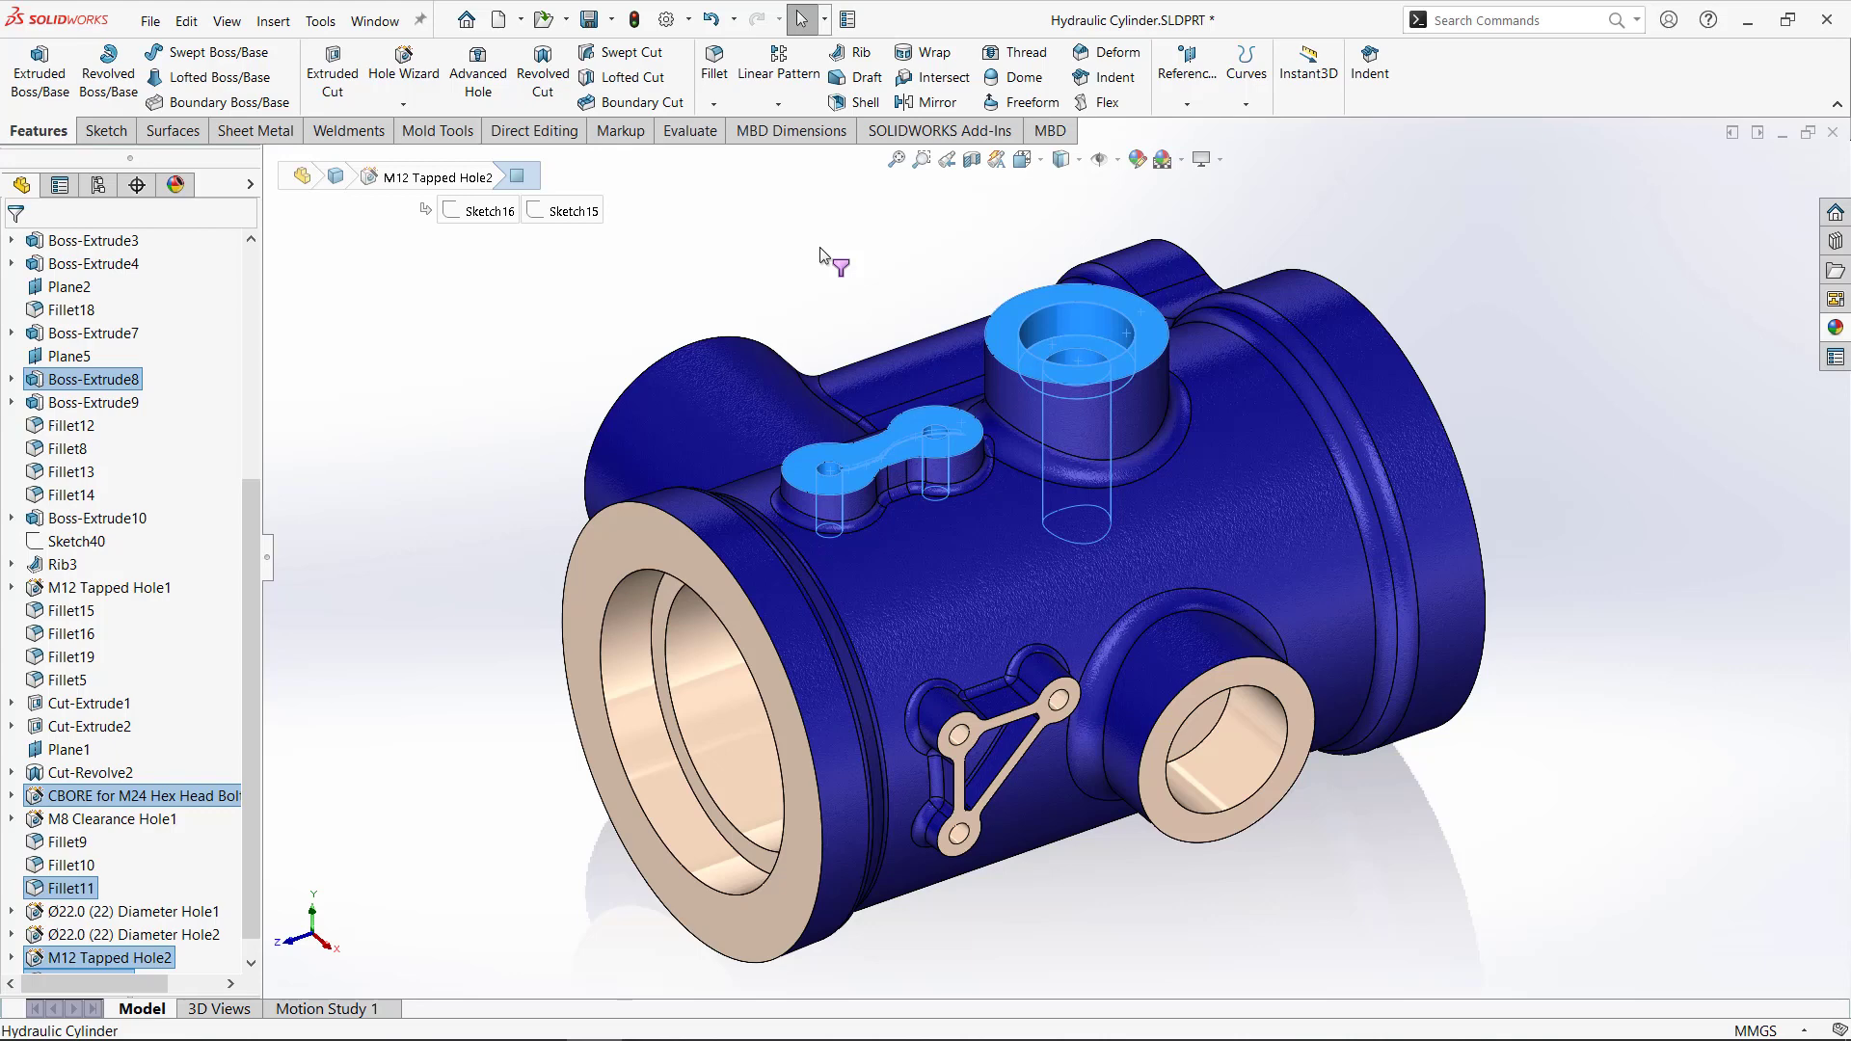
{"action": "key", "text": "Escape"}
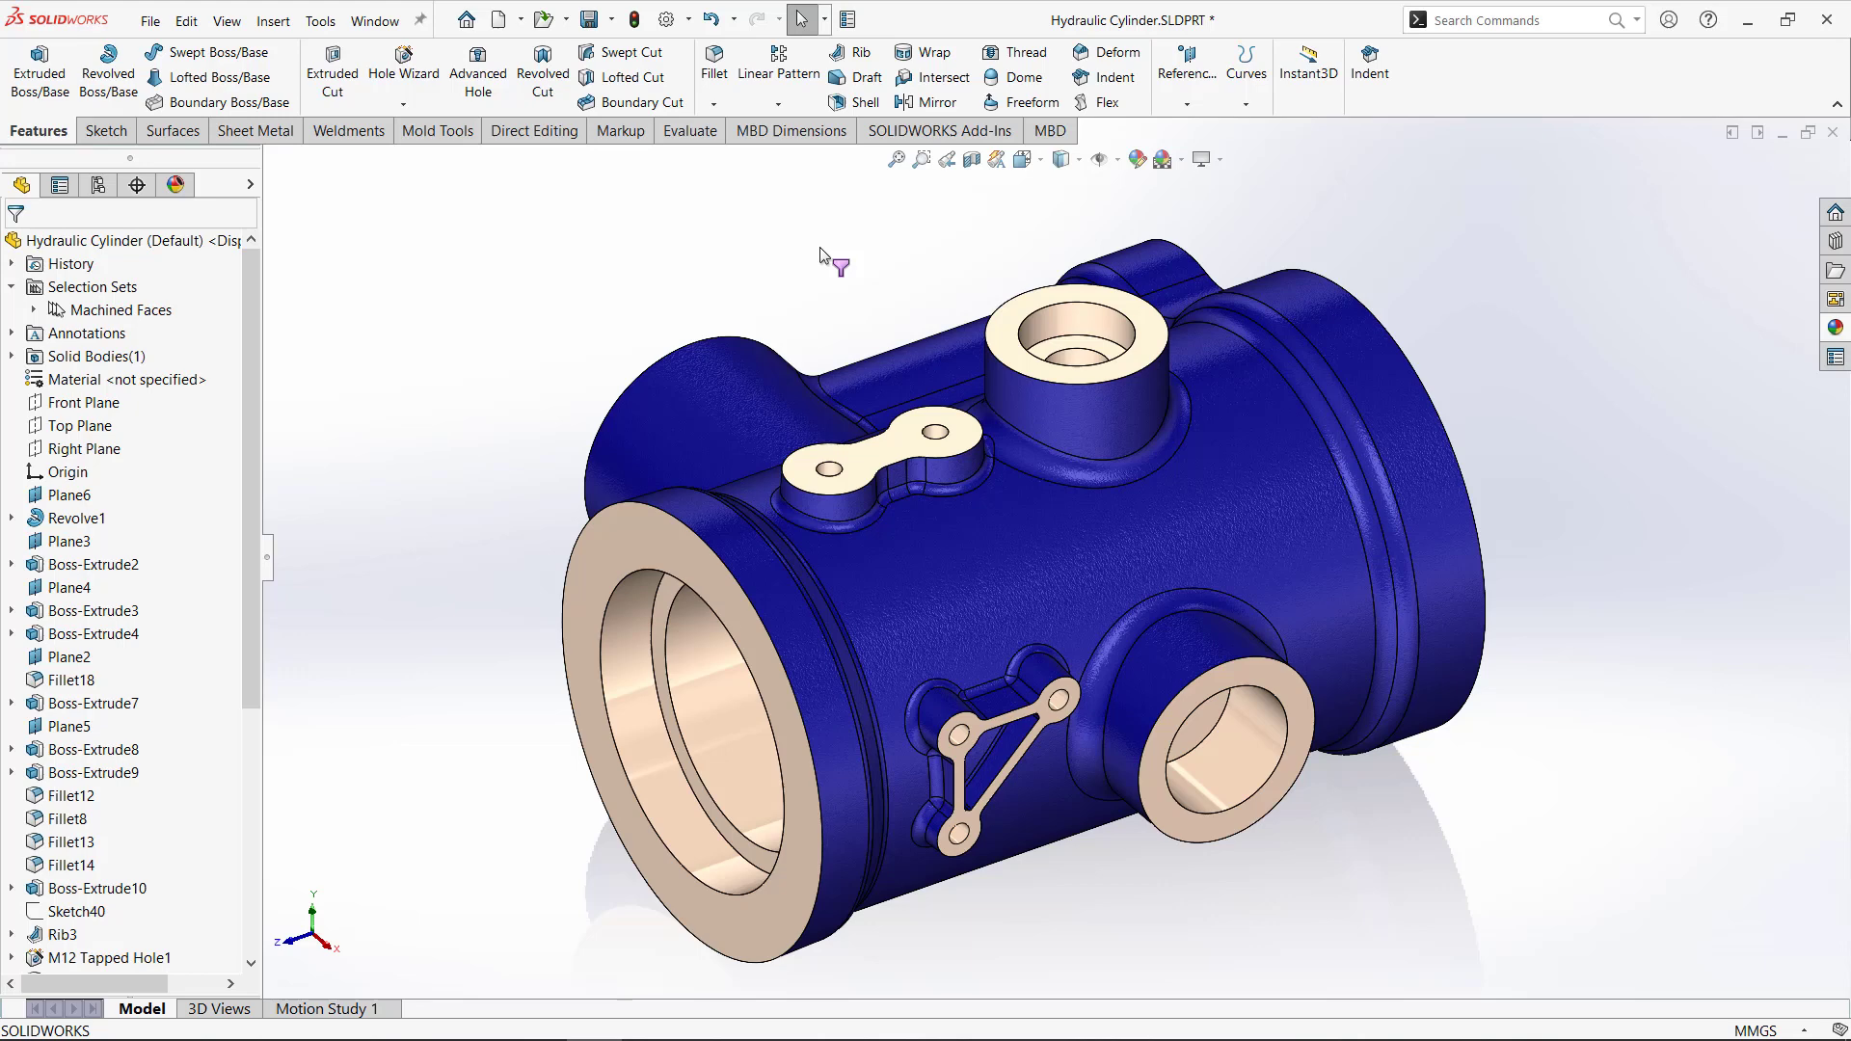
{"action": "right_click", "coordinate": [876, 230]}
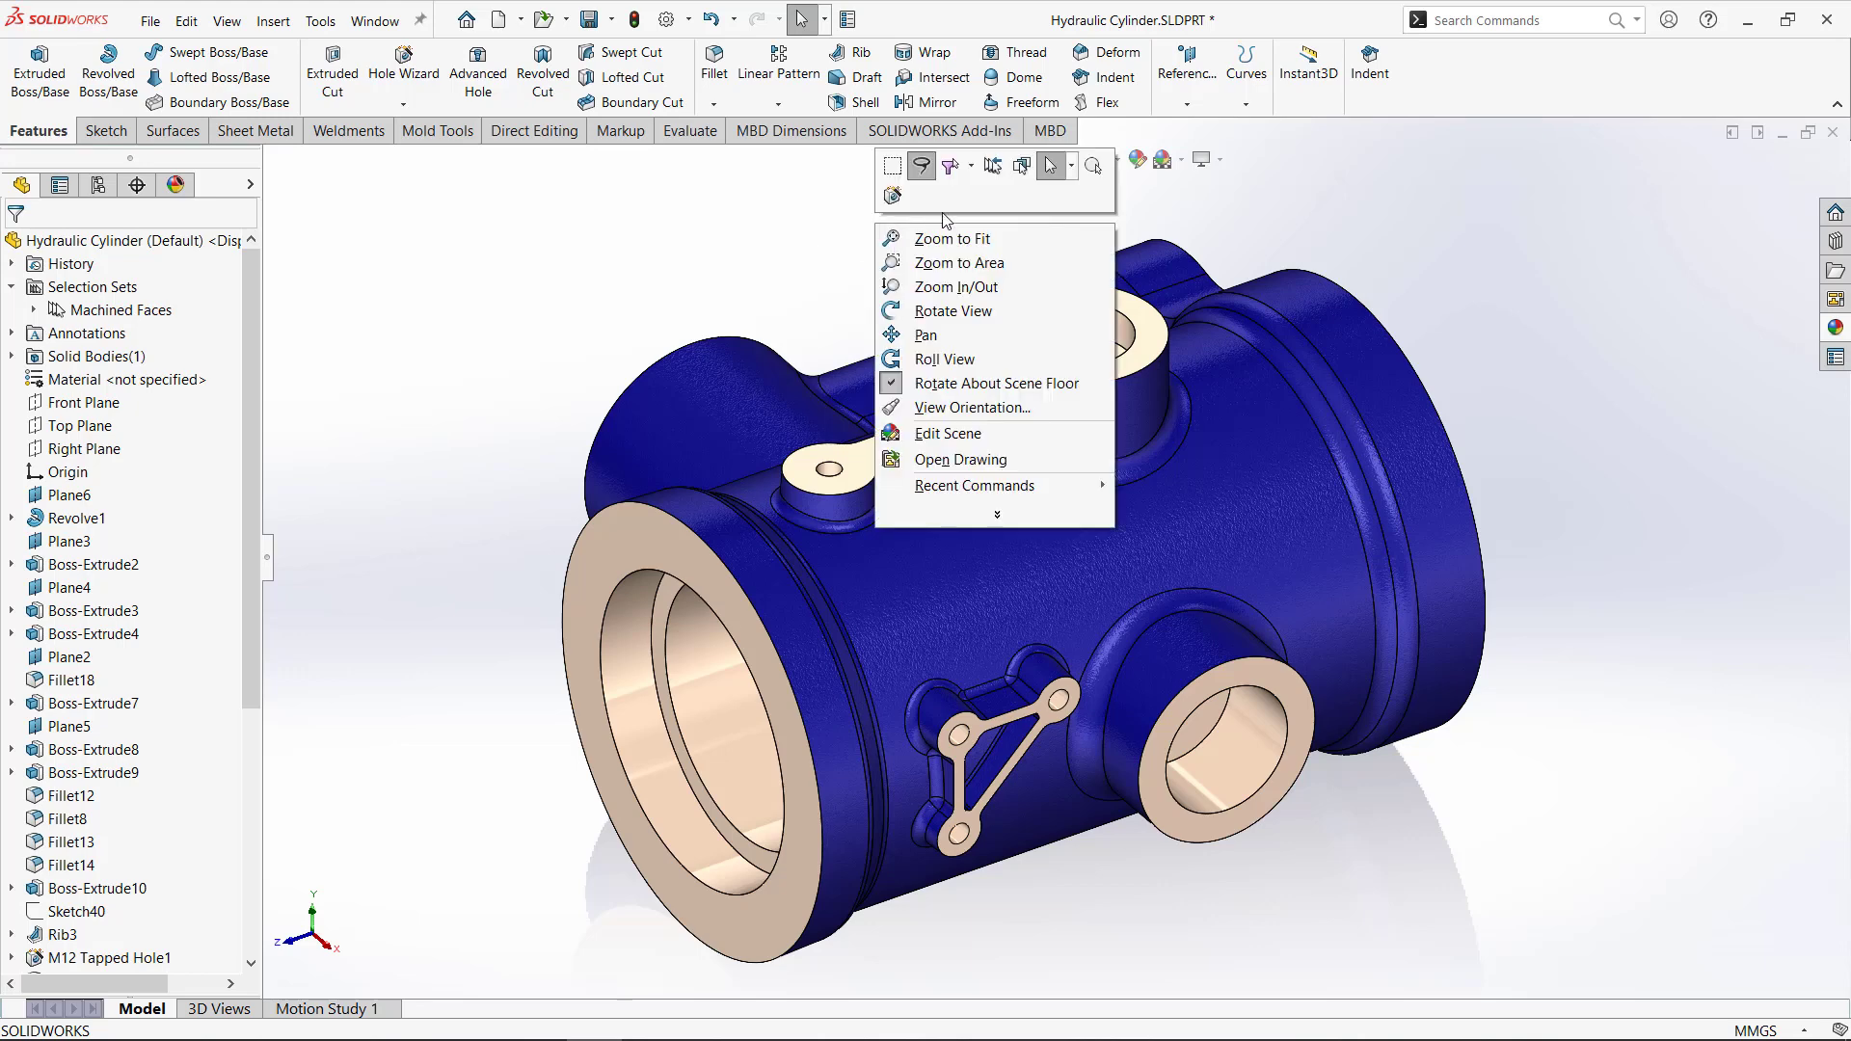
{"action": "left_click", "coordinate": [993, 169]}
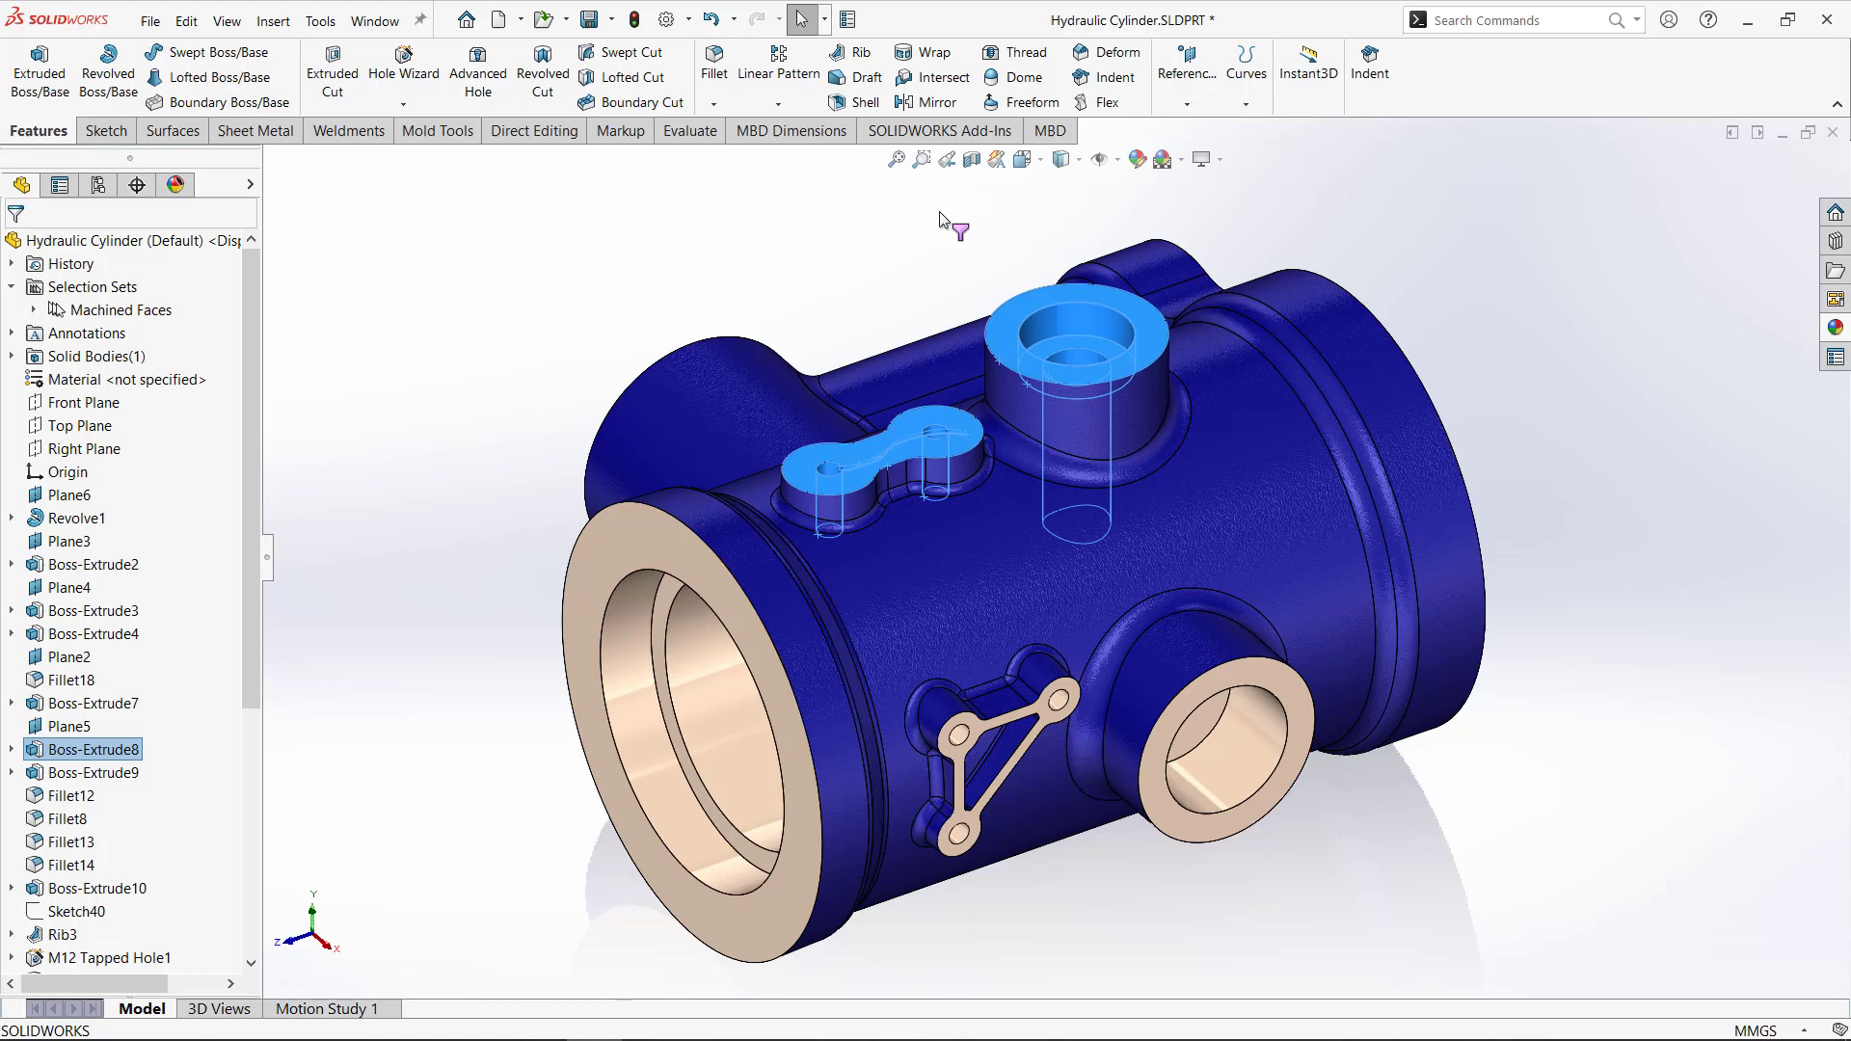
{"action": "key", "text": "Escape"}
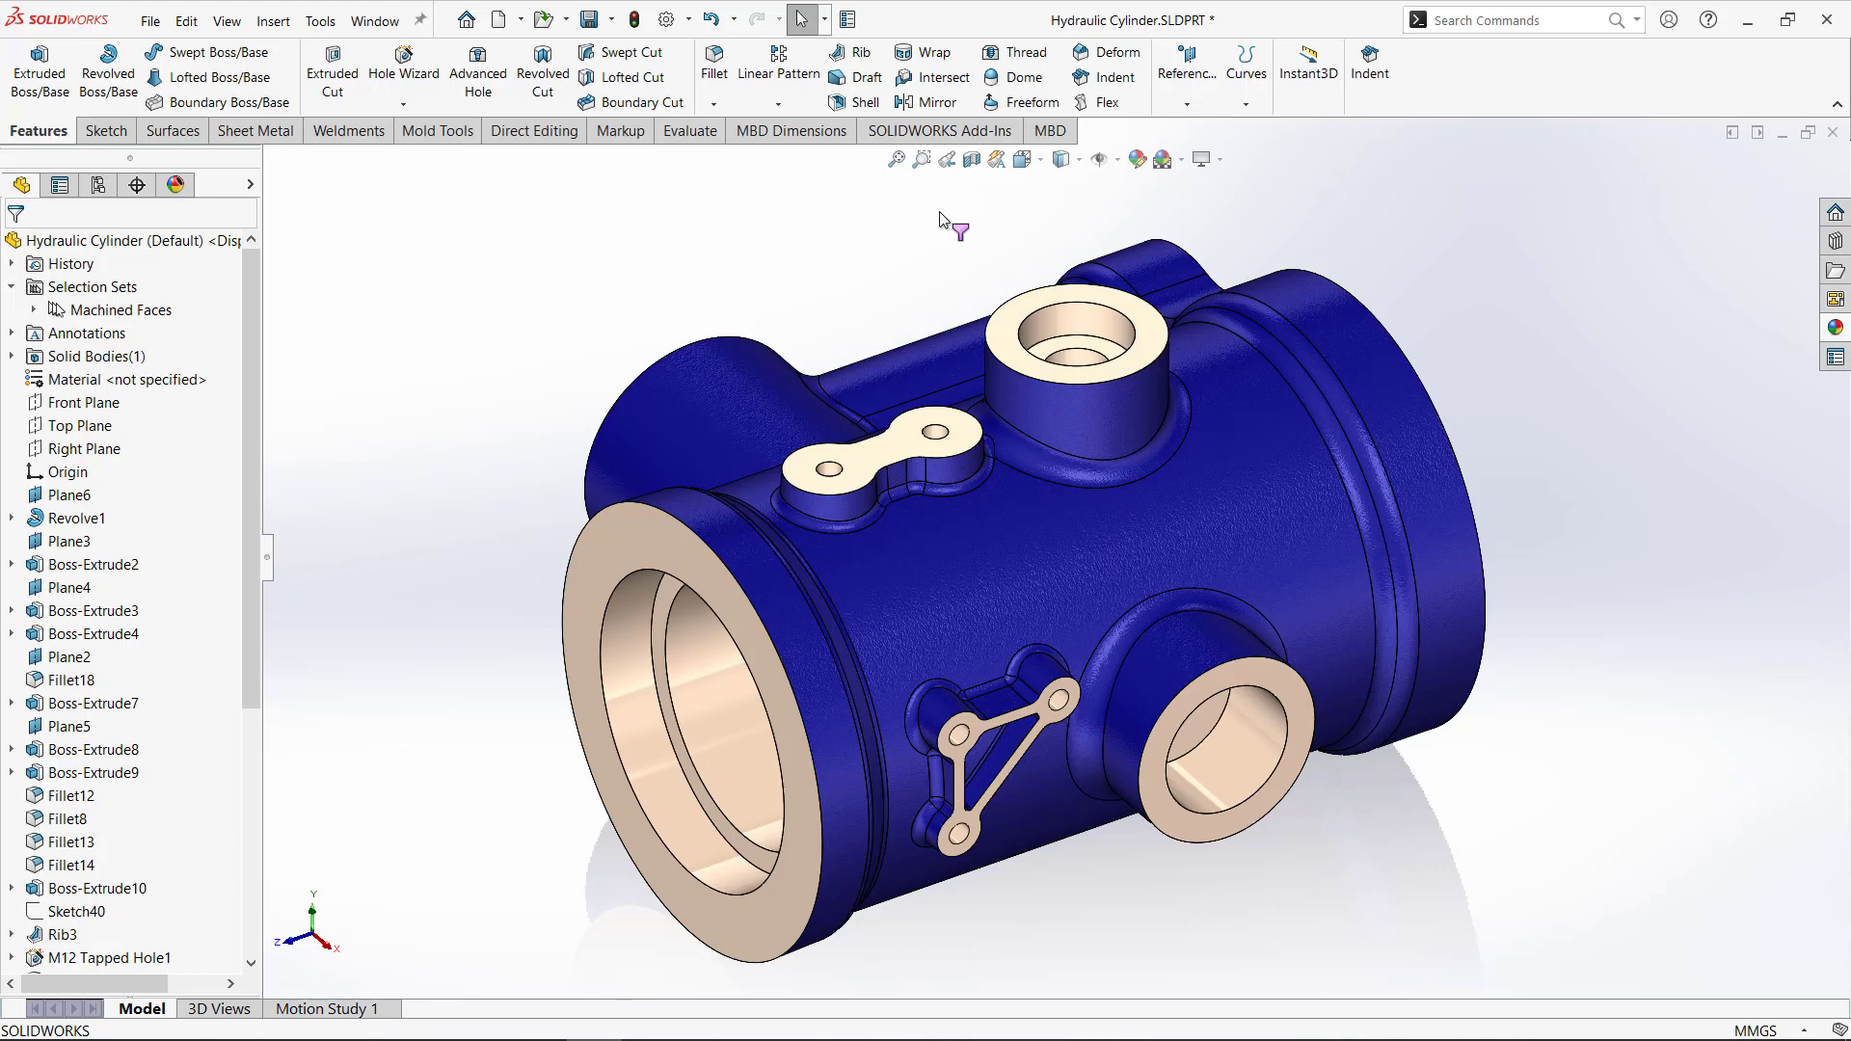
Toggle Filter Faces off in the shortcut menu's Selection Filters list.
{"action": "right_click", "coordinate": [940, 217]}
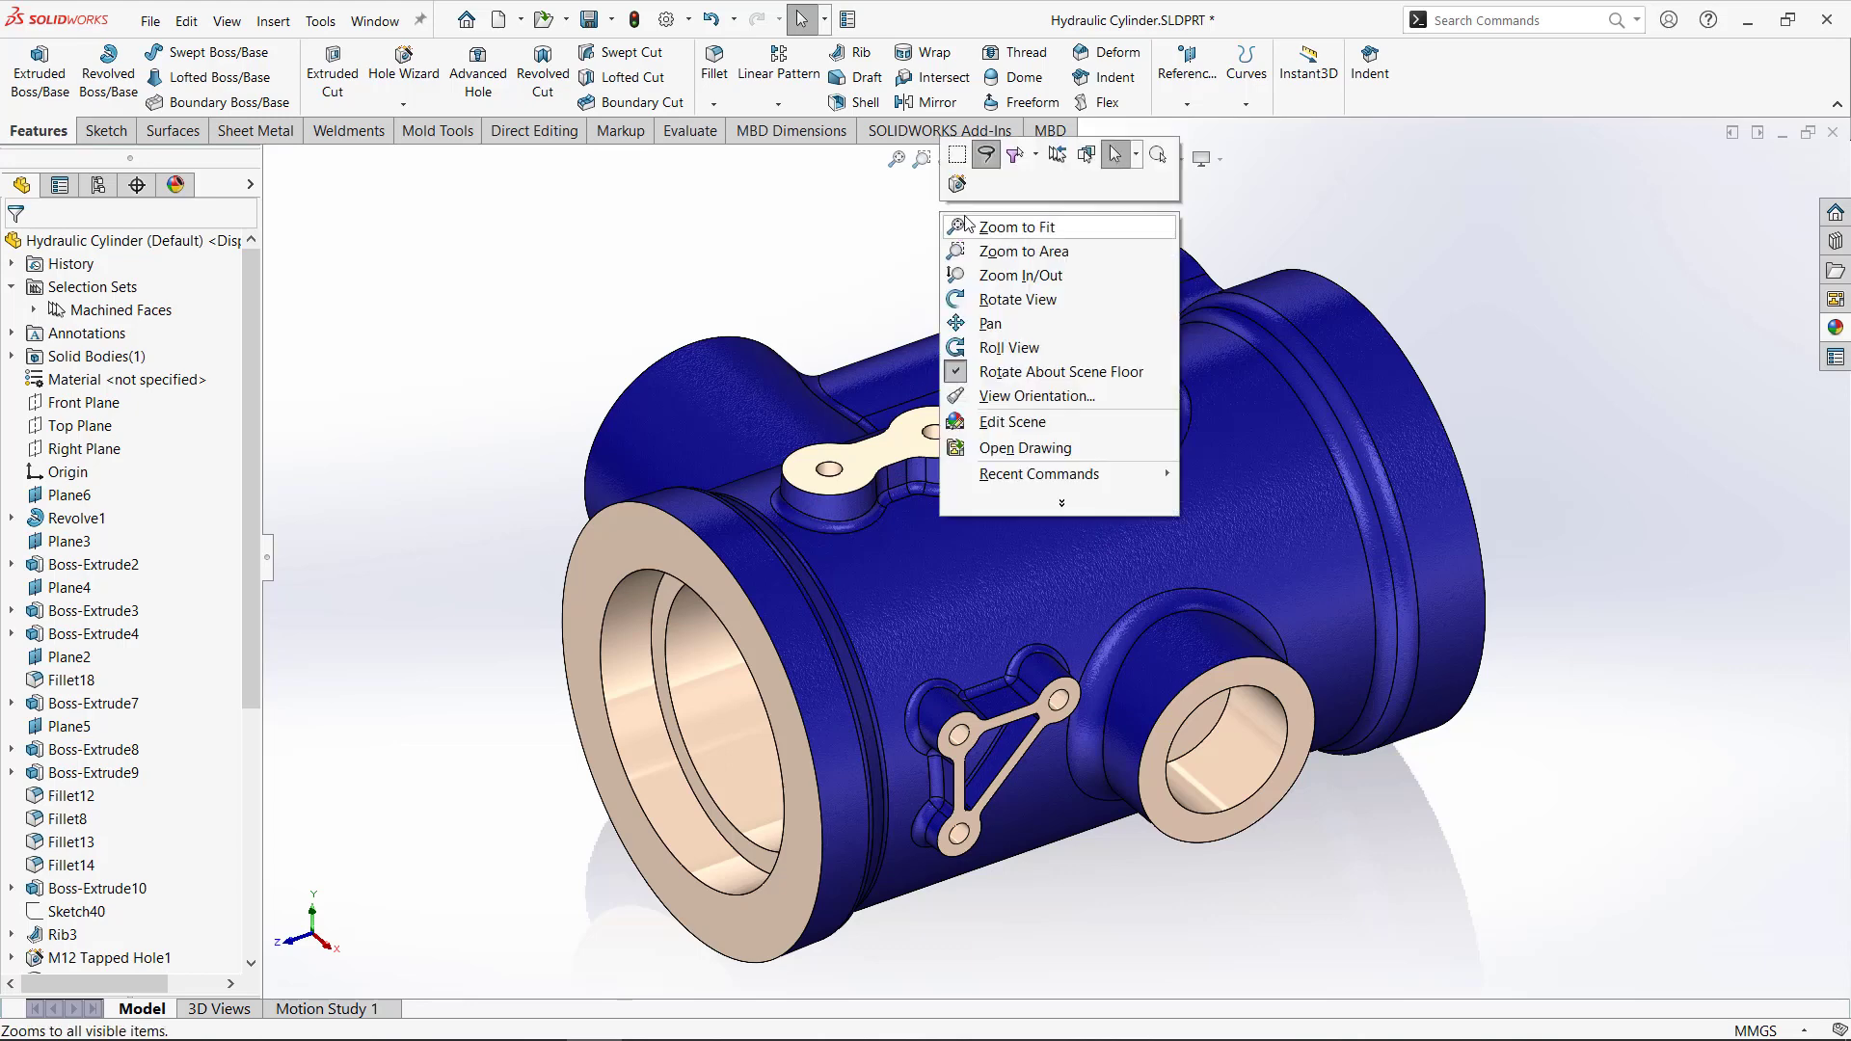
{"action": "left_click", "coordinate": [1036, 157]}
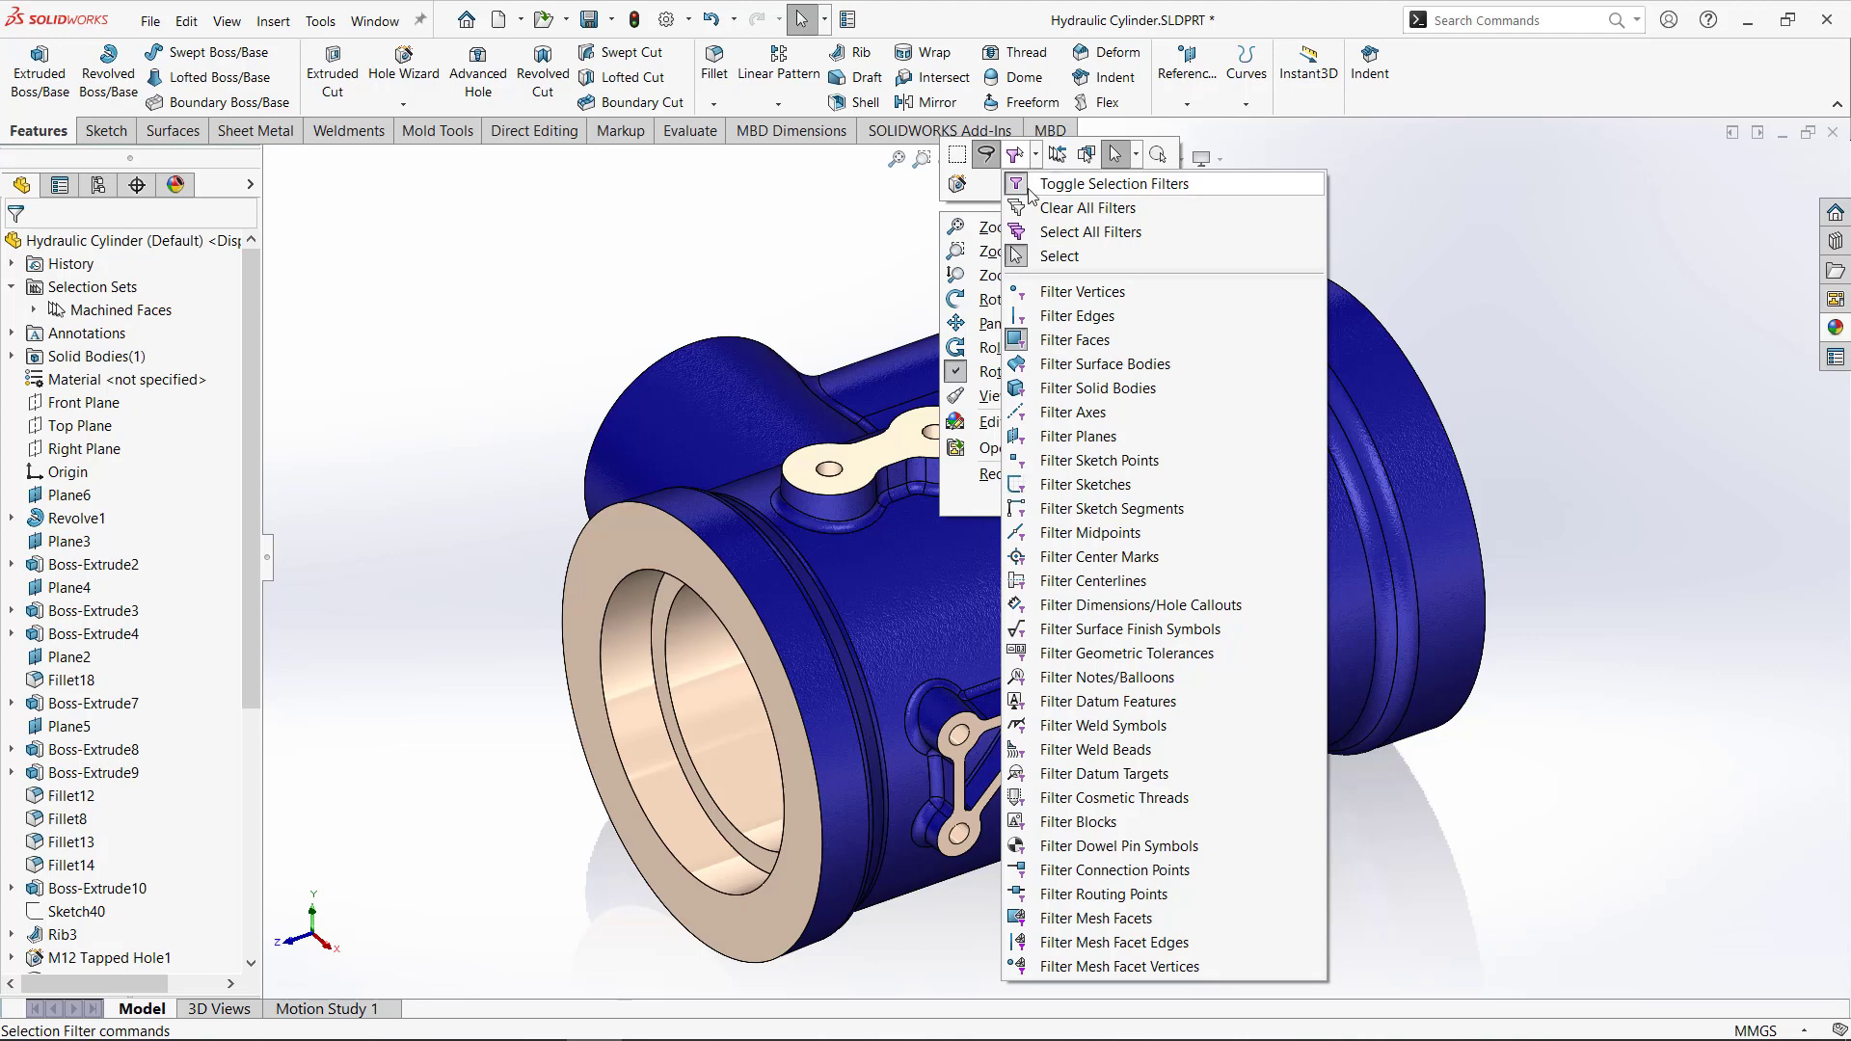
{"action": "left_click", "coordinate": [1037, 340]}
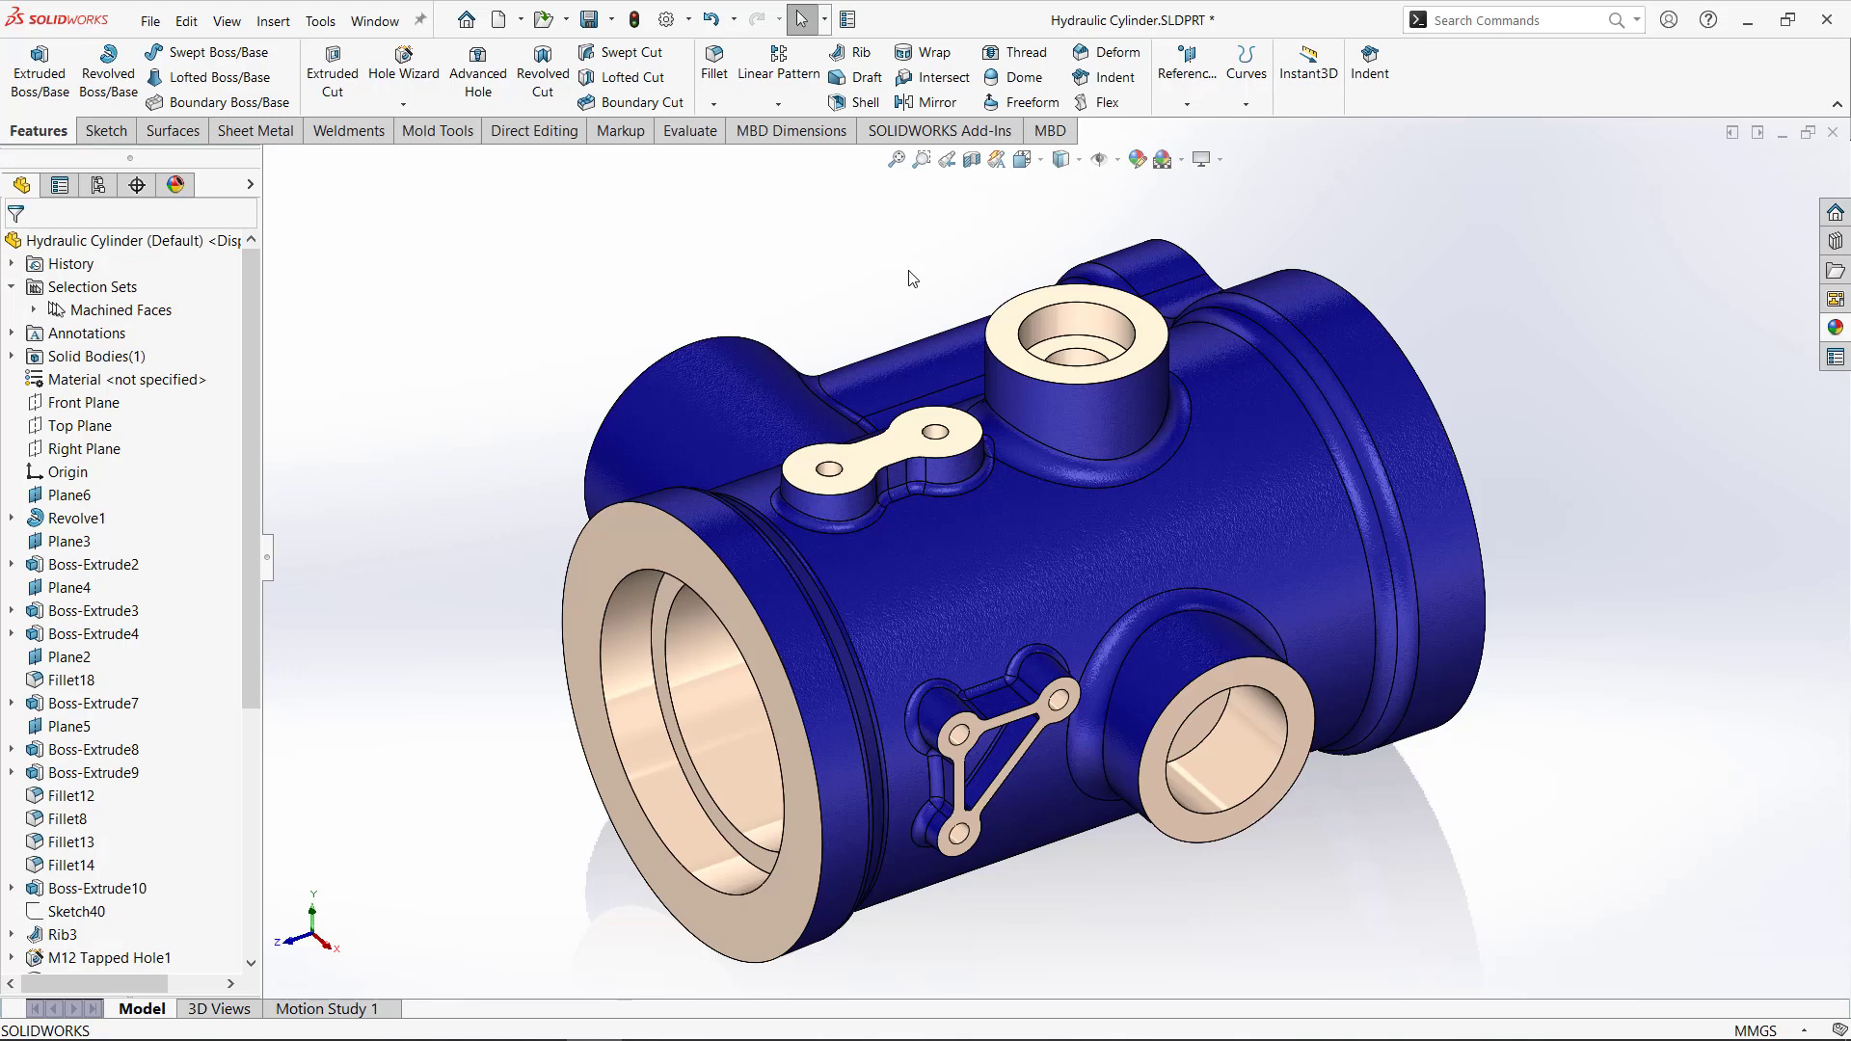
{"action": "right_click", "coordinate": [953, 213]}
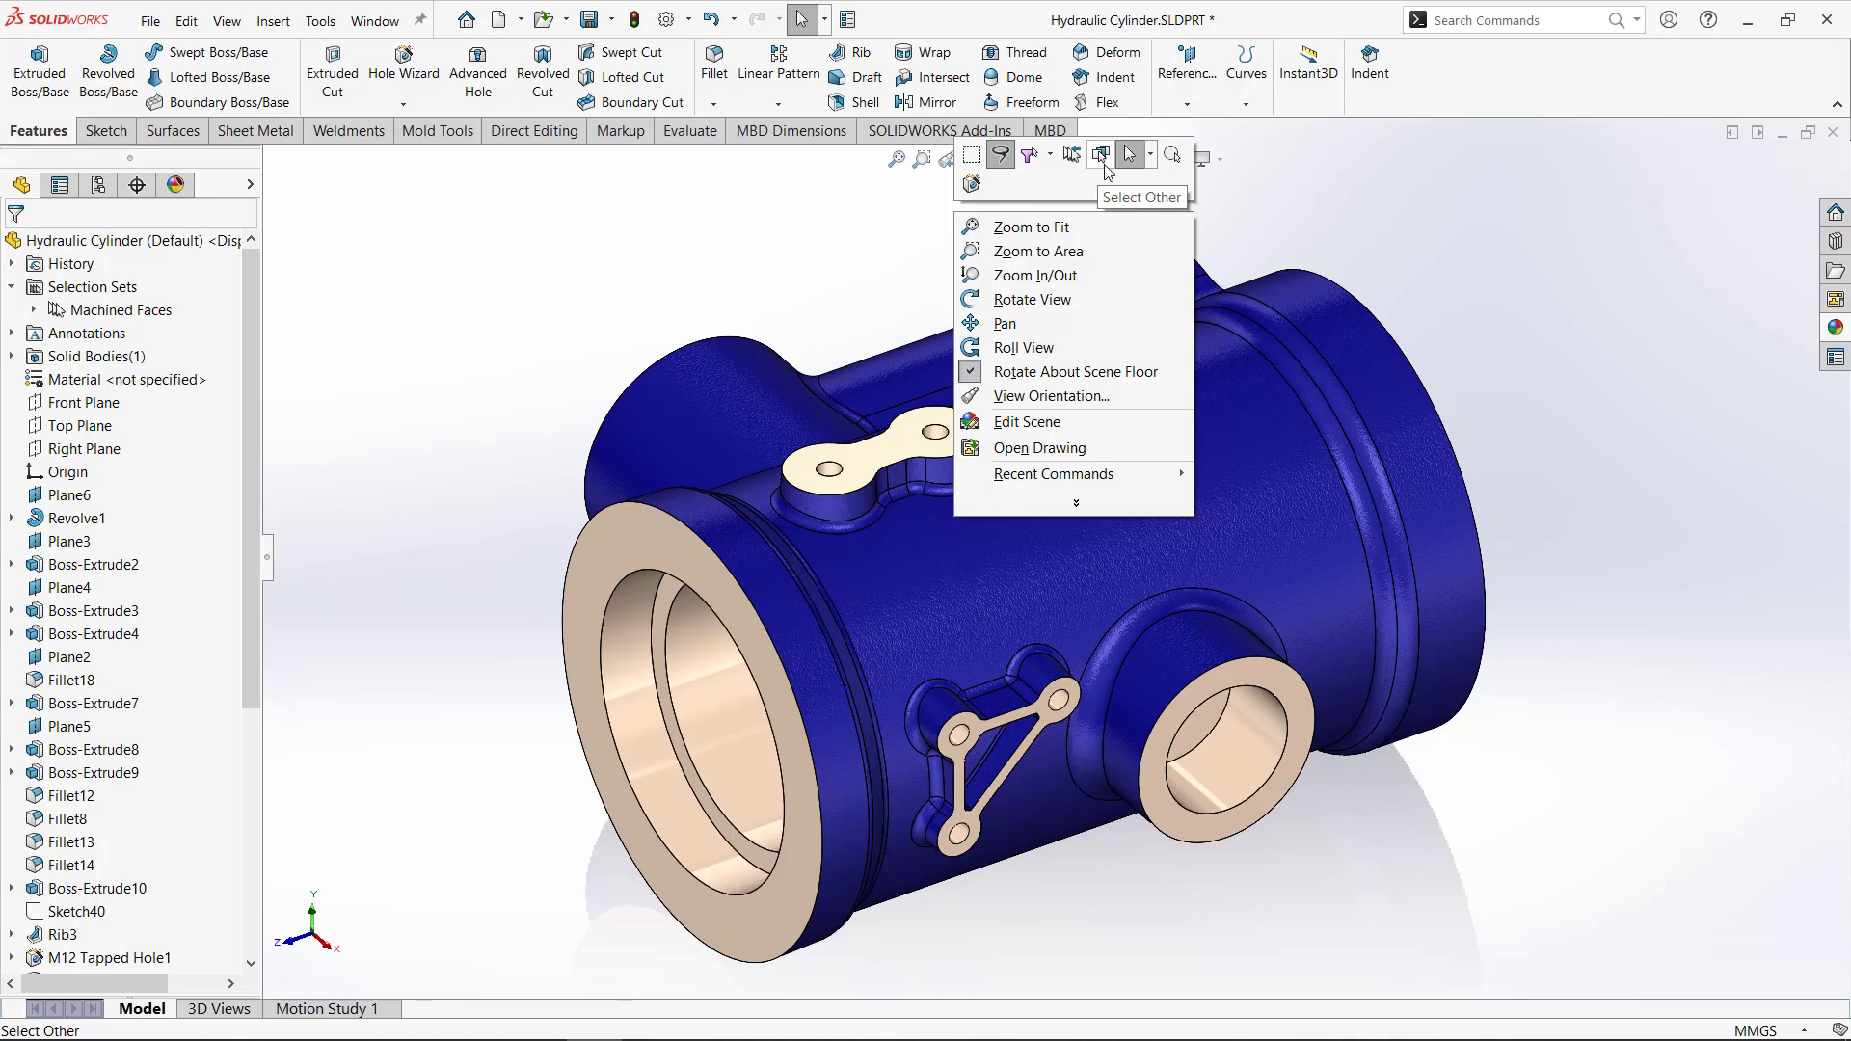
{"action": "left_click", "coordinate": [859, 280]}
{"action": "middle_click_drag", "start_coordinate": [859, 280], "coordinate": [847, 215]}
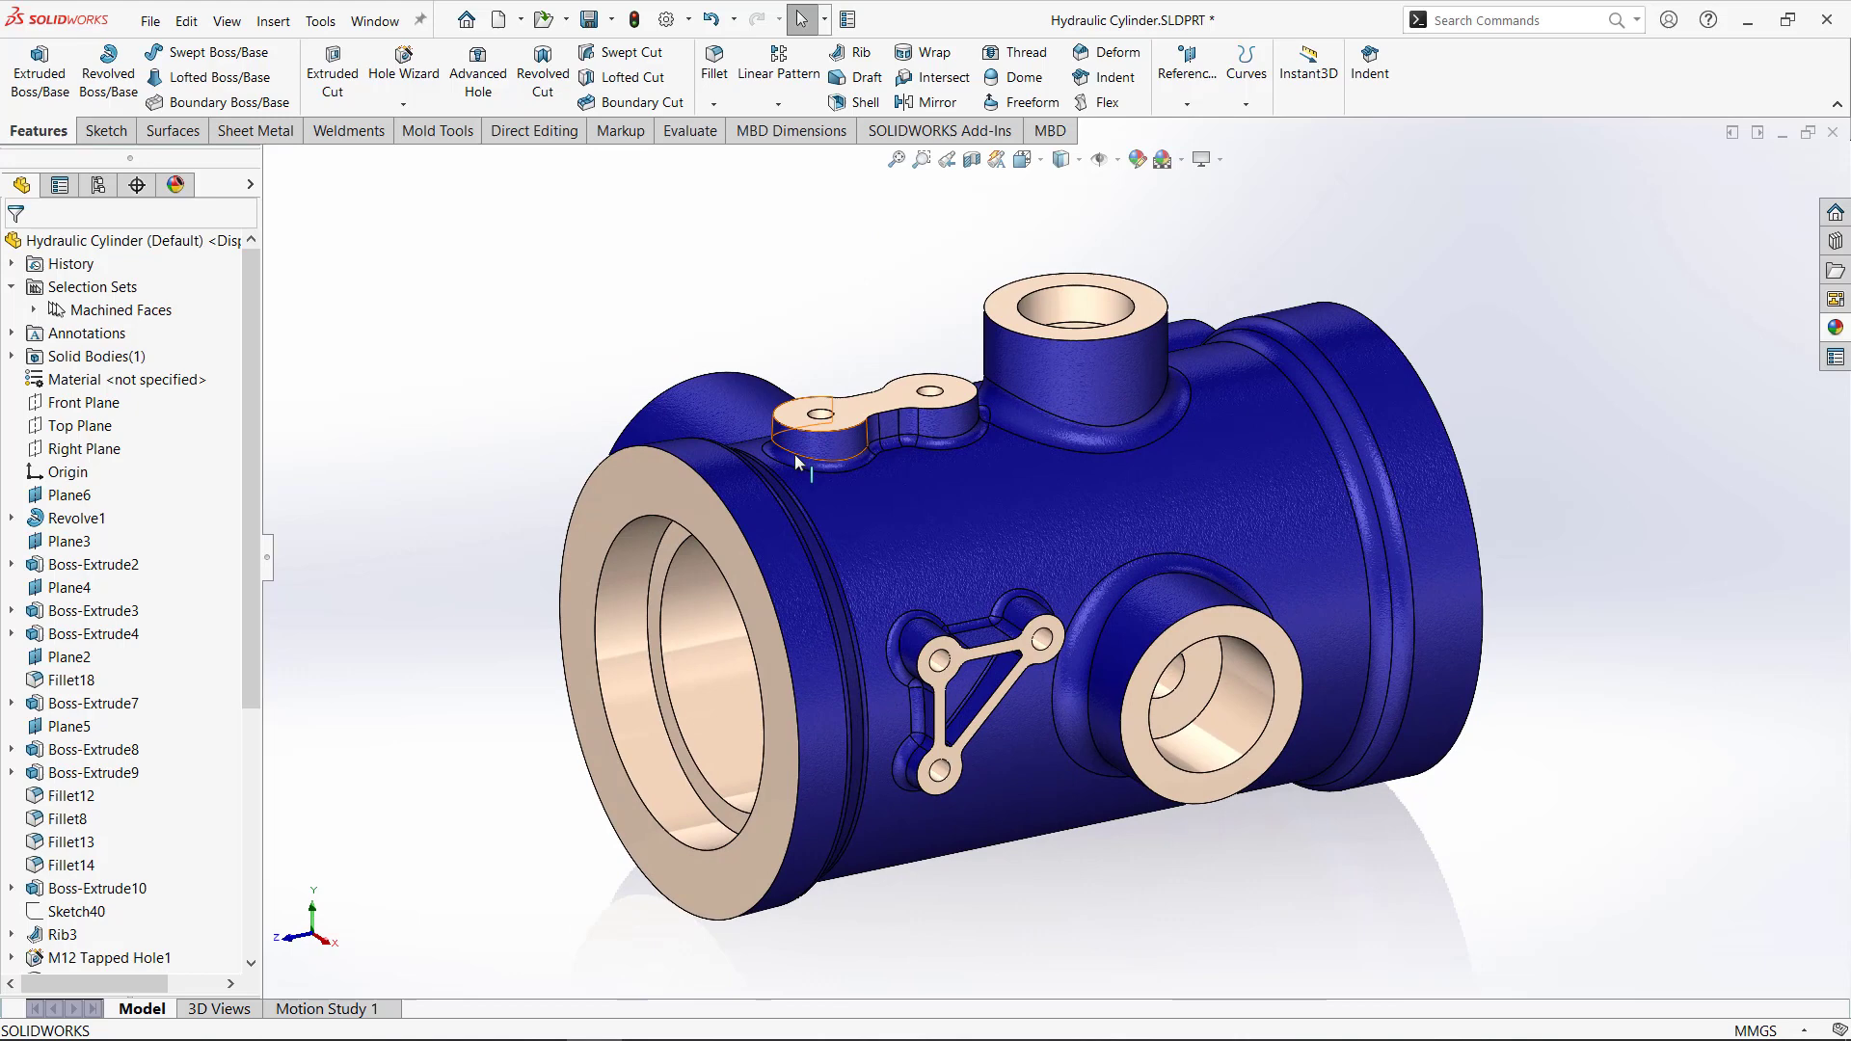
{"action": "right_click", "coordinate": [790, 526]}
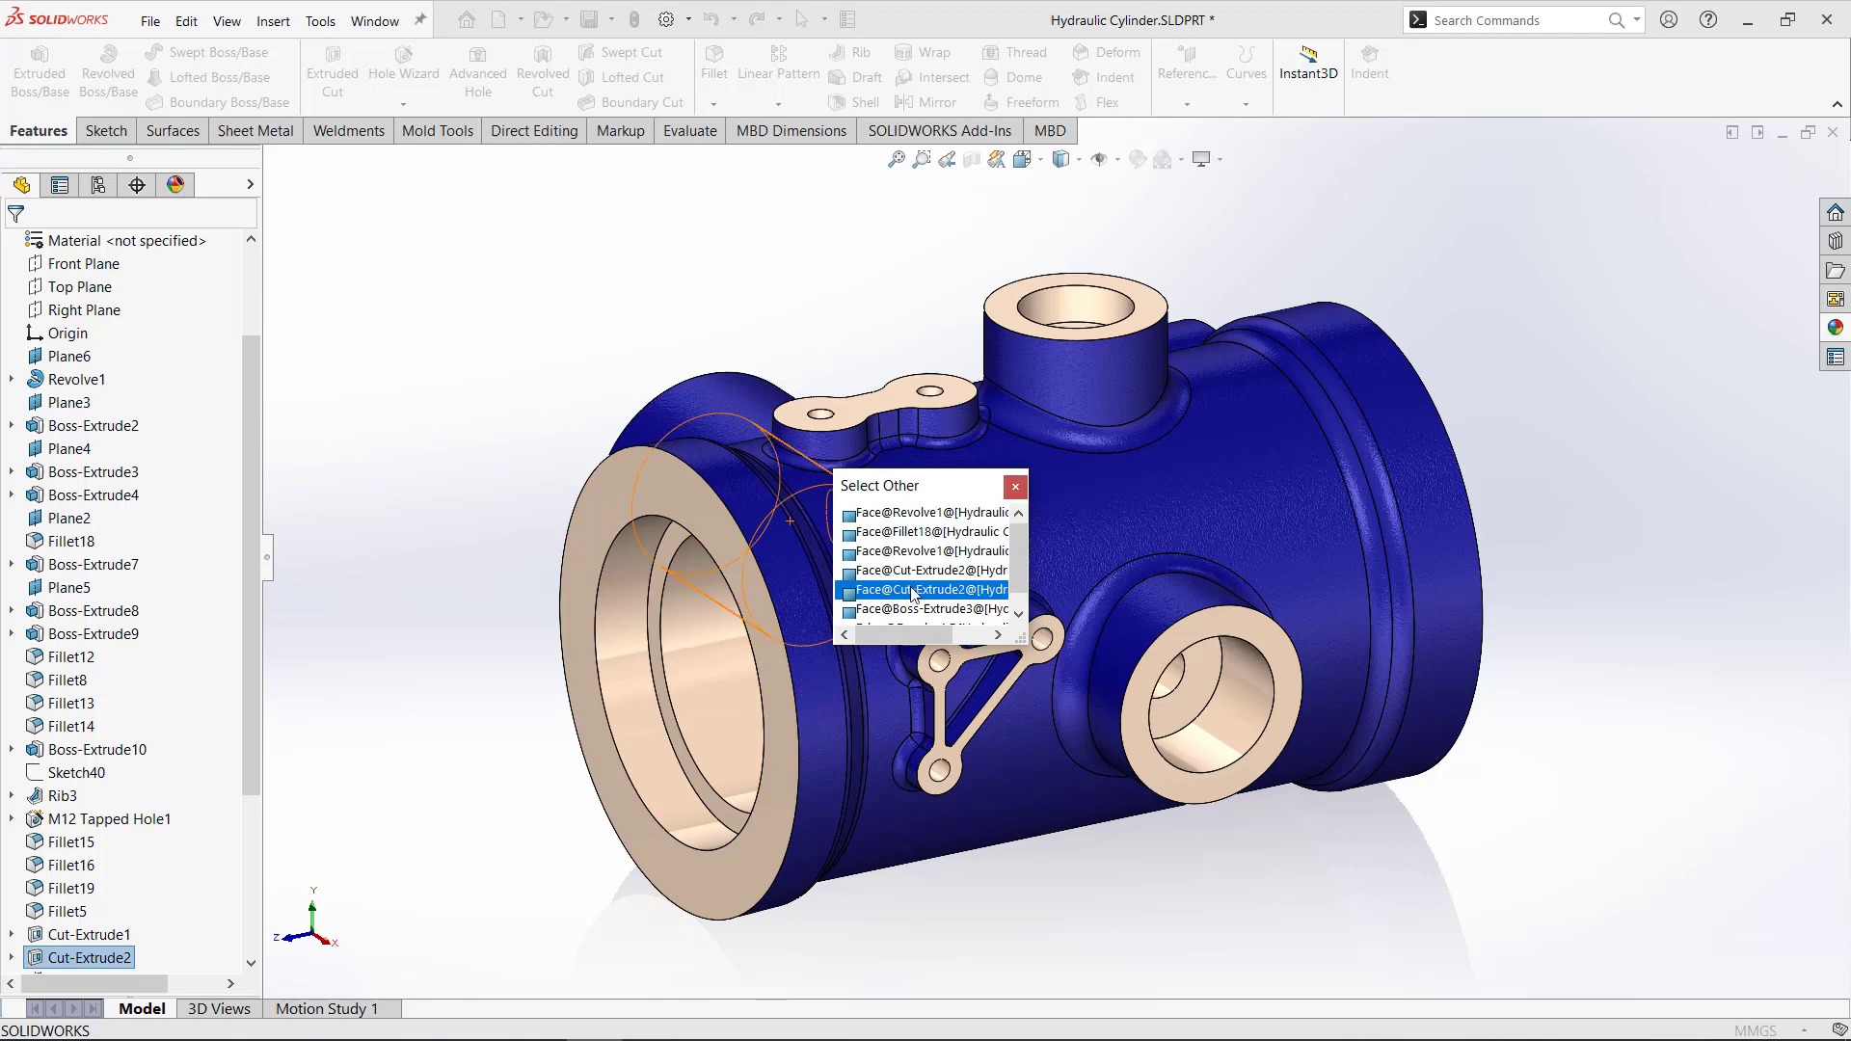
{"action": "left_click", "coordinate": [913, 591]}
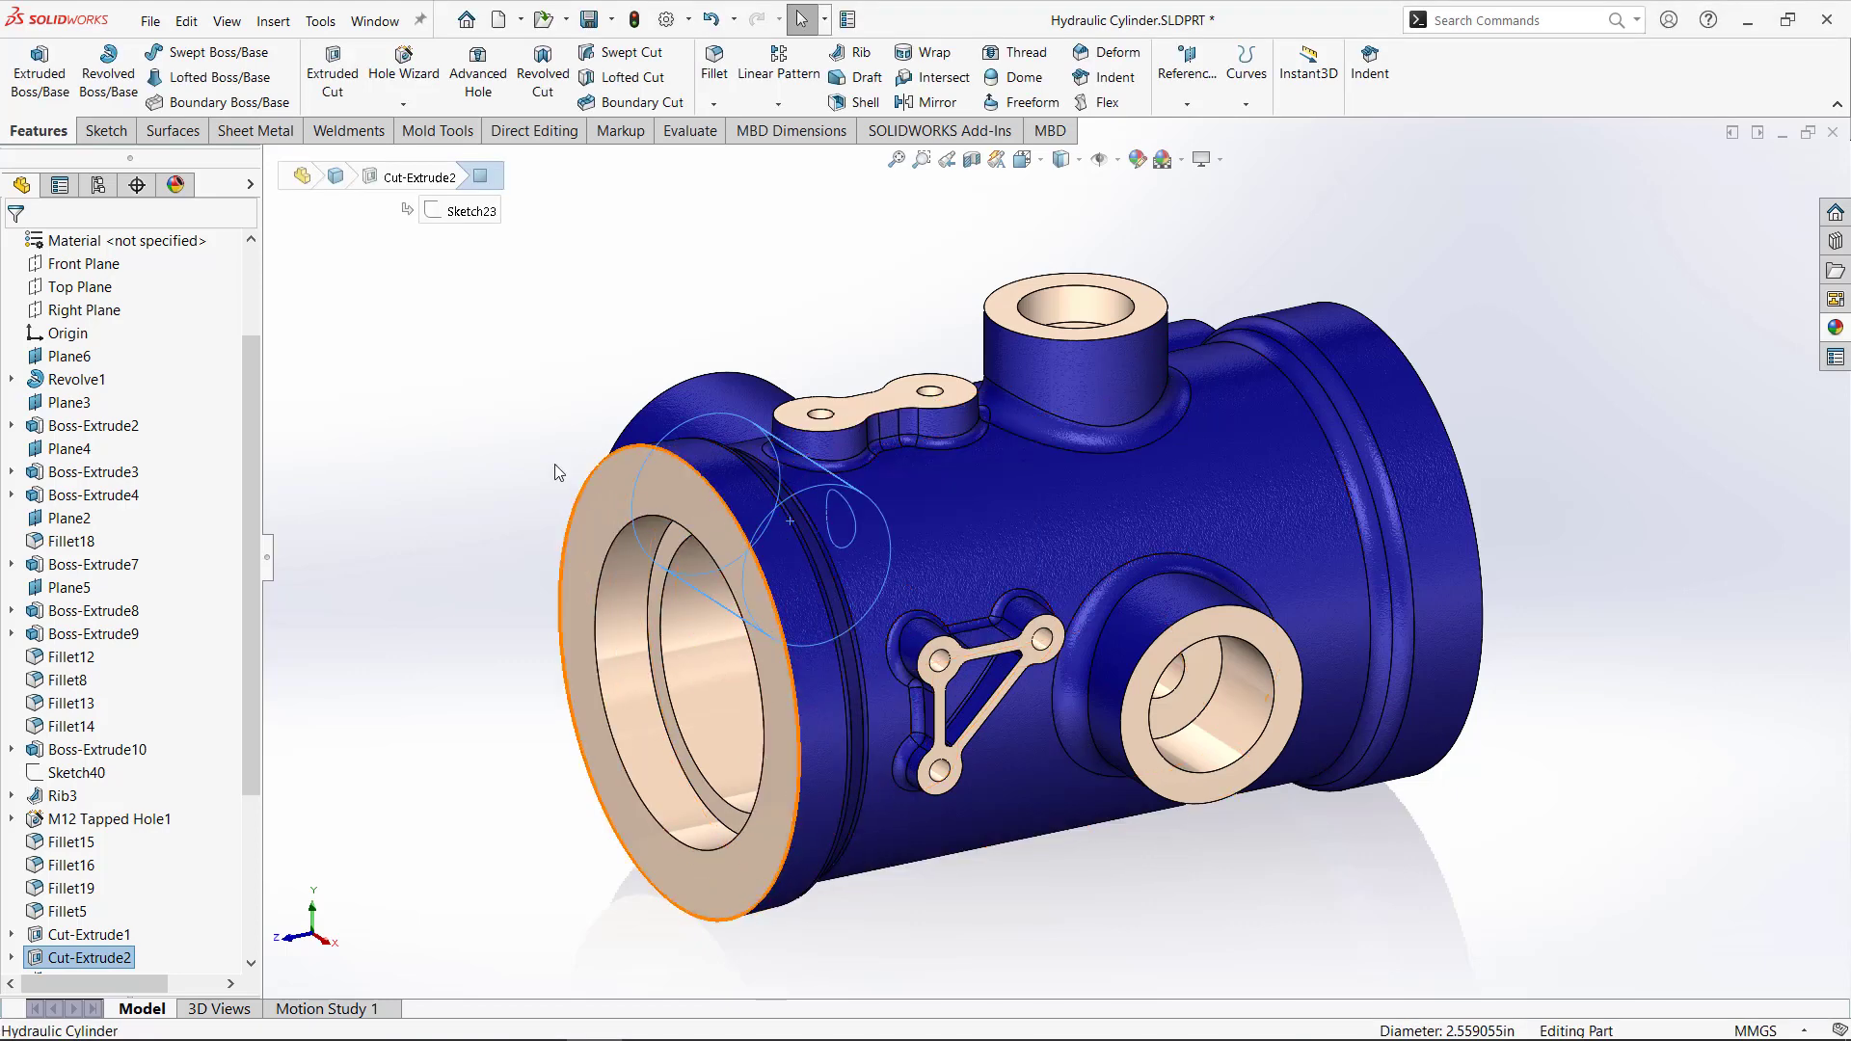
{"action": "mouse_move", "coordinate": [446, 430]}
{"action": "middle_mouse_down"}
{"action": "mouse_move", "coordinate": [761, 327]}
{"action": "mouse_move", "coordinate": [732, 347]}
{"action": "mouse_move", "coordinate": [517, 351]}
{"action": "mouse_move", "coordinate": [445, 390]}
{"action": "middle_mouse_up"}
{"action": "left_click", "coordinate": [786, 241]}
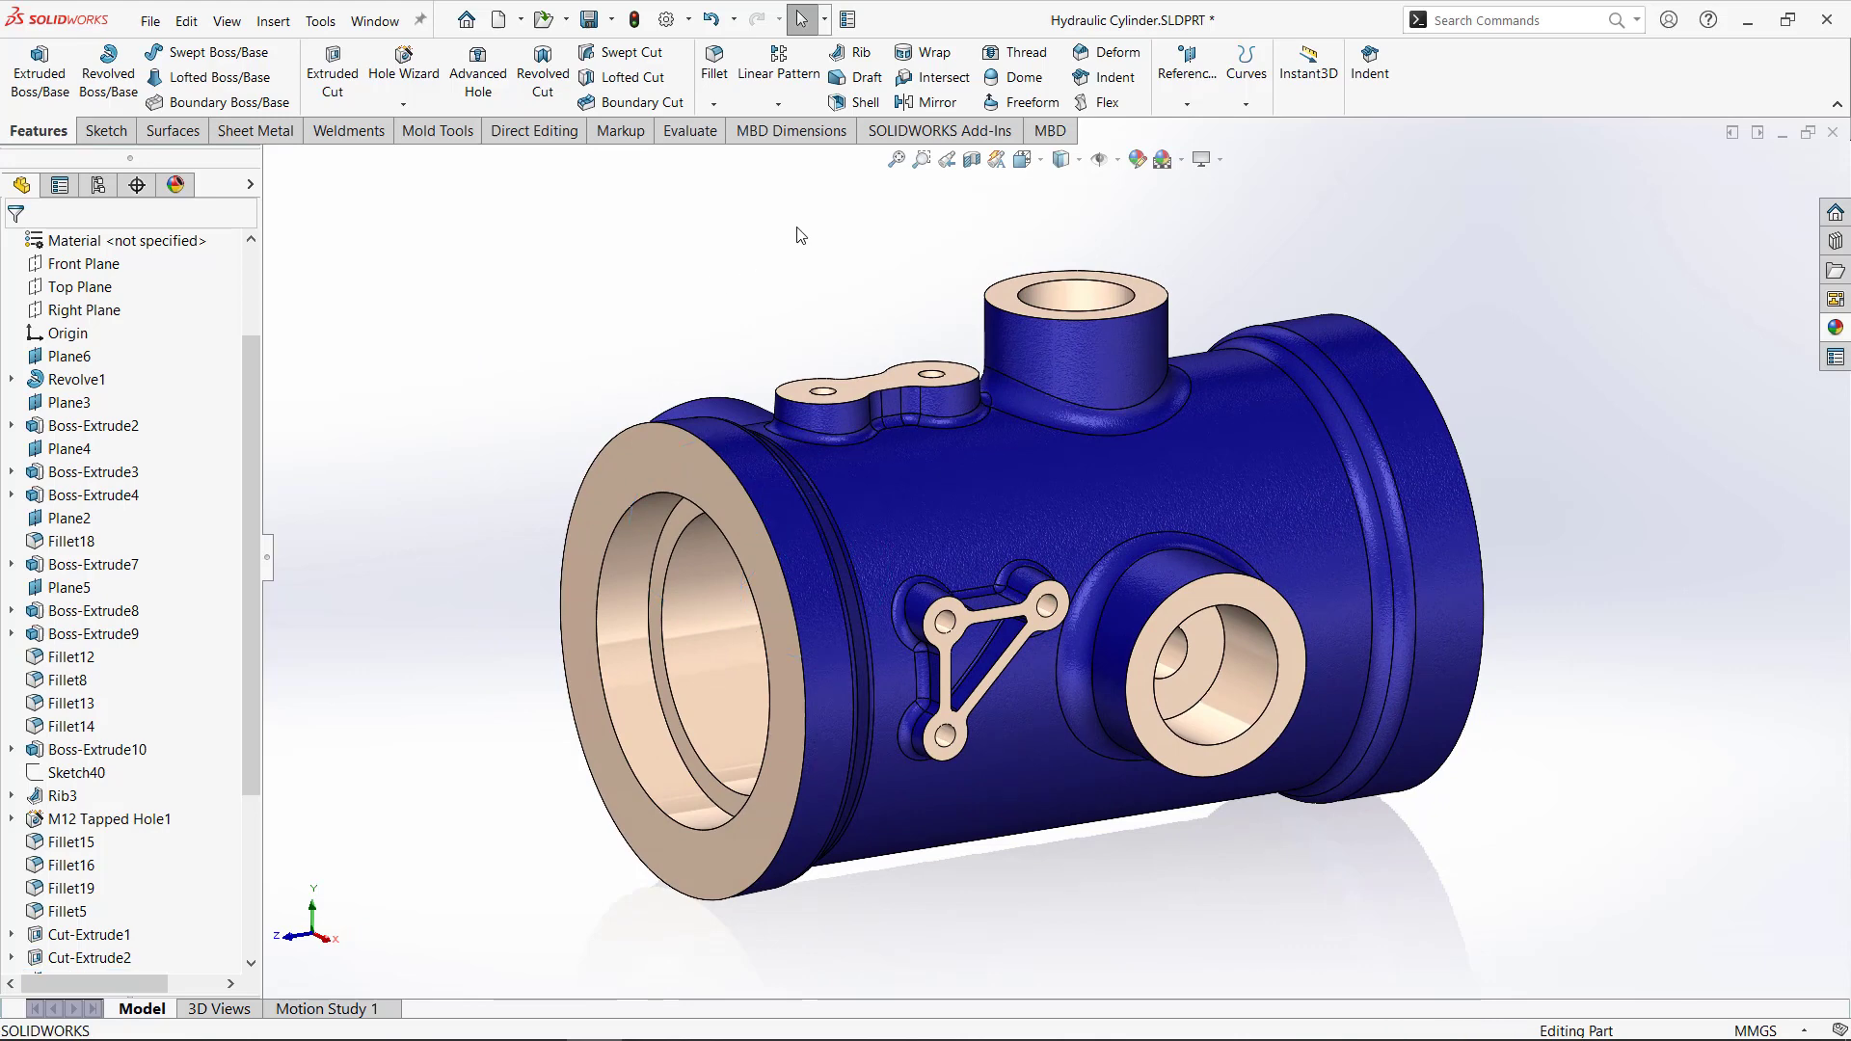
Switch the selection mode to Magnified Selection.
{"action": "right_click", "coordinate": [797, 236]}
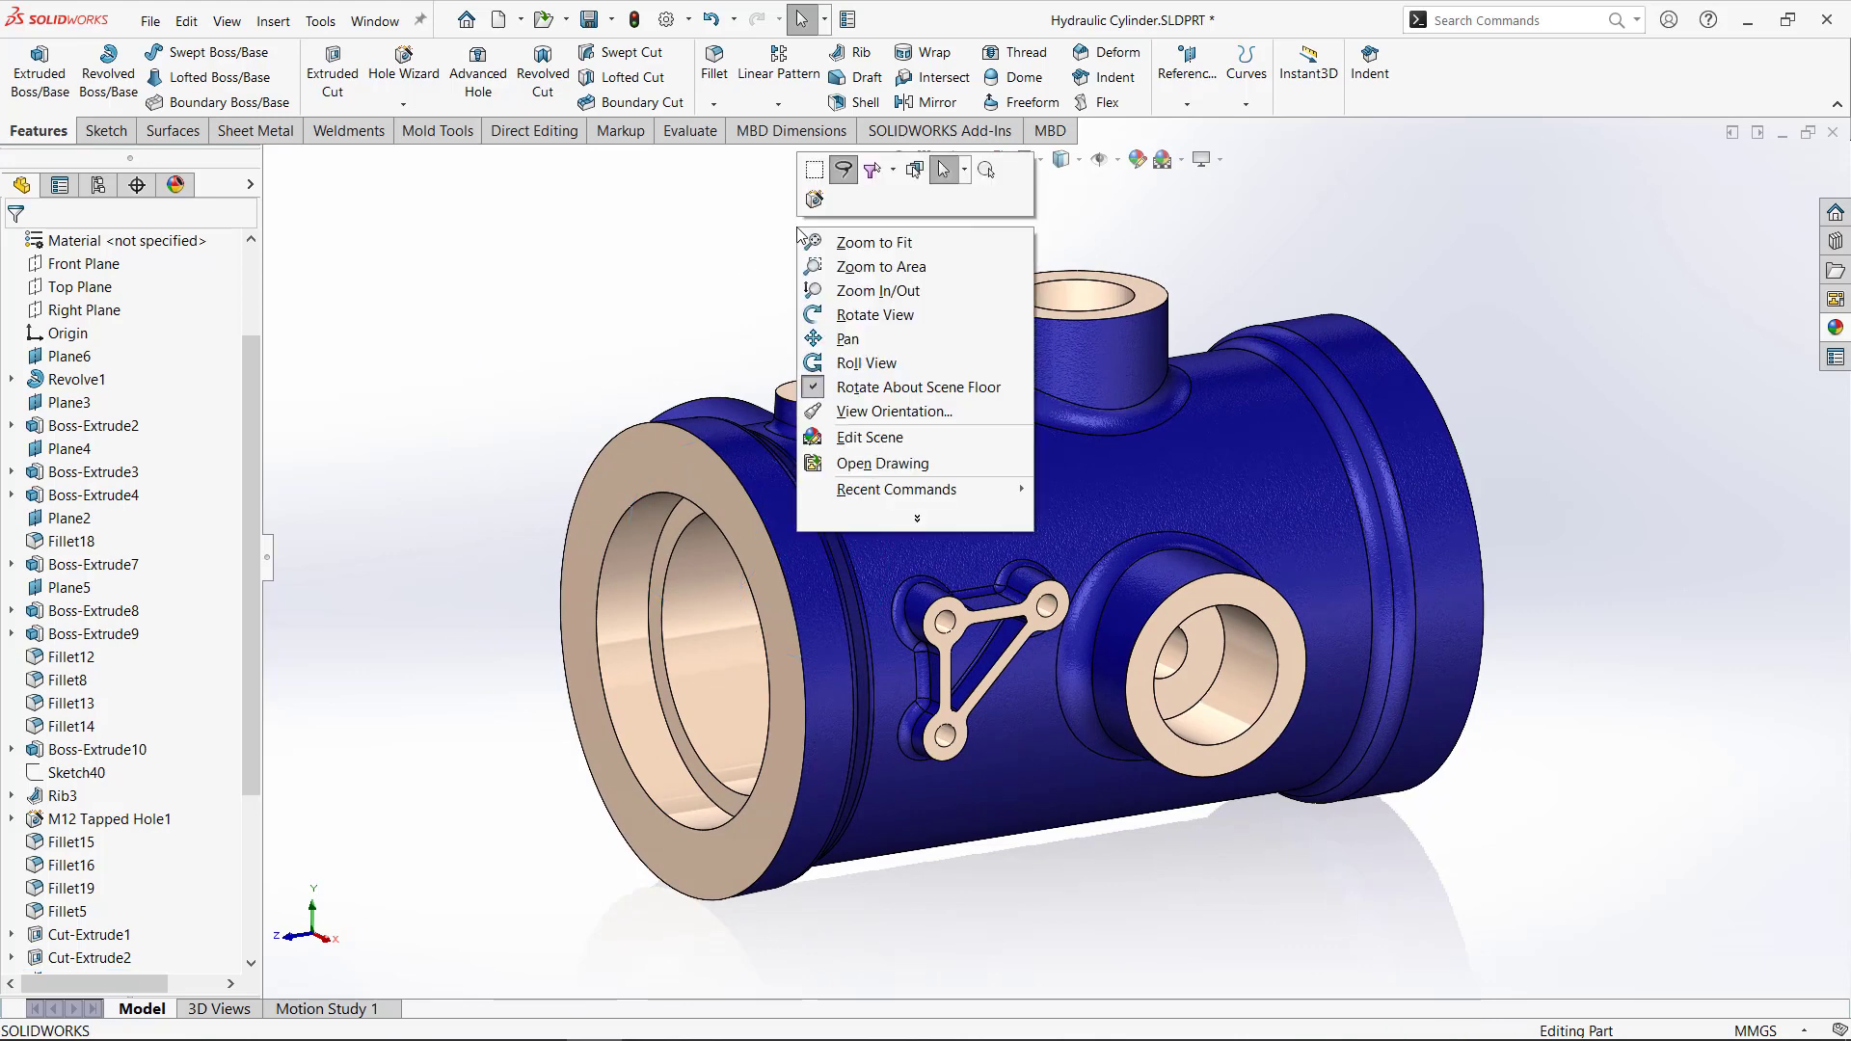
{"action": "left_click", "coordinate": [964, 171]}
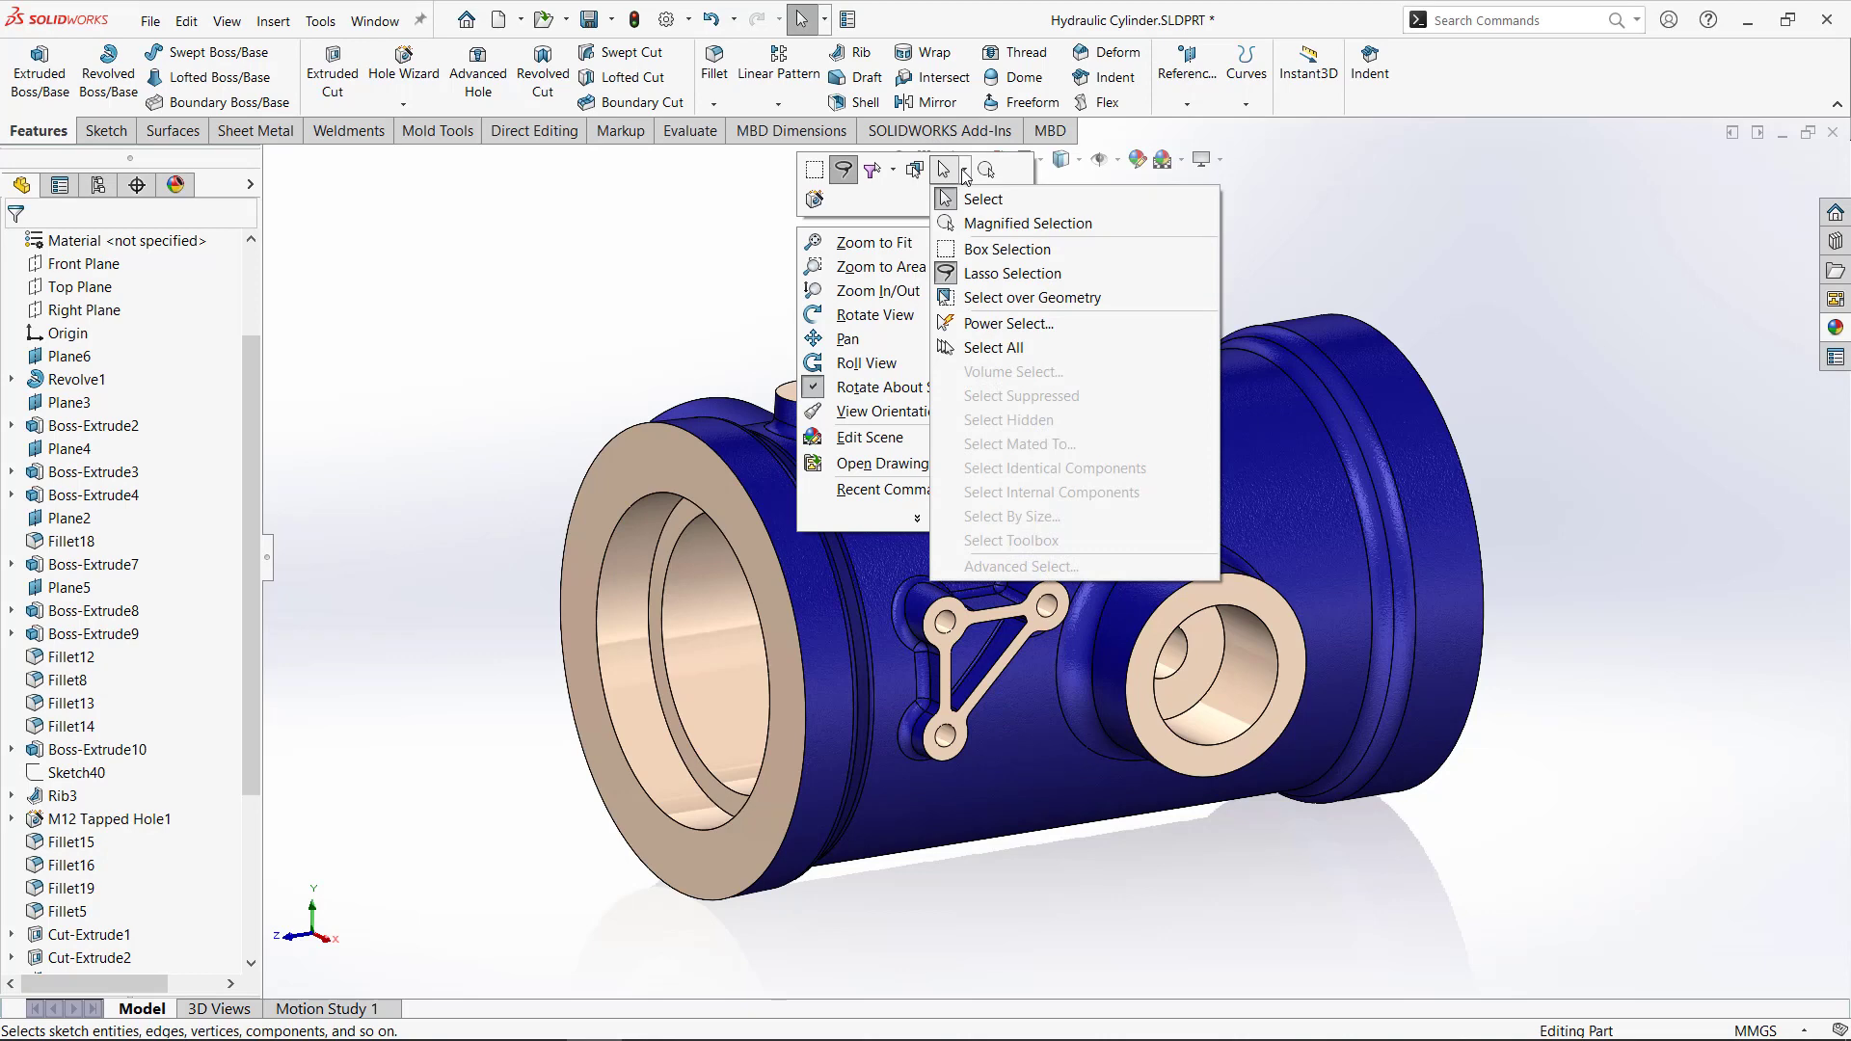
{"action": "left_click", "coordinate": [992, 223]}
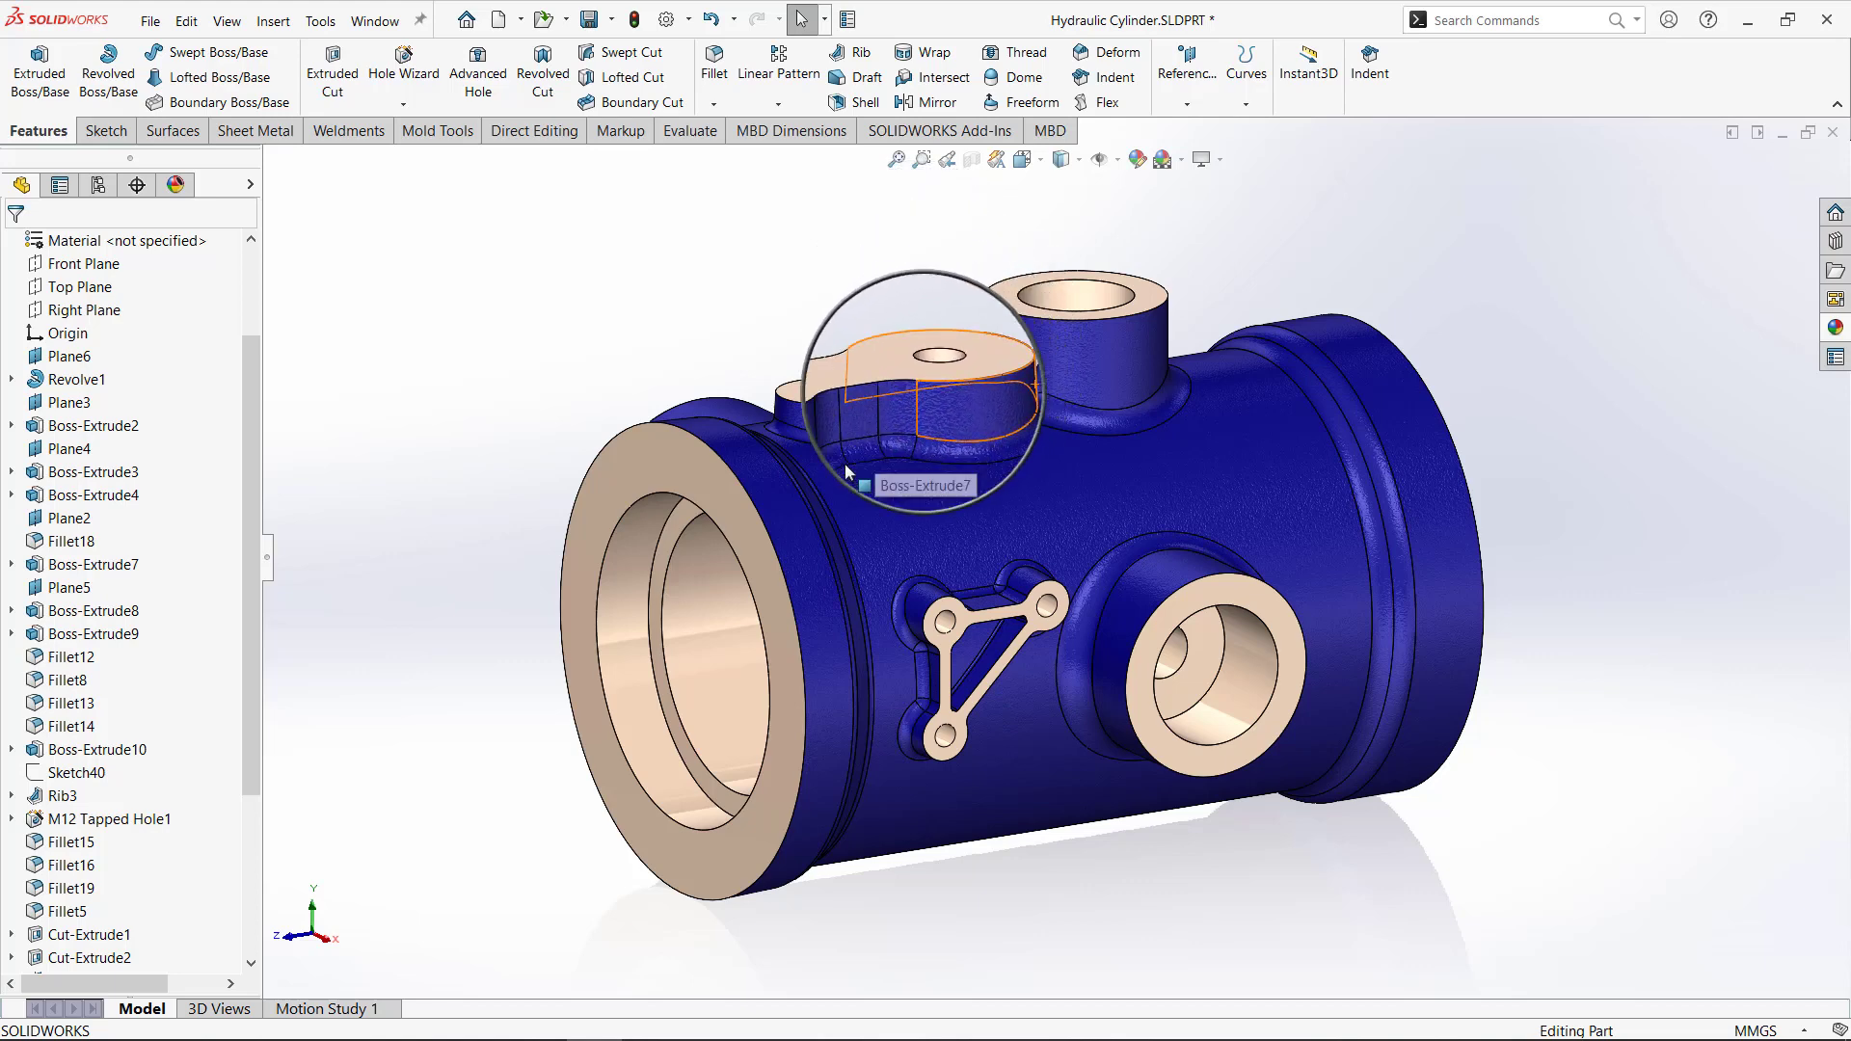
Pick the Fillet9, Boss-Extrude7 and a third face through the magnifier, then clear them.
{"action": "scroll", "coordinate": [925, 386], "scroll_direction": "down", "scroll_amount": 3, "text": "alt"}
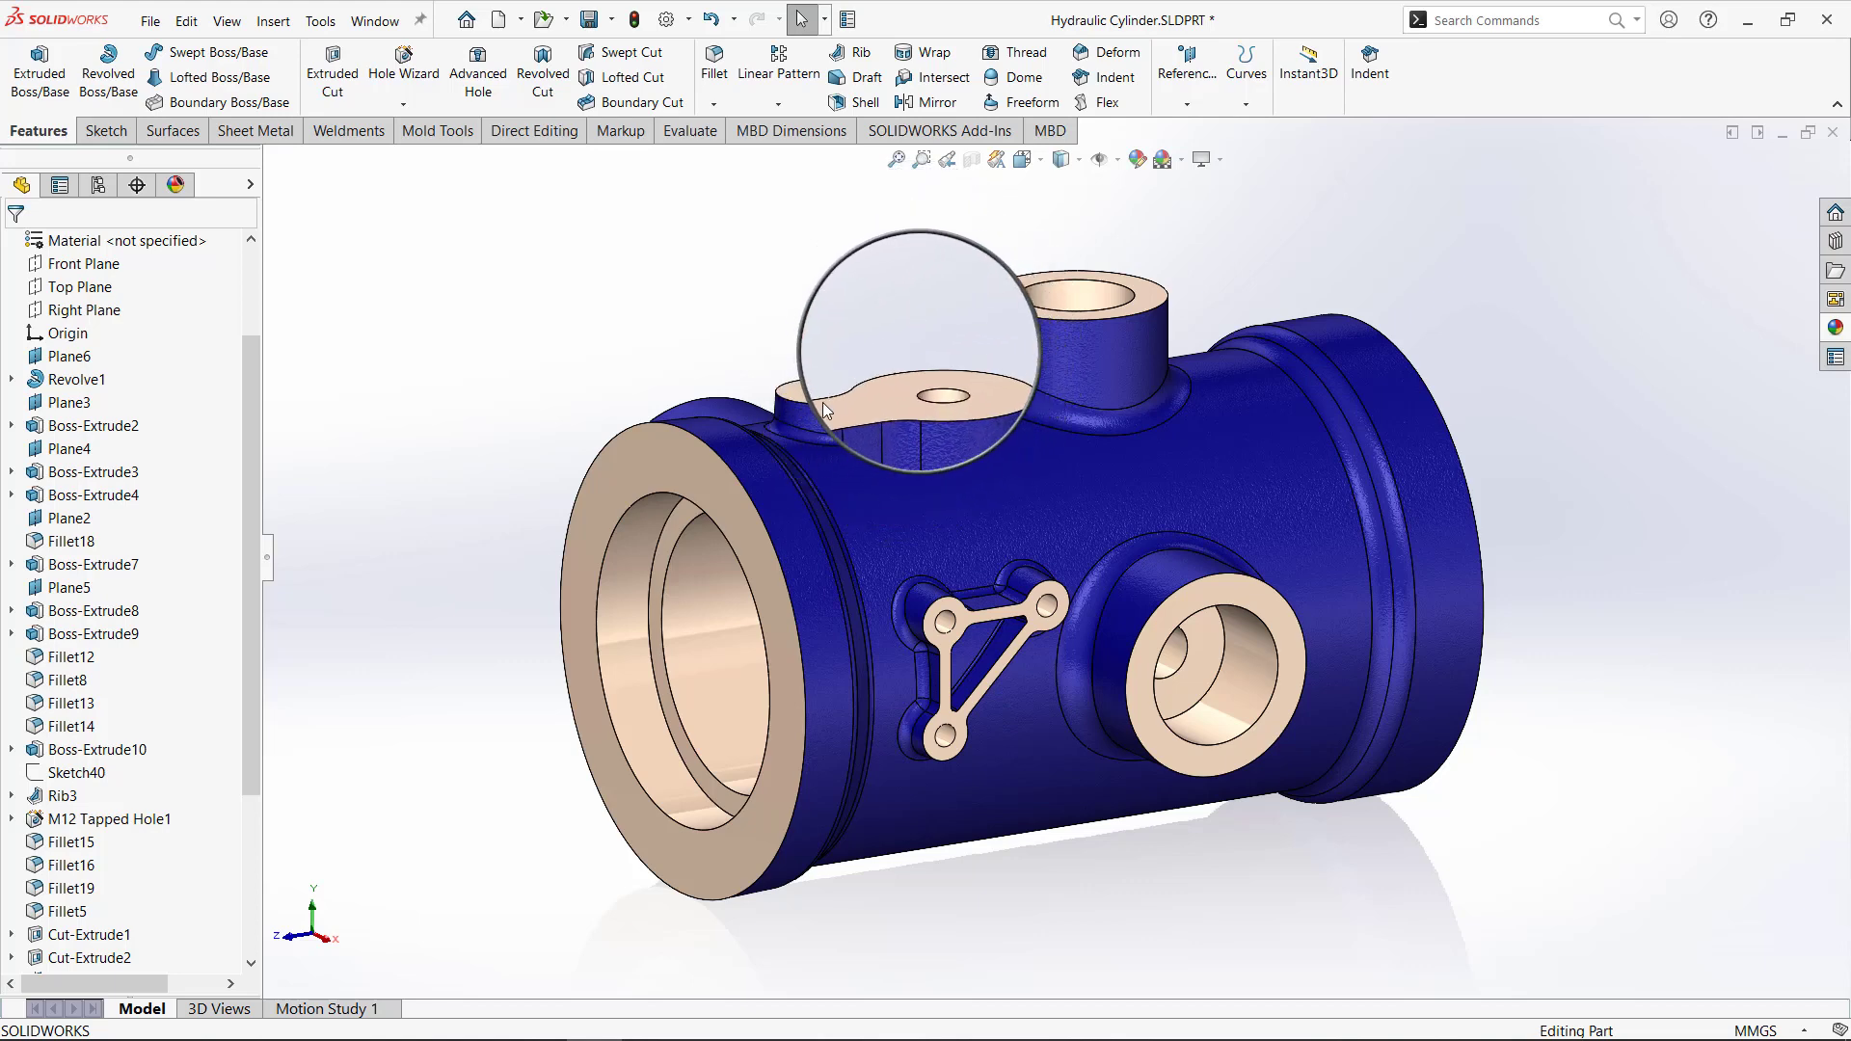
{"action": "left_click", "coordinate": [875, 444]}
{"action": "left_click", "coordinate": [908, 430], "text": "ctrl"}
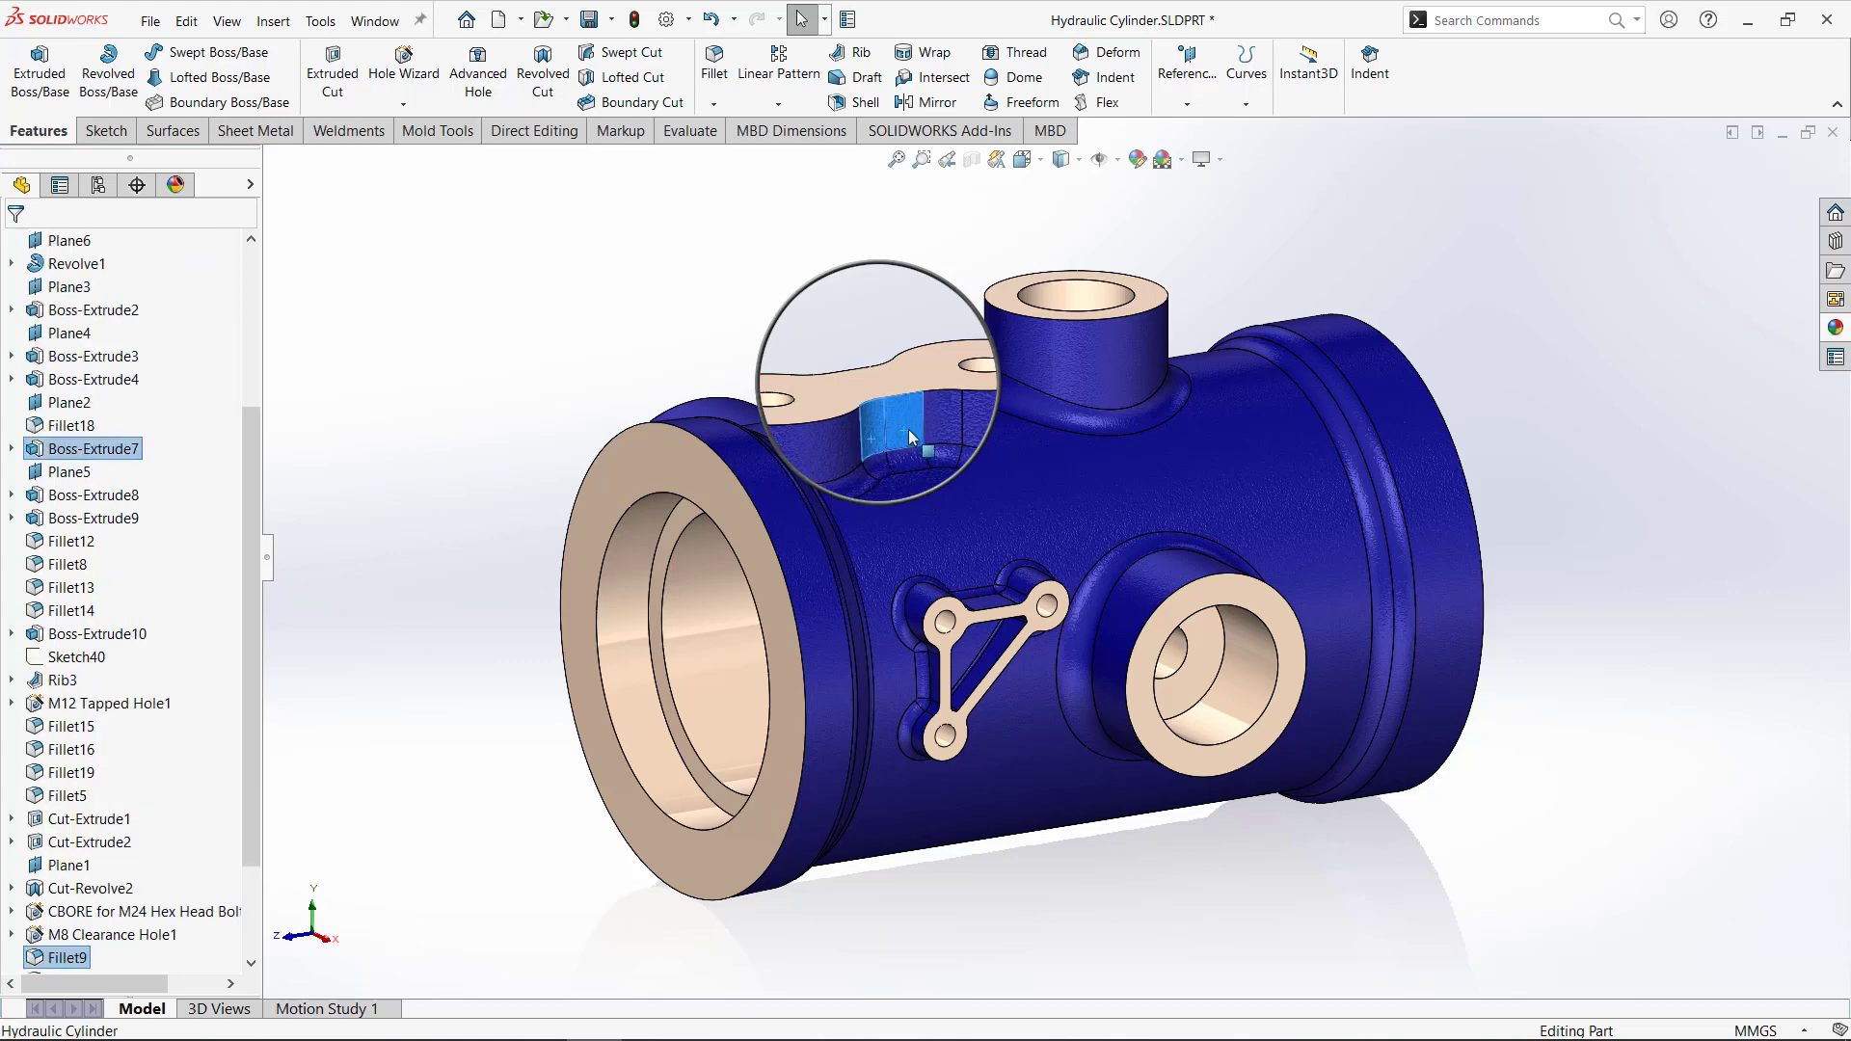
{"action": "left_click", "coordinate": [939, 423], "text": "ctrl"}
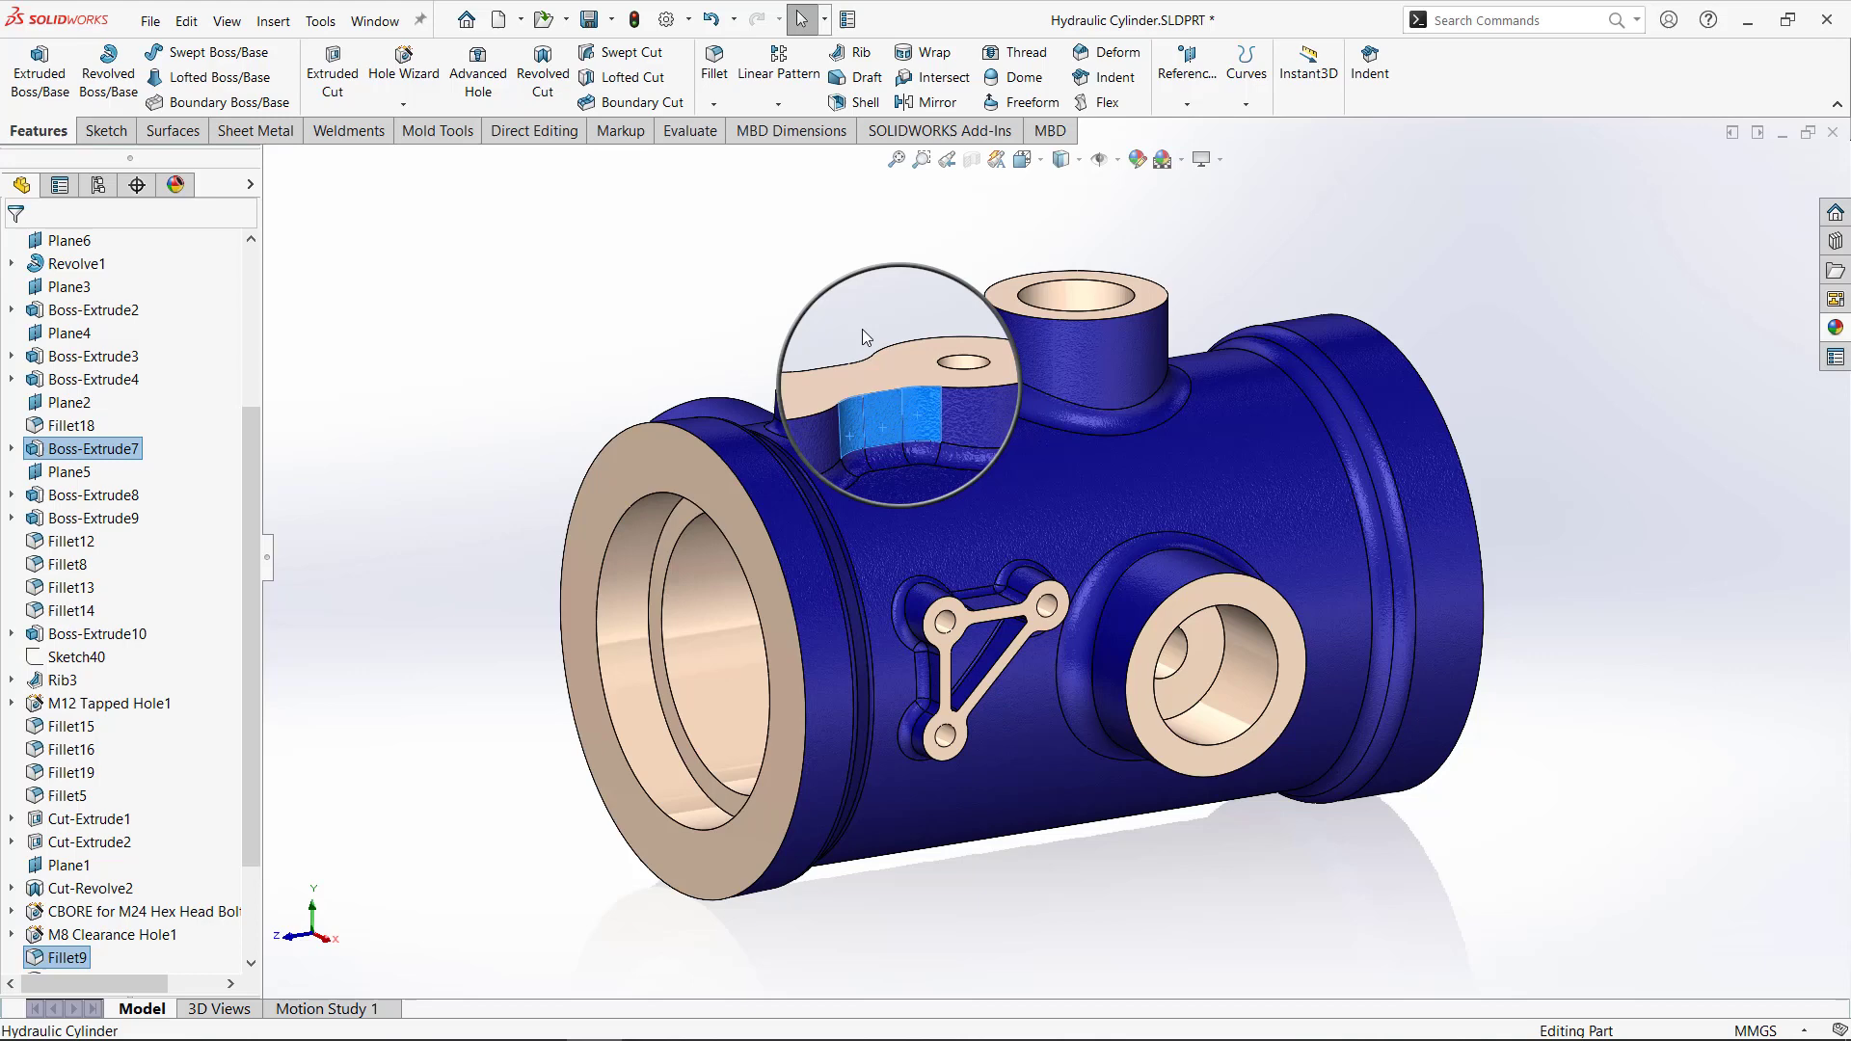
{"action": "key", "text": "g"}
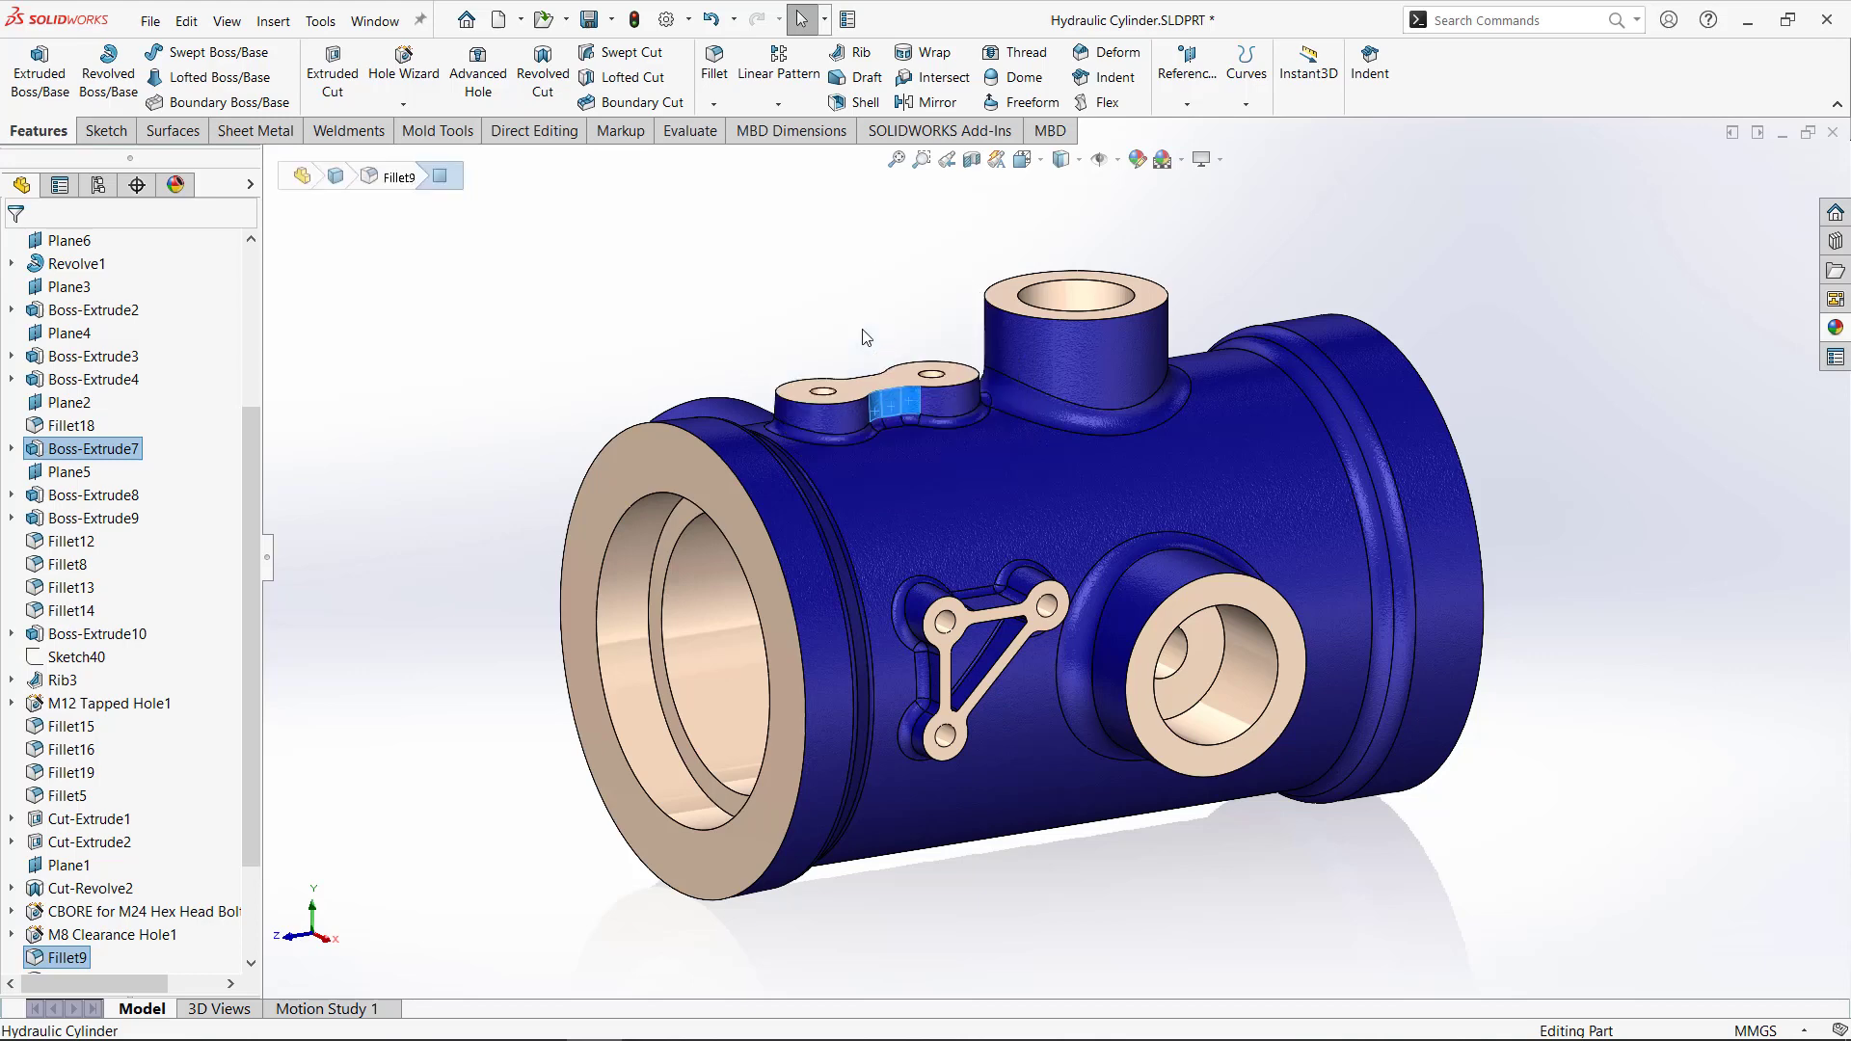
{"action": "right_click", "coordinate": [926, 206]}
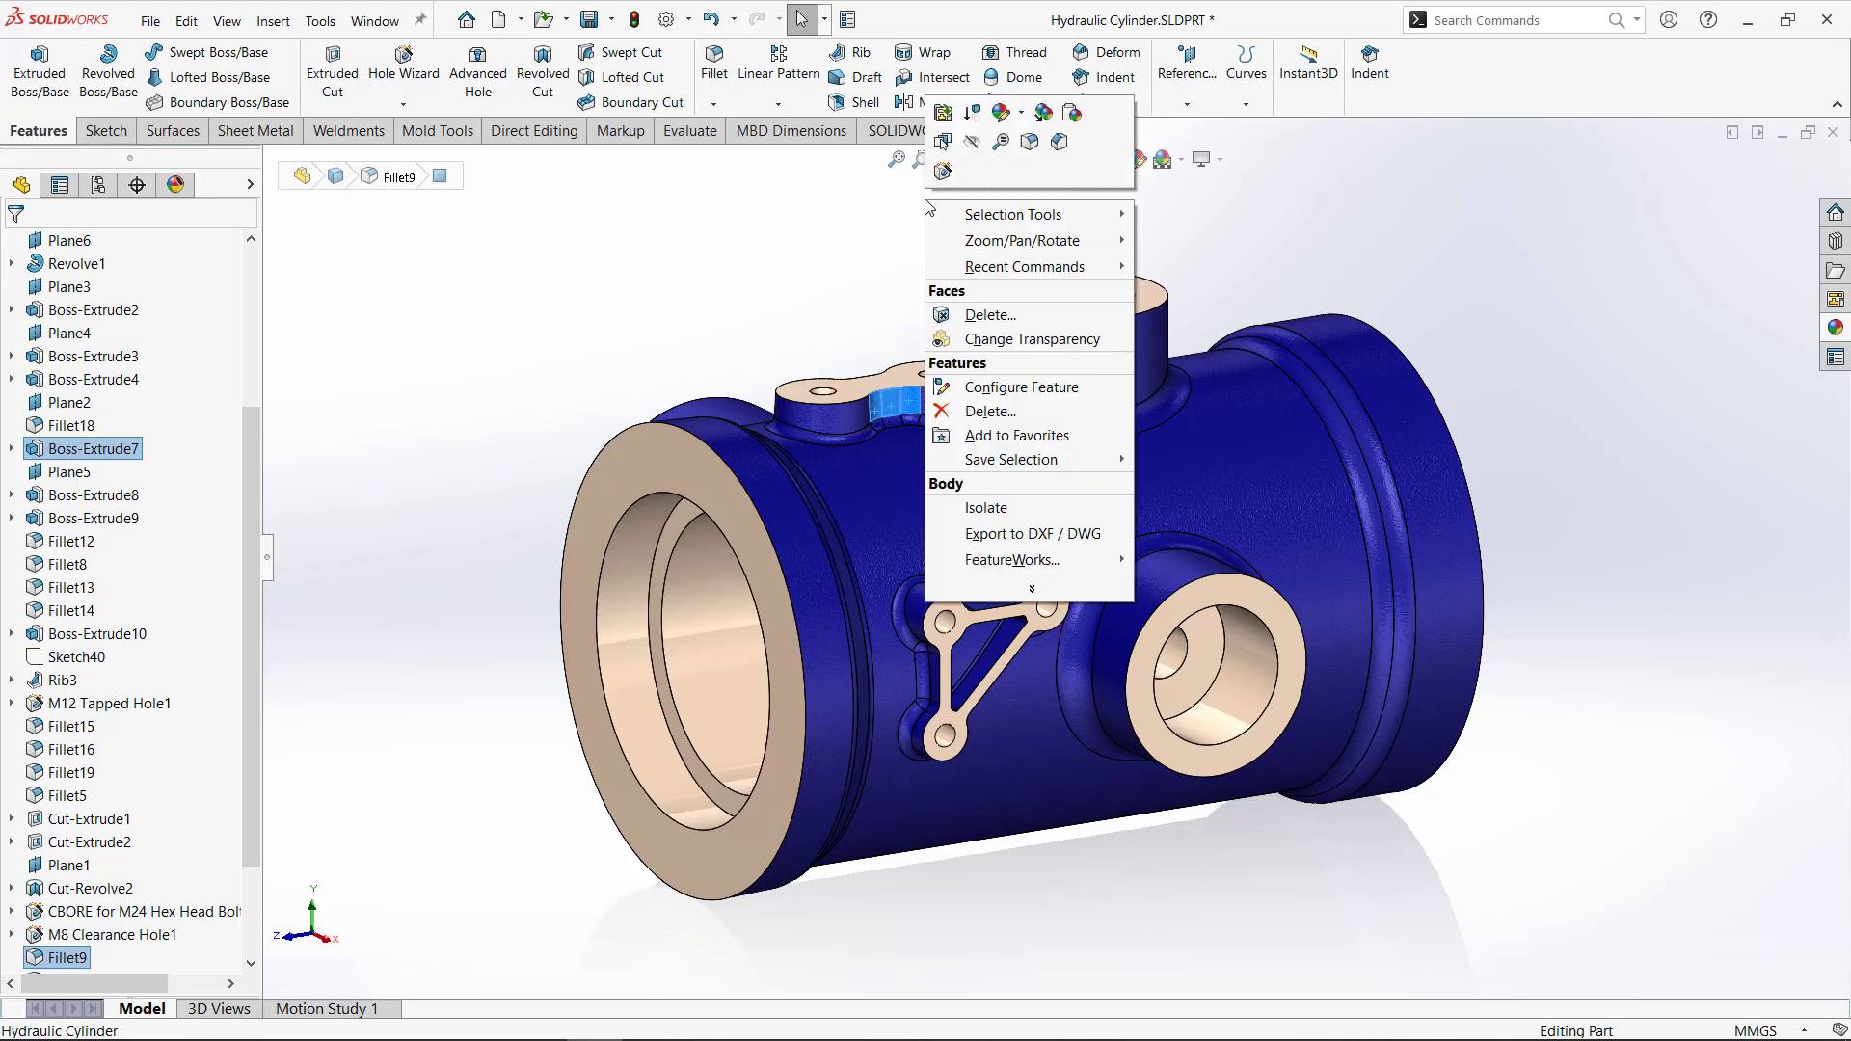
{"action": "left_click", "coordinate": [896, 234]}
{"action": "right_click", "coordinate": [944, 214]}
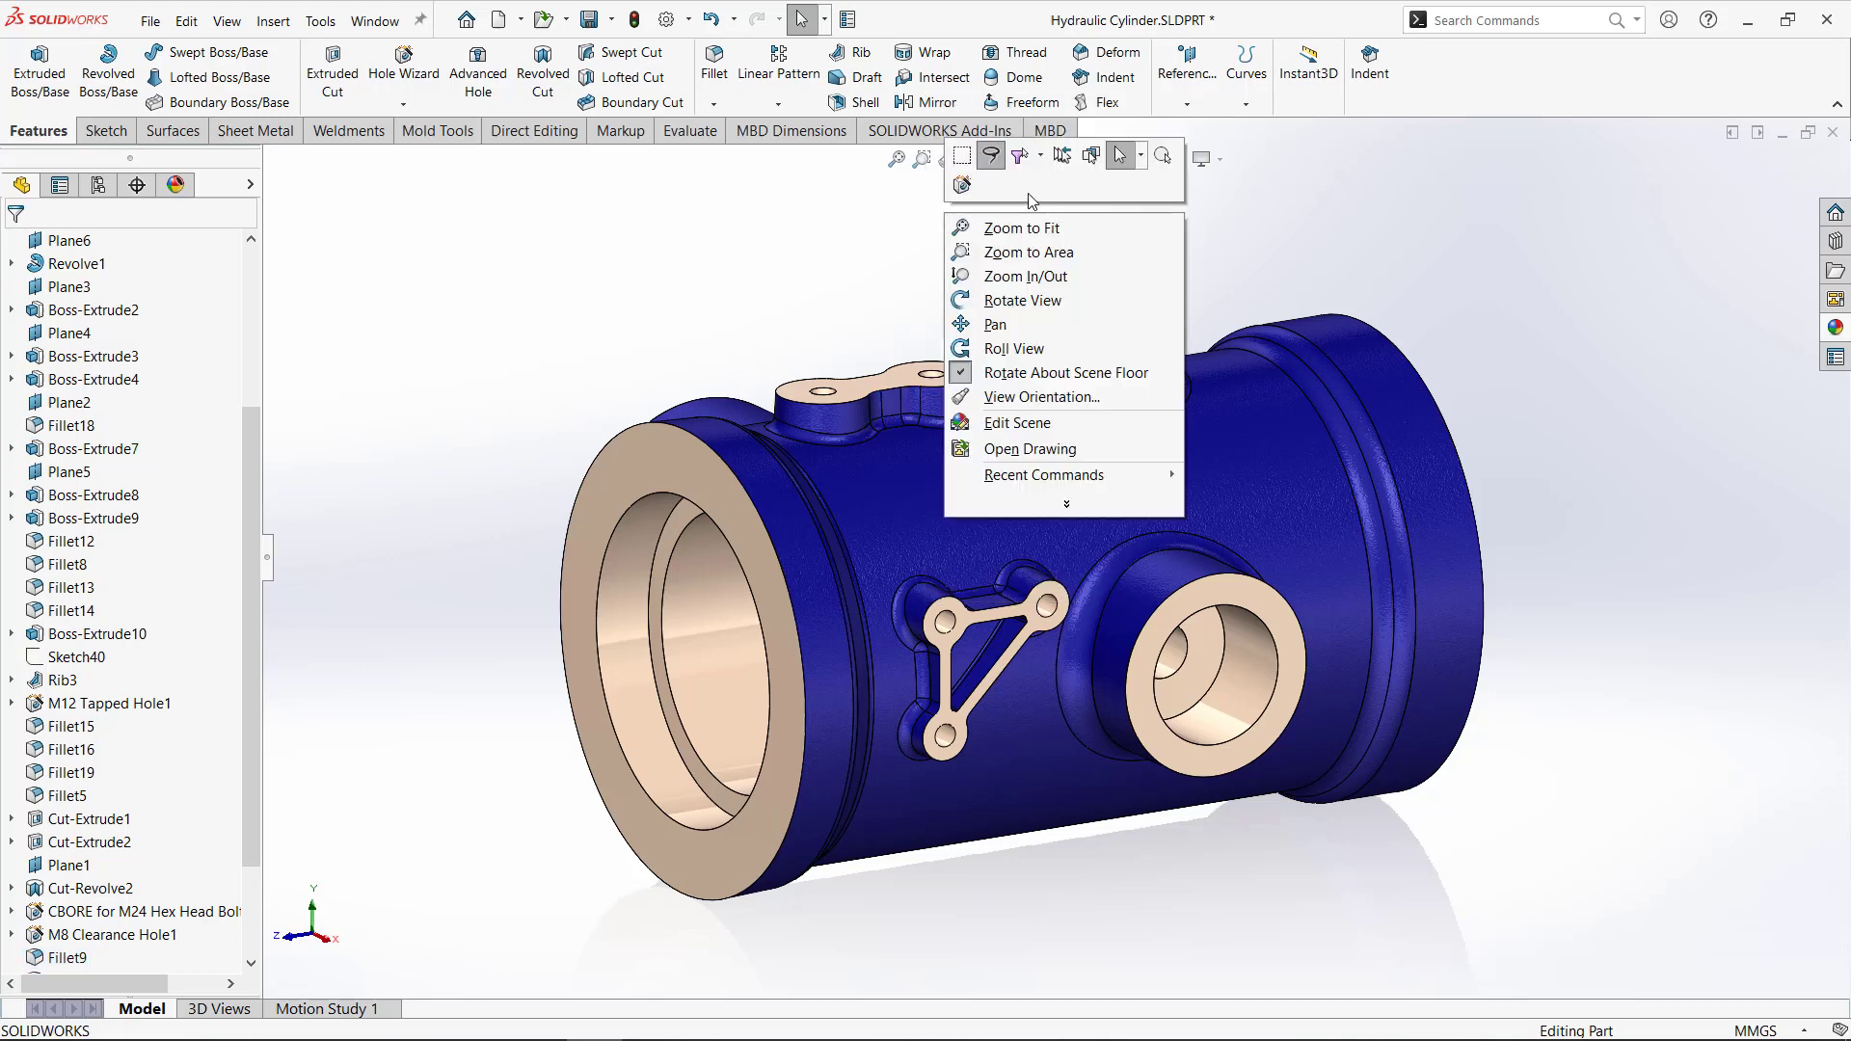
Switch to box selection, select the Revolve1 cylinder body, and try a box drag from it.
{"action": "left_click", "coordinate": [1141, 156]}
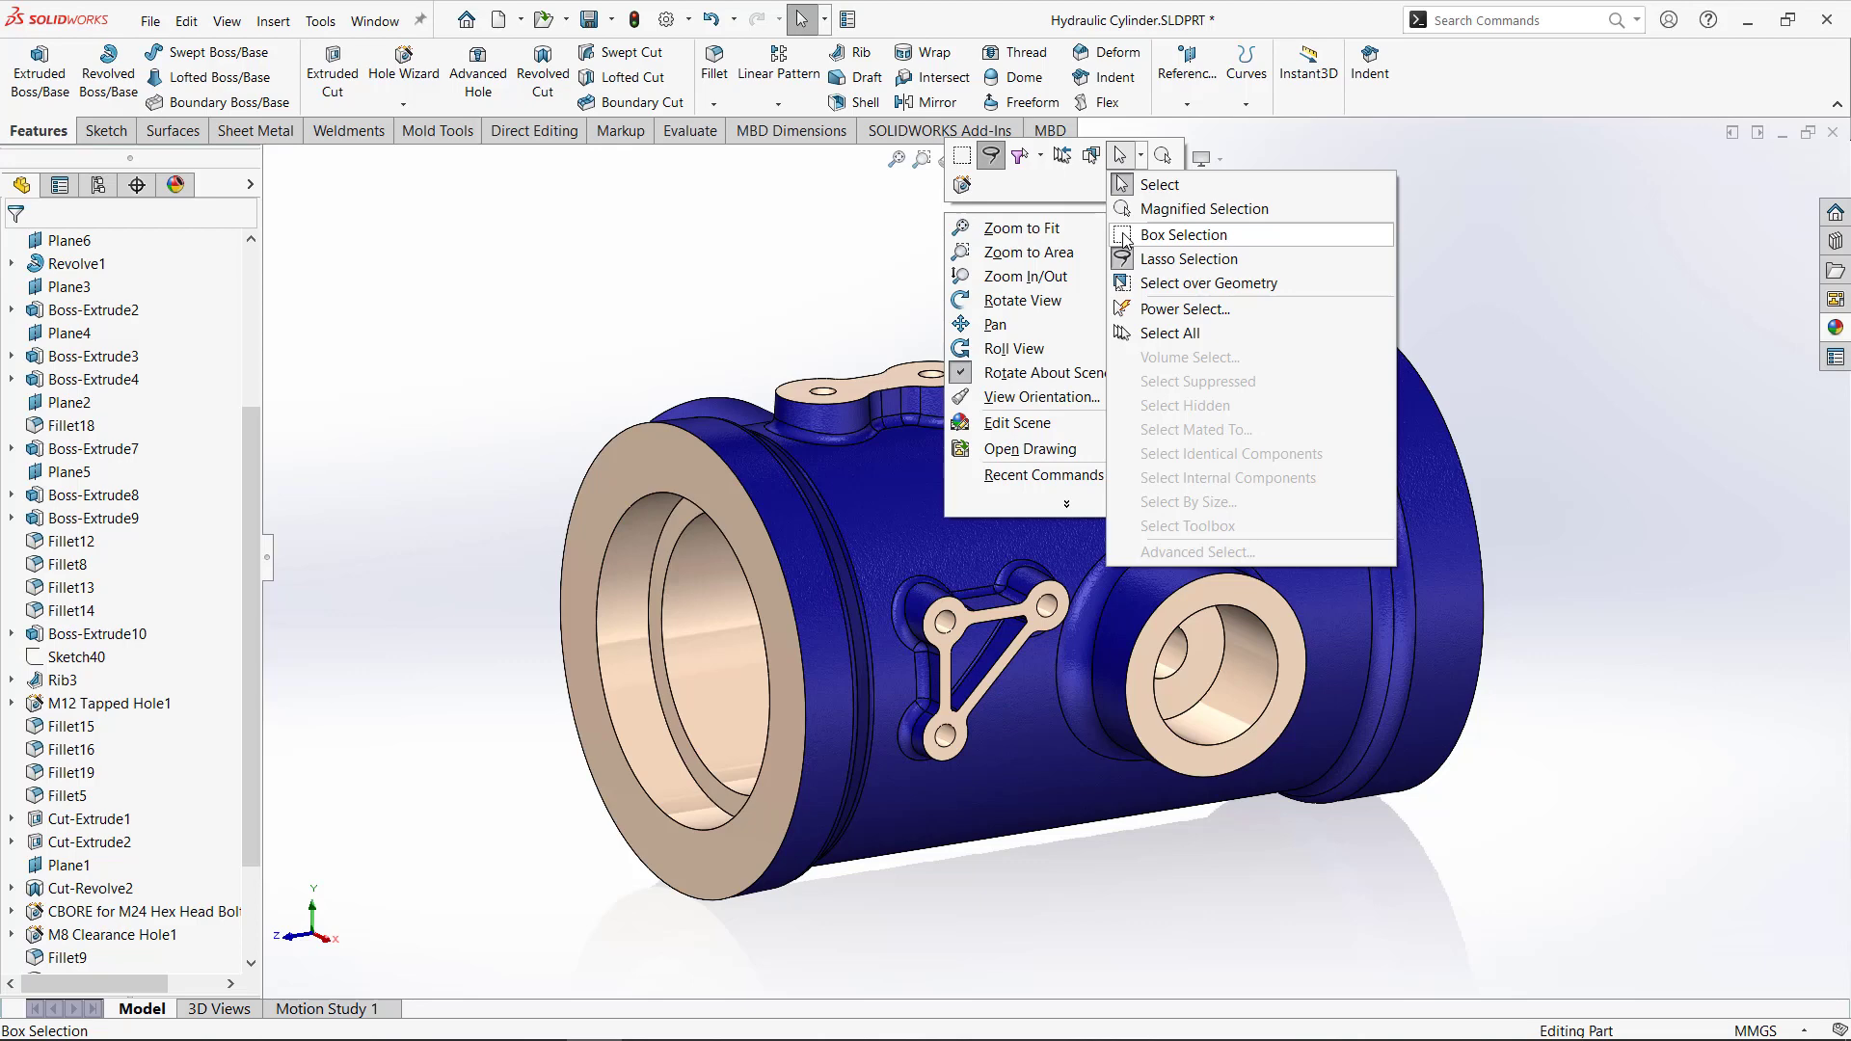
{"action": "left_click", "coordinate": [1125, 236]}
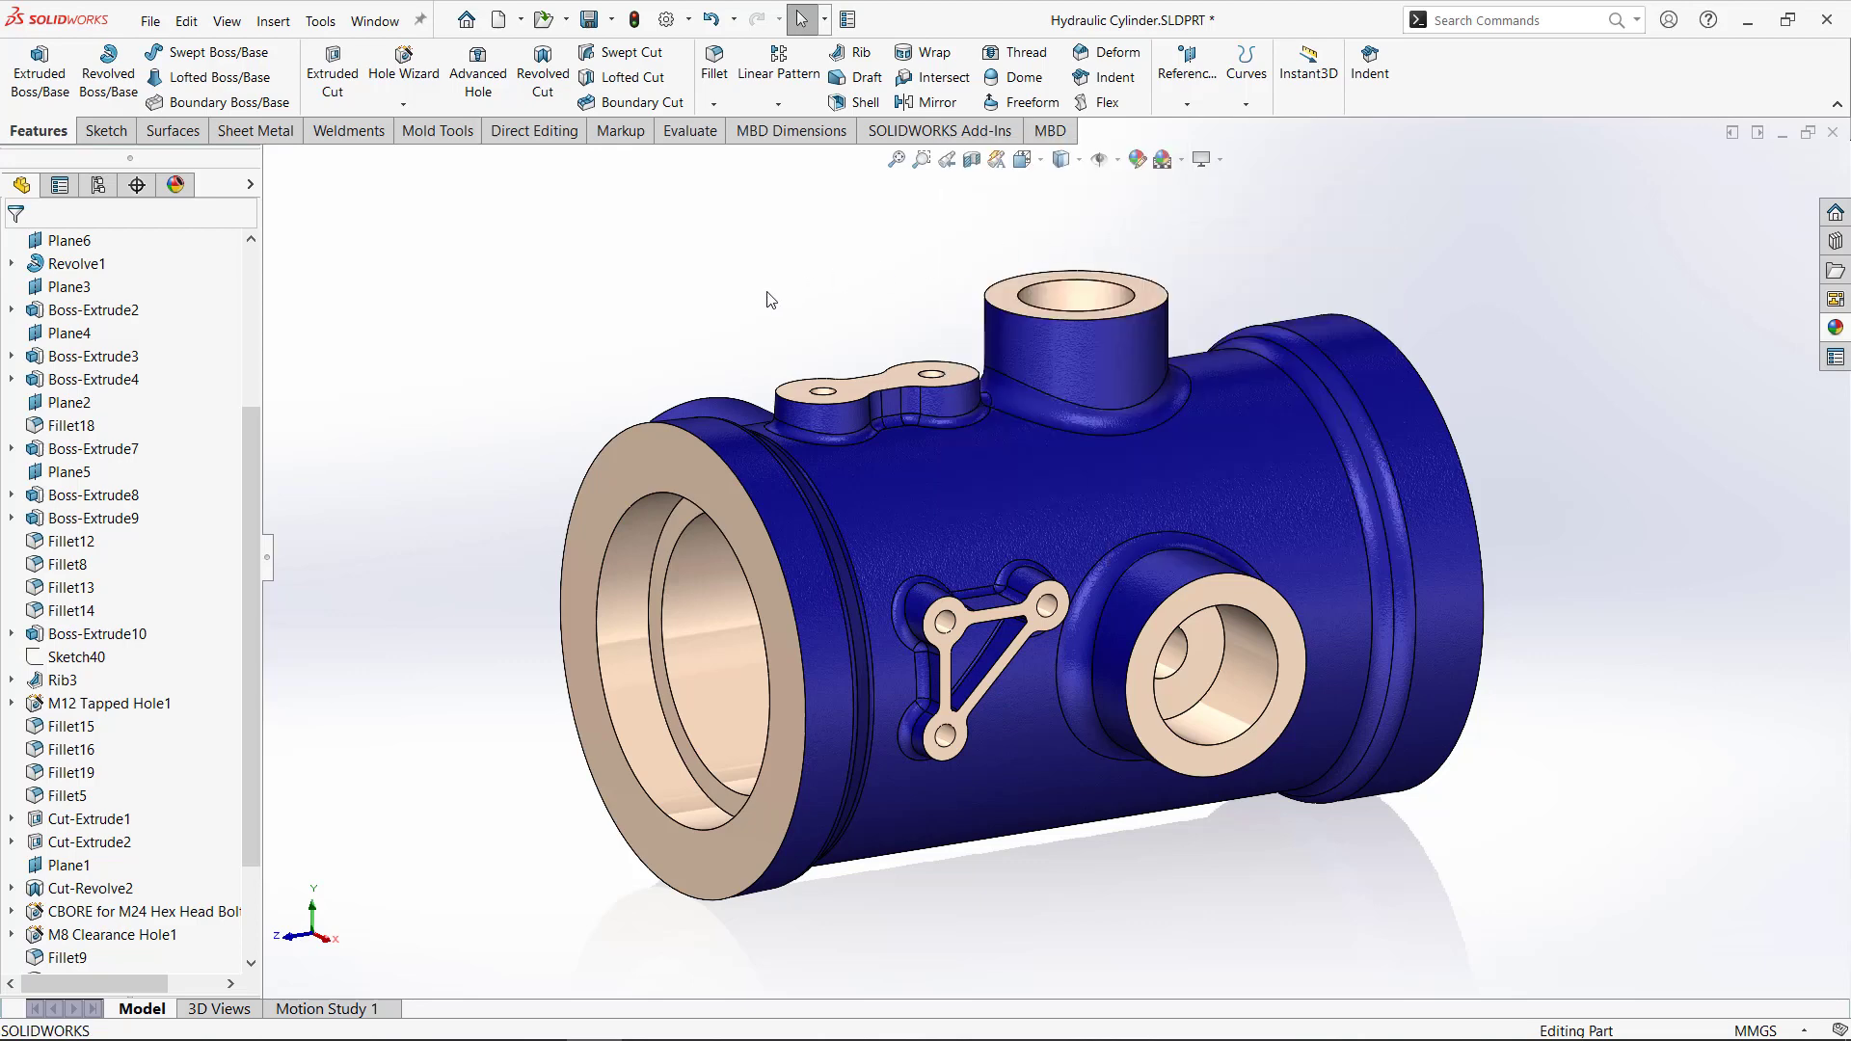
{"action": "right_click", "coordinate": [855, 235]}
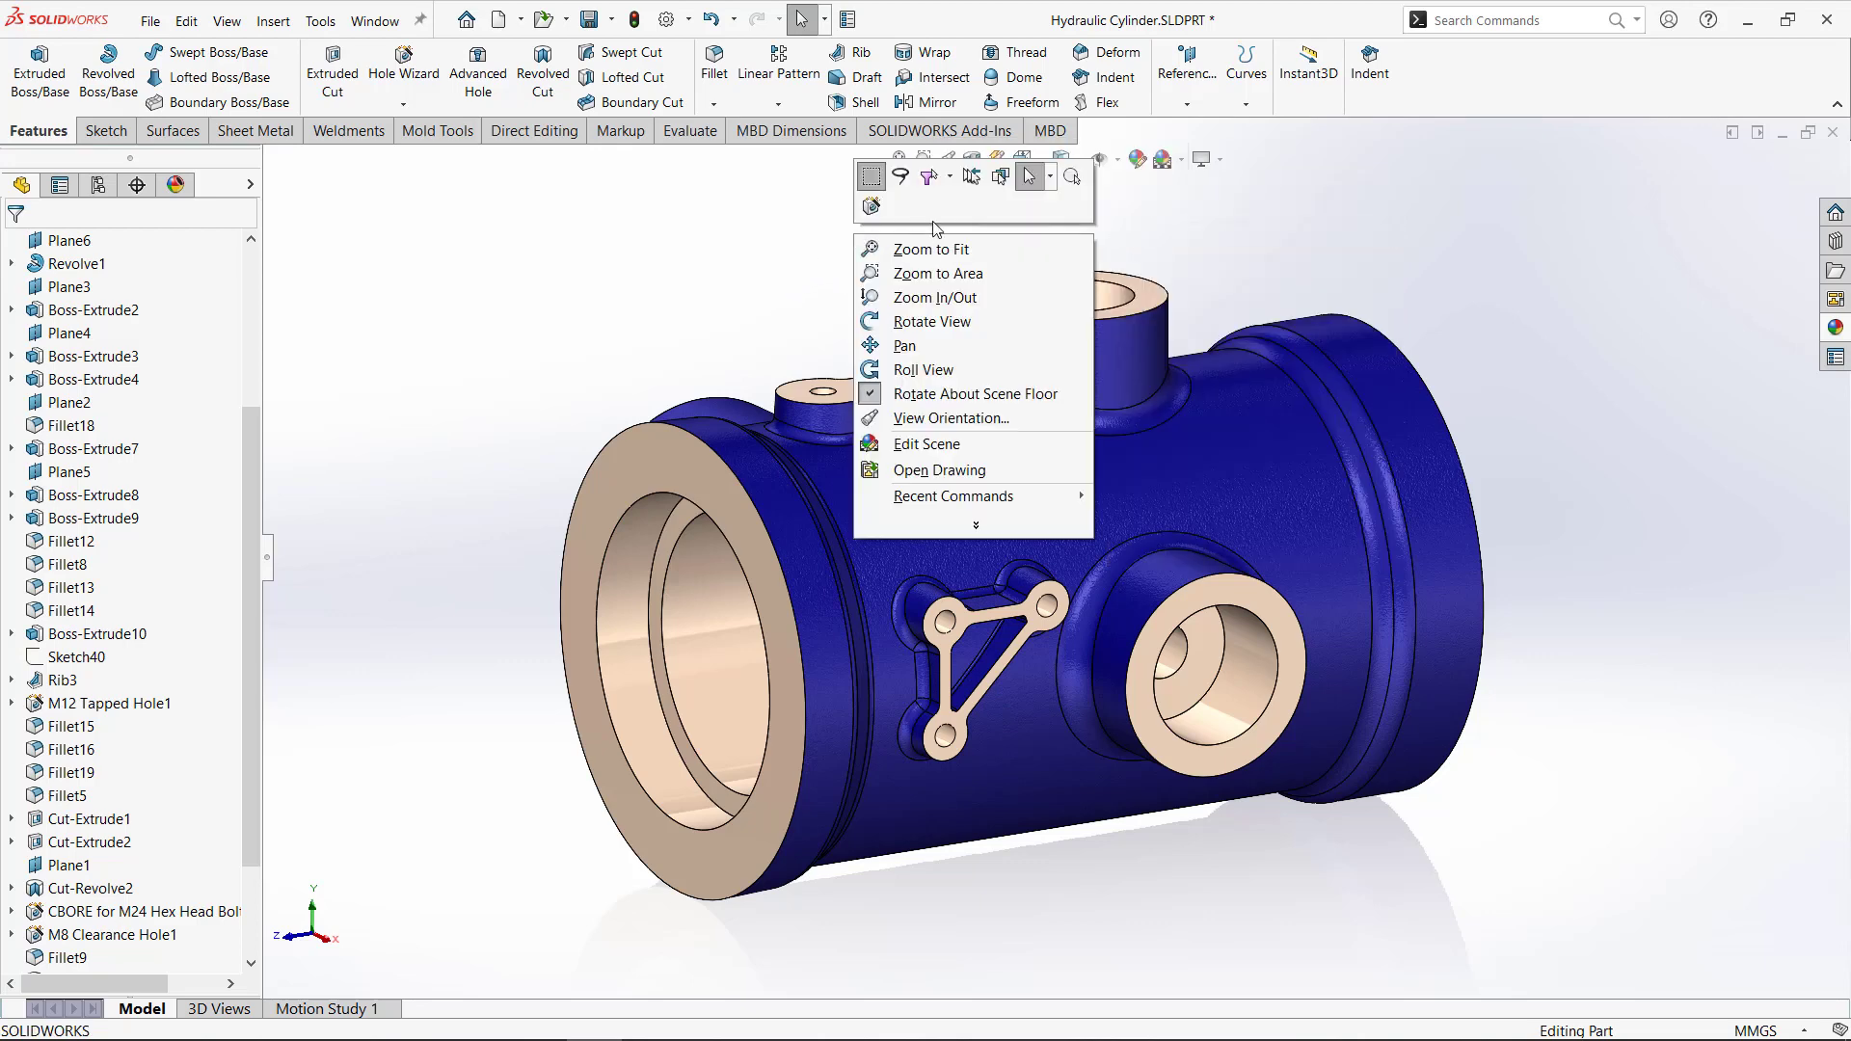
{"action": "left_click", "coordinate": [1051, 178]}
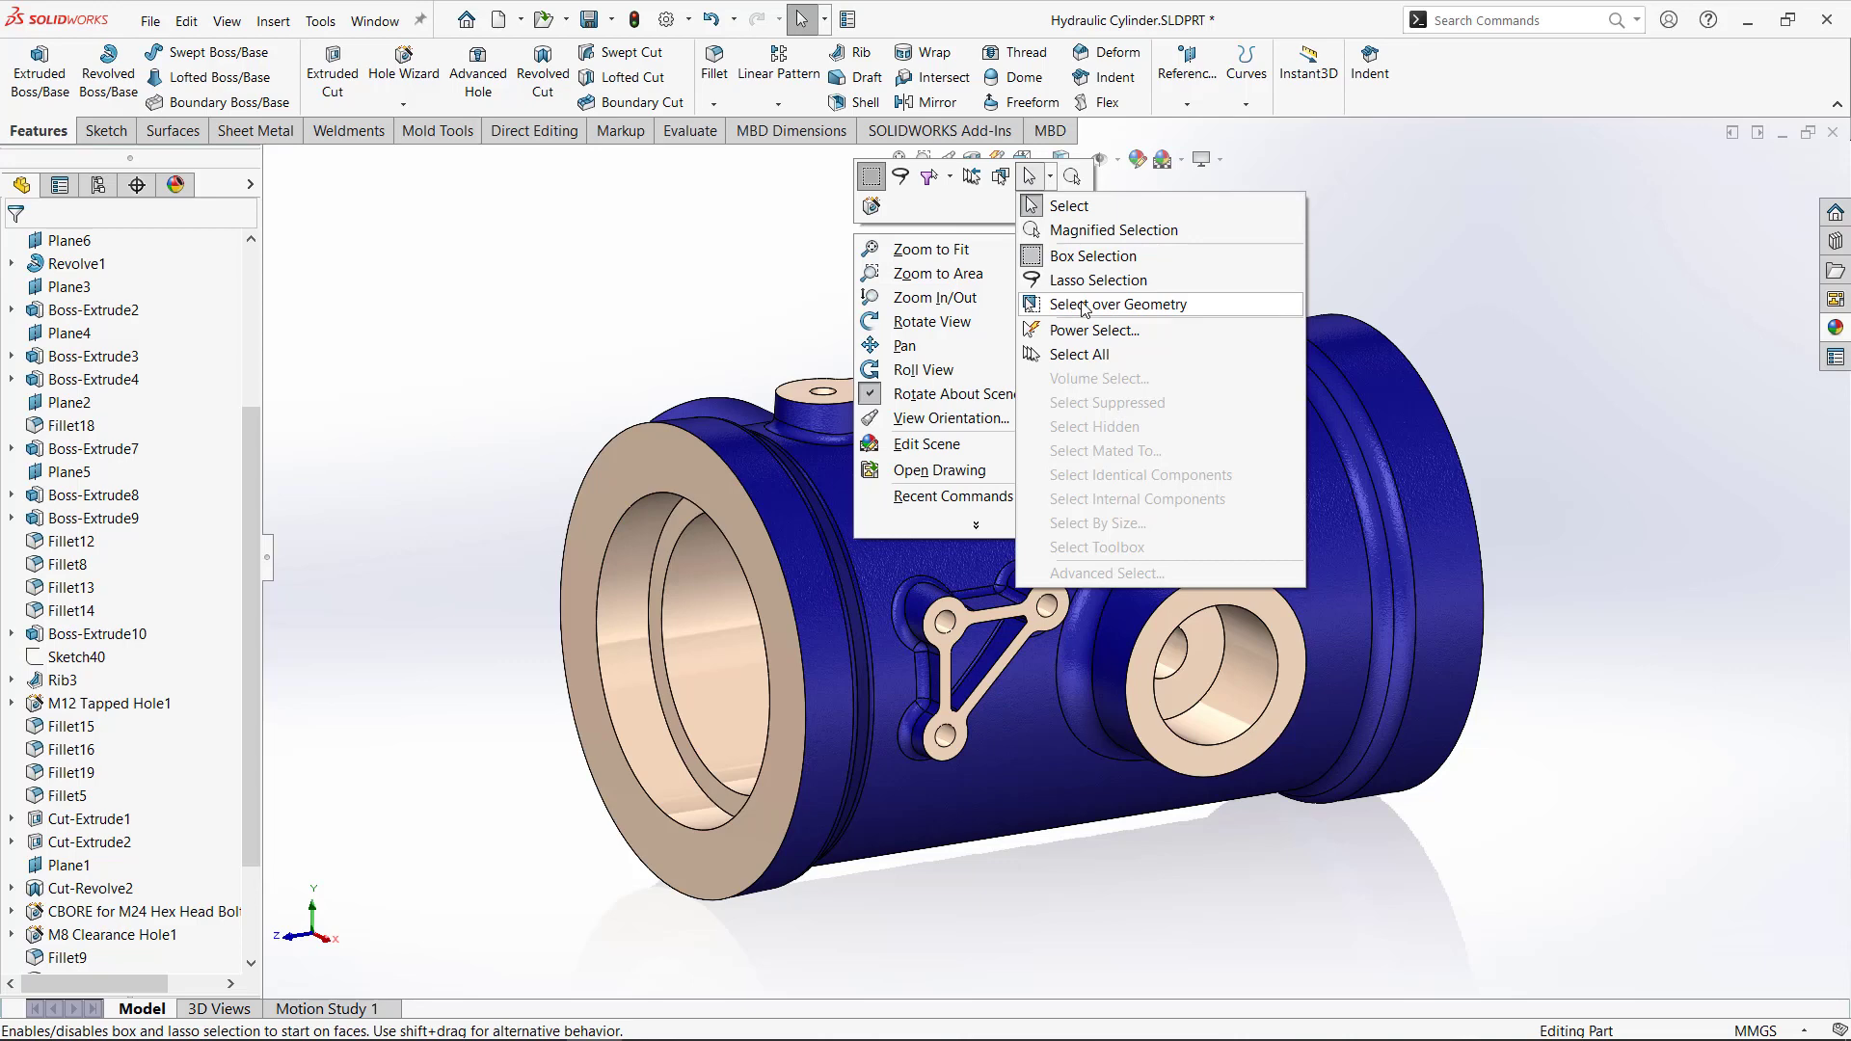
{"action": "left_click", "coordinate": [763, 309]}
{"action": "middle_click_drag", "start_coordinate": [792, 292], "coordinate": [775, 265]}
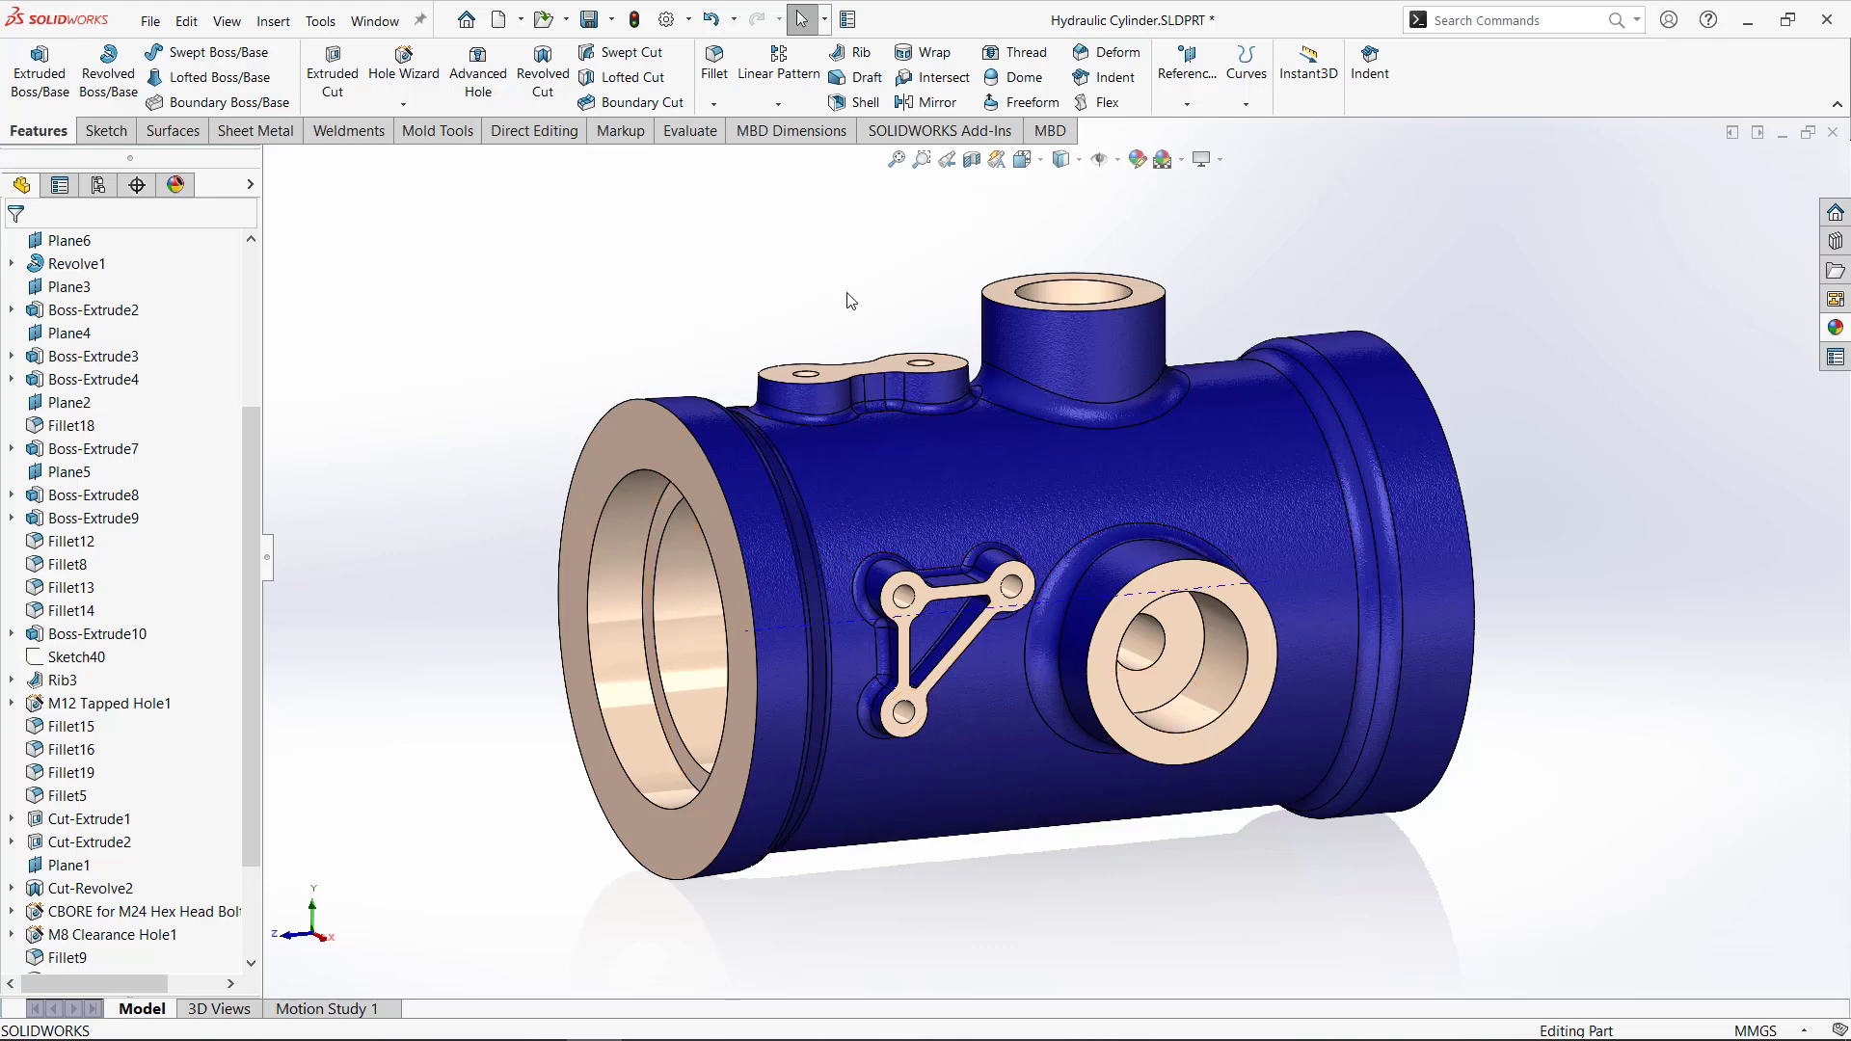
{"action": "left_click", "coordinate": [841, 532]}
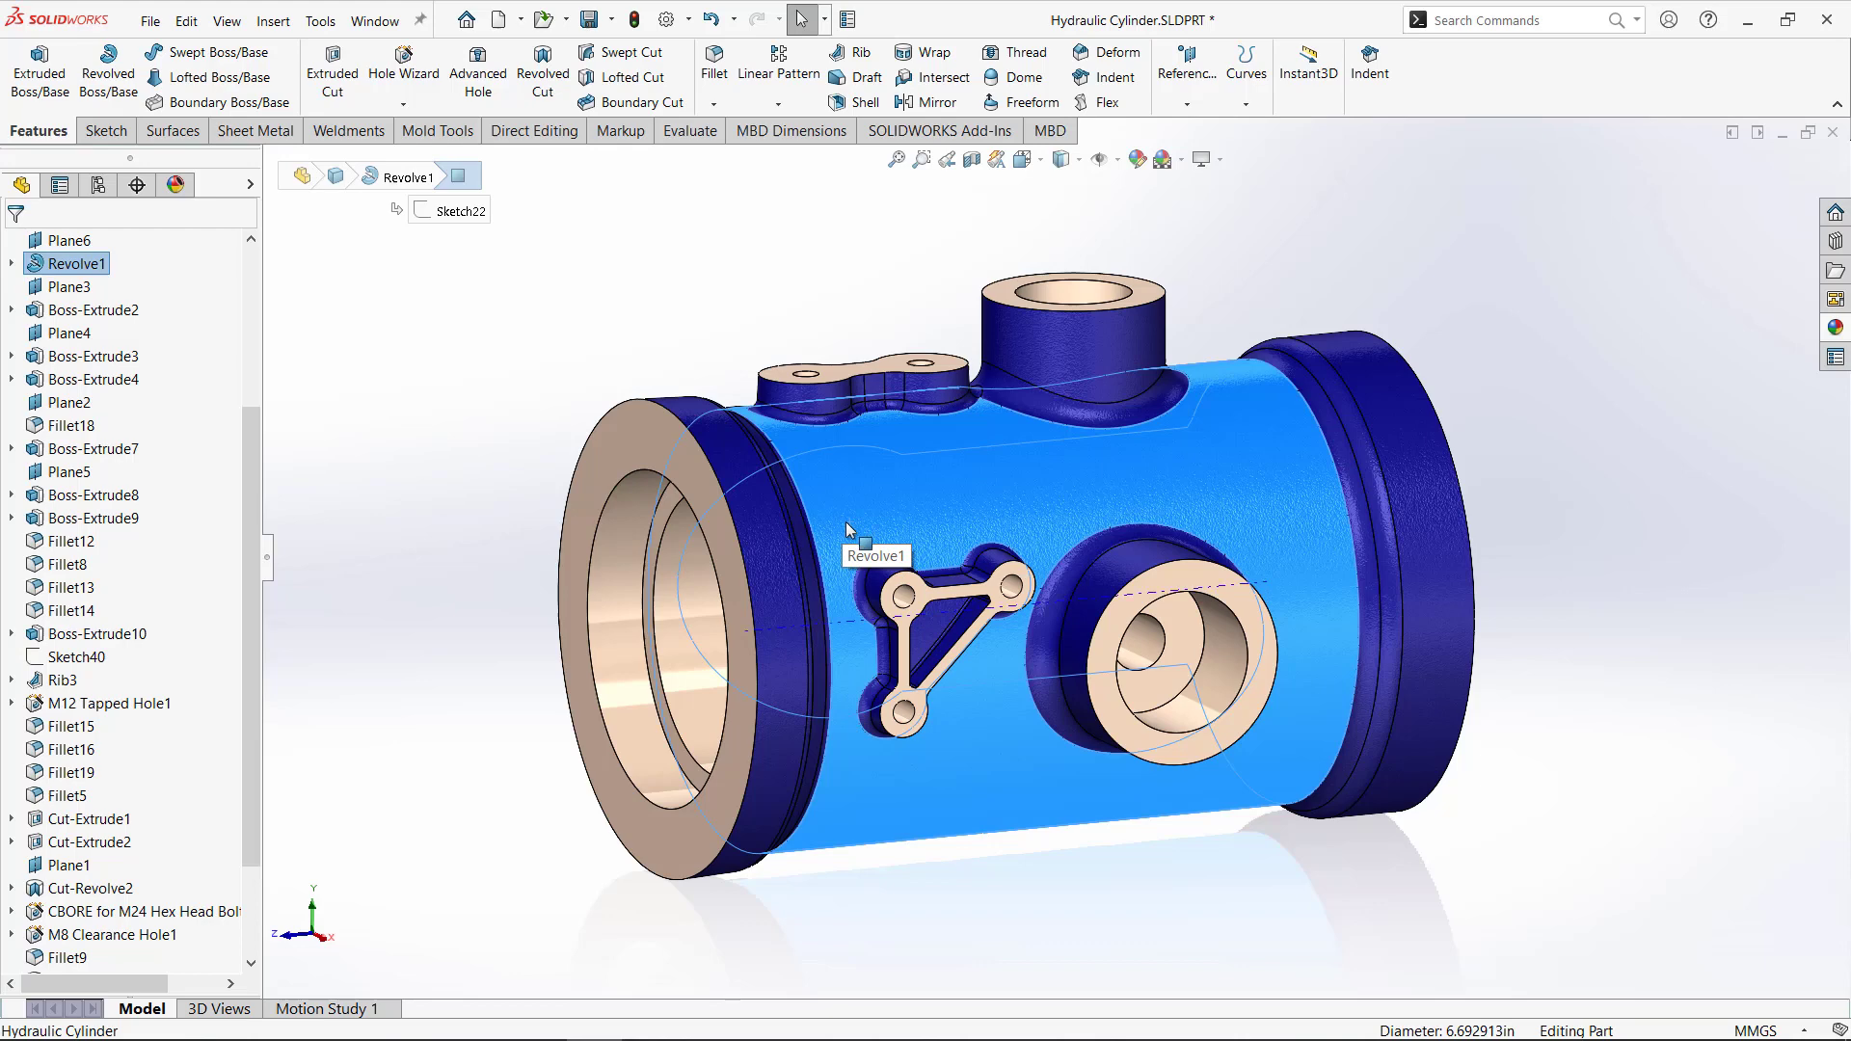
{"action": "mouse_move", "coordinate": [842, 522]}
{"action": "left_mouse_down"}
{"action": "mouse_move", "coordinate": [964, 672]}
{"action": "mouse_move", "coordinate": [895, 590]}
{"action": "left_mouse_up"}
Clear the selection and switch on Select over Geometry from the context toolbar's Select flyout.
{"action": "left_click", "coordinate": [845, 308]}
{"action": "right_click", "coordinate": [872, 214]}
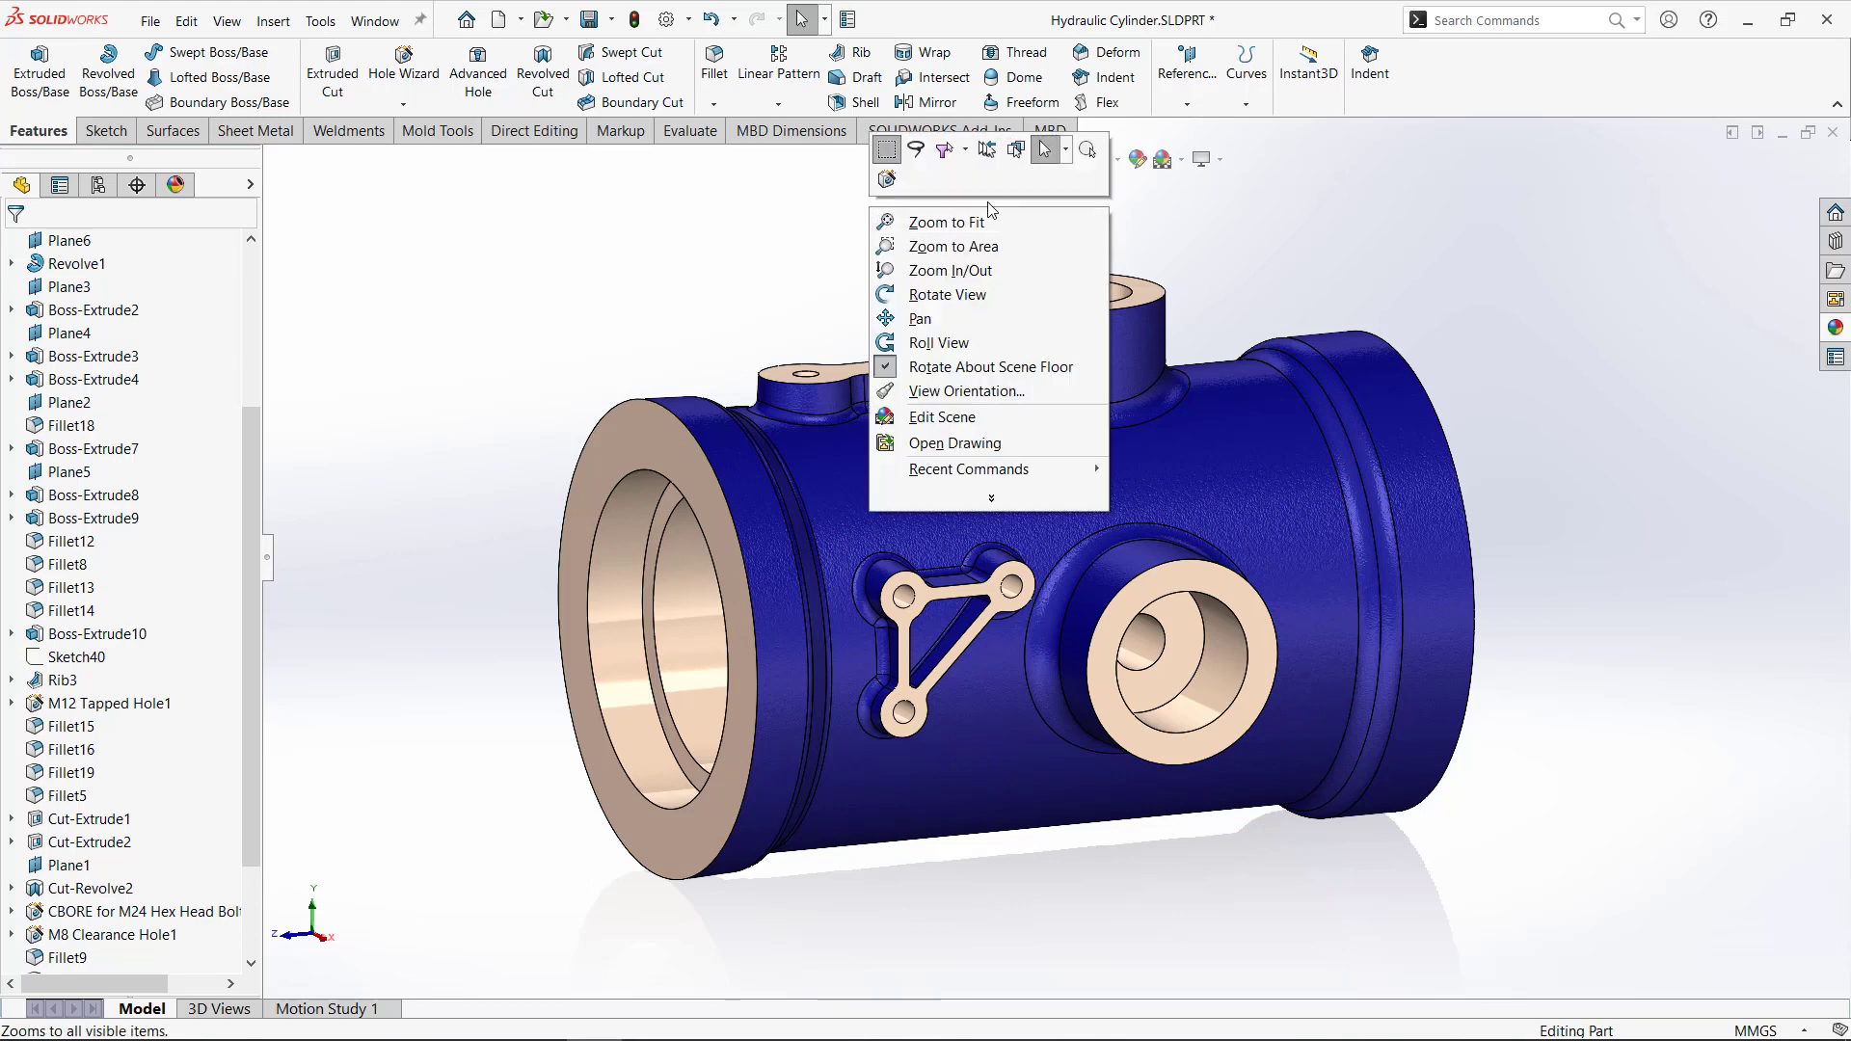
{"action": "left_click", "coordinate": [1066, 149]}
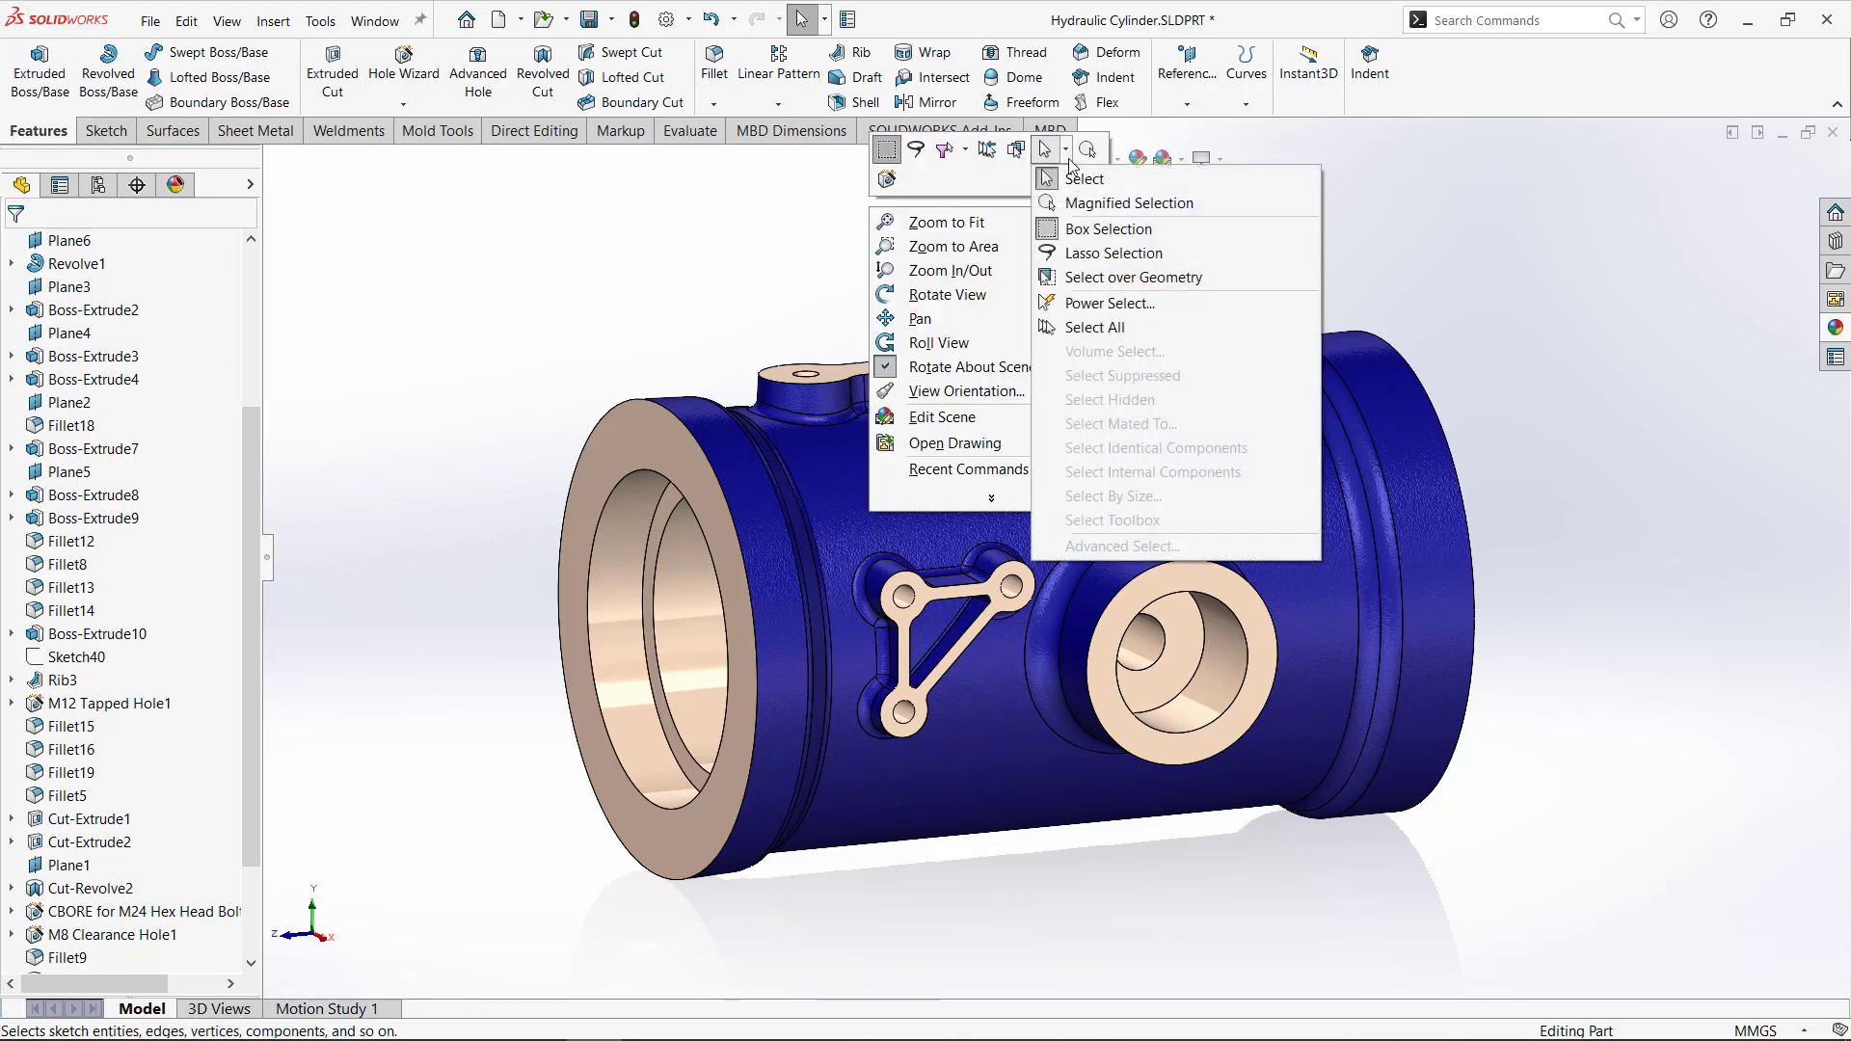
{"action": "left_click", "coordinate": [1109, 278]}
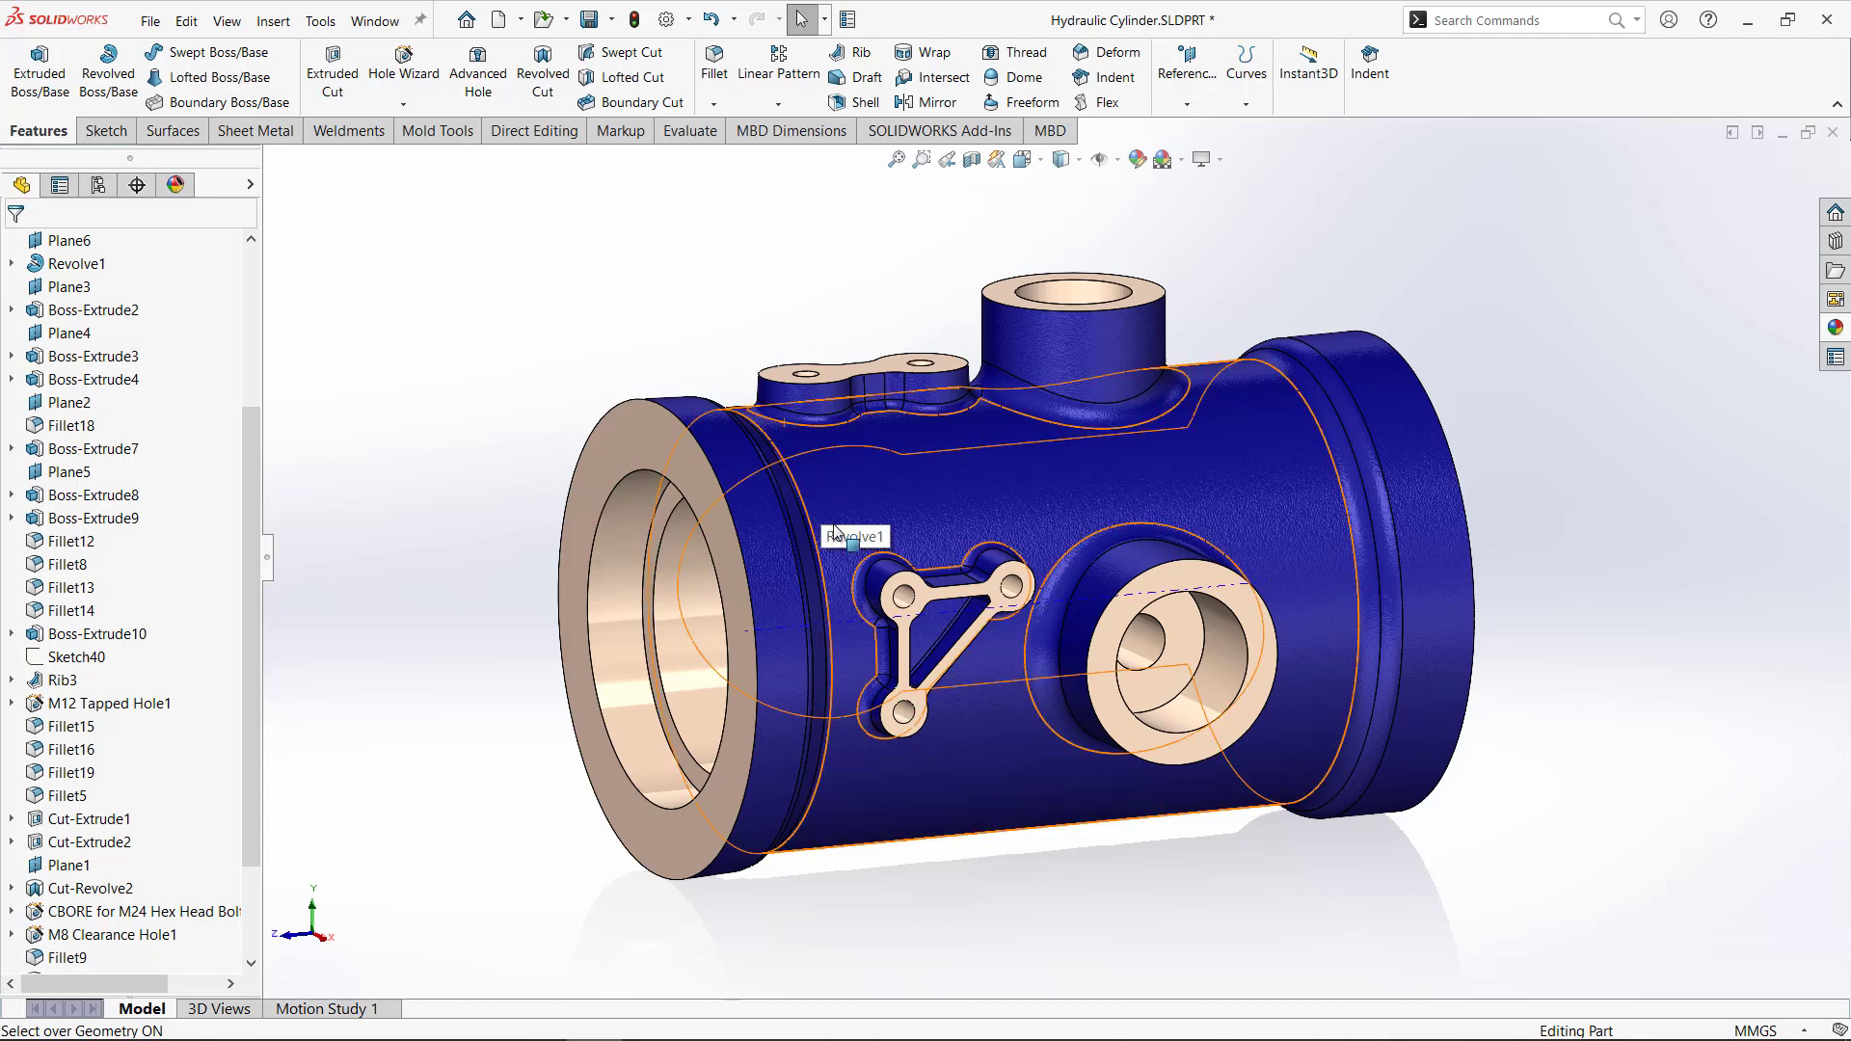
Test a box selection starting on the body around the triangular boss, then clear it.
{"action": "left_click_drag", "start_coordinate": [833, 527], "coordinate": [1051, 759]}
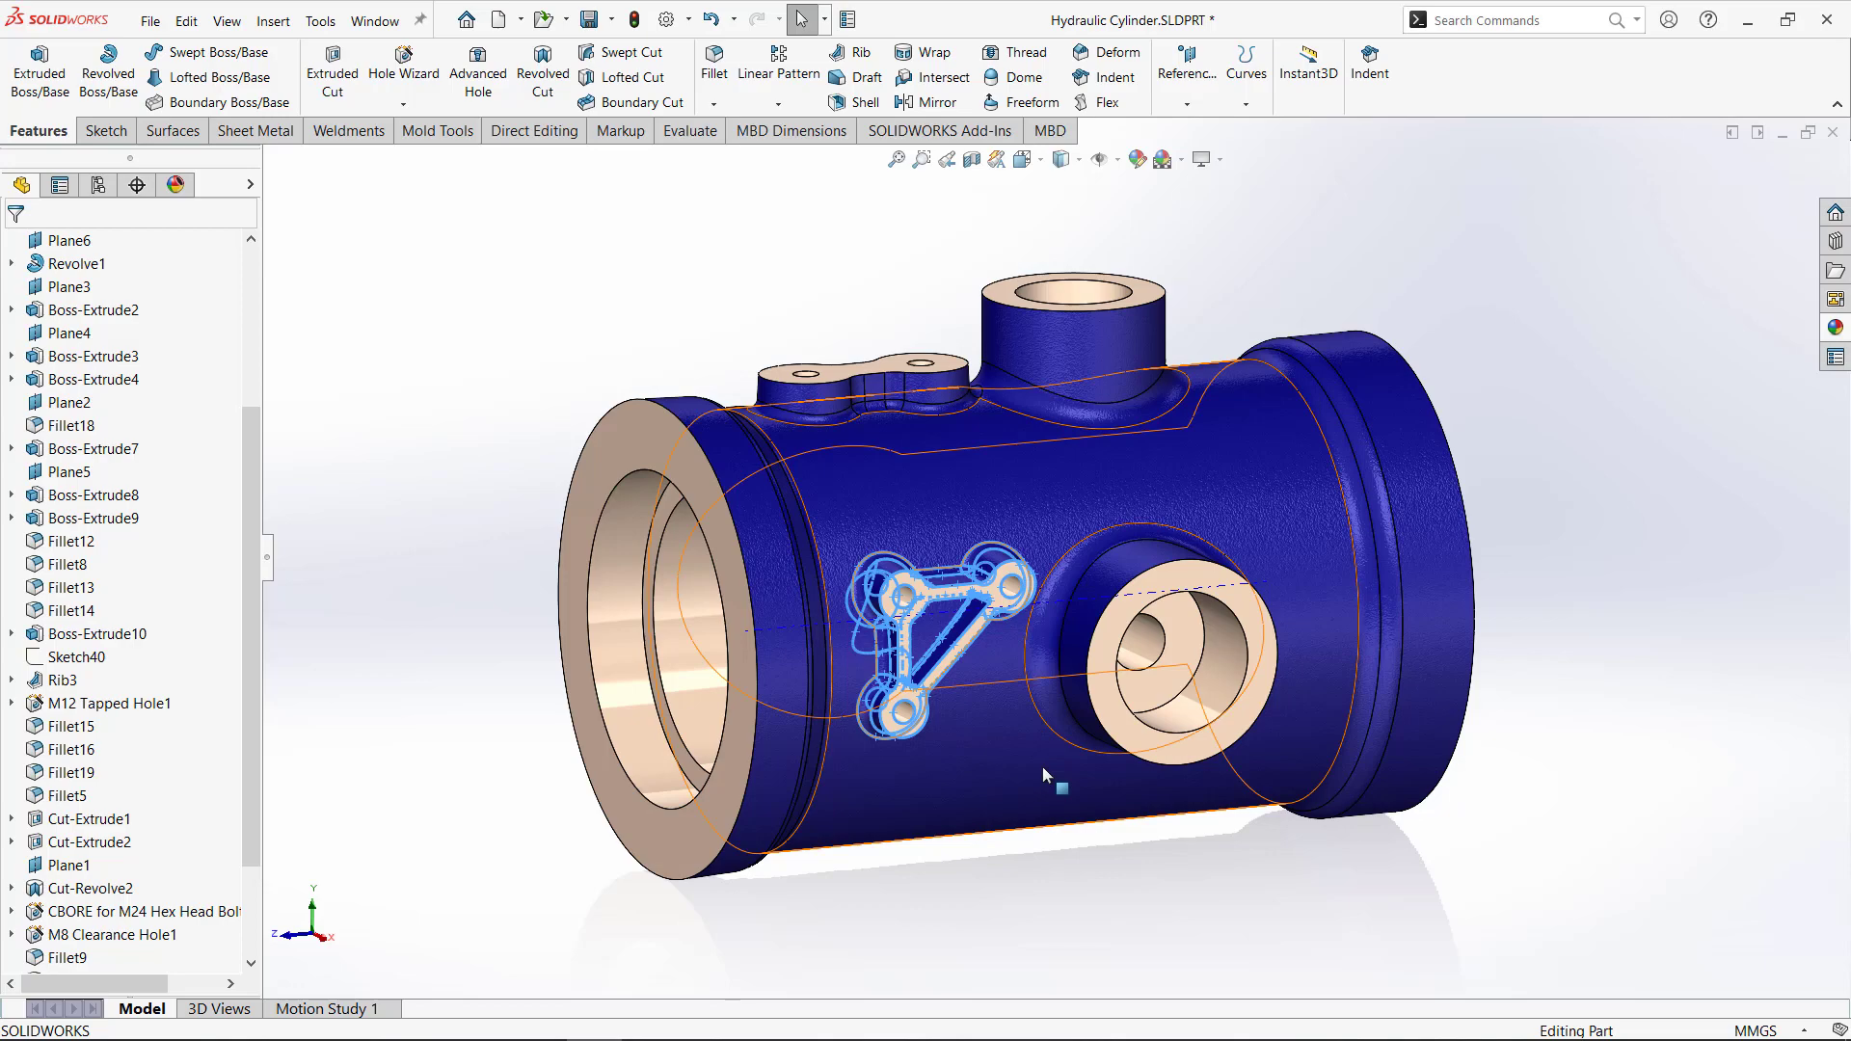
{"action": "mouse_move", "coordinate": [772, 282]}
{"action": "middle_mouse_down"}
{"action": "mouse_move", "coordinate": [842, 245]}
{"action": "mouse_move", "coordinate": [748, 289]}
{"action": "mouse_move", "coordinate": [722, 374]}
{"action": "mouse_move", "coordinate": [733, 440]}
{"action": "mouse_move", "coordinate": [799, 455]}
{"action": "mouse_move", "coordinate": [772, 347]}
{"action": "mouse_move", "coordinate": [789, 297]}
{"action": "mouse_move", "coordinate": [764, 281]}
{"action": "middle_mouse_up"}
{"action": "key", "text": "Escape"}
{"action": "key", "text": "Escape"}
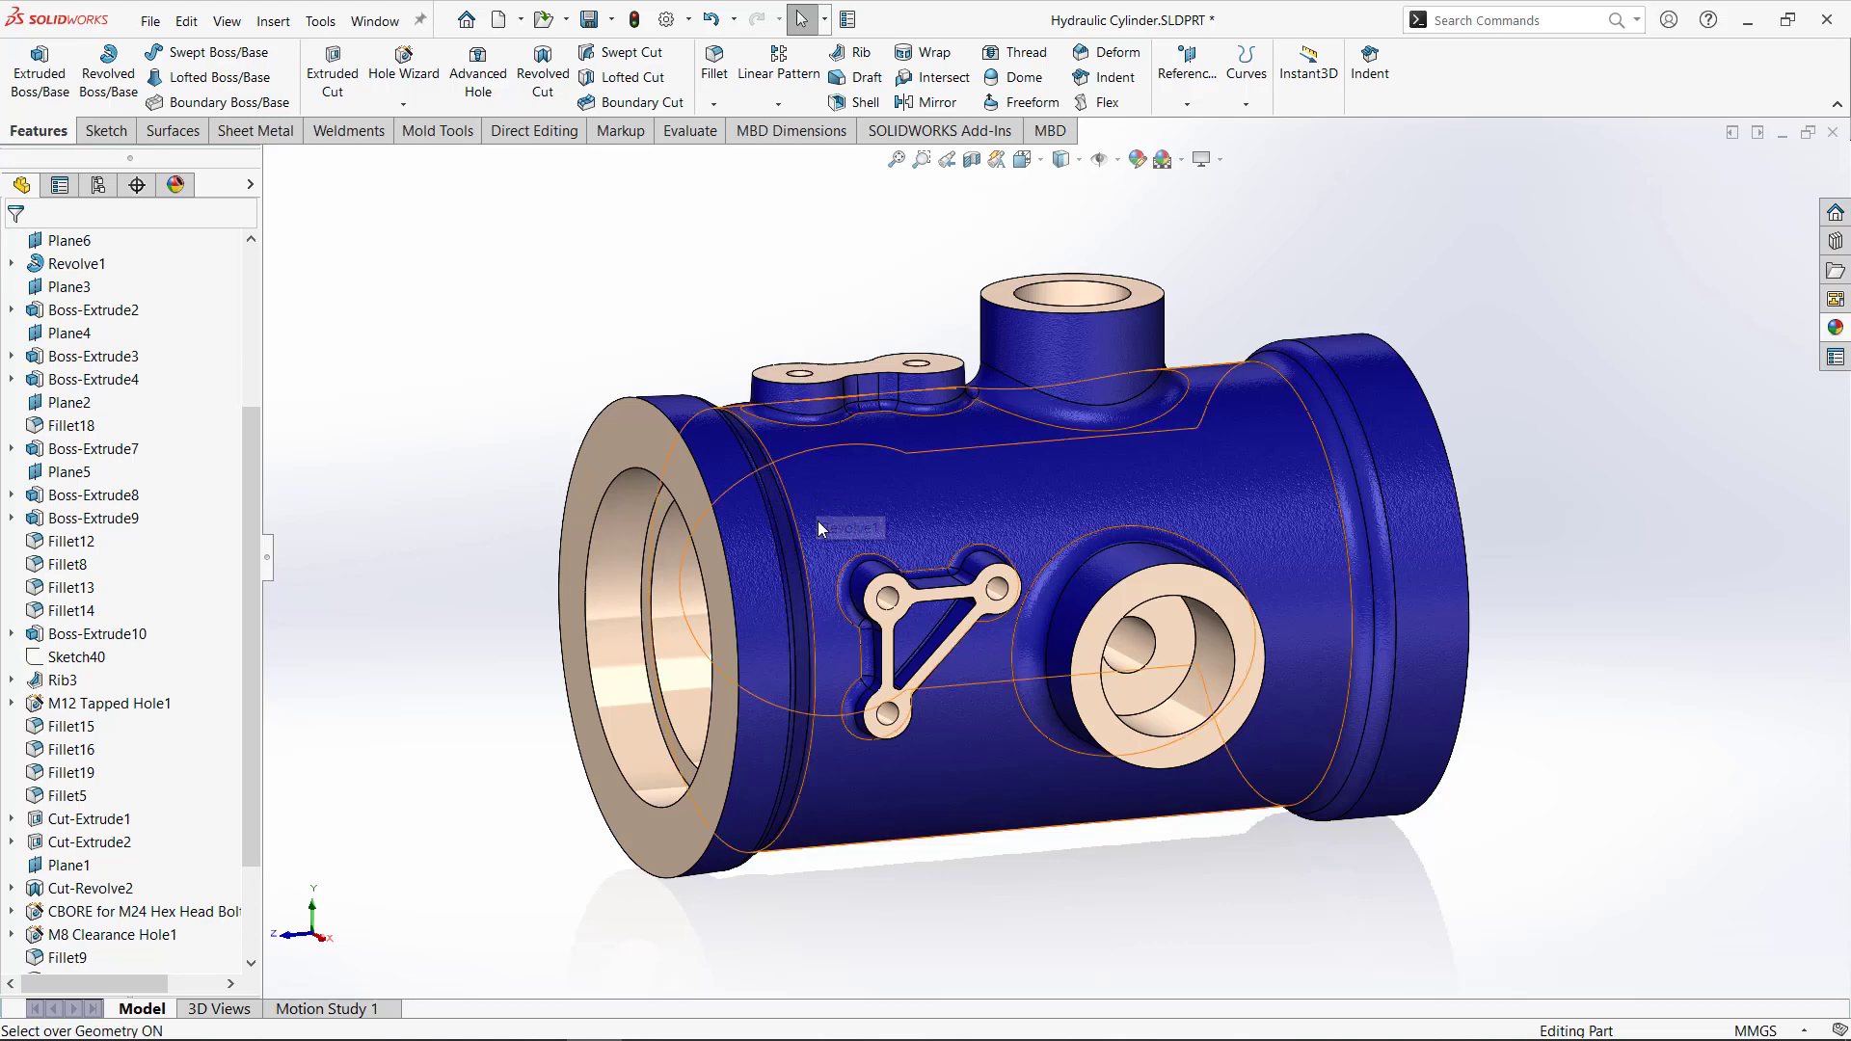
{"action": "left_click_drag", "start_coordinate": [817, 528], "coordinate": [1027, 768]}
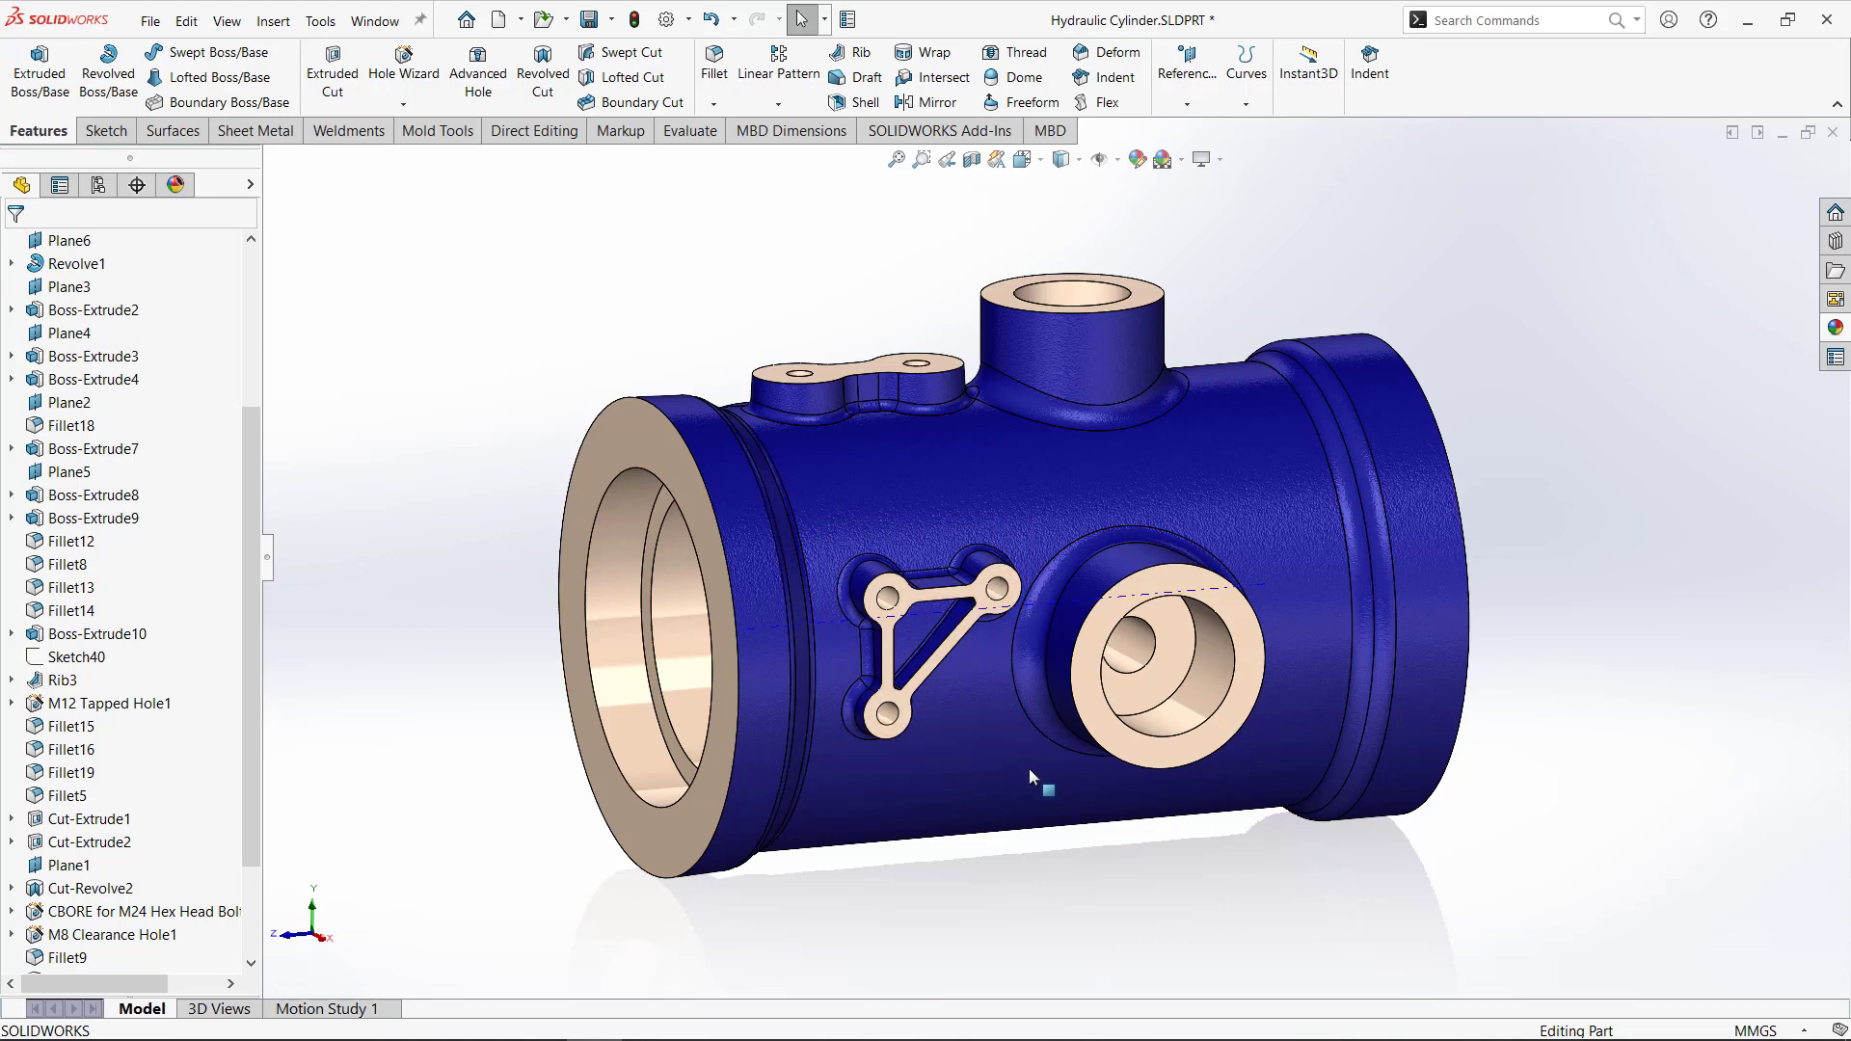
{"action": "left_click", "coordinate": [699, 258]}
{"action": "right_click", "coordinate": [832, 210]}
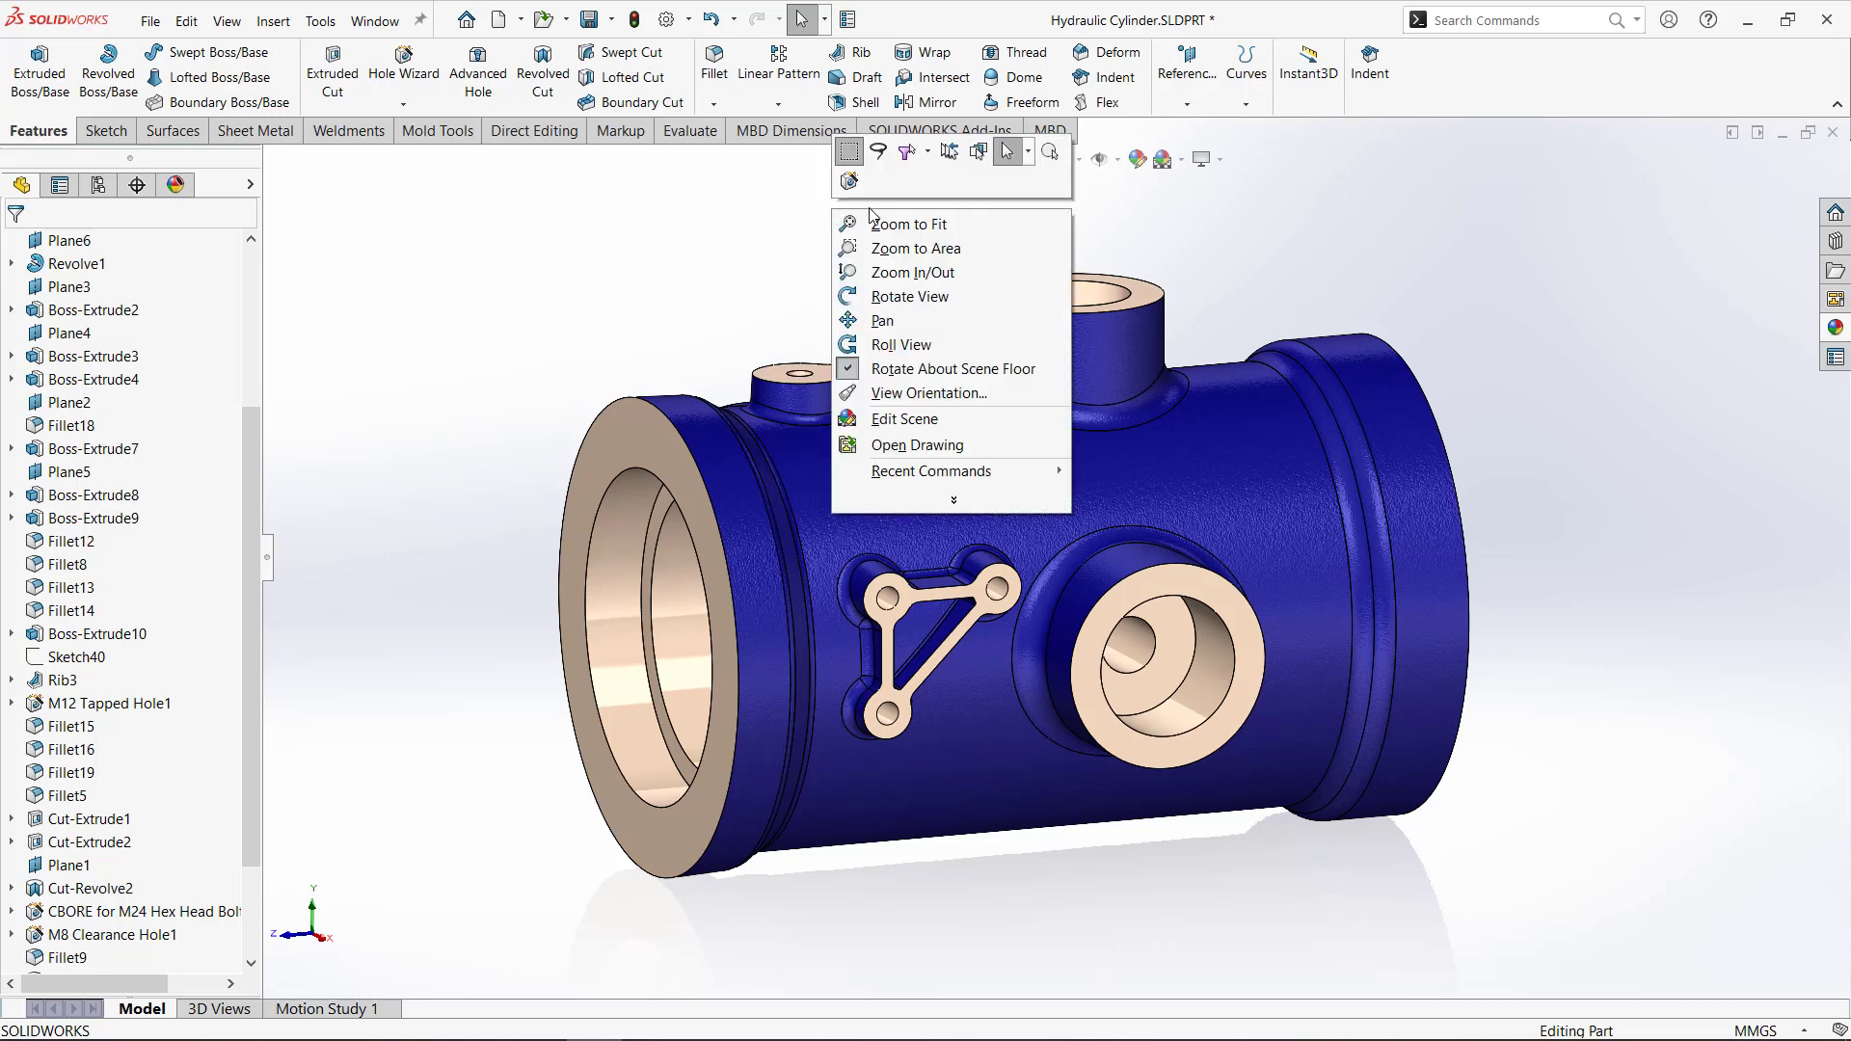
{"action": "left_click", "coordinate": [1028, 154]}
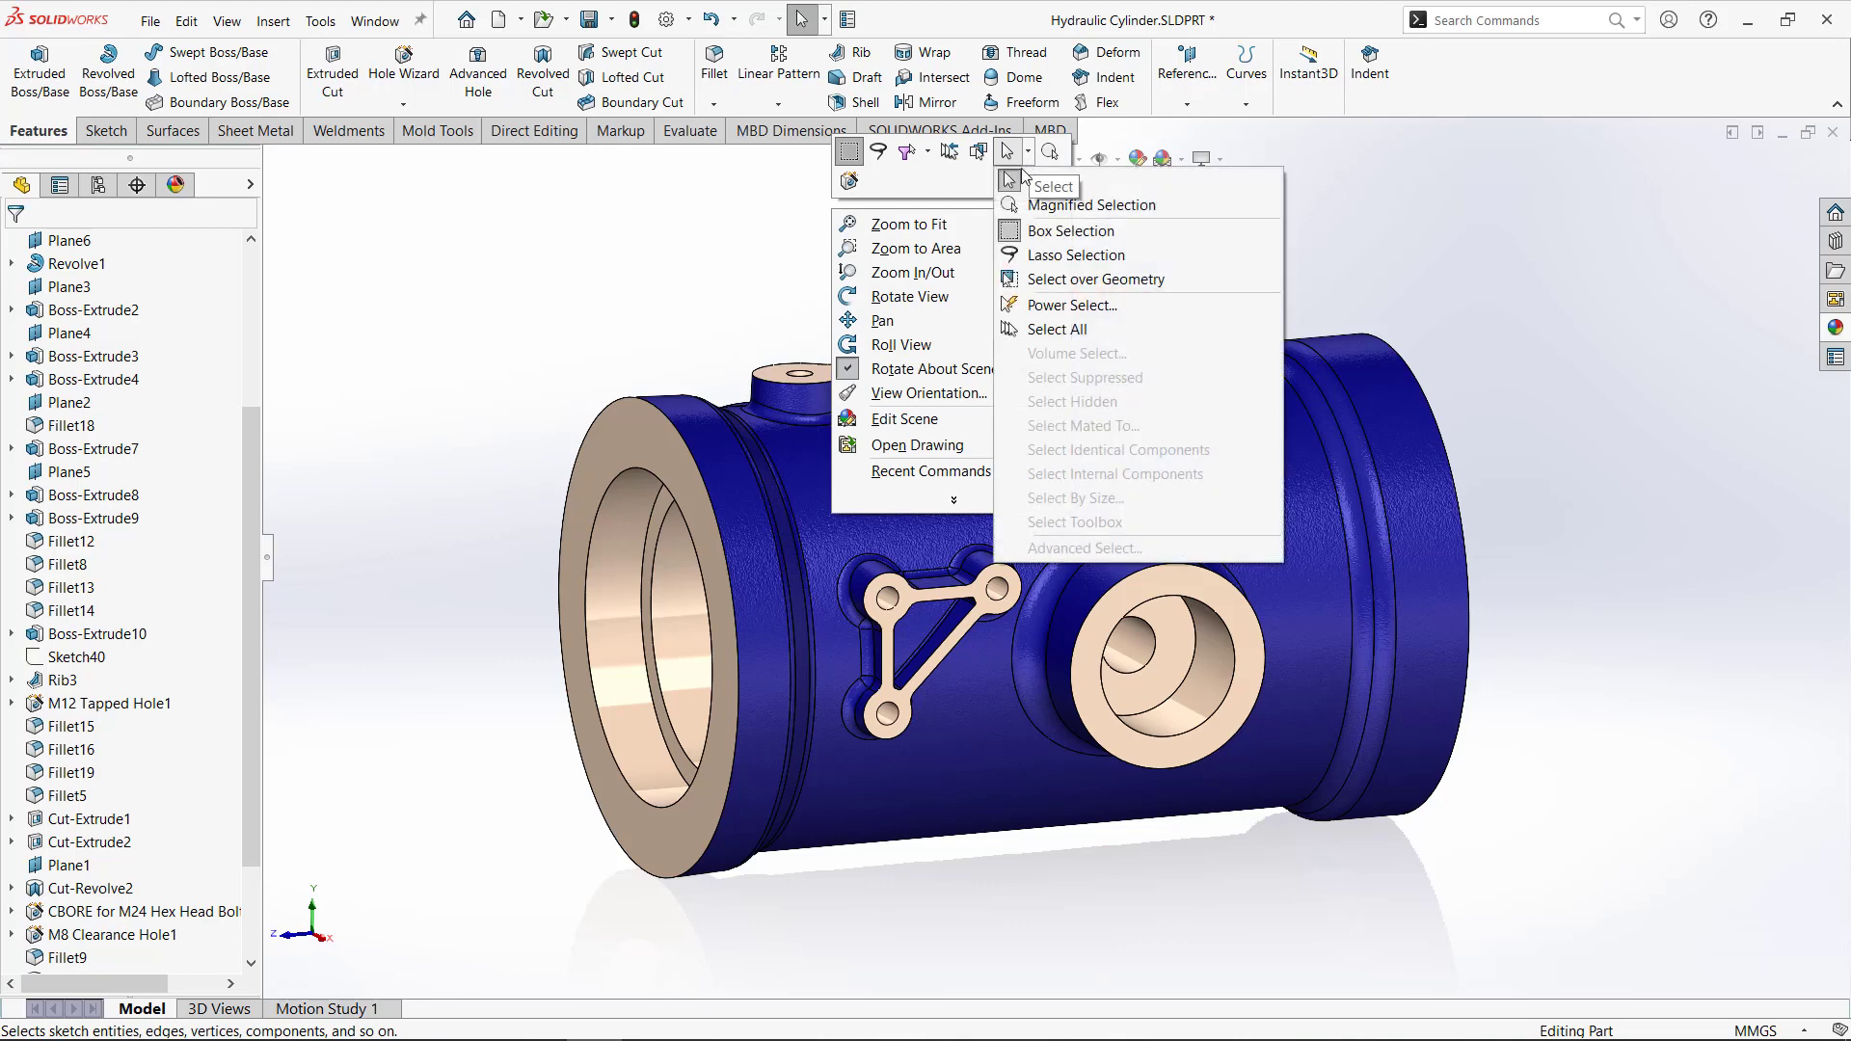
{"action": "left_click", "coordinate": [1011, 334]}
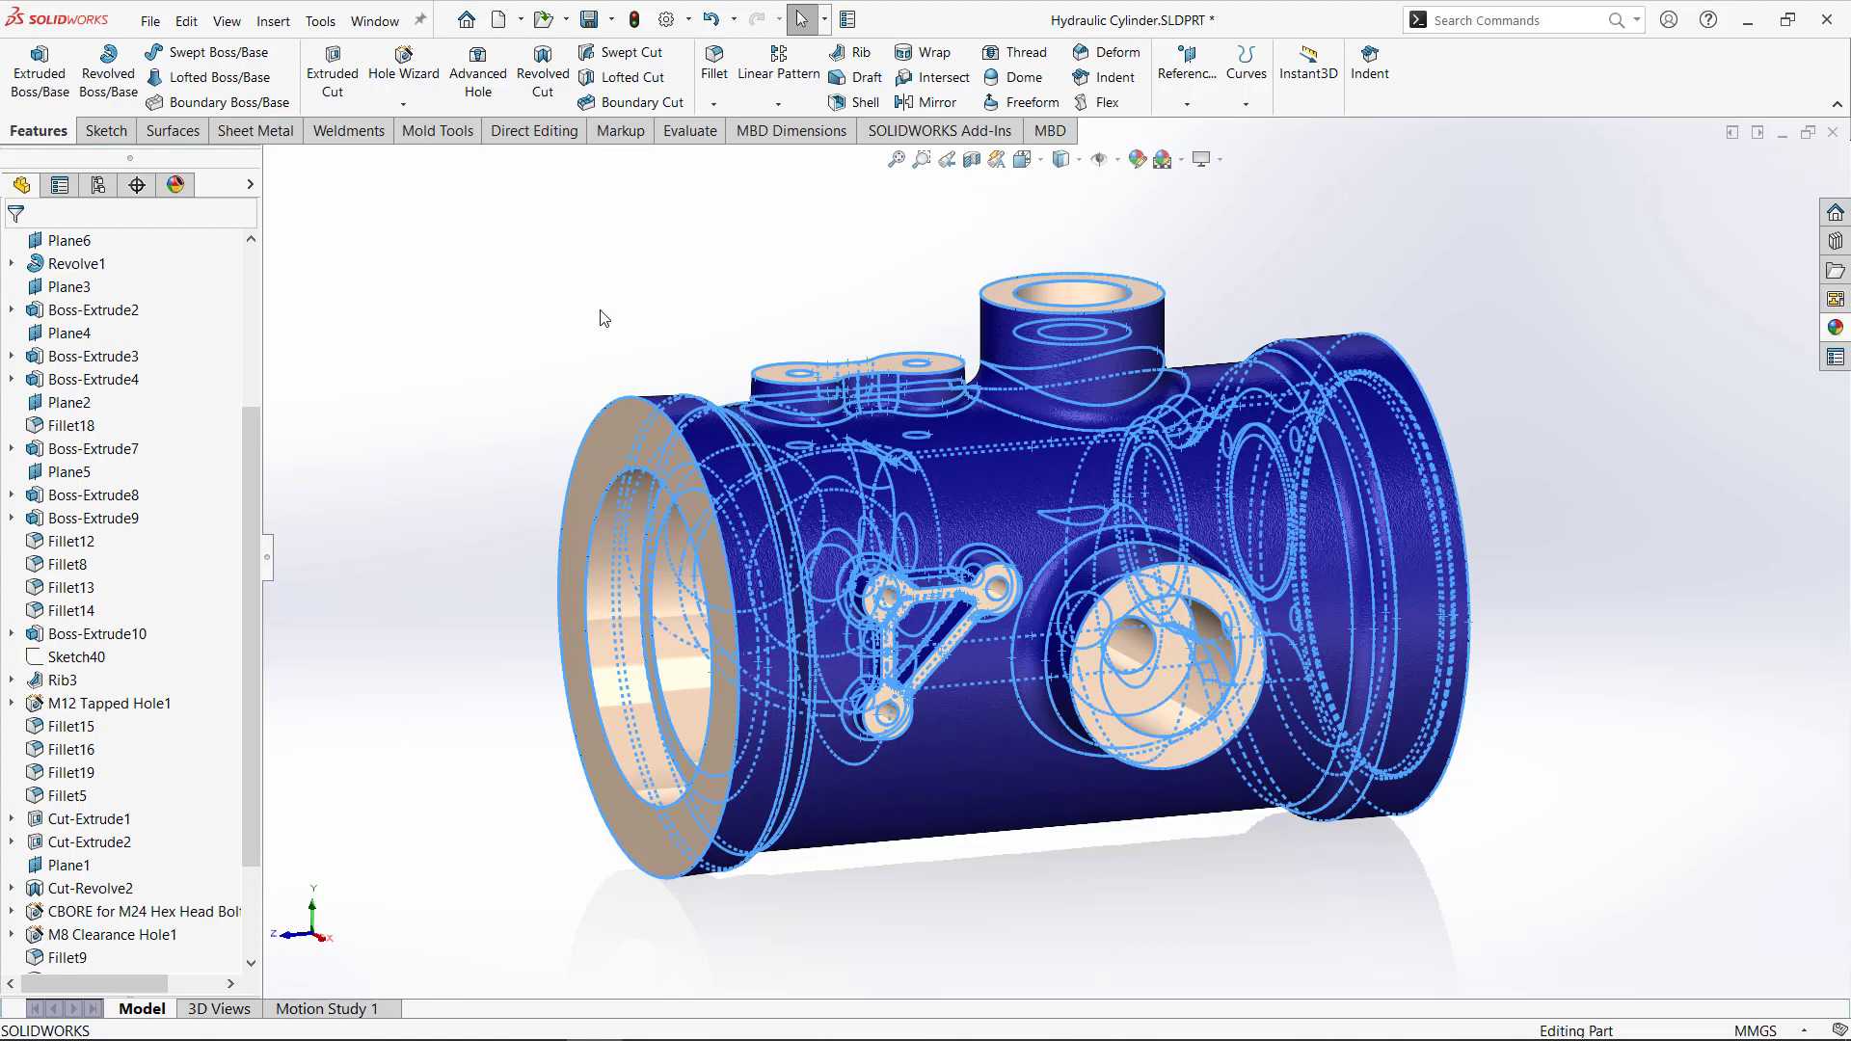
{"action": "left_click", "coordinate": [739, 277]}
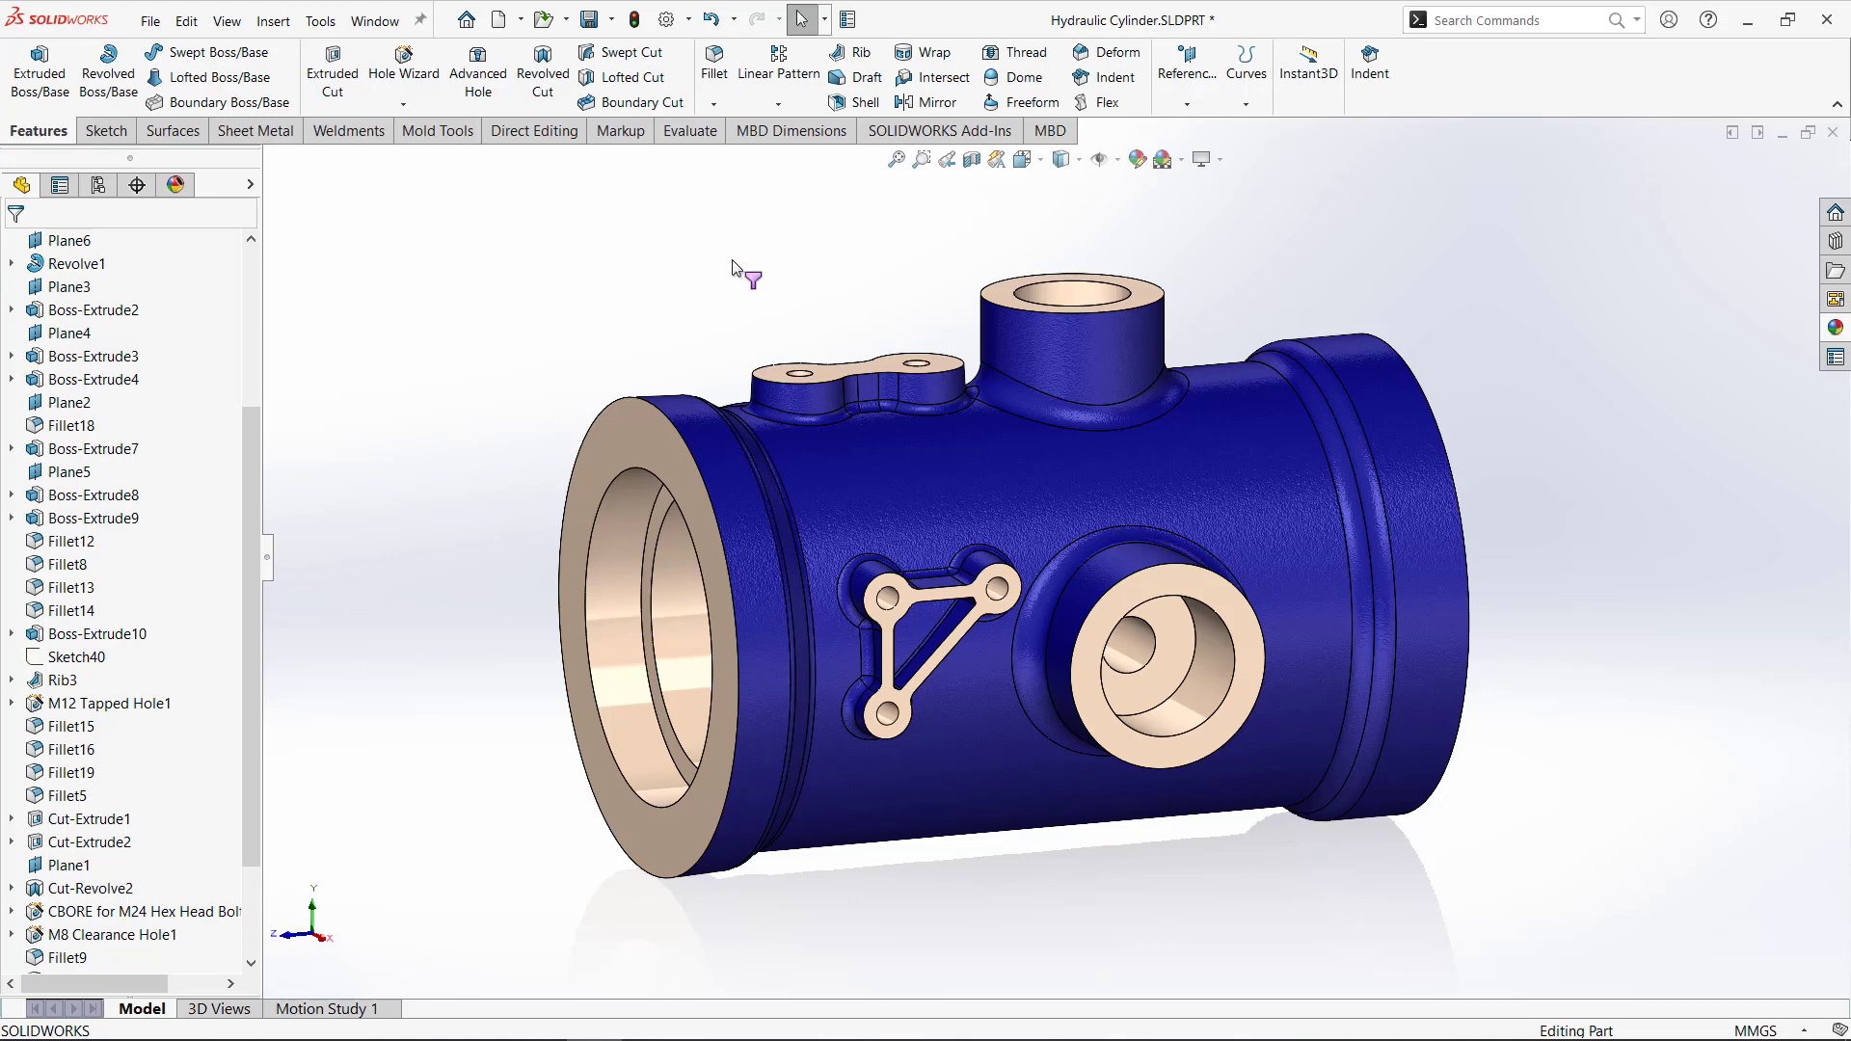
{"action": "key", "text": "ctrl+a"}
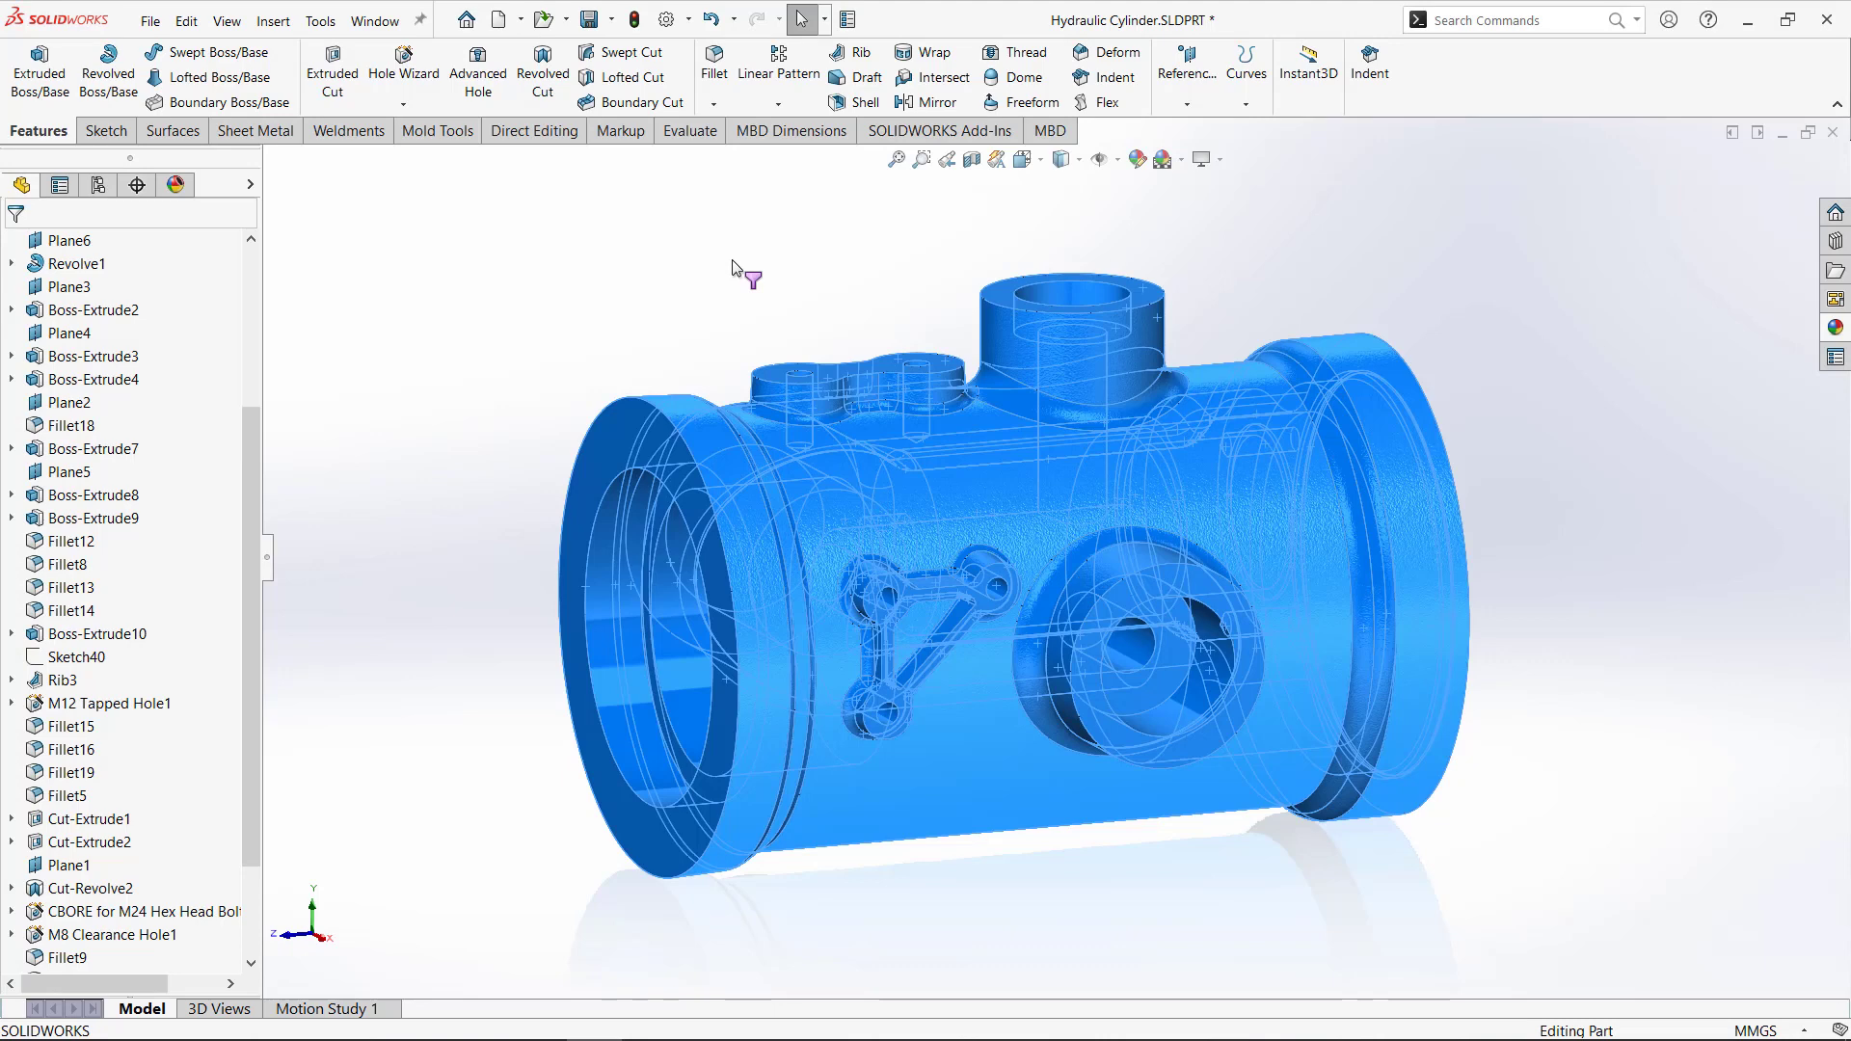
{"action": "key", "text": "Escape"}
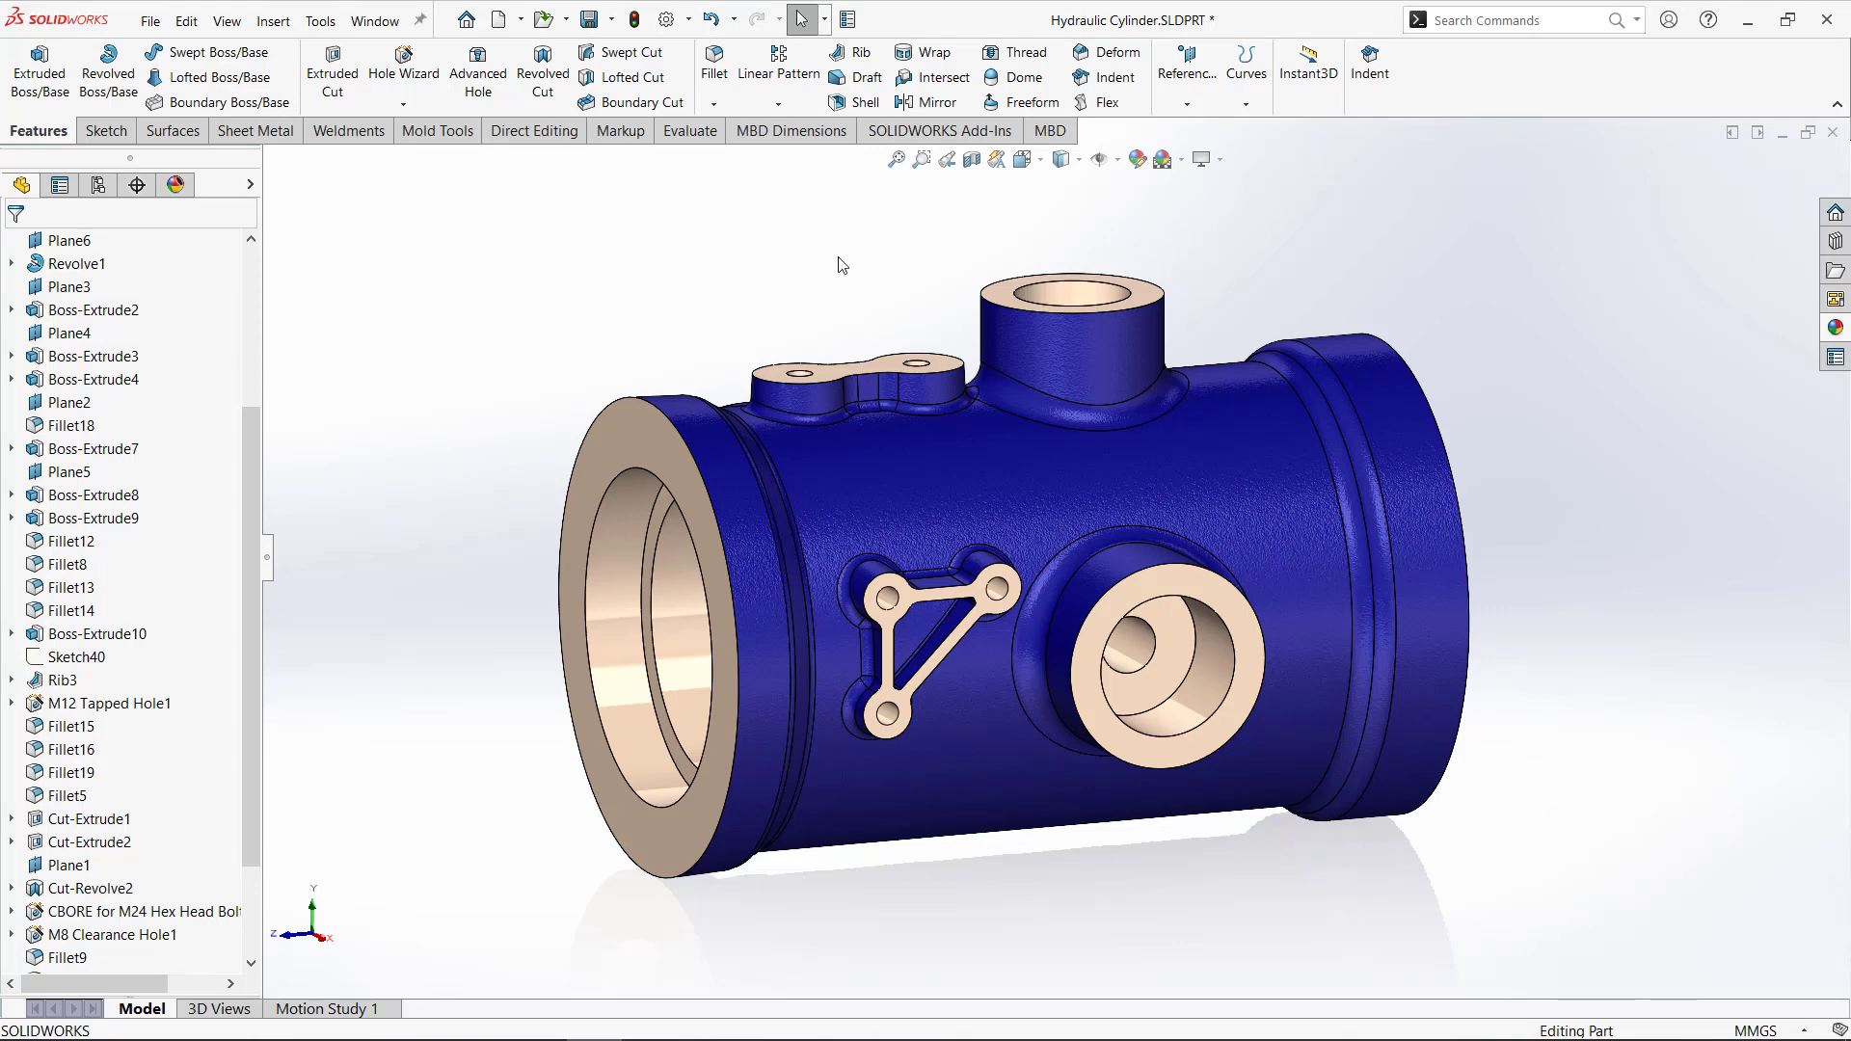
Launch Power Select from the Select flyout in the viewport's context toolbar.
{"action": "right_click", "coordinate": [843, 214]}
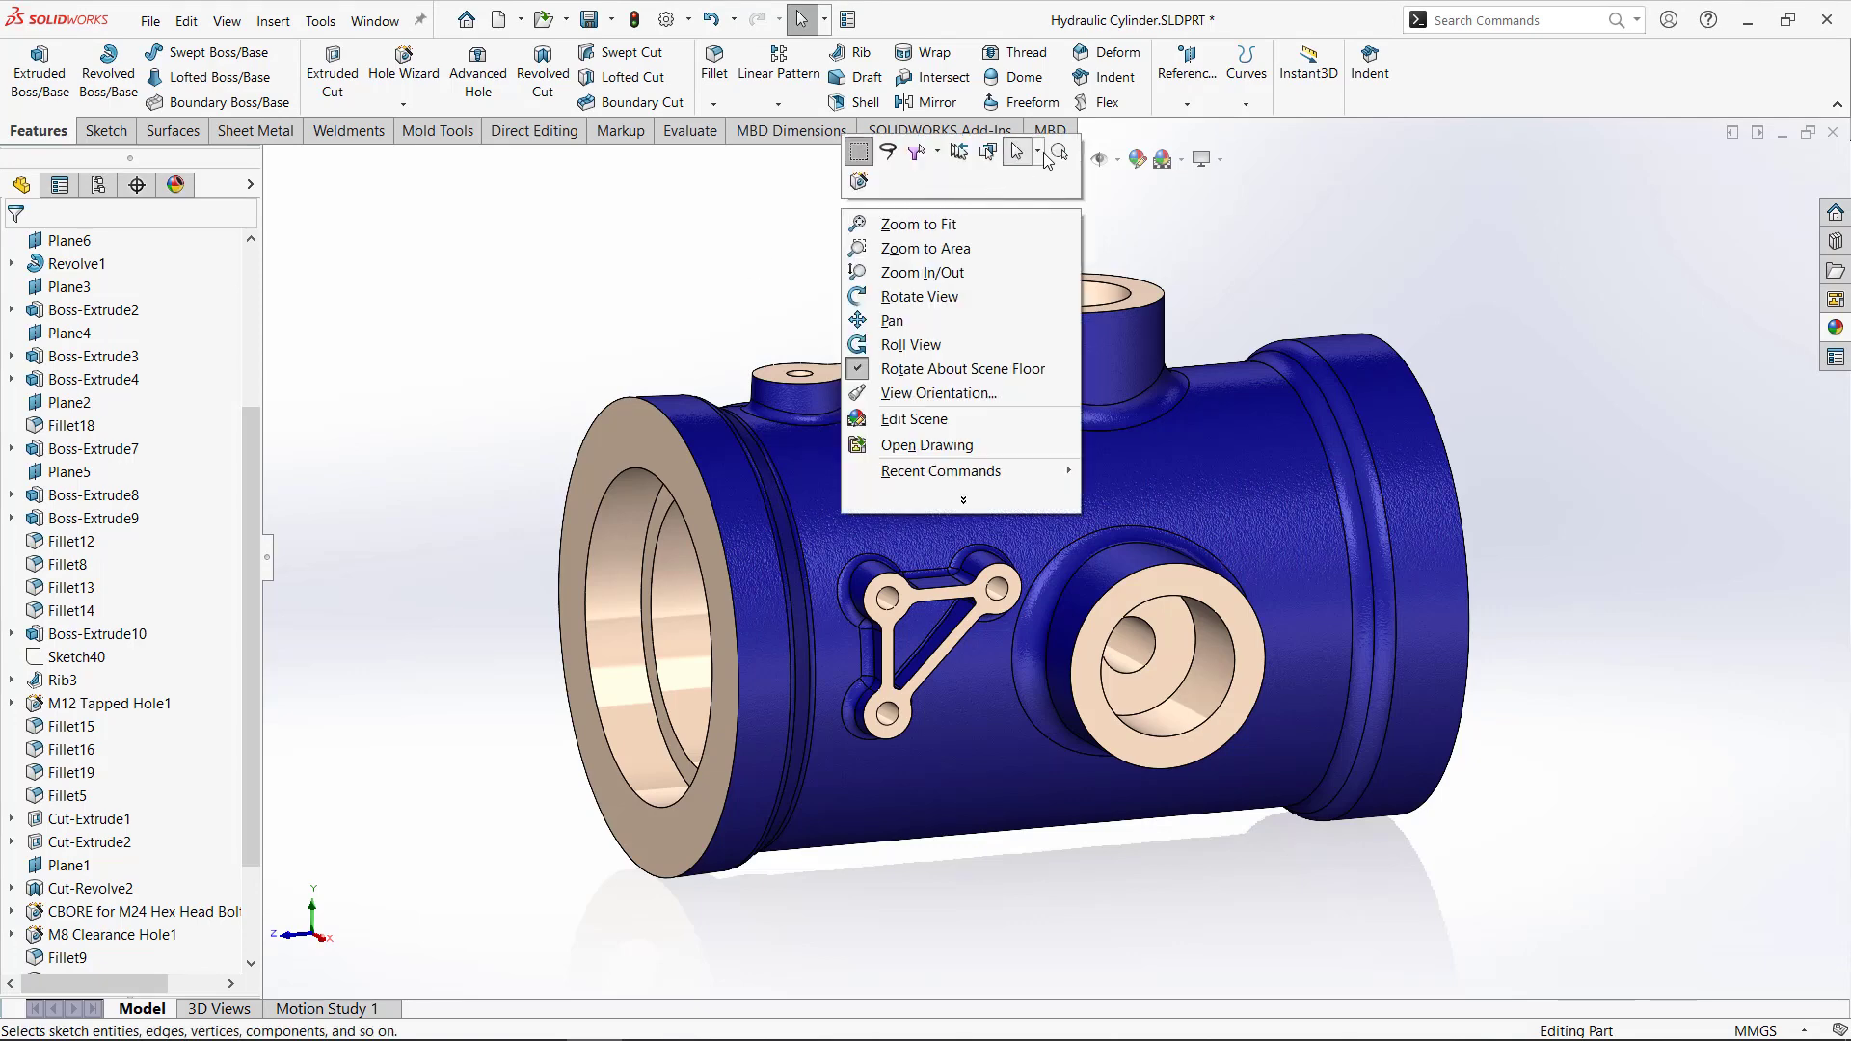
{"action": "left_click", "coordinate": [1037, 152]}
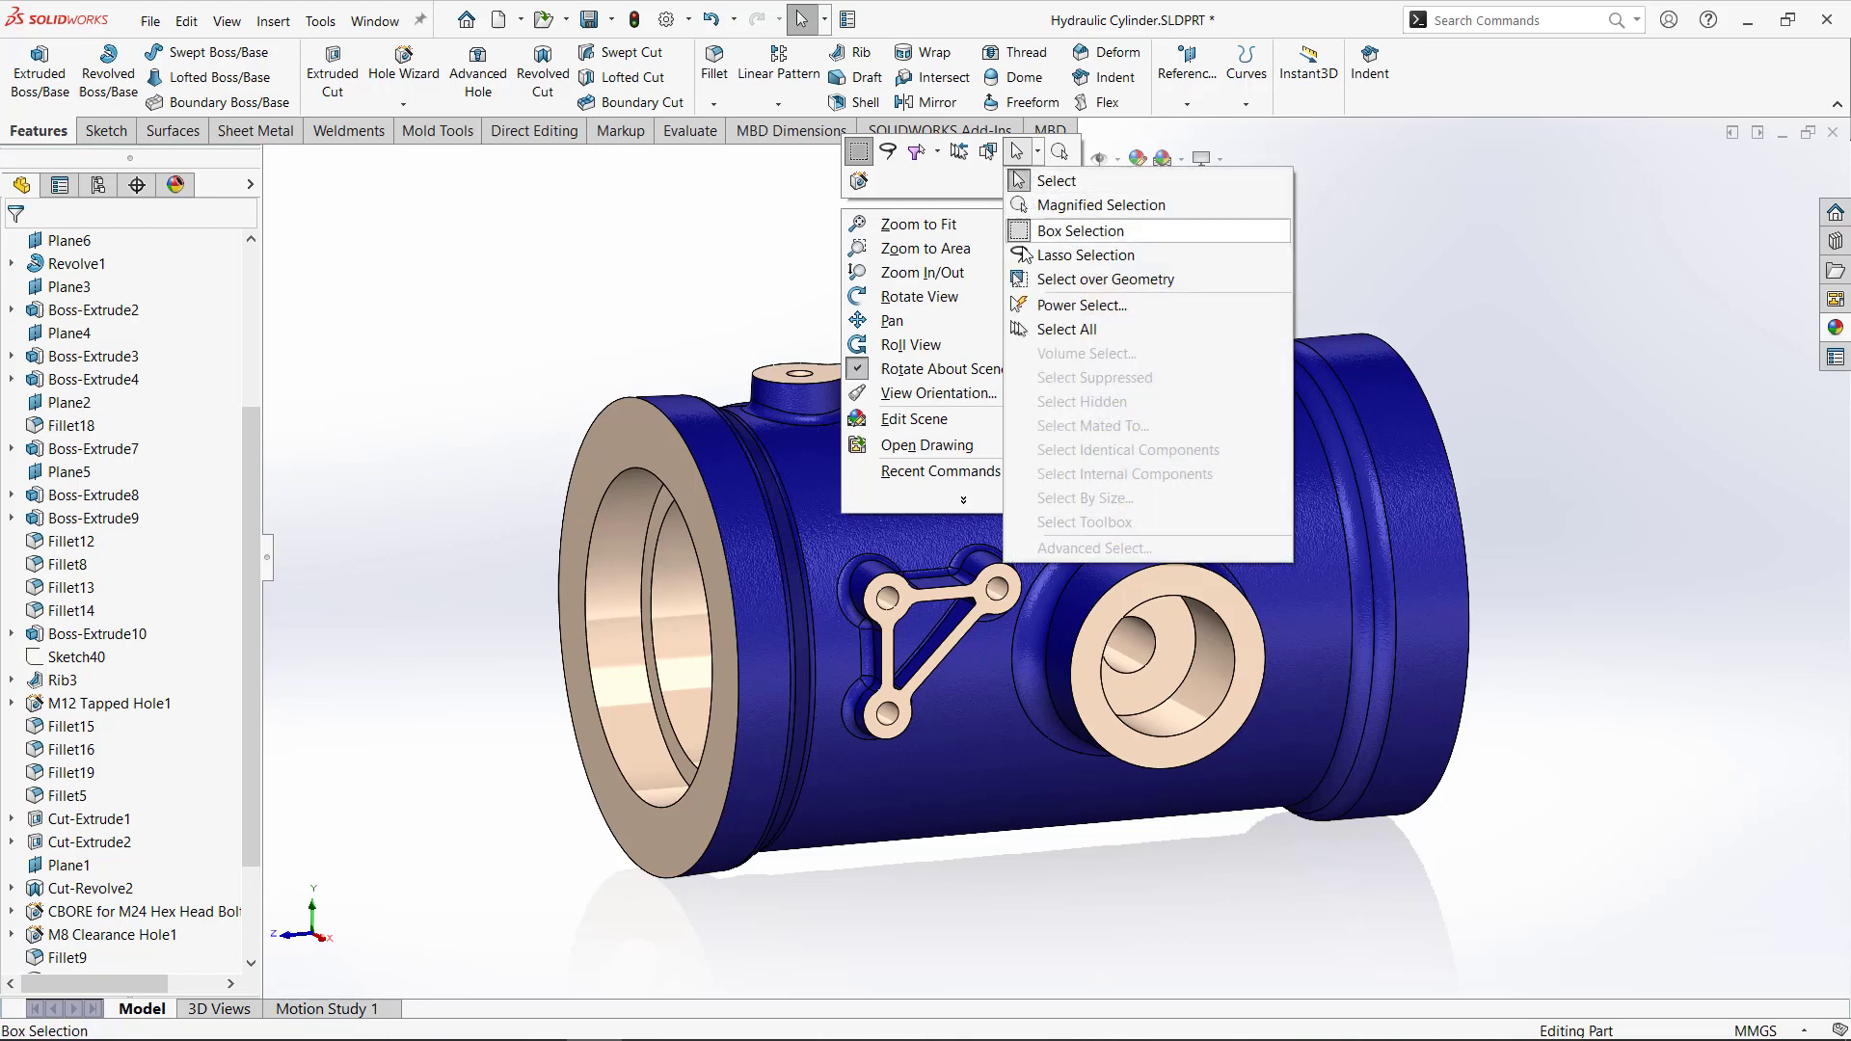
{"action": "left_click", "coordinate": [1081, 305]}
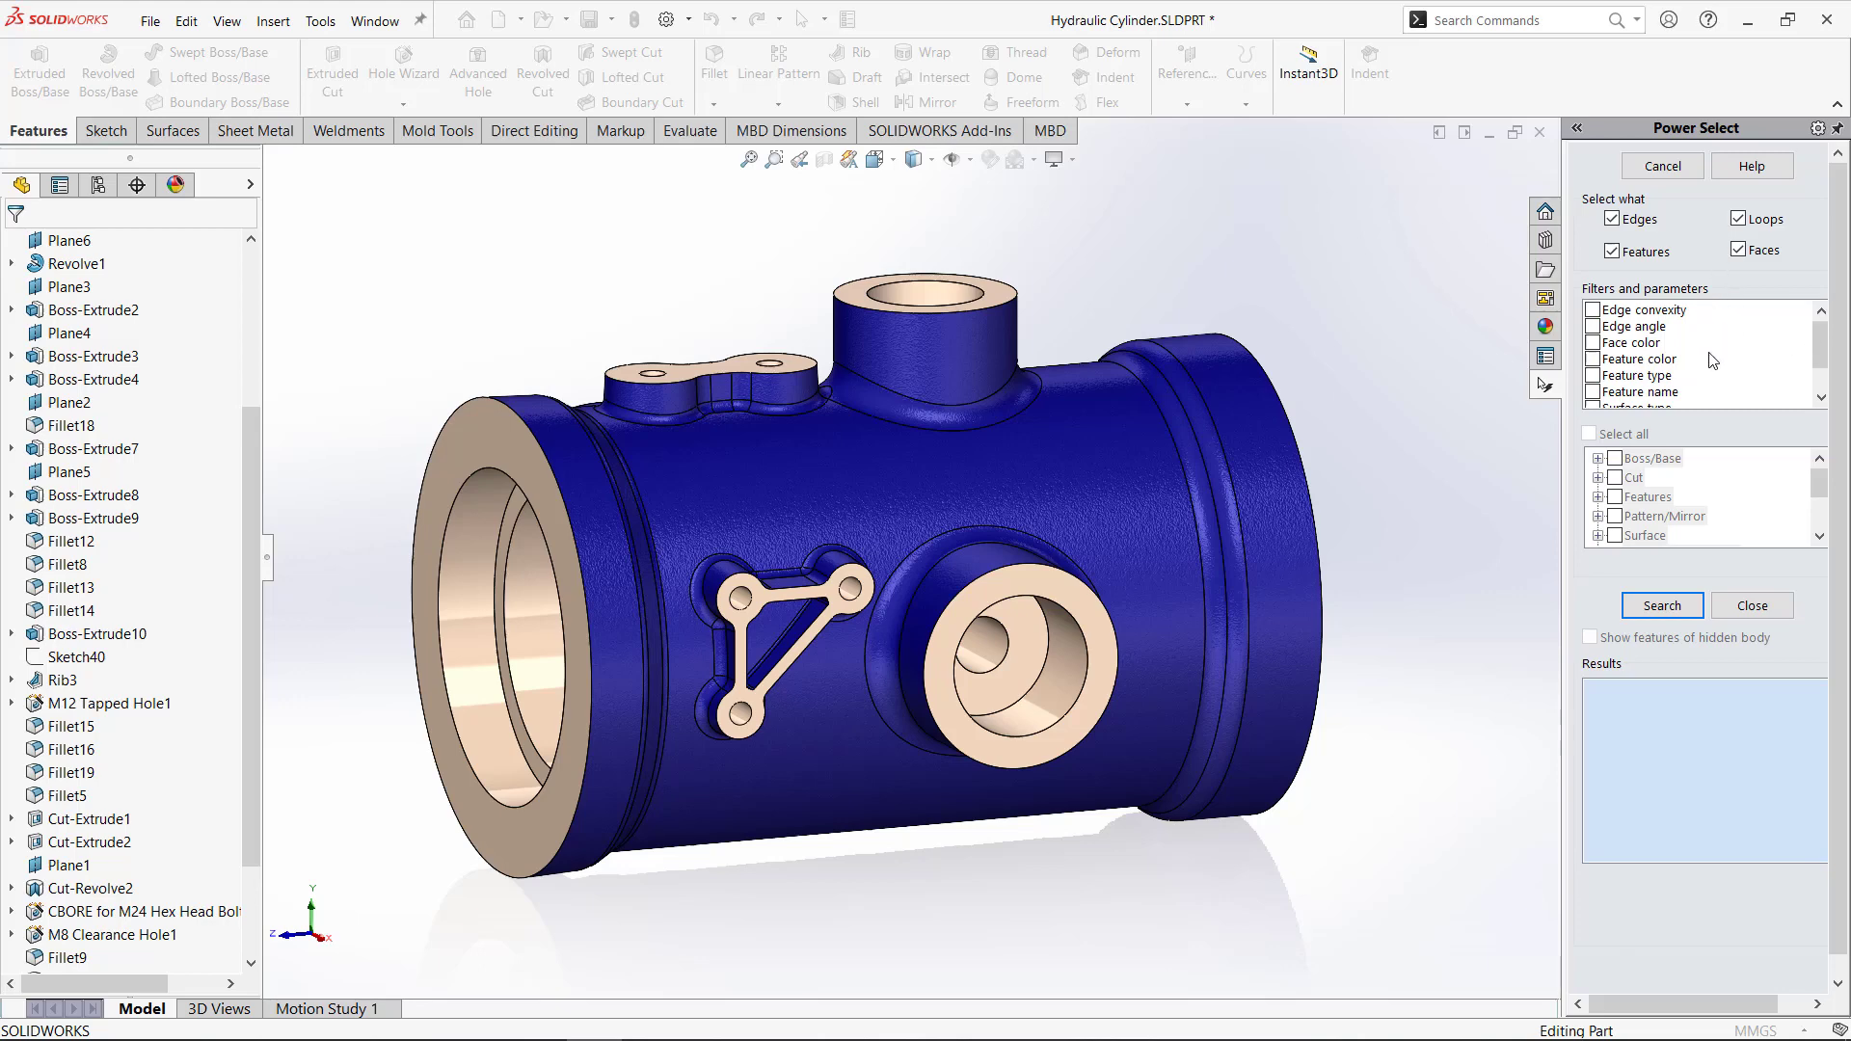
{"action": "mouse_move", "coordinate": [1821, 357]}
{"action": "left_mouse_down"}
{"action": "mouse_move", "coordinate": [1821, 376]}
{"action": "mouse_move", "coordinate": [1818, 352]}
{"action": "left_mouse_up"}
Filter Power Select by Feature type, choosing Fillet/Round under the Features category.
{"action": "left_click", "coordinate": [1593, 378]}
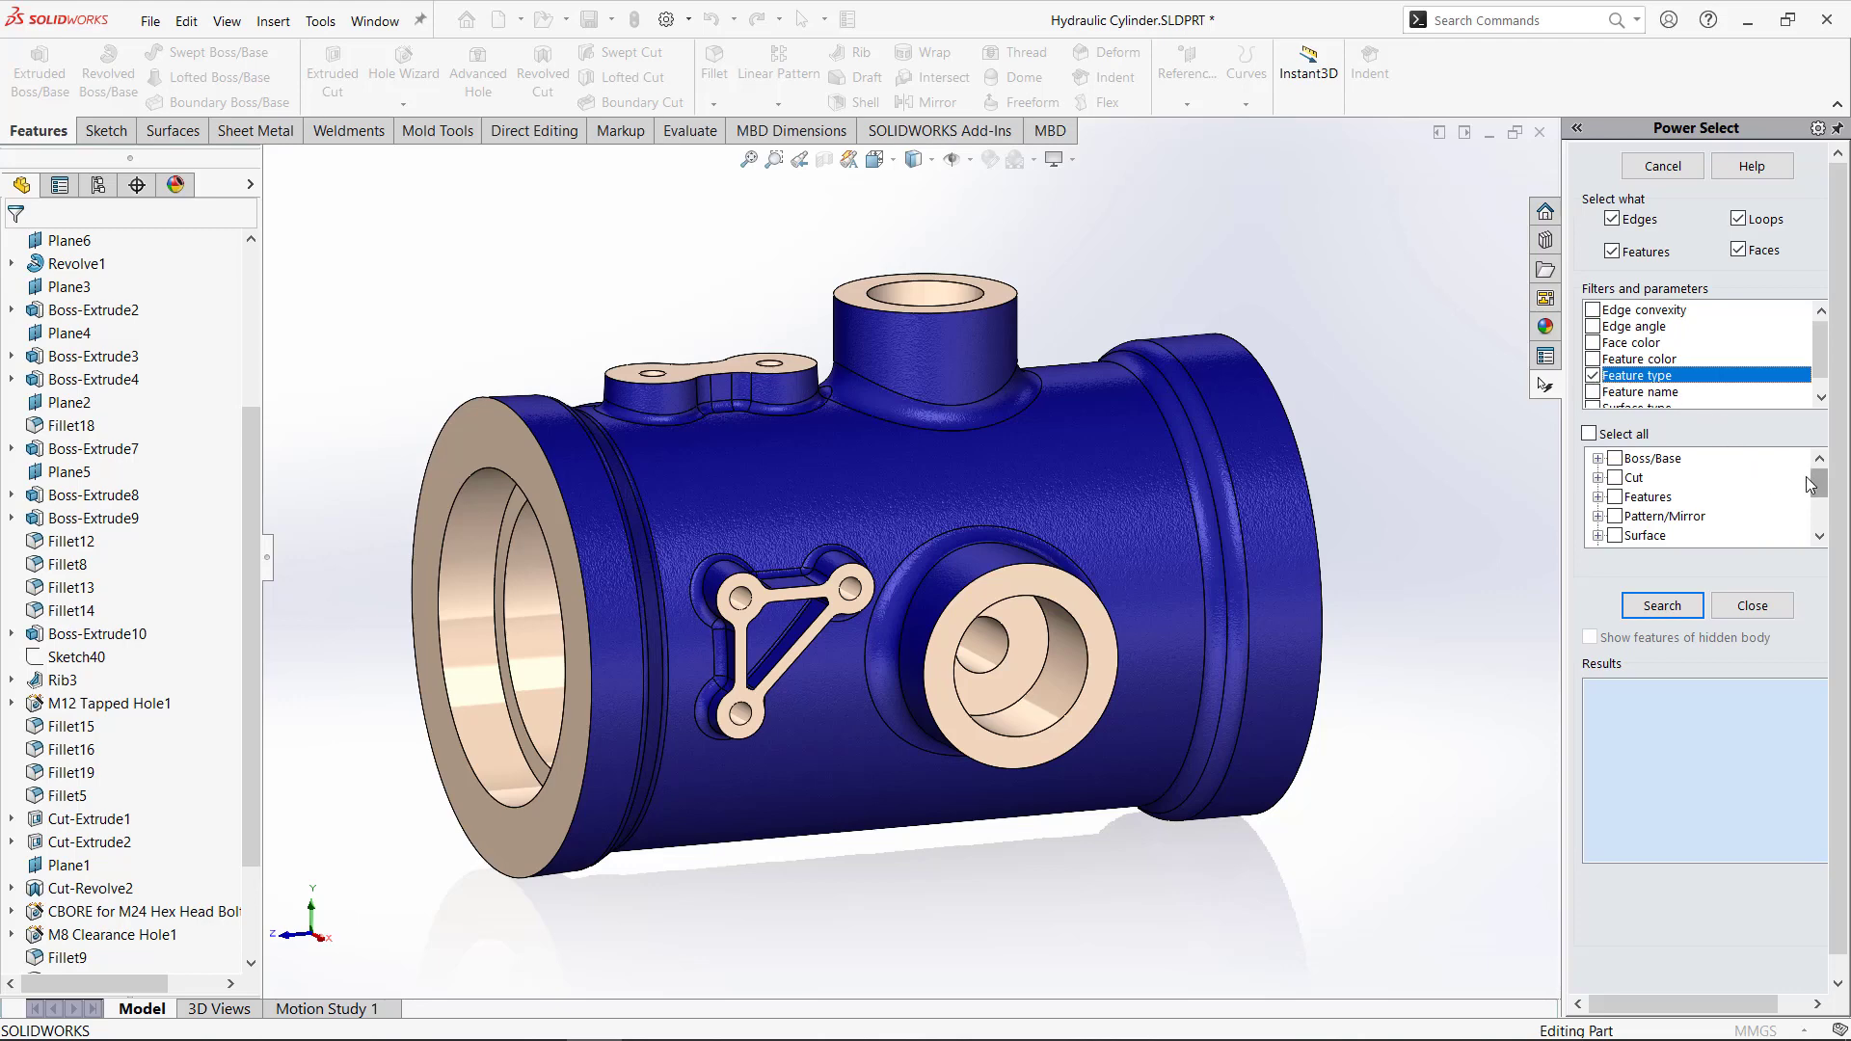
{"action": "left_click", "coordinate": [1599, 461]}
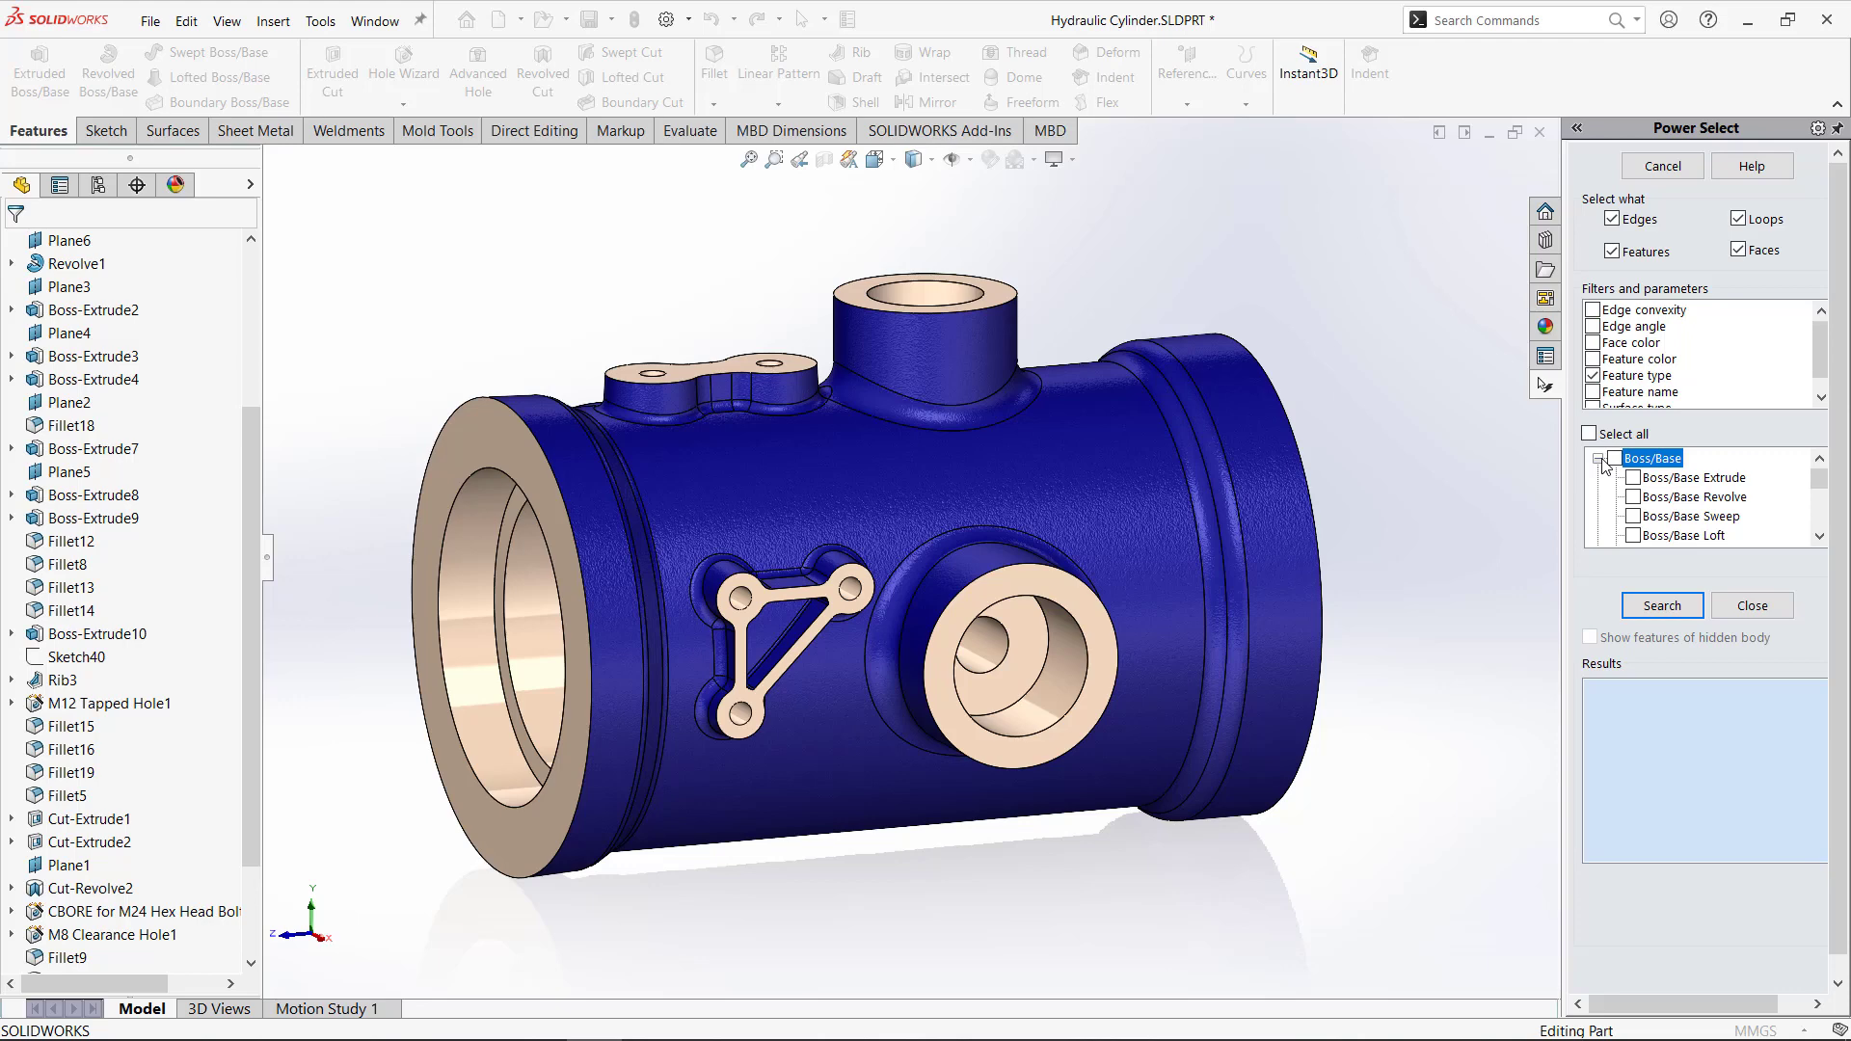
{"action": "left_click", "coordinate": [1600, 460]}
{"action": "left_click_drag", "start_coordinate": [1819, 487], "coordinate": [1821, 516]}
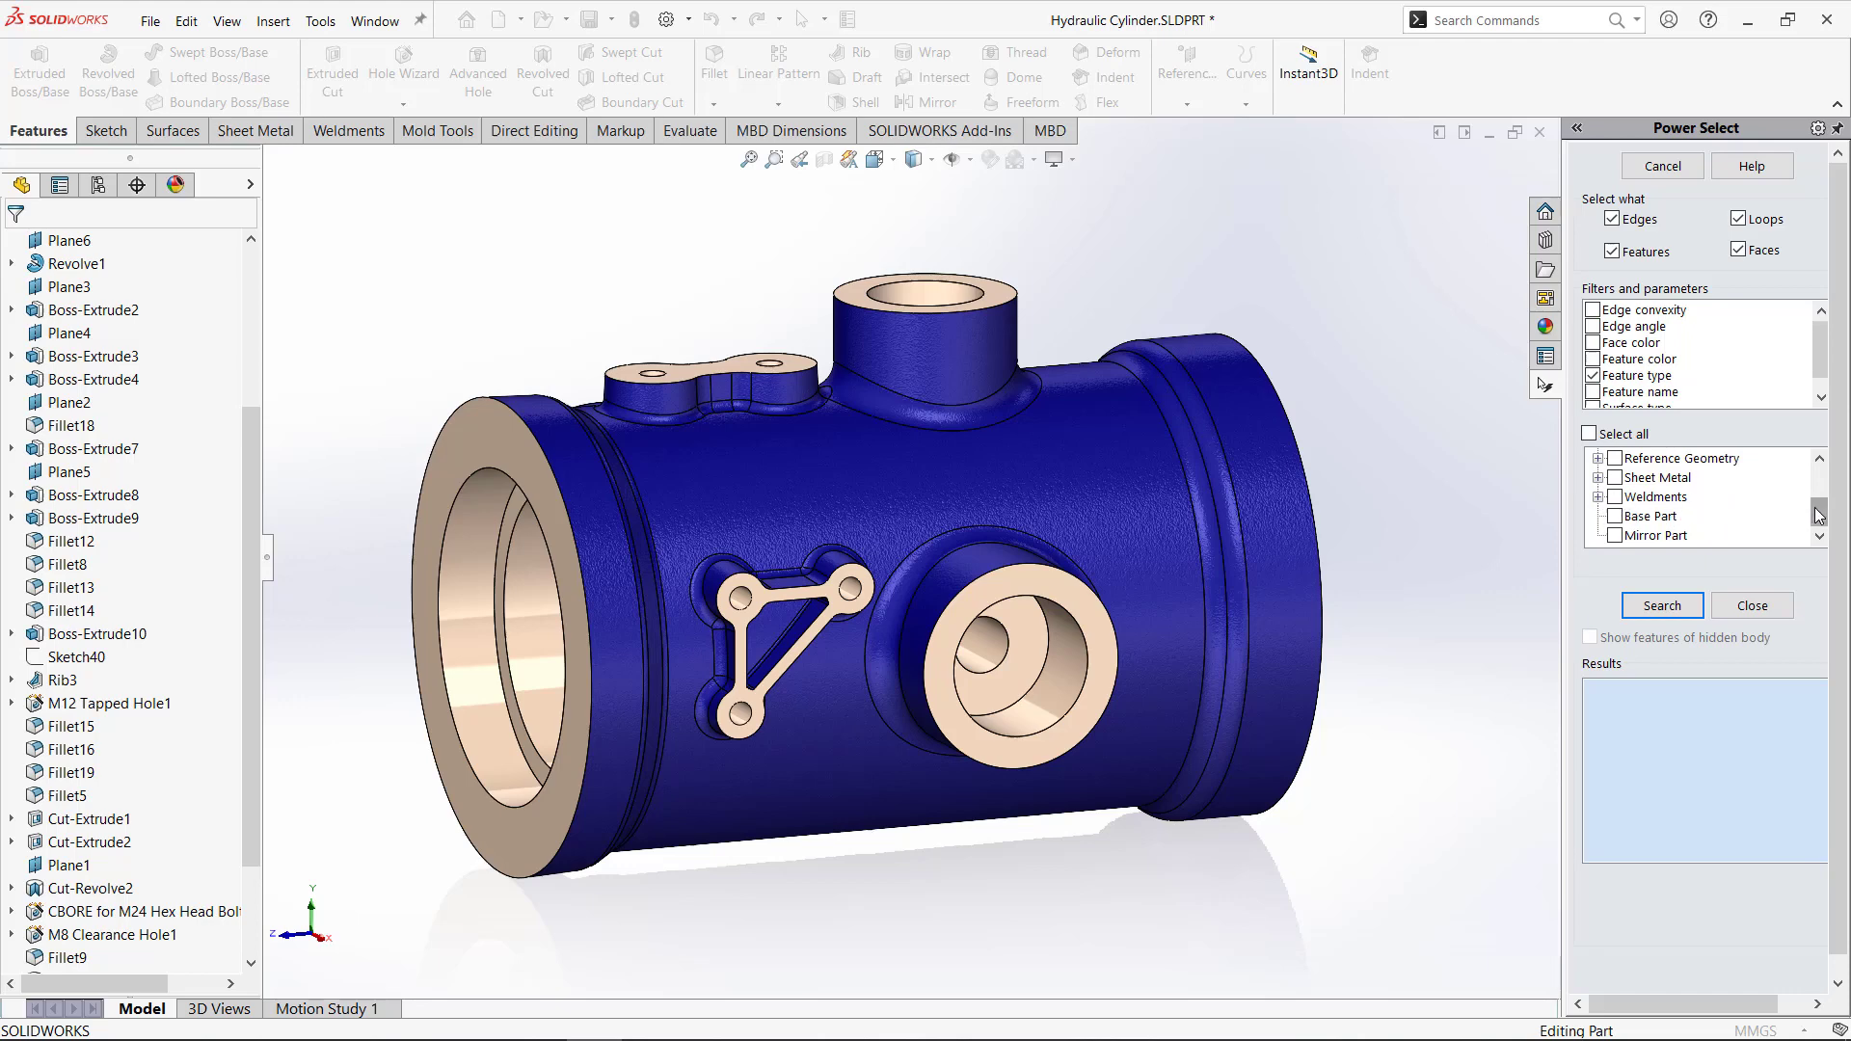
{"action": "left_click_drag", "start_coordinate": [1818, 515], "coordinate": [1822, 467]}
{"action": "left_click", "coordinate": [1598, 497]}
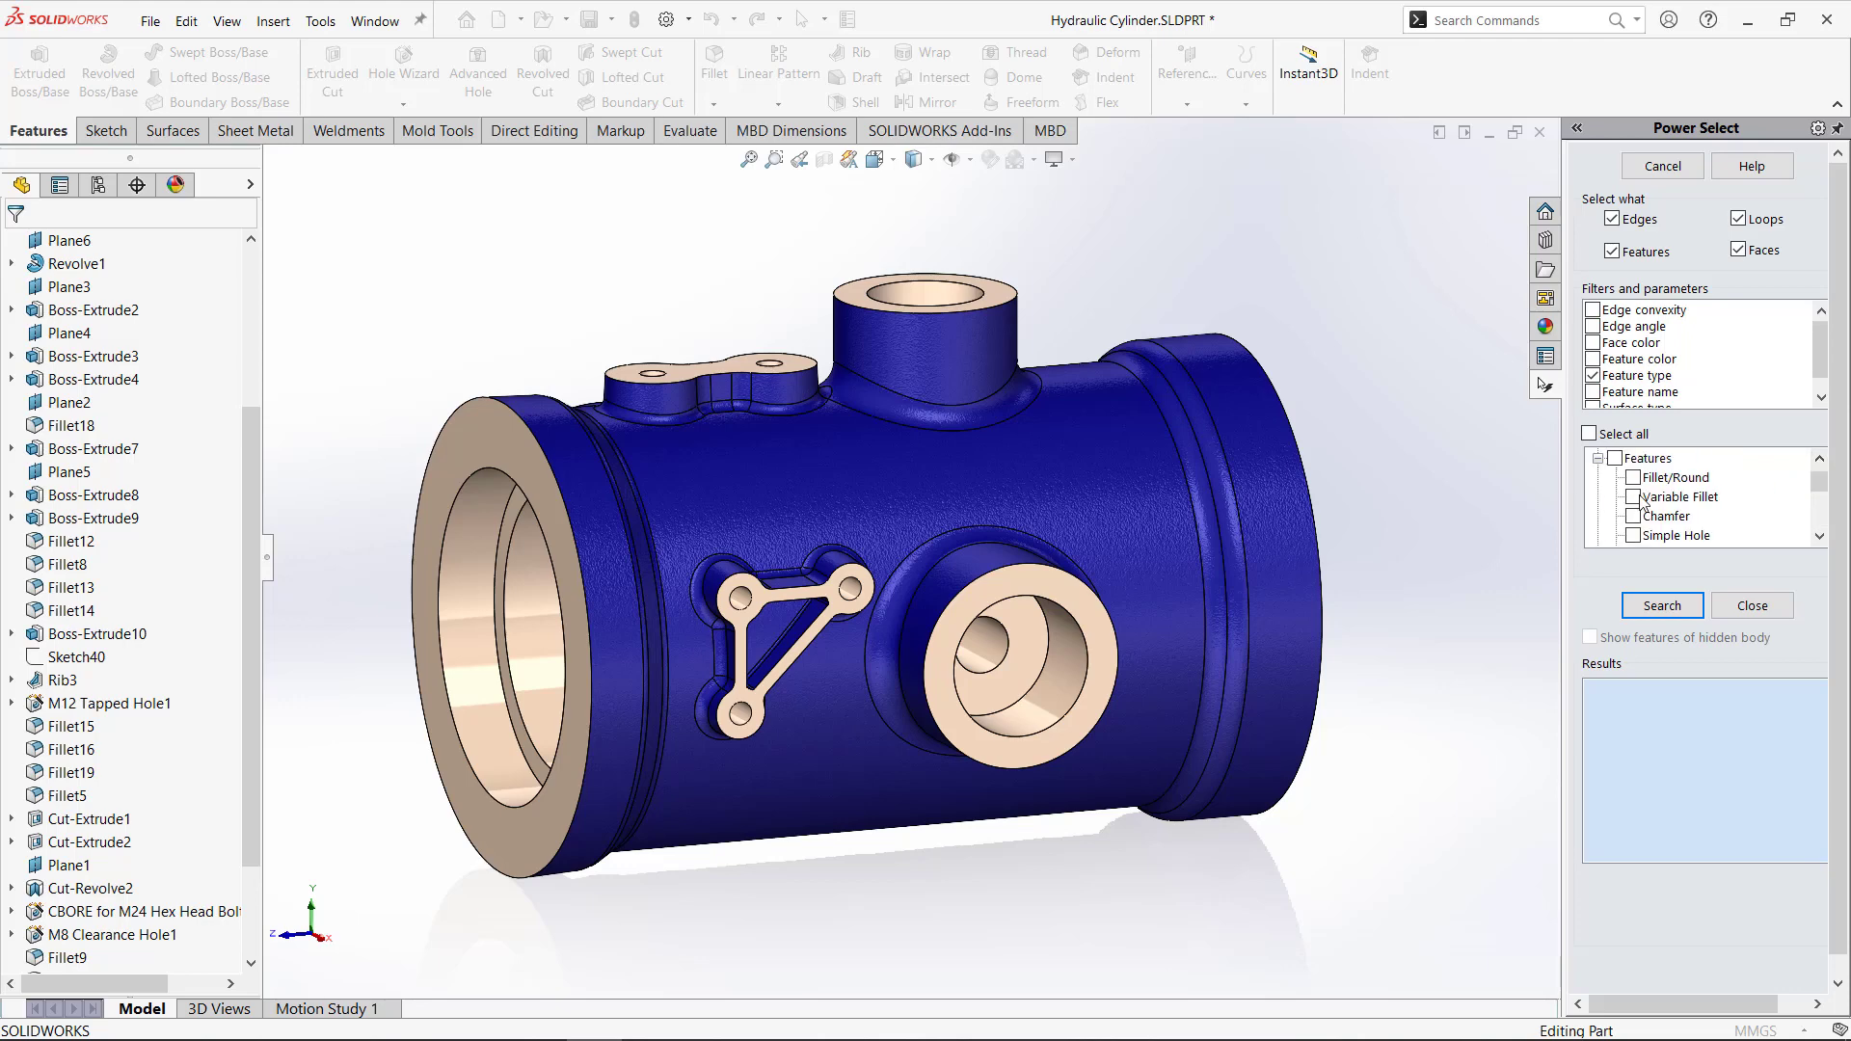
{"action": "left_click_drag", "start_coordinate": [1818, 482], "coordinate": [1819, 508]}
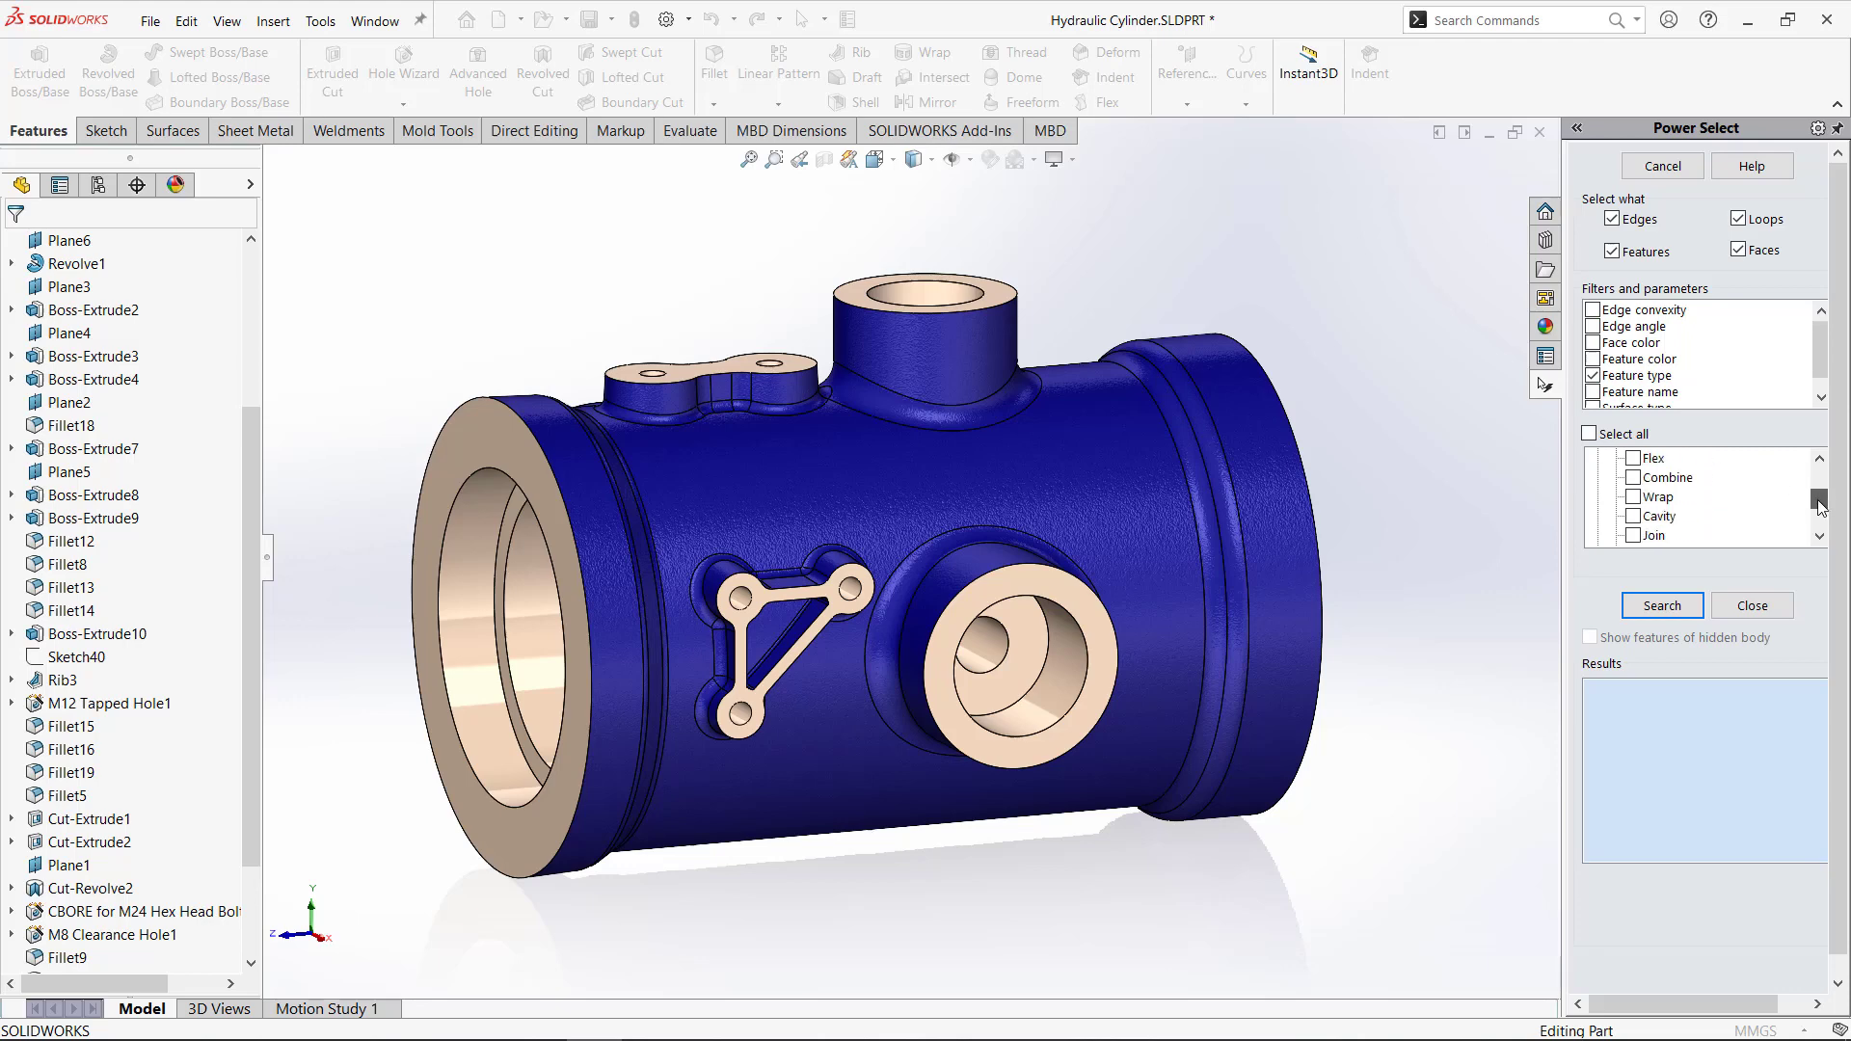
{"action": "left_click_drag", "start_coordinate": [1819, 505], "coordinate": [1819, 480]}
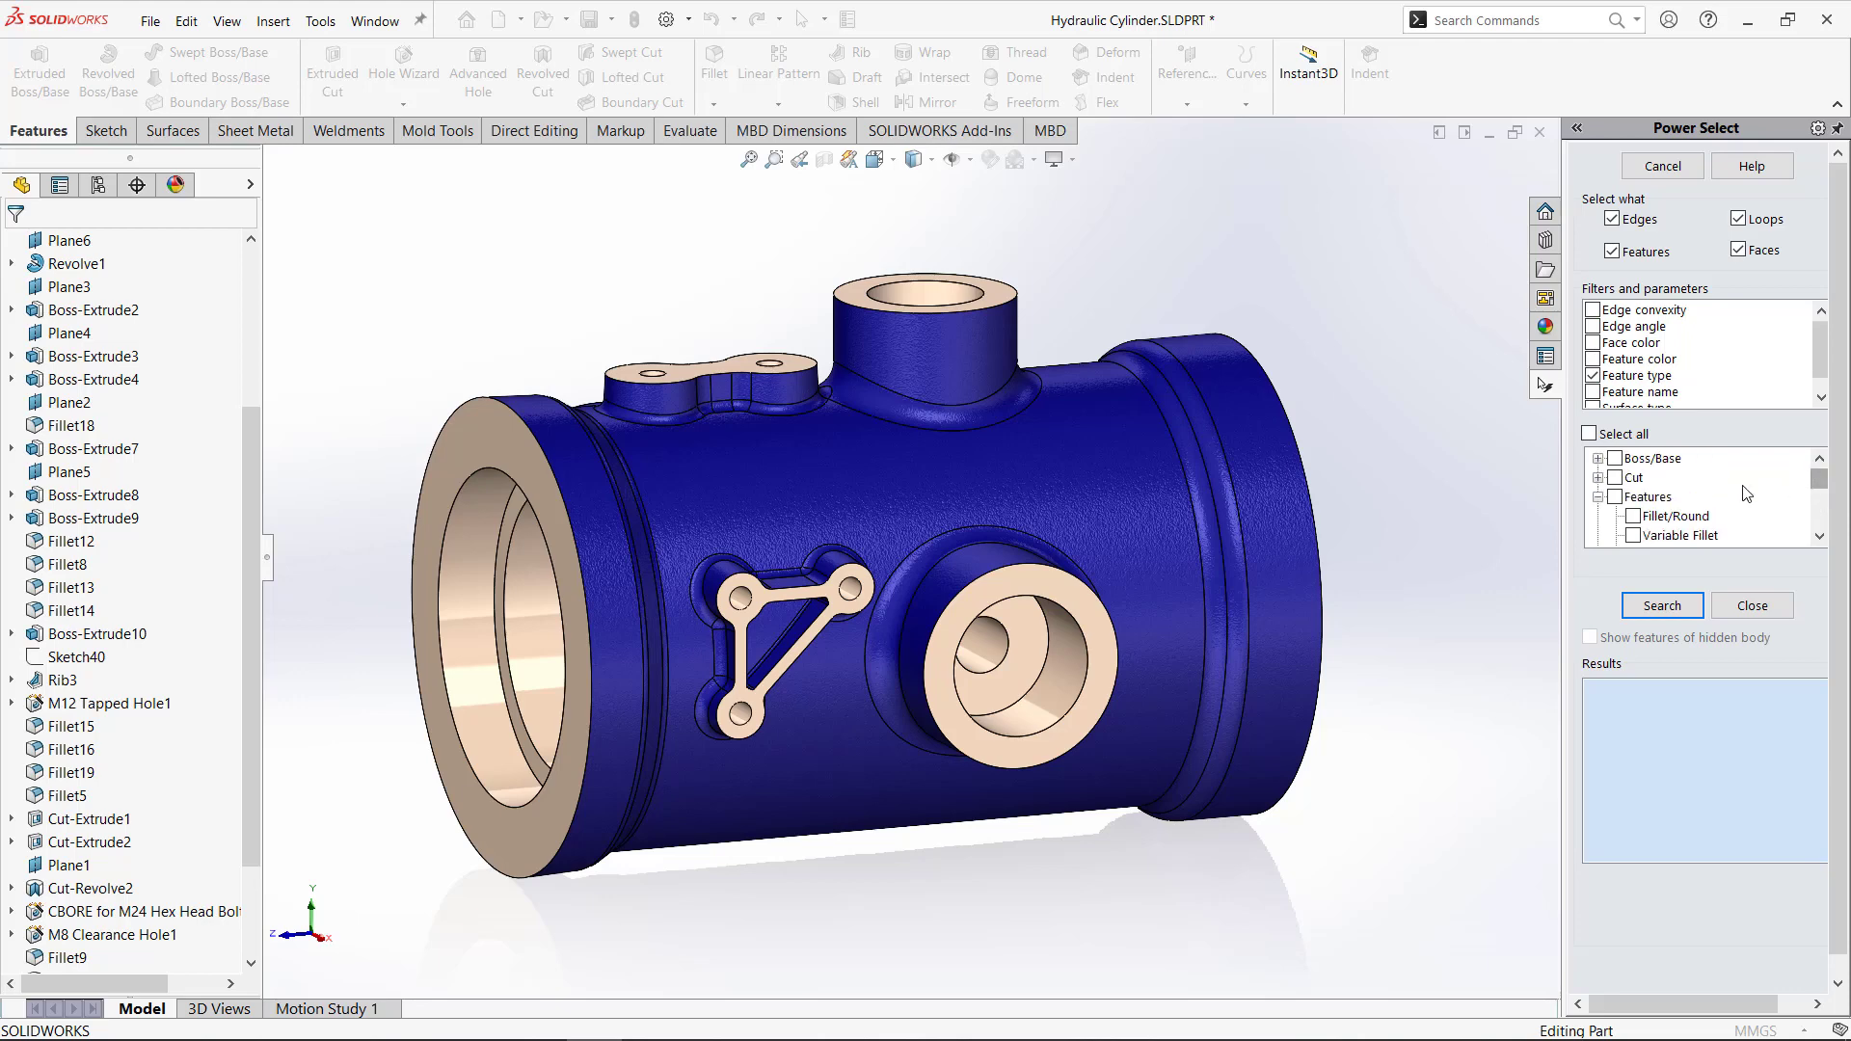
{"action": "left_click", "coordinate": [1640, 519]}
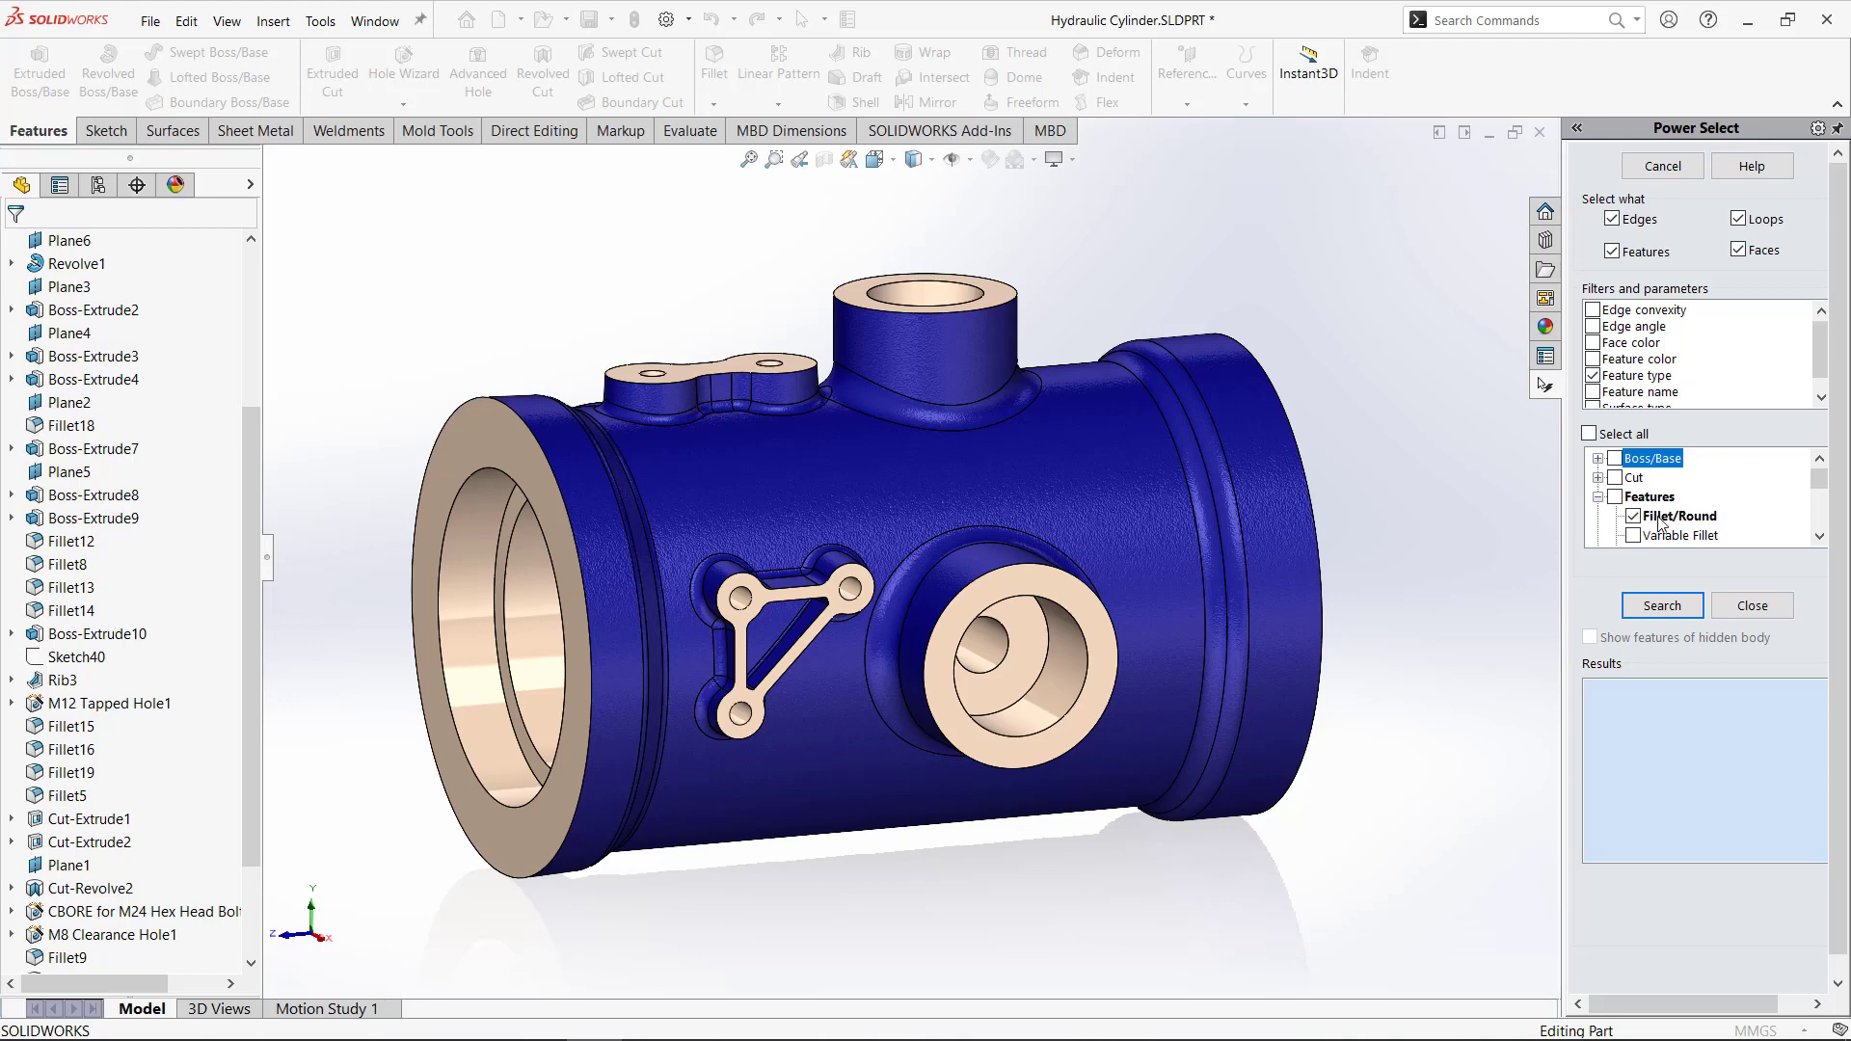
Run the Fillet/Round search, finding 12 fillets, and close Power Select with them selected.
{"action": "left_click", "coordinate": [1674, 607]}
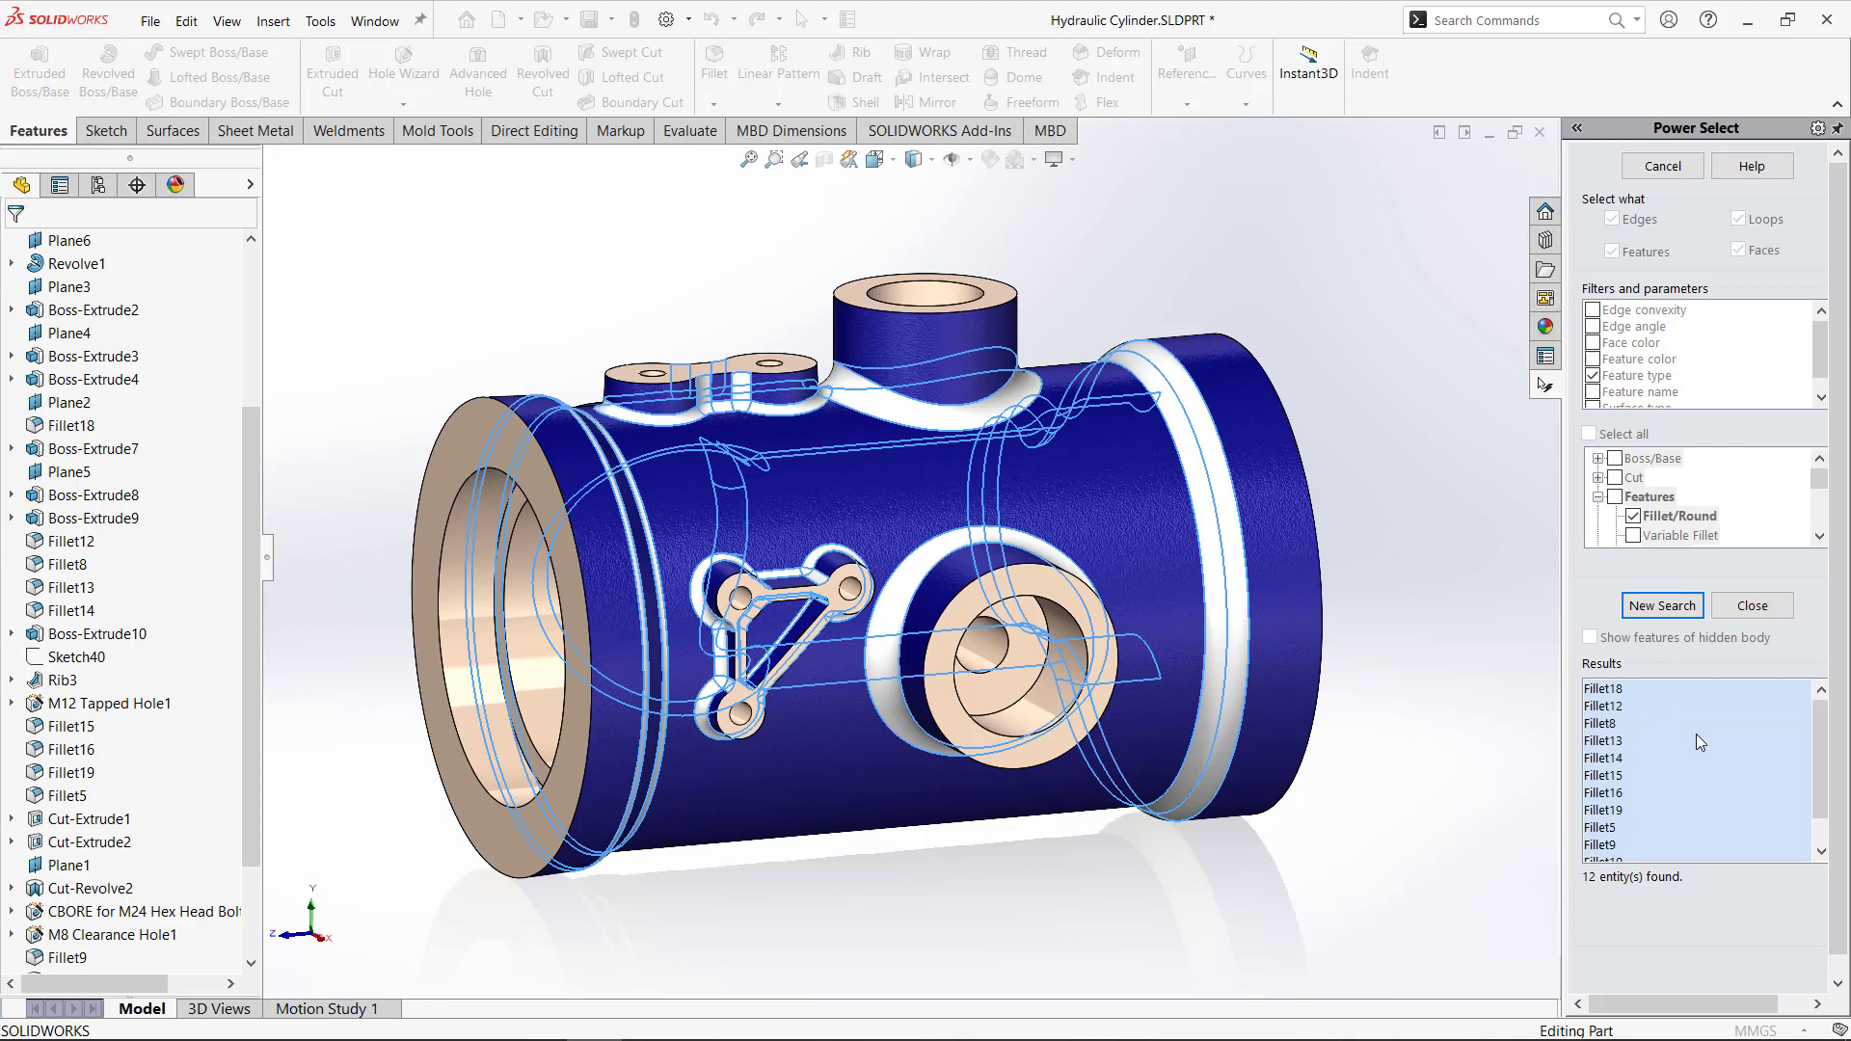
{"action": "left_click", "coordinate": [1777, 608]}
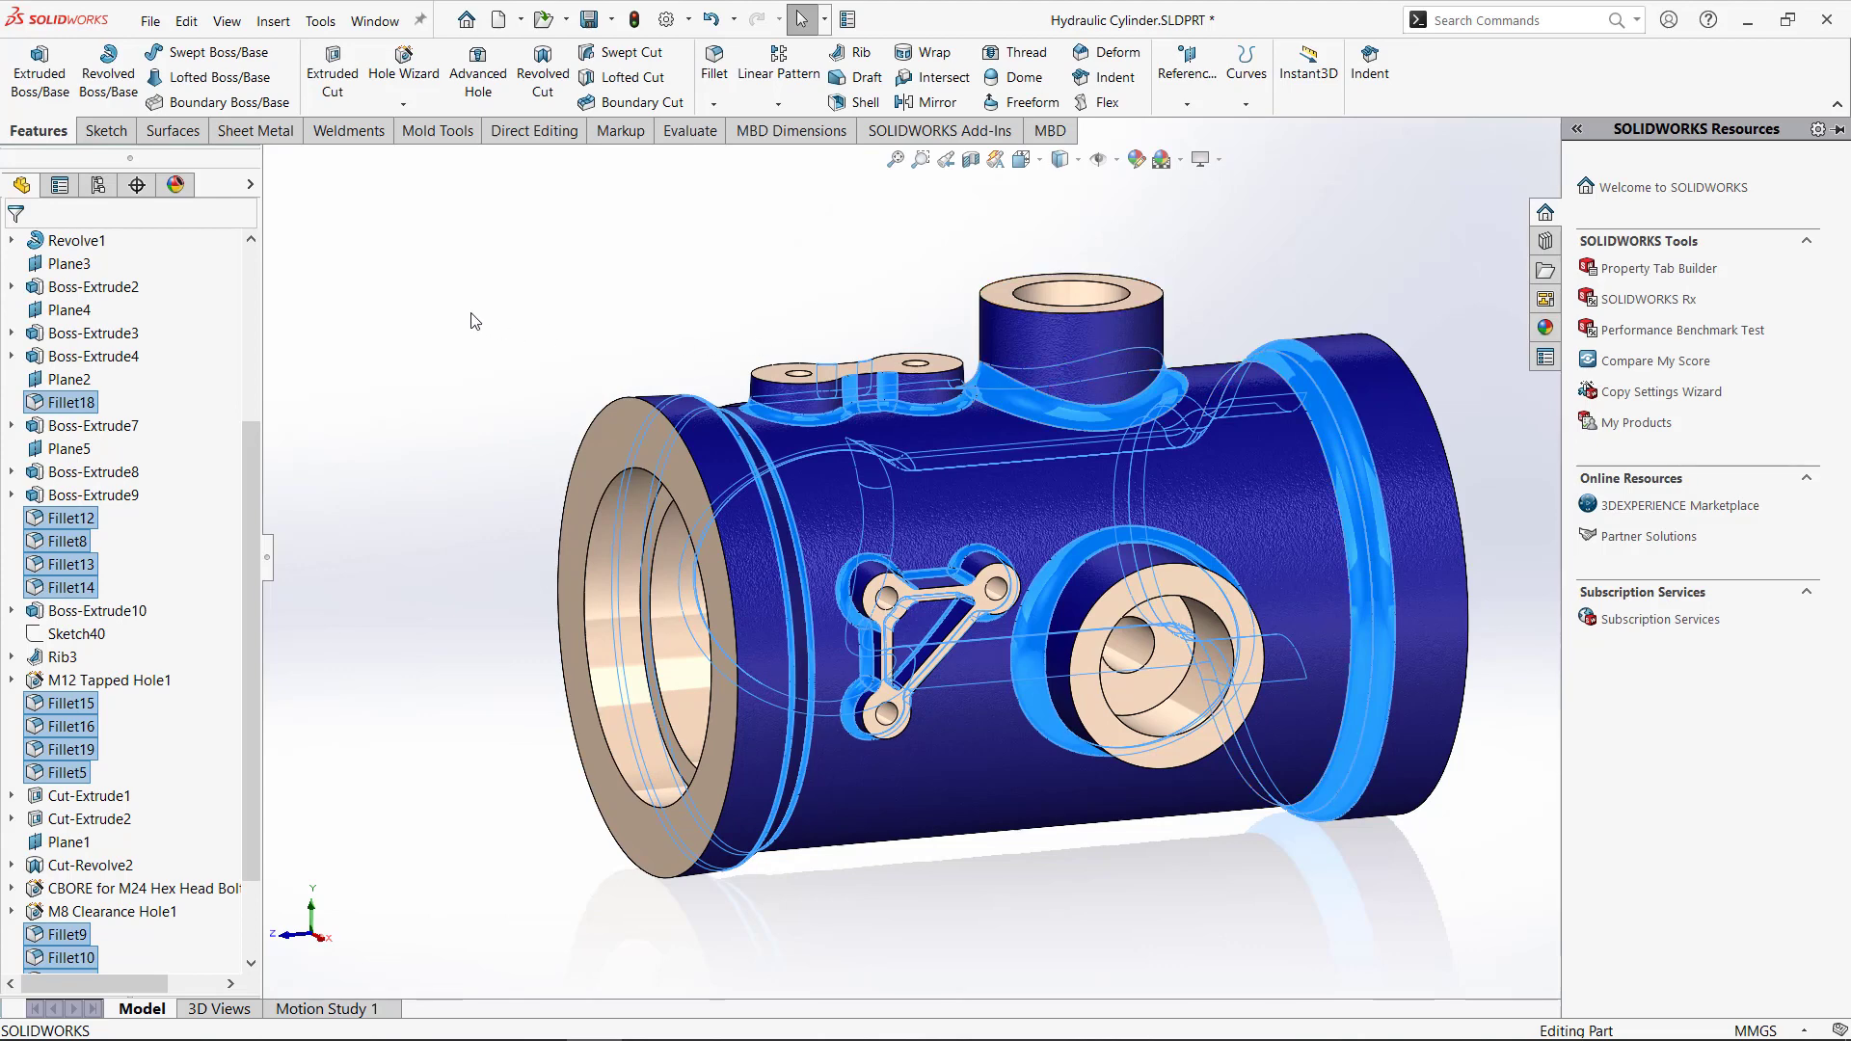
Suppress the 12 selected fillets and orbit to inspect the now-sharp edges.
{"action": "right_click", "coordinate": [679, 274]}
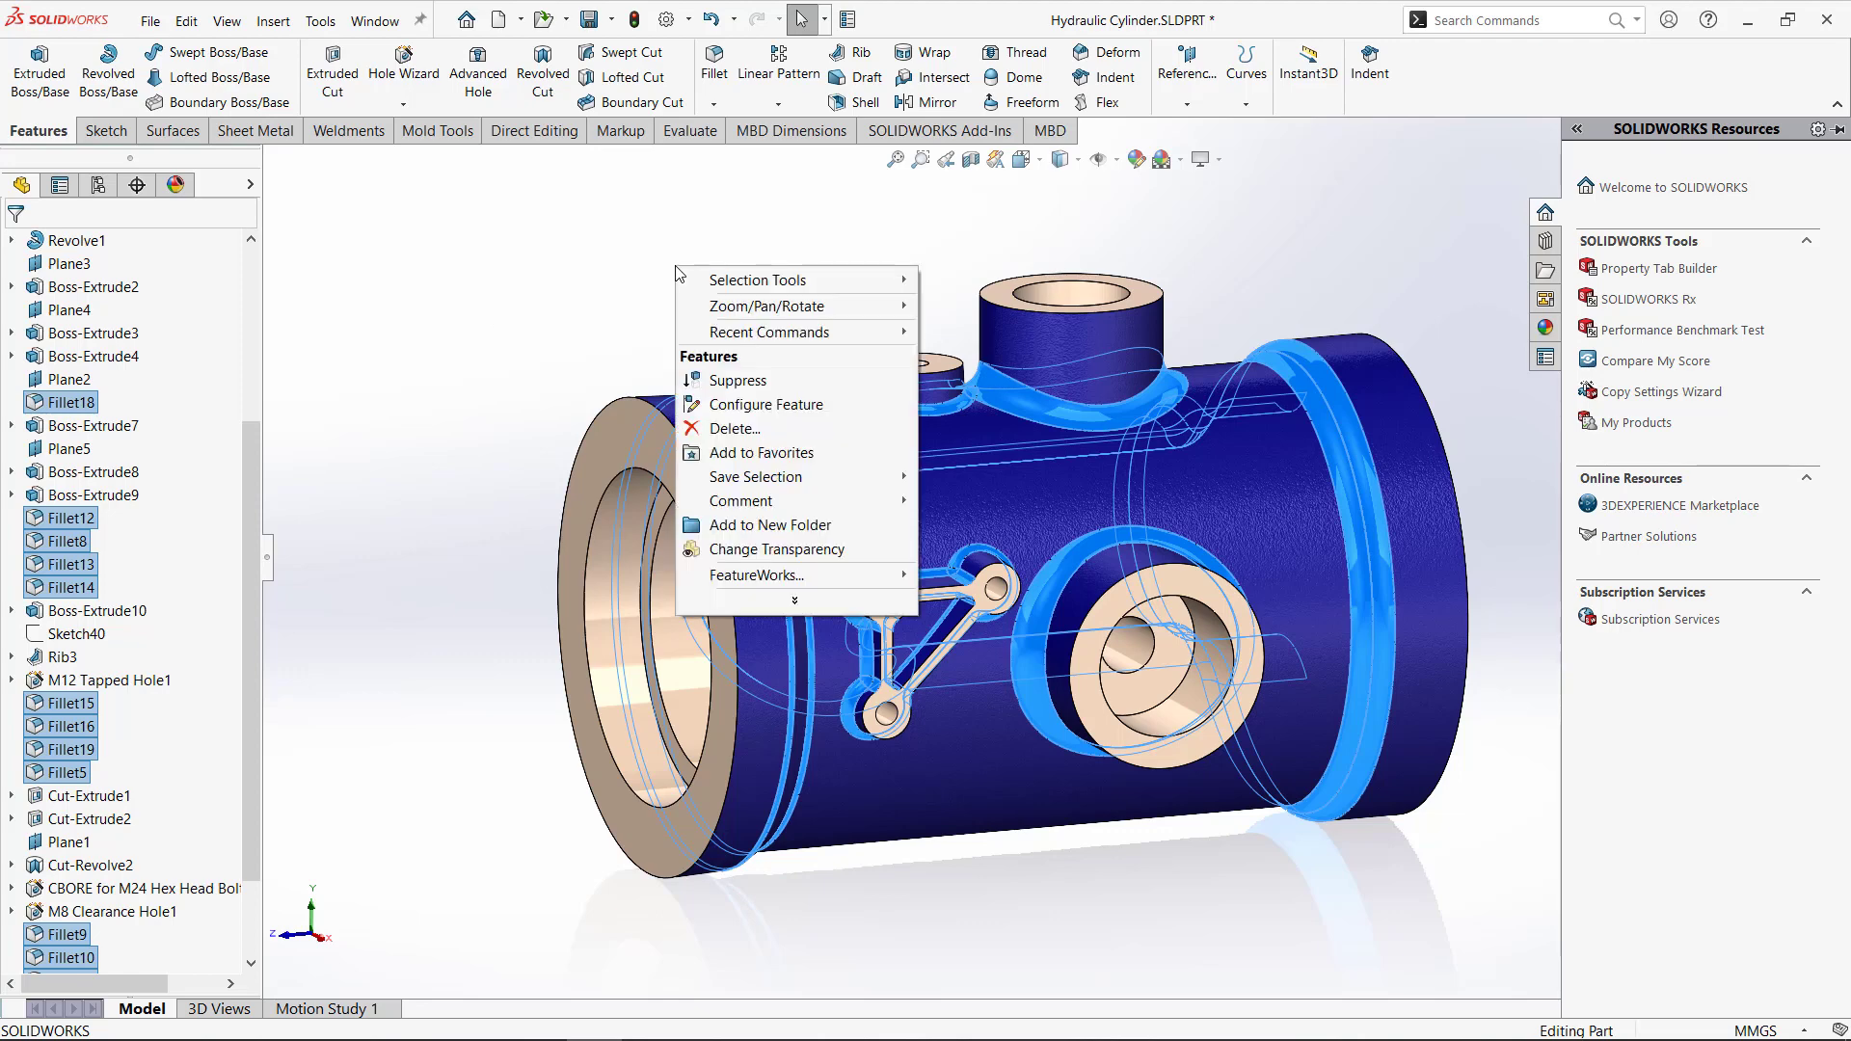
{"action": "left_click", "coordinate": [718, 380]}
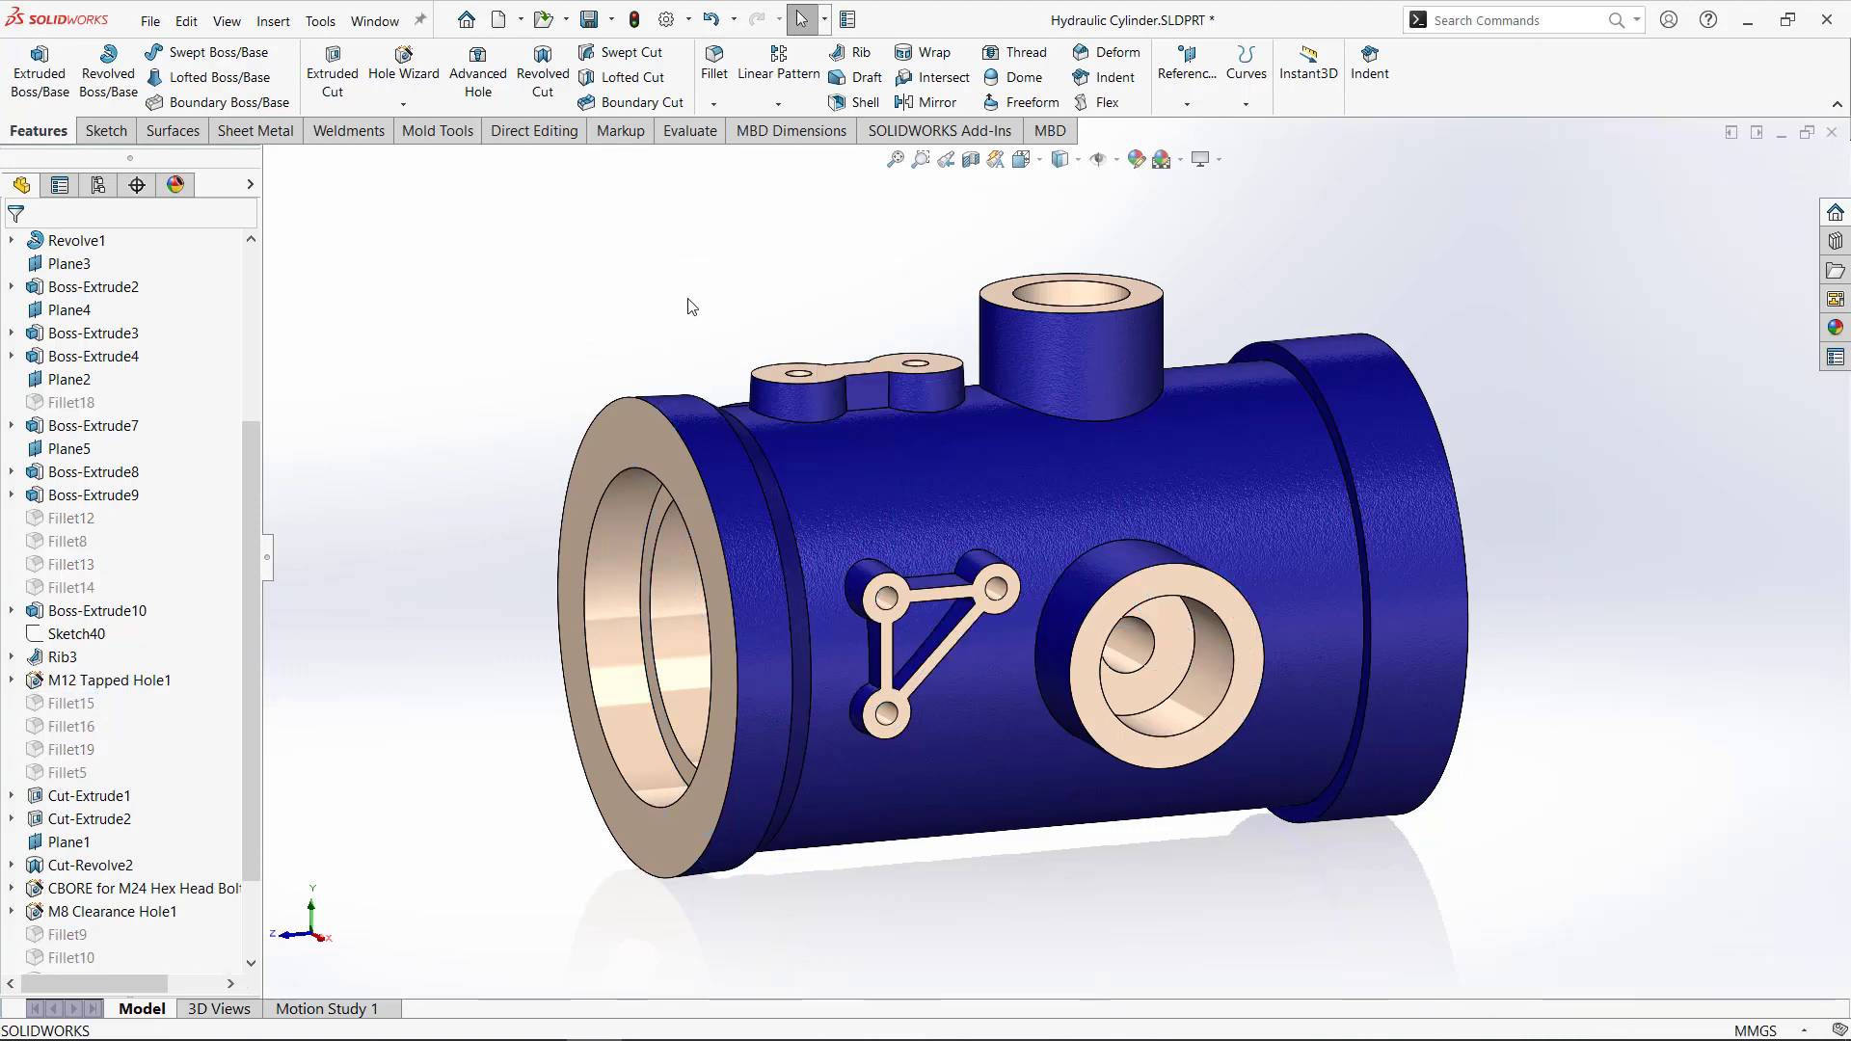
{"action": "mouse_move", "coordinate": [688, 306]}
{"action": "middle_mouse_down"}
{"action": "mouse_move", "coordinate": [723, 301]}
{"action": "mouse_move", "coordinate": [679, 337]}
{"action": "mouse_move", "coordinate": [713, 329]}
{"action": "middle_mouse_up"}
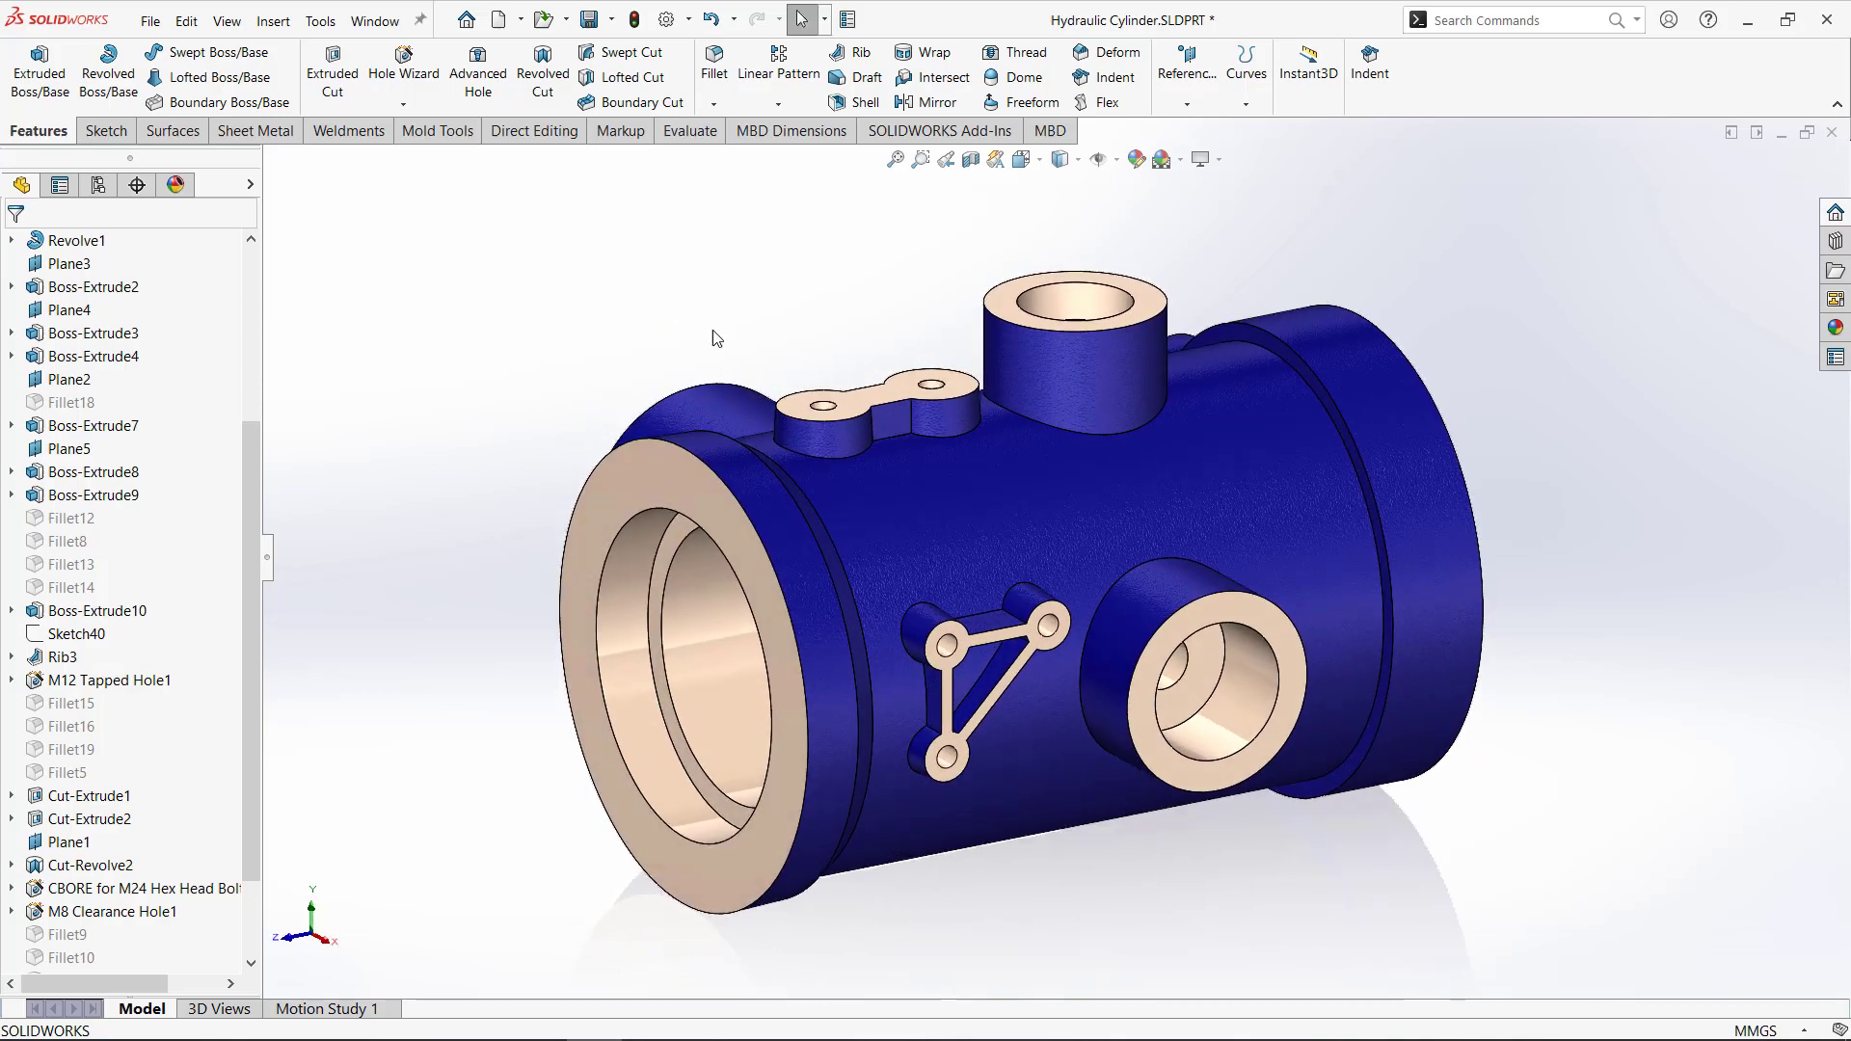